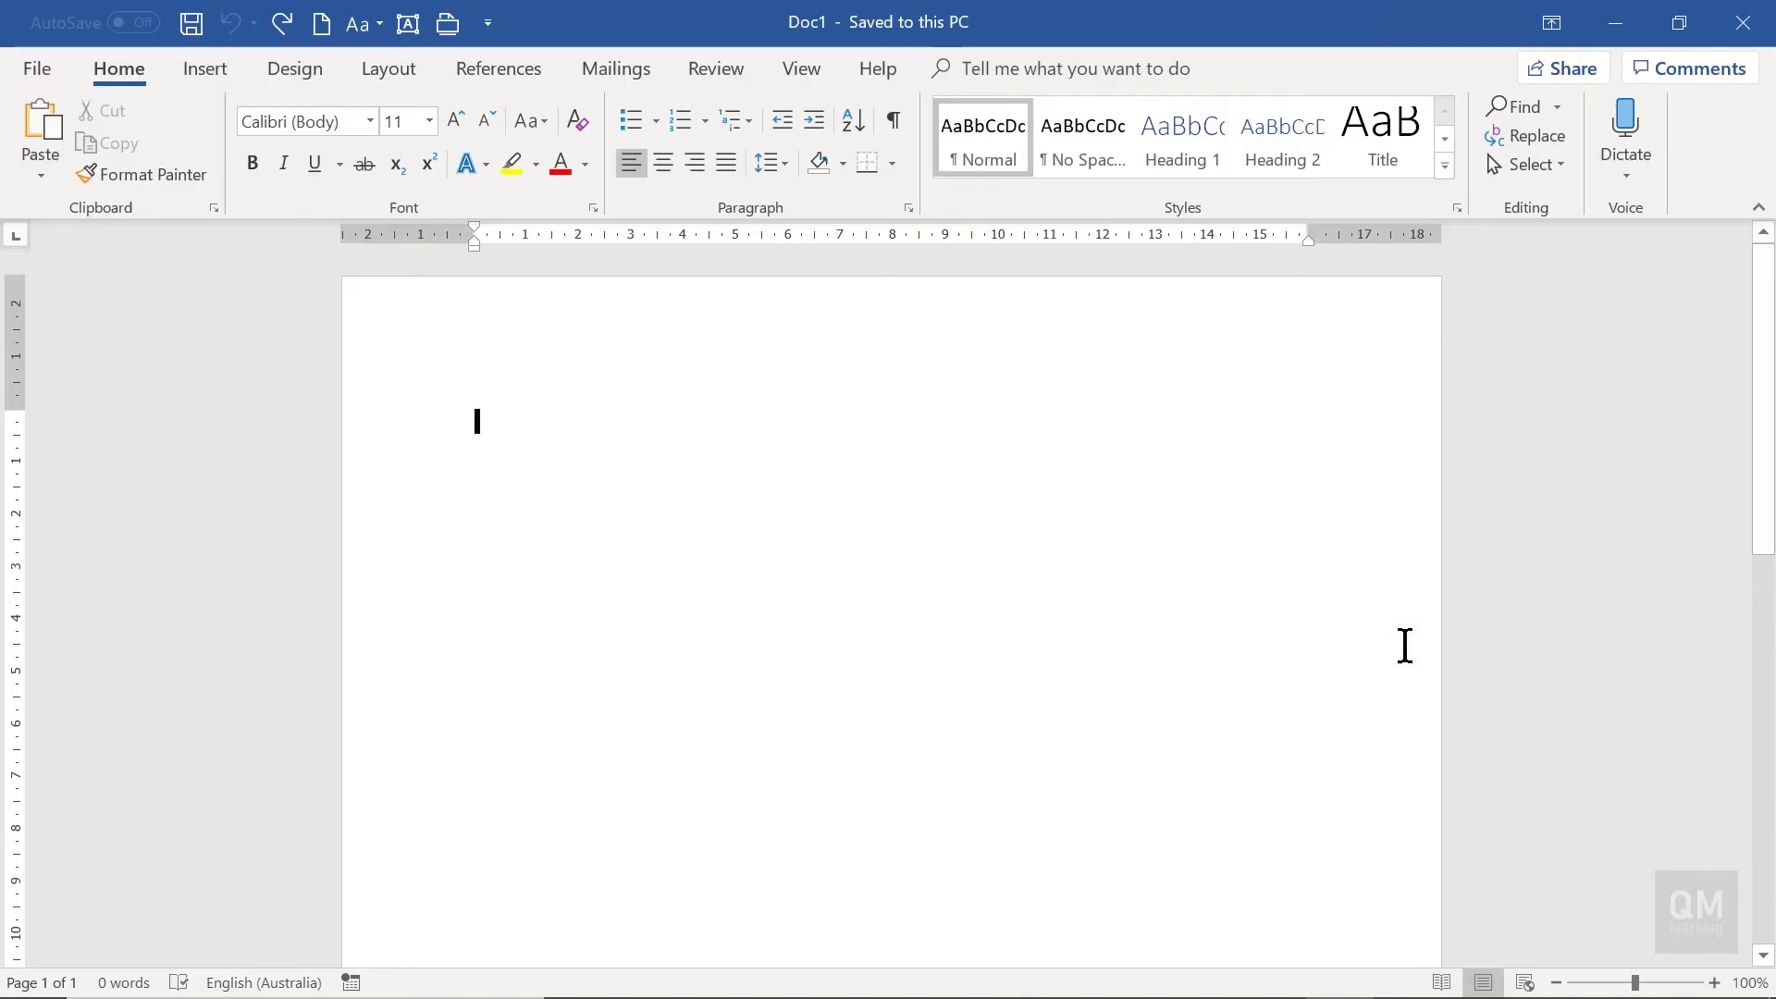
# - Deepen the top margin and add the header 'SAFETY ALERT' with '#02' tabbed along the same line
pyautogui.moveTo(16, 409); pyautogui.dragTo(12, 612)
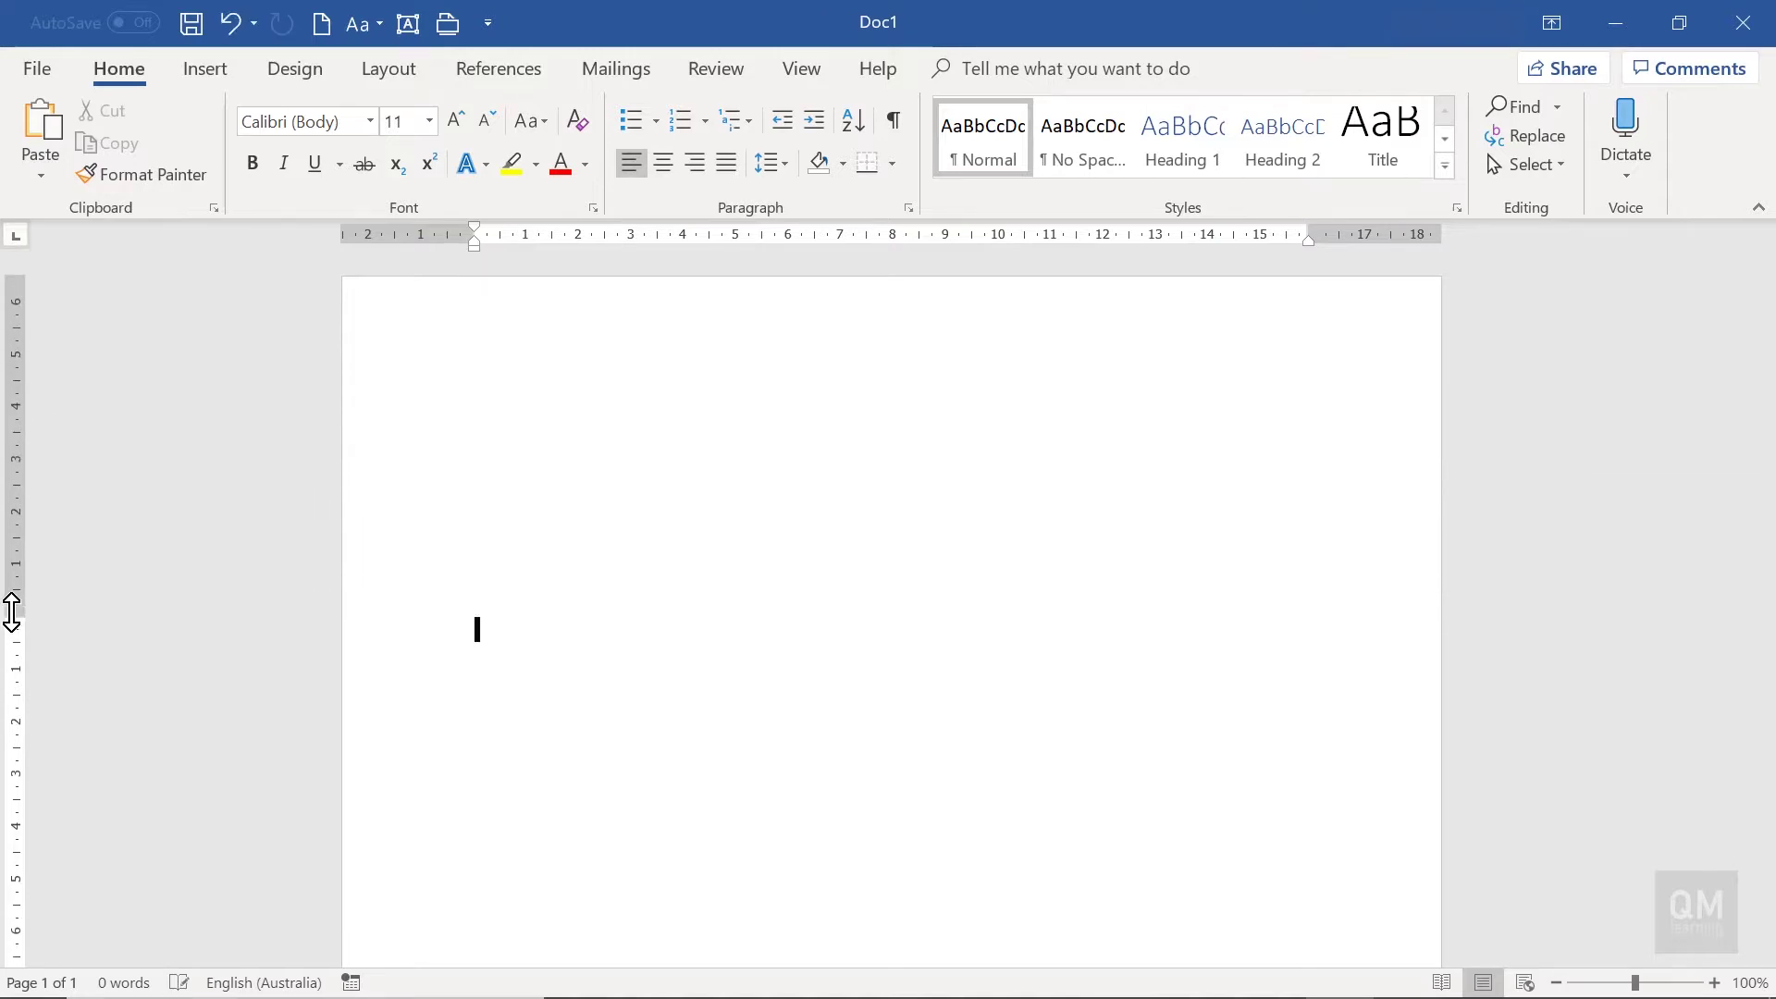
pyautogui.doubleClick(534, 400)
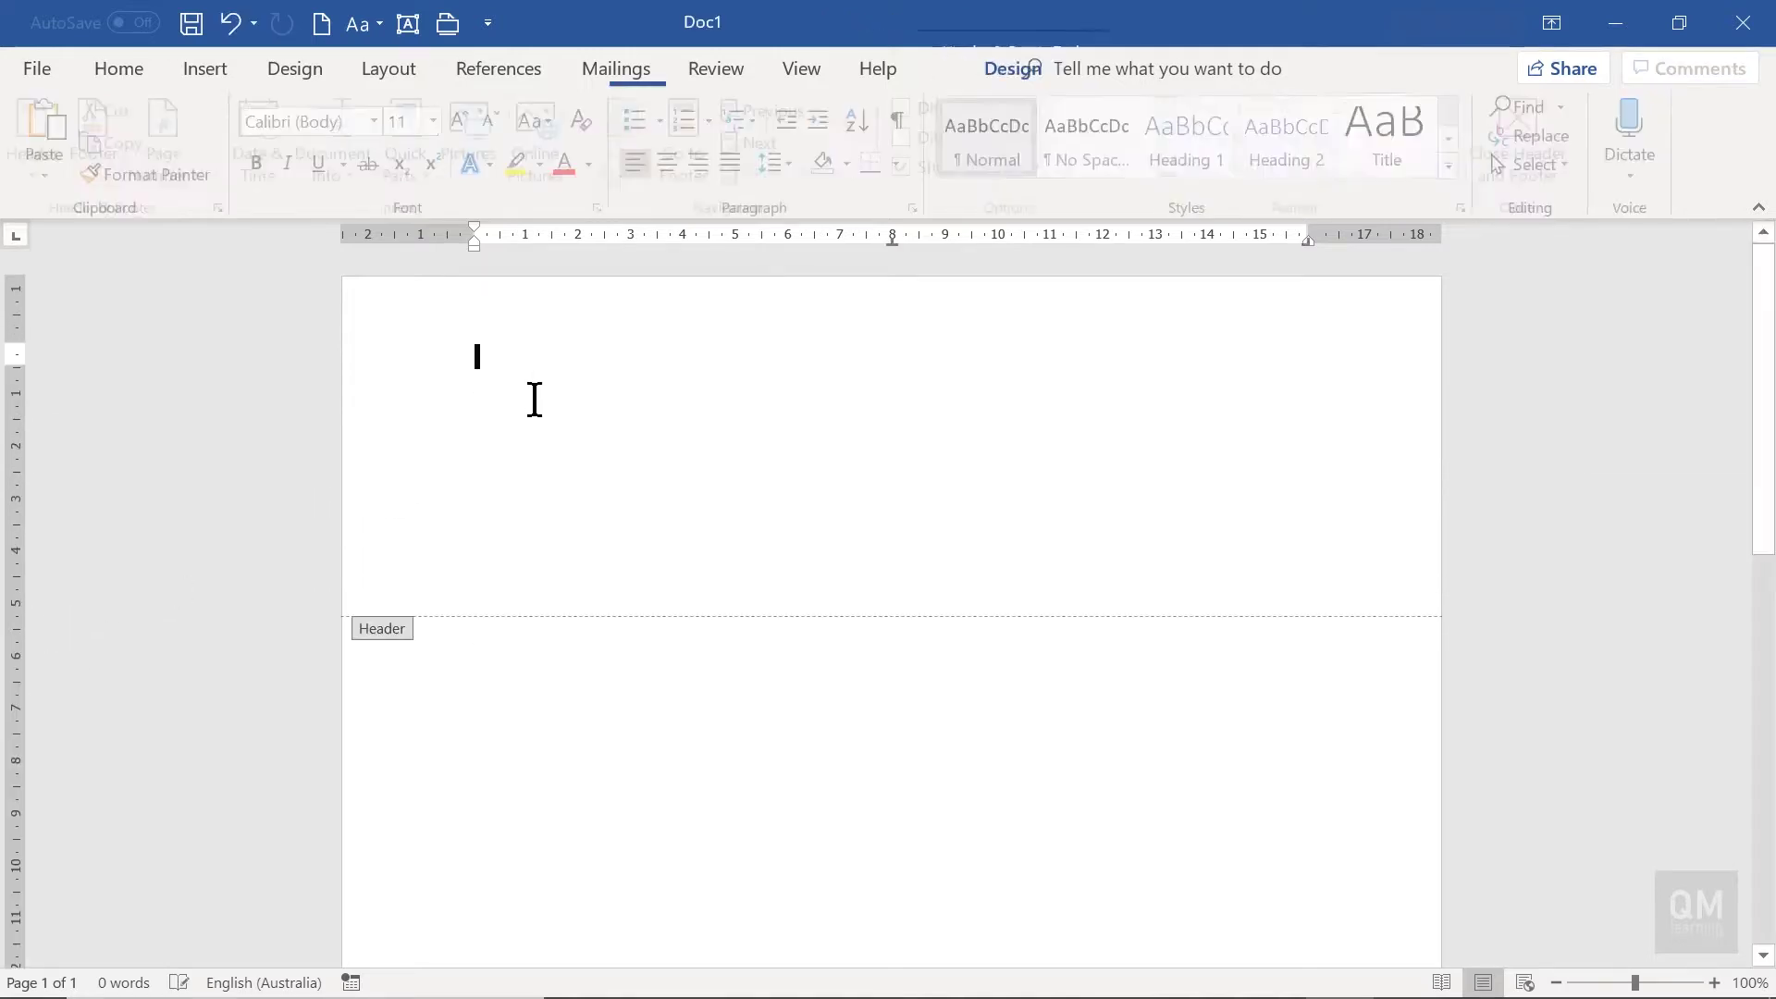
pyautogui.write('SAFETY ALERT\t')
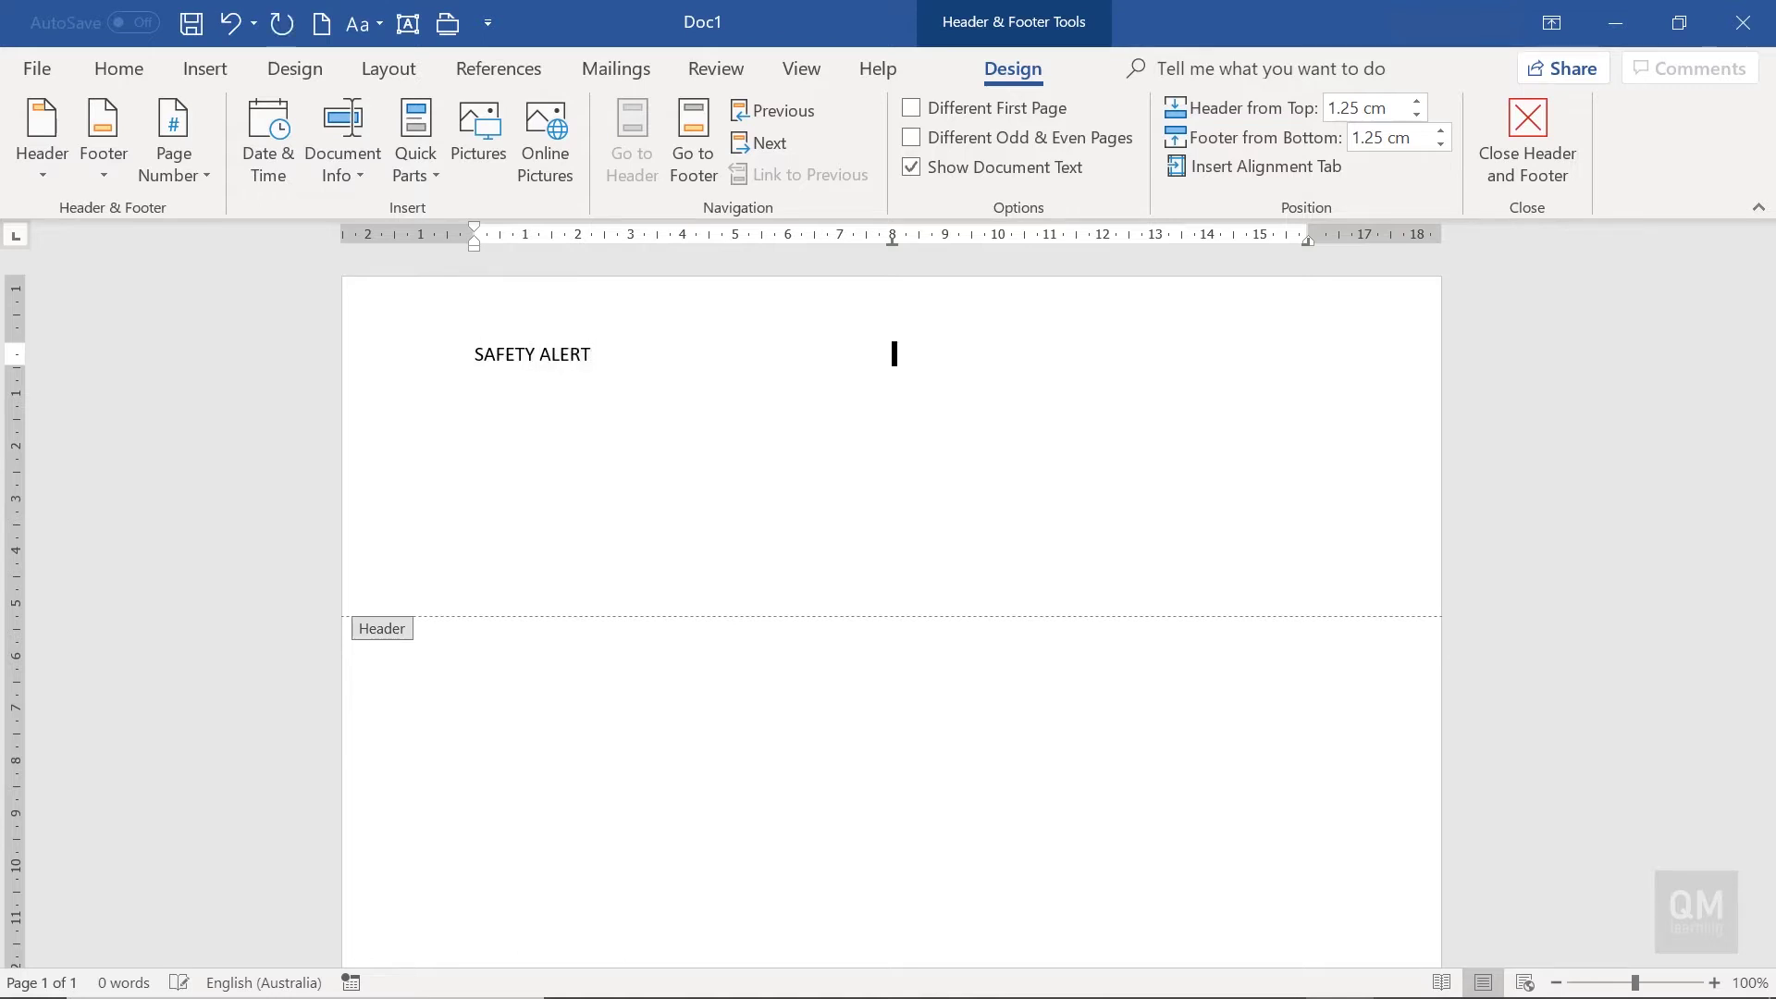
pyautogui.write('#02')
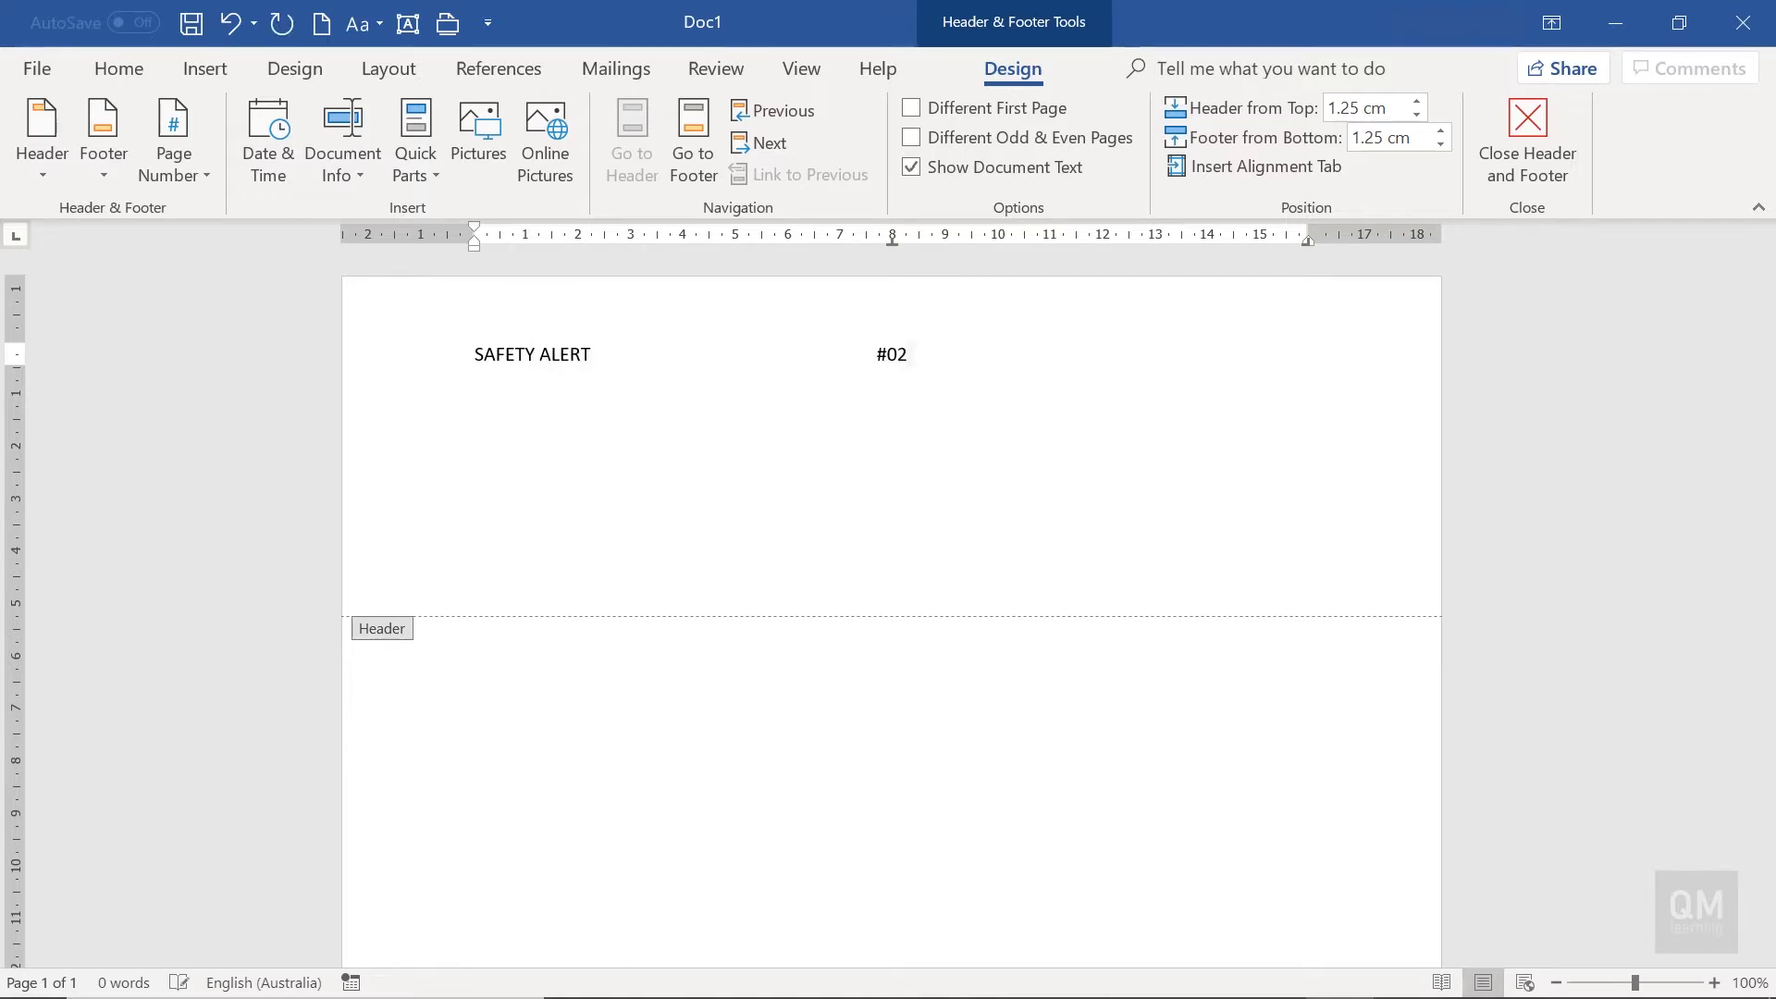
pyautogui.tripleClick(535, 400)
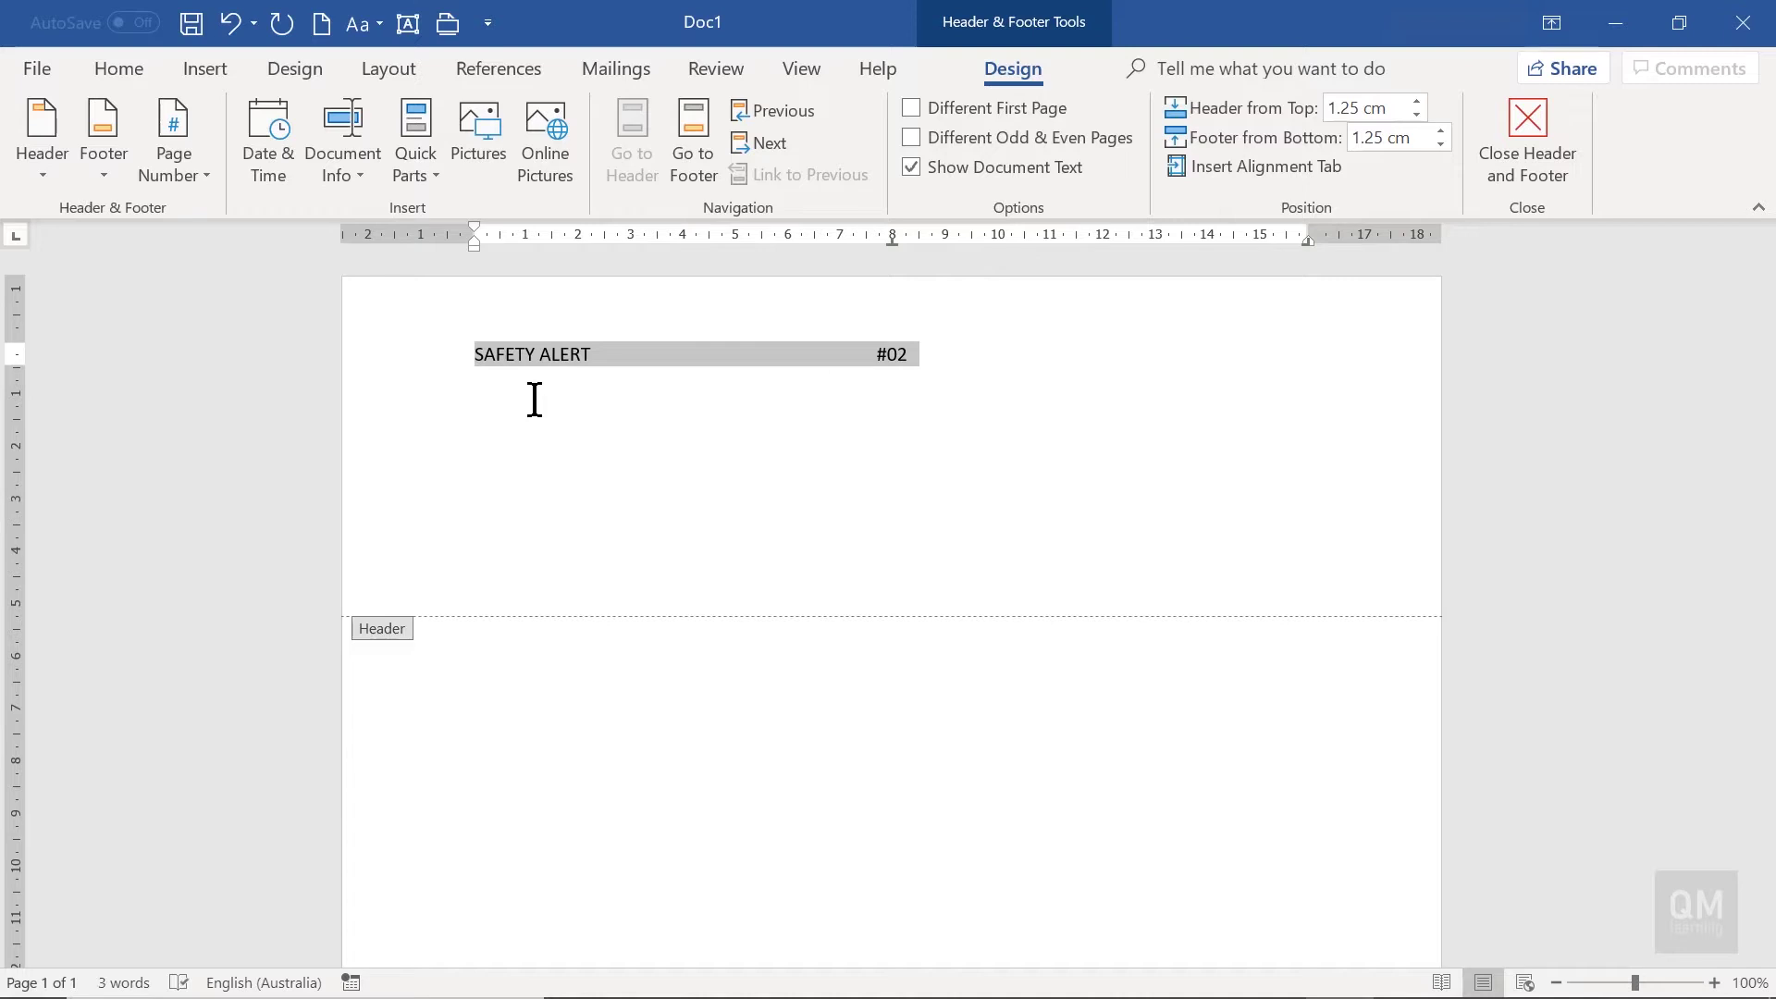
# - Grow the header text to 48 point
pyautogui.click(109, 74)
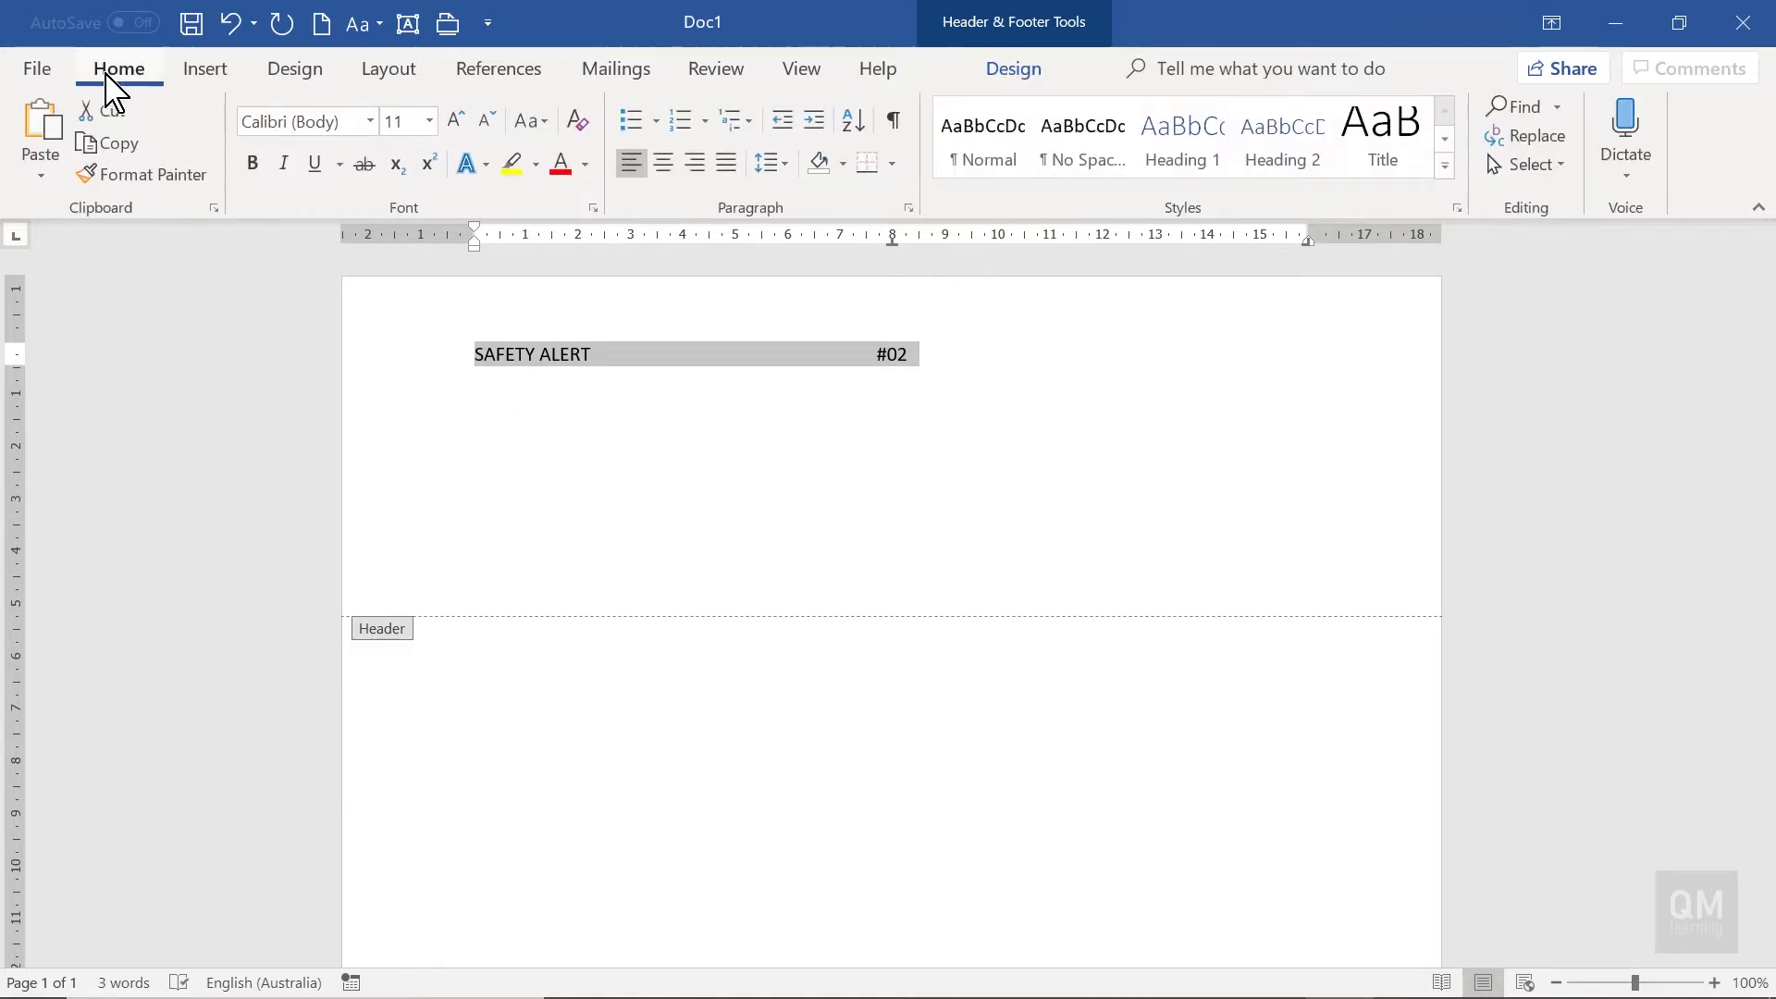
pyautogui.click(457, 121)
pyautogui.click(457, 121)
pyautogui.click(456, 120)
pyautogui.click(457, 120)
pyautogui.click(457, 121)
pyautogui.click(457, 121)
pyautogui.click(457, 120)
pyautogui.click(457, 121)
pyautogui.click(457, 120)
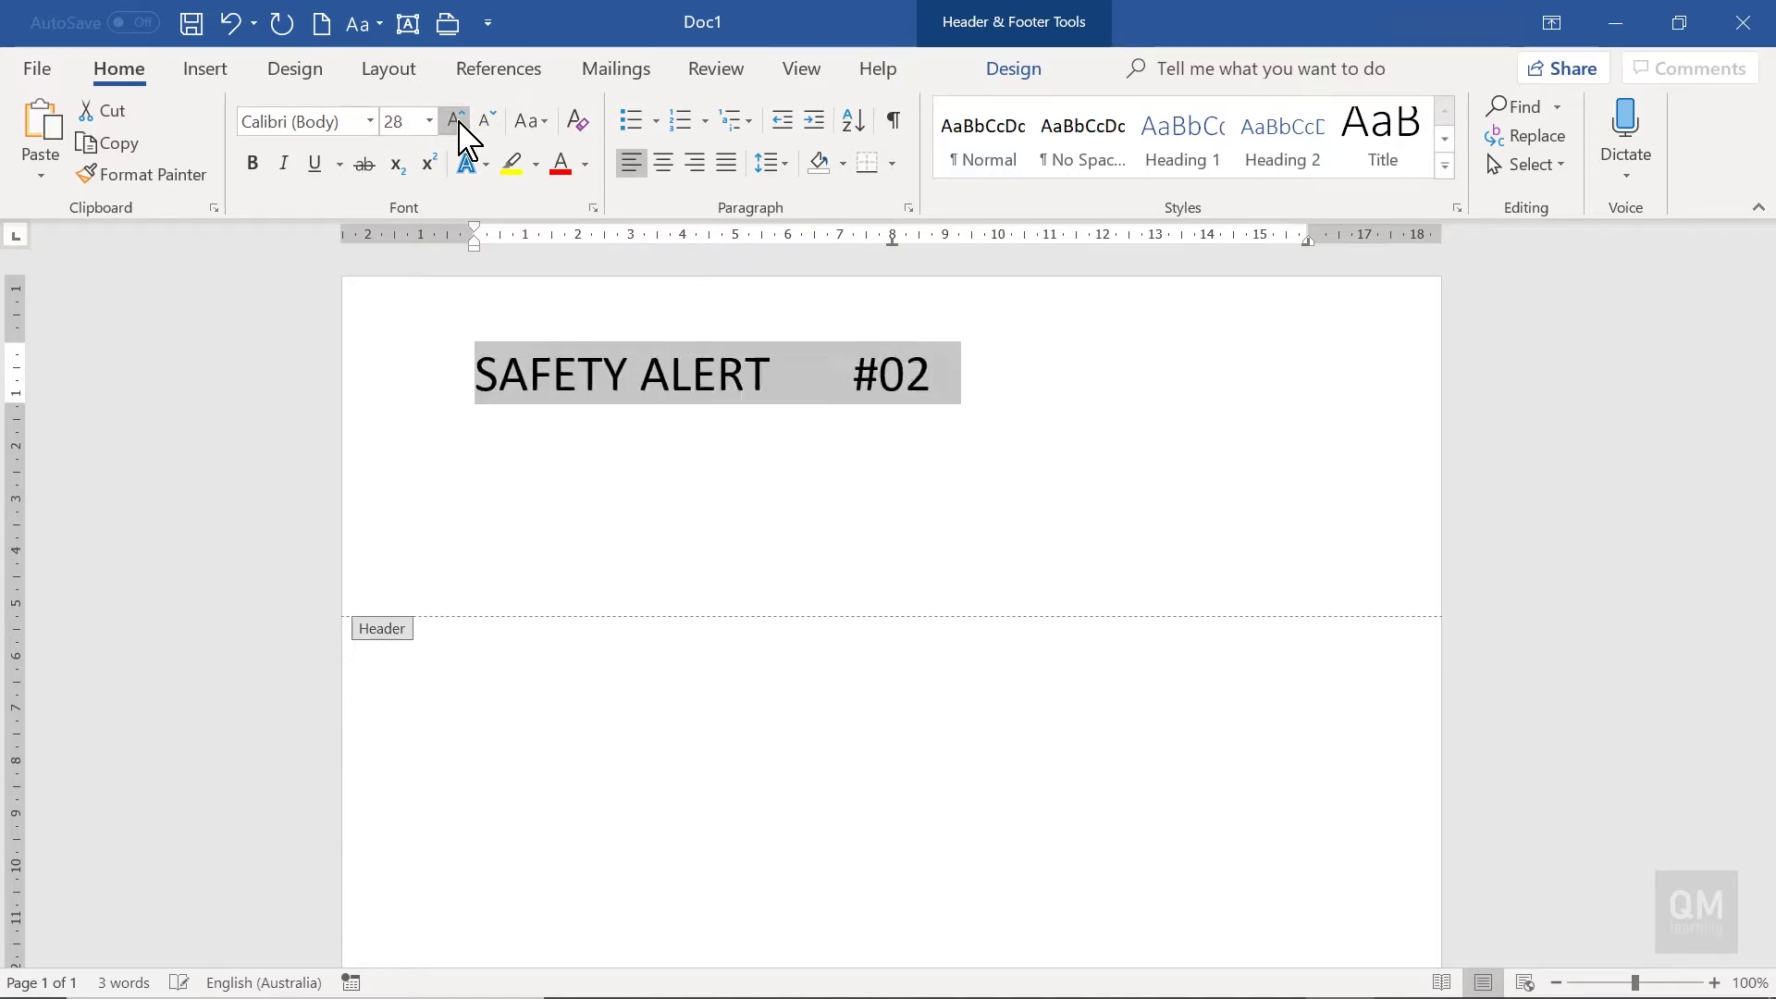
pyautogui.click(457, 120)
pyautogui.click(459, 123)
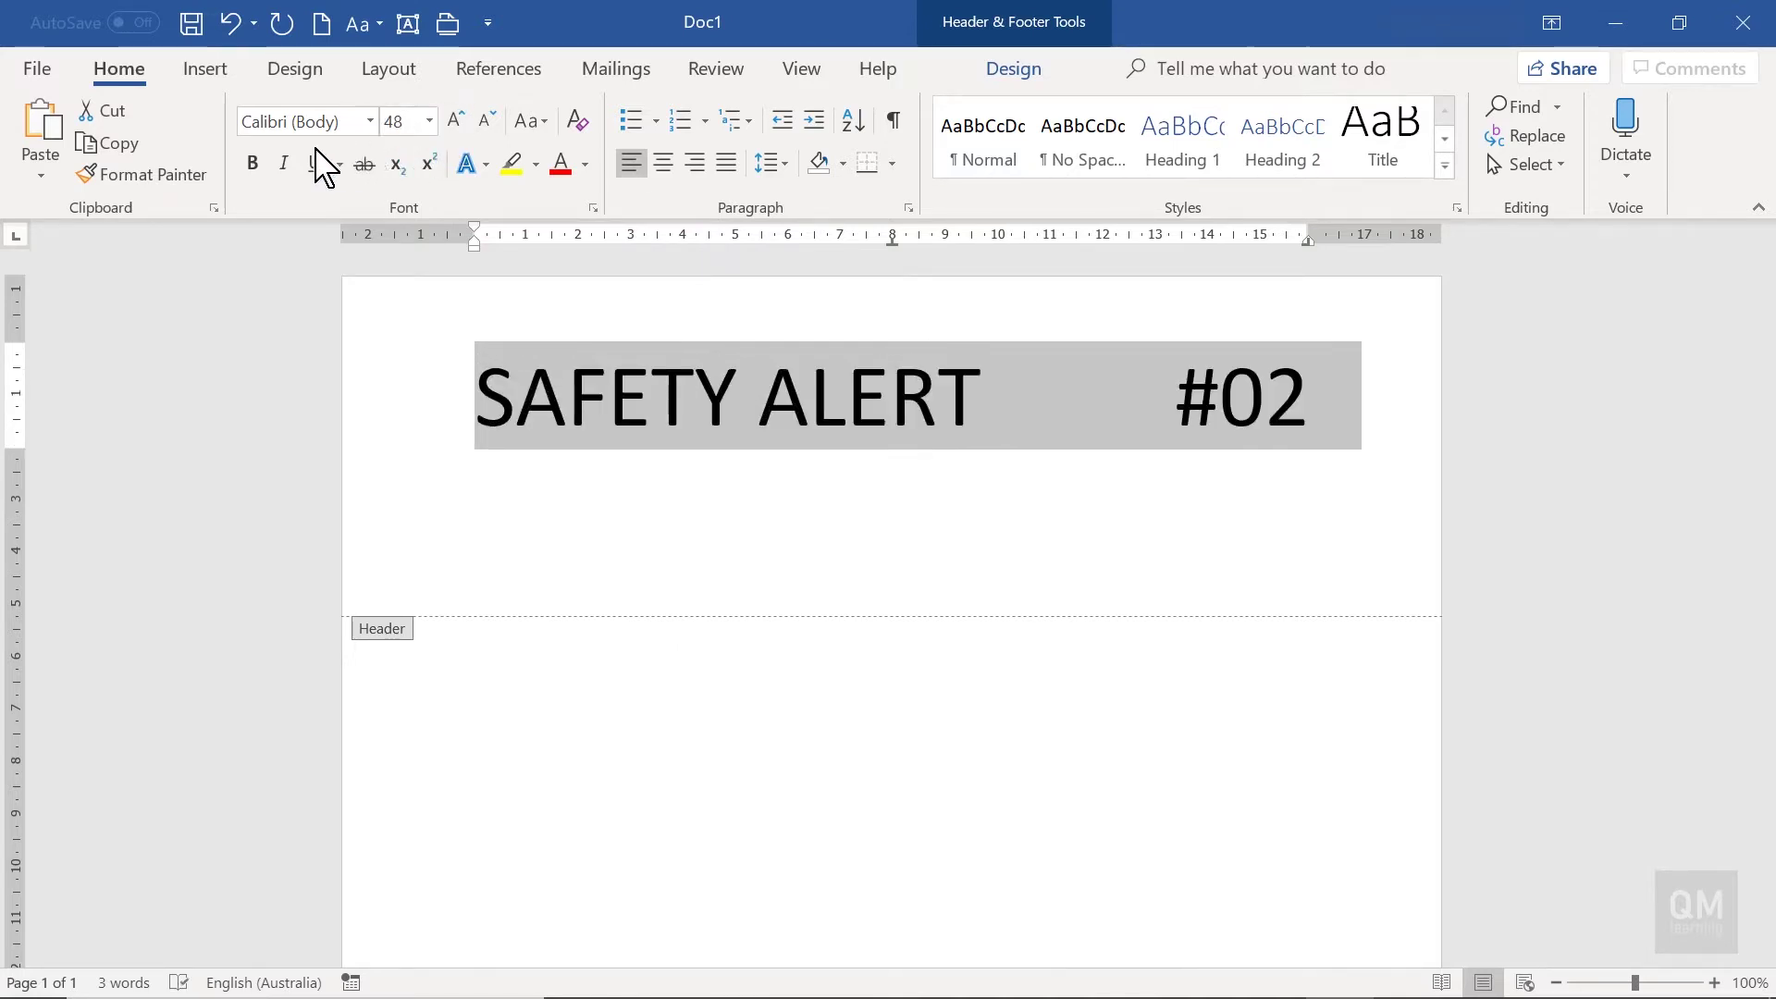
# - Make the header text bold and white
pyautogui.click(257, 159)
pyautogui.click(585, 165)
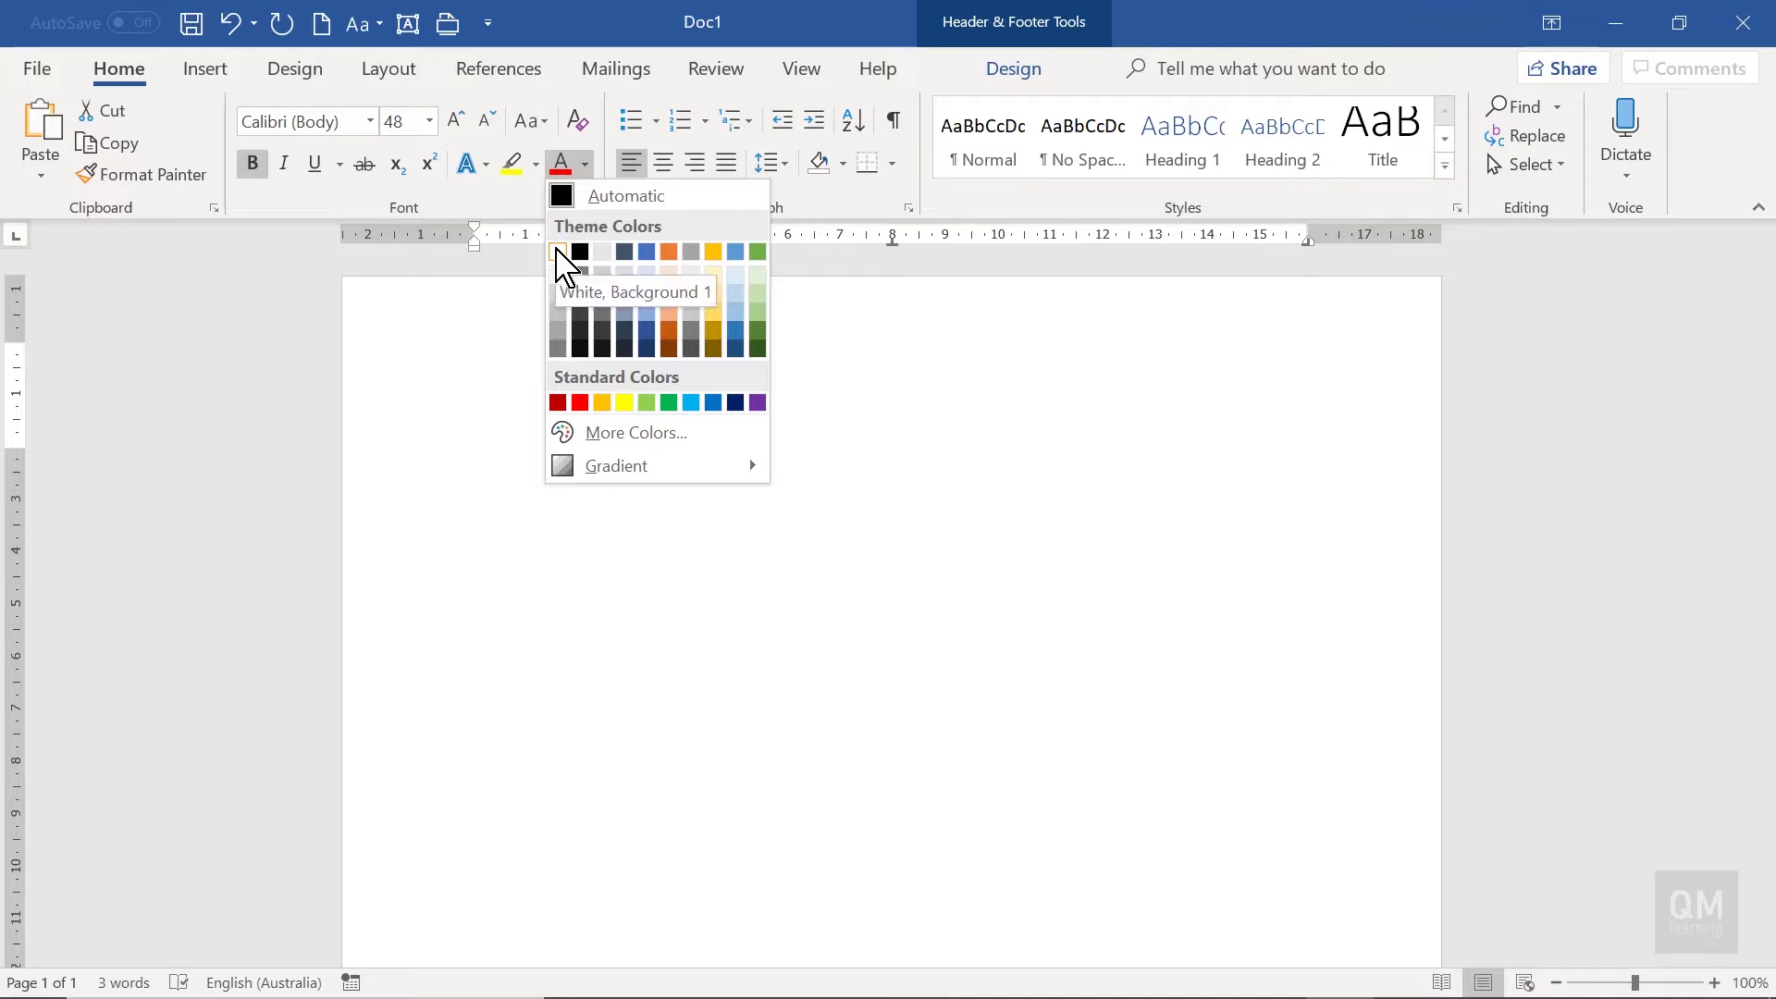
pyautogui.click(558, 252)
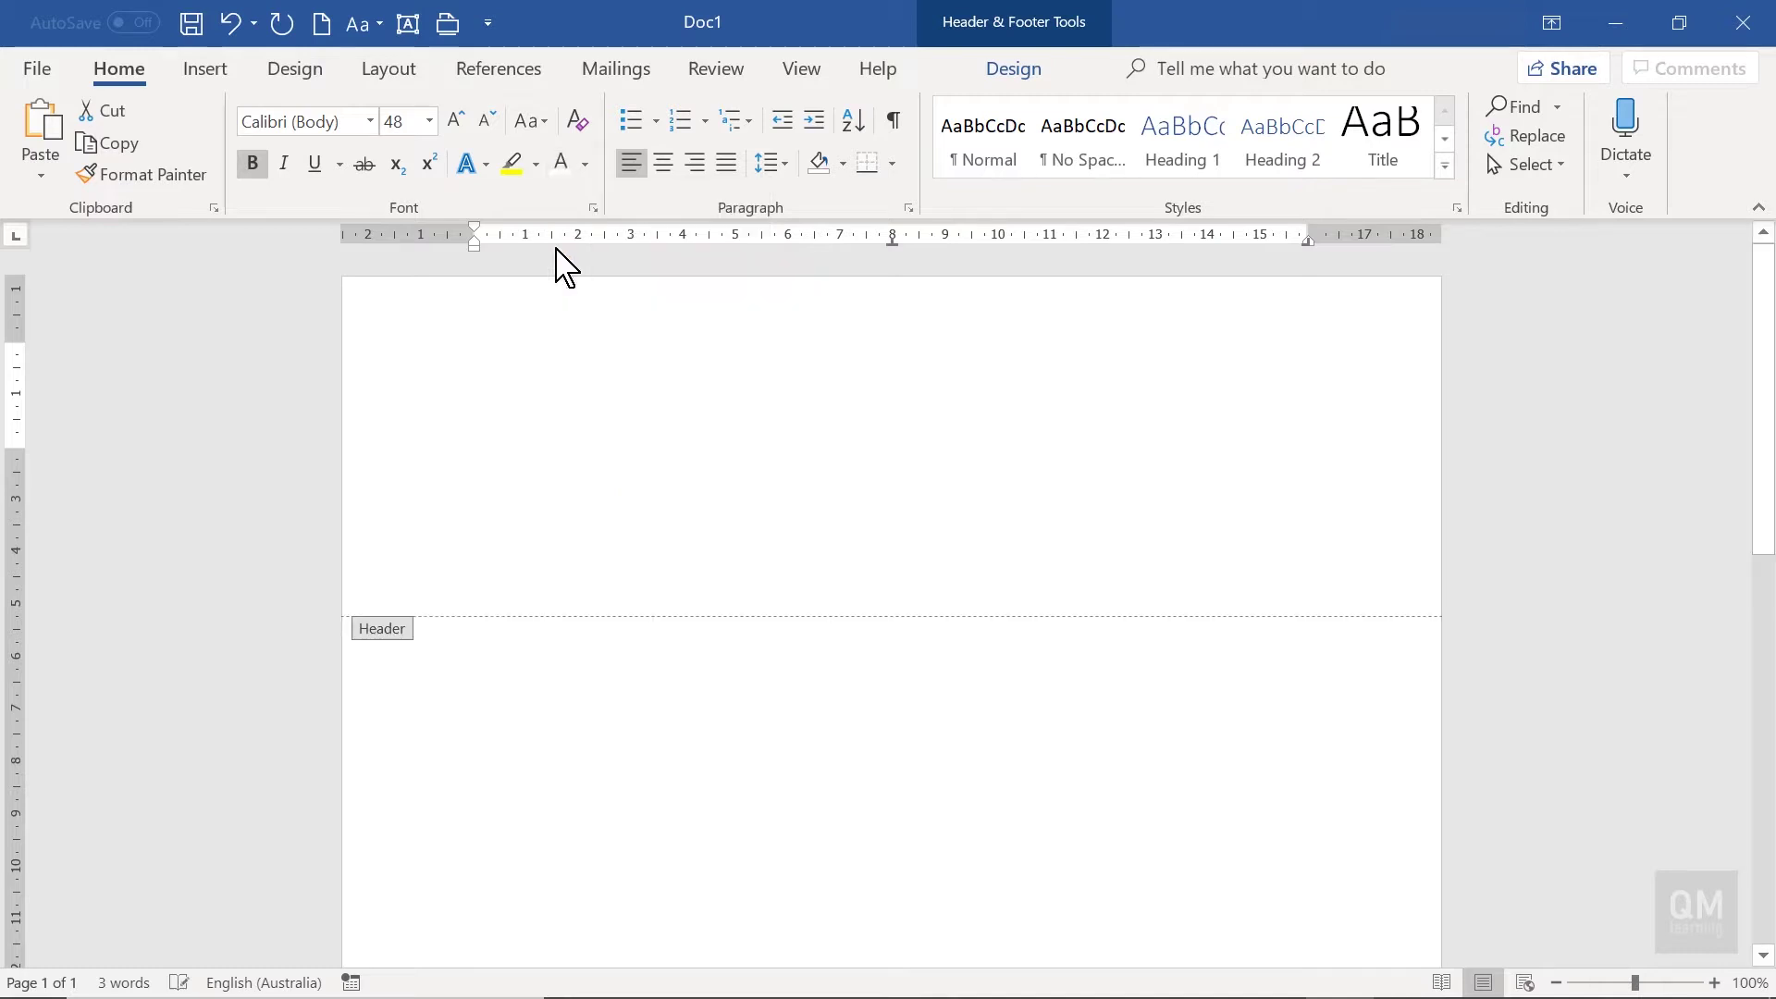
pyautogui.click(209, 70)
pyautogui.click(289, 163)
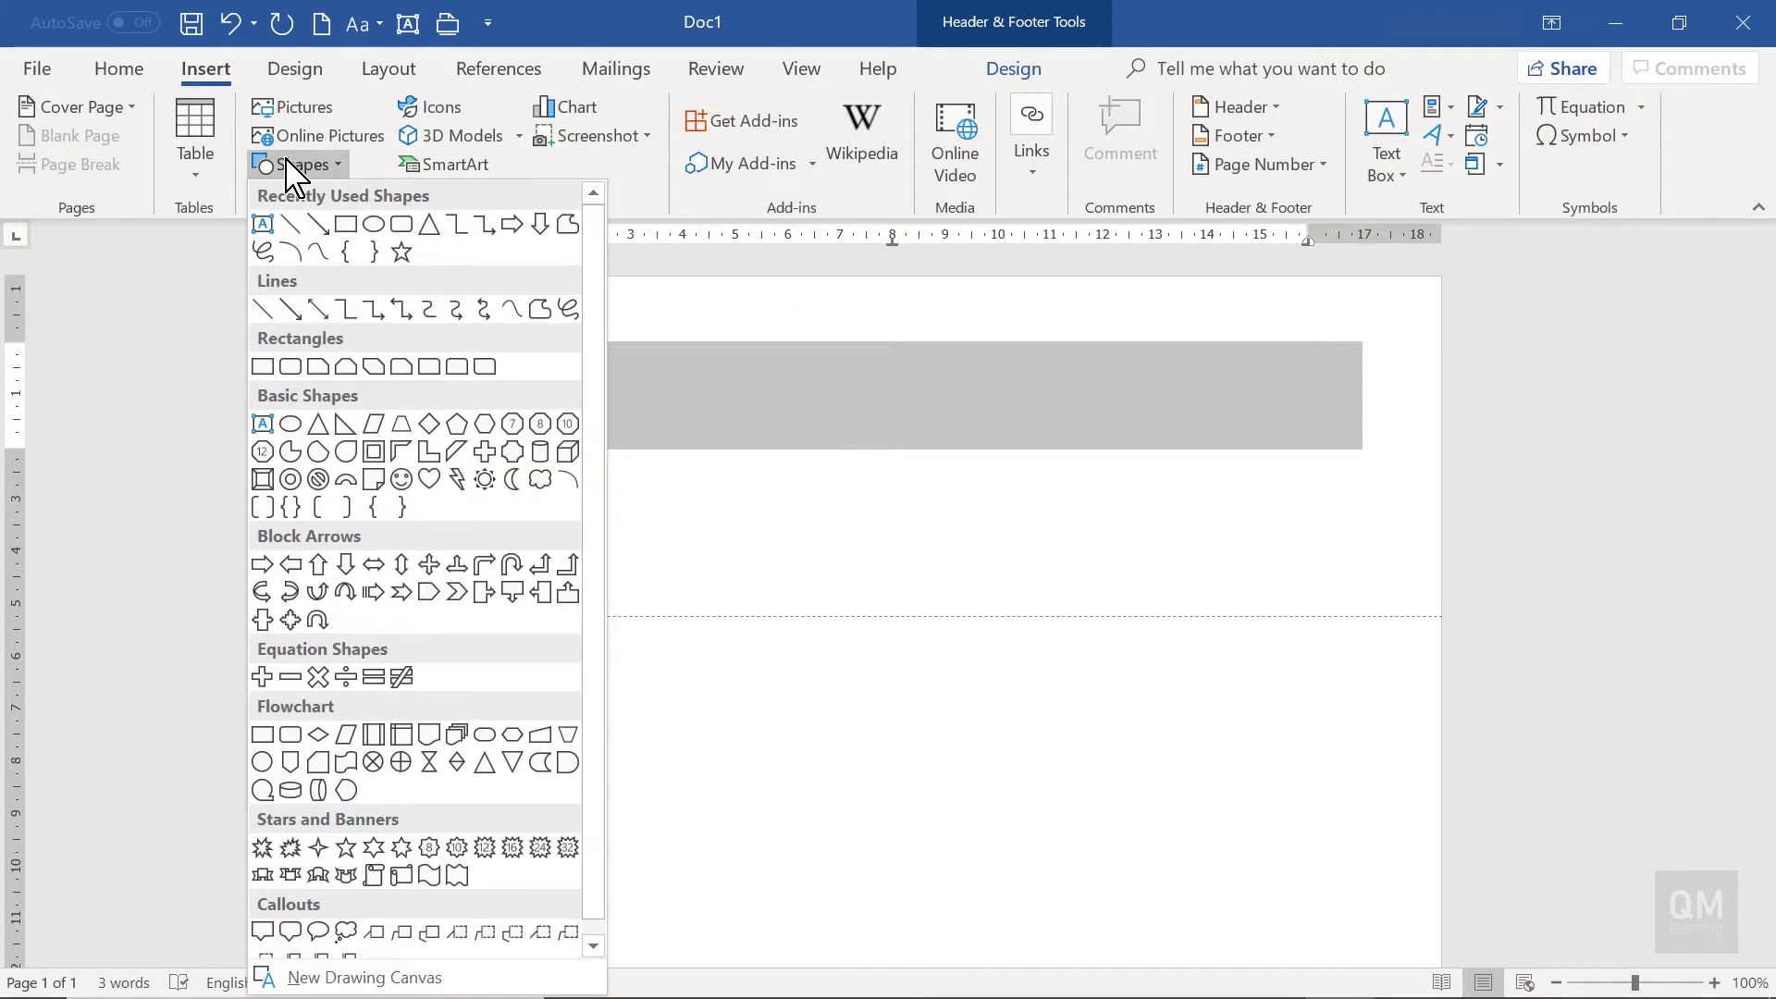
# - Draw a rectangle stretched across the top of the page over the header
pyautogui.click(348, 224)
pyautogui.moveTo(390, 283)
pyautogui.mouseDown()
pyautogui.moveTo(494, 333)
pyautogui.moveTo(1520, 610)
pyautogui.mouseUp()
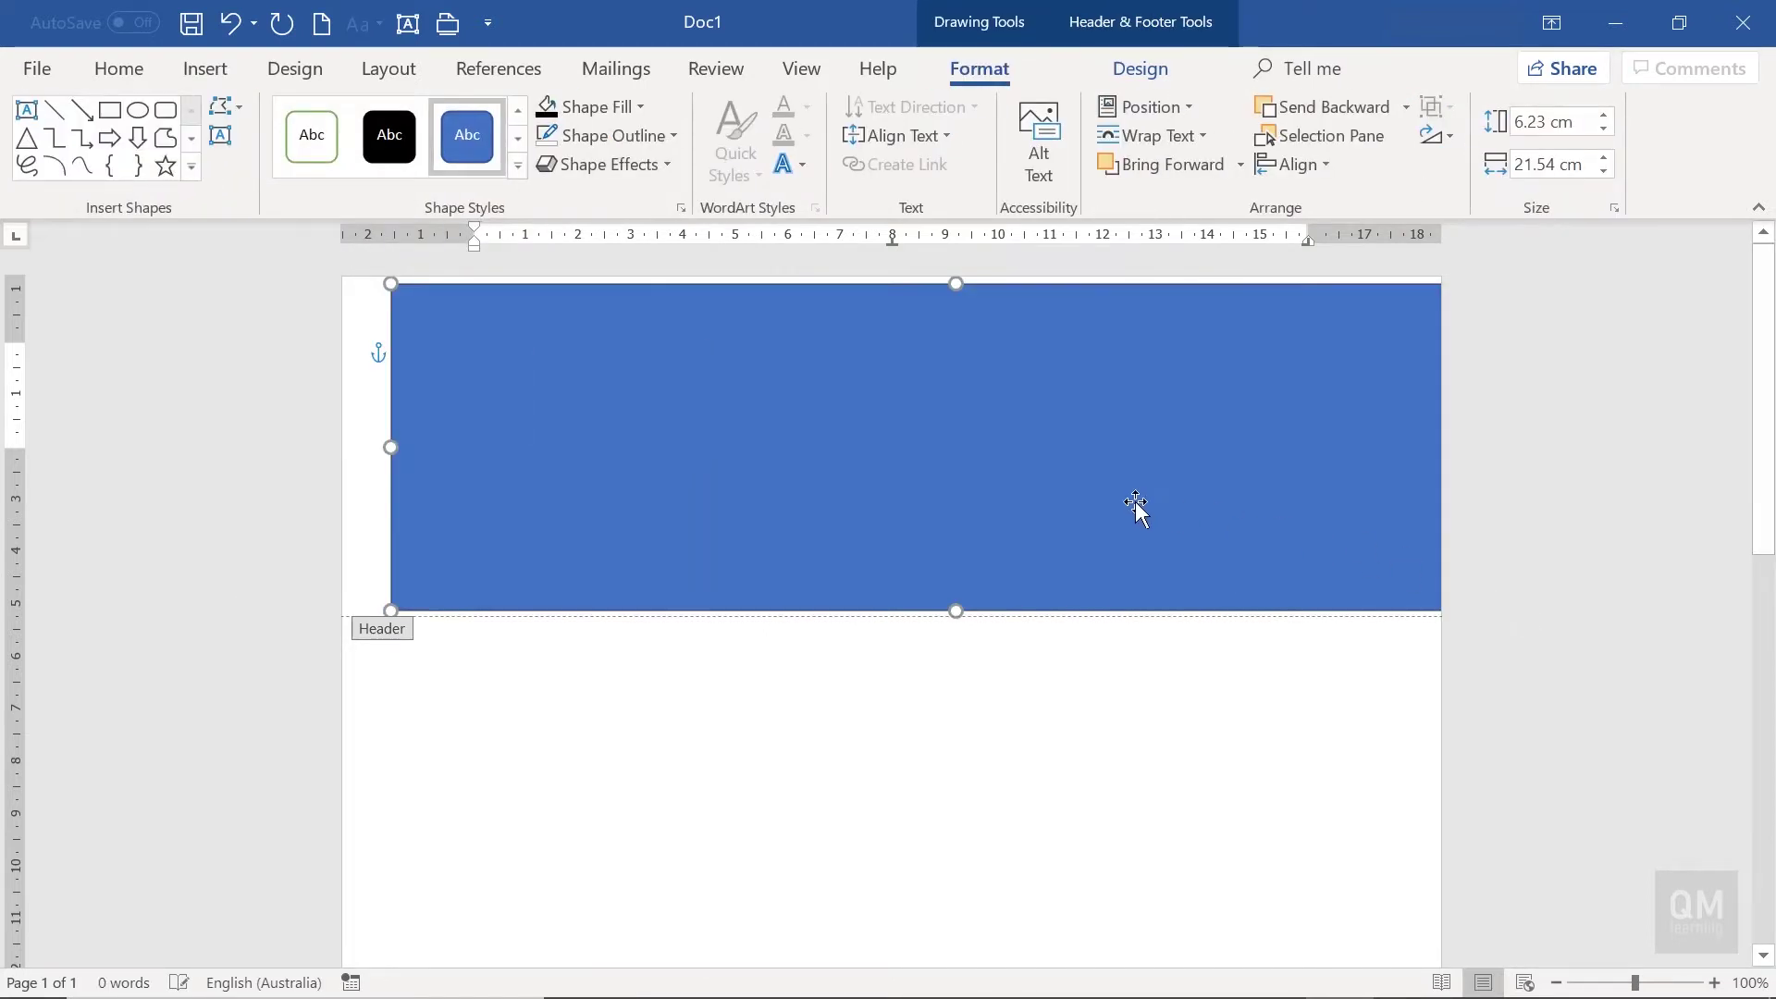
pyautogui.moveTo(391, 283); pyautogui.dragTo(299, 275)
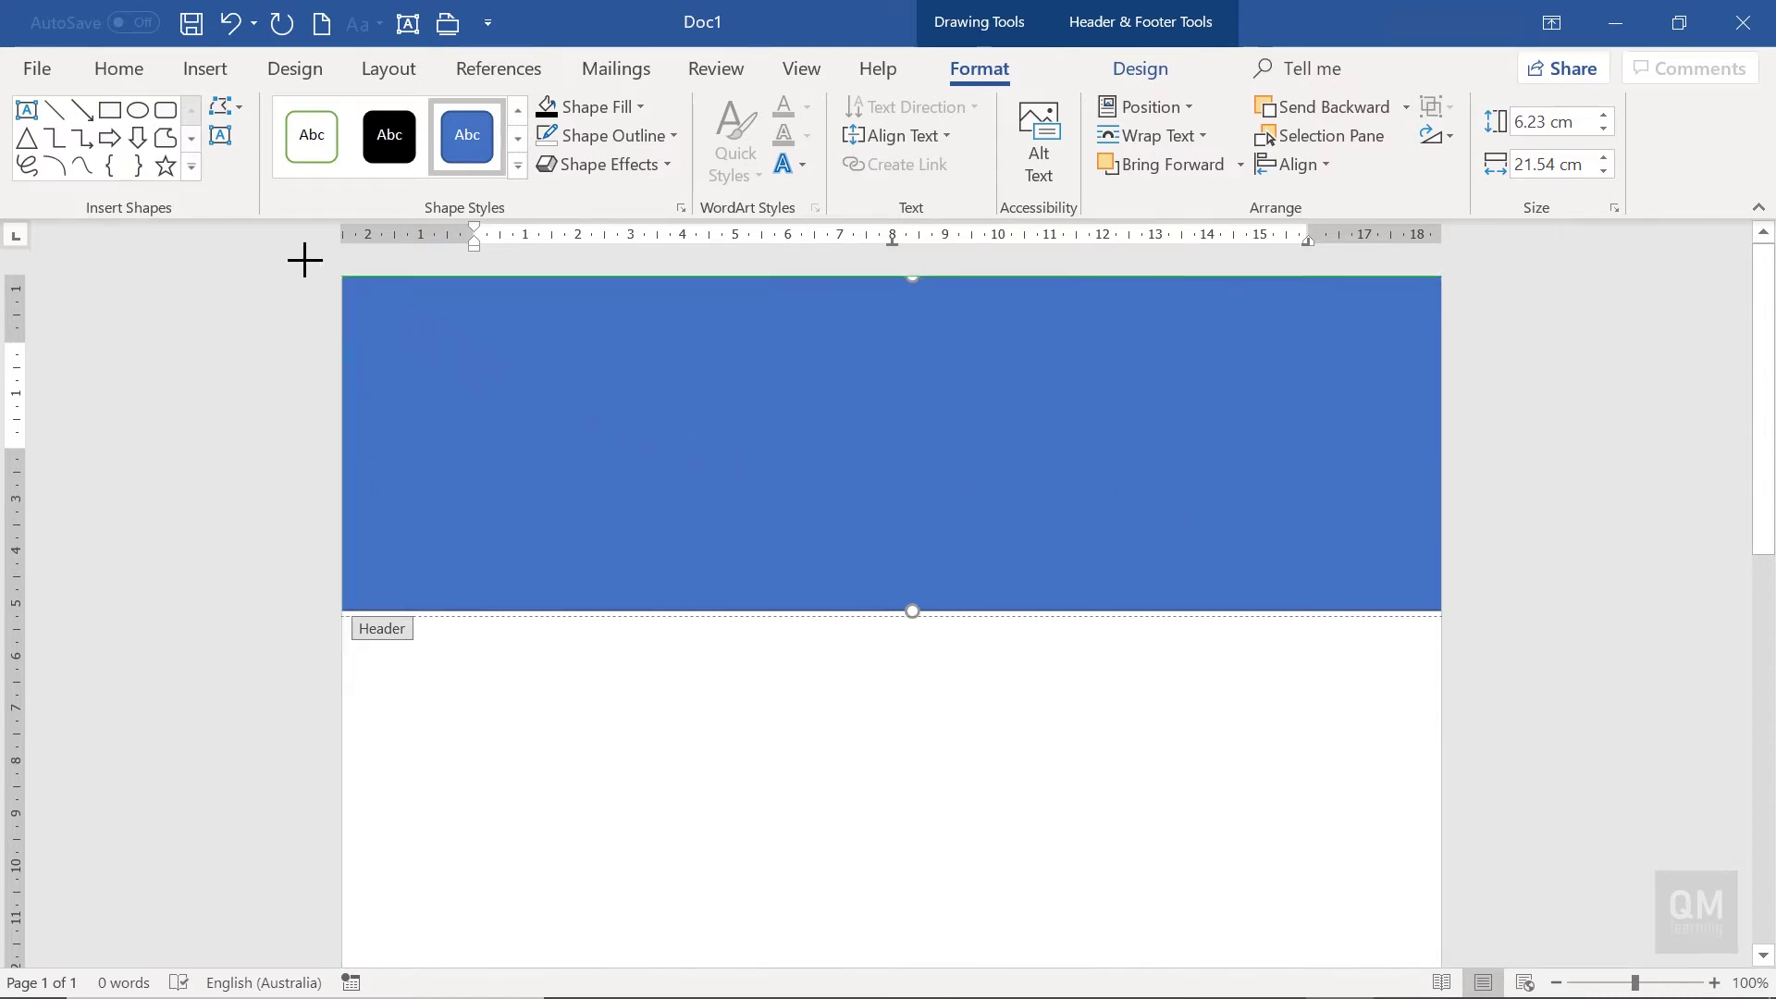
# - Fill the rectangle black with no outline, send it behind text, and shorten it to 5.73 cm
pyautogui.click(597, 107)
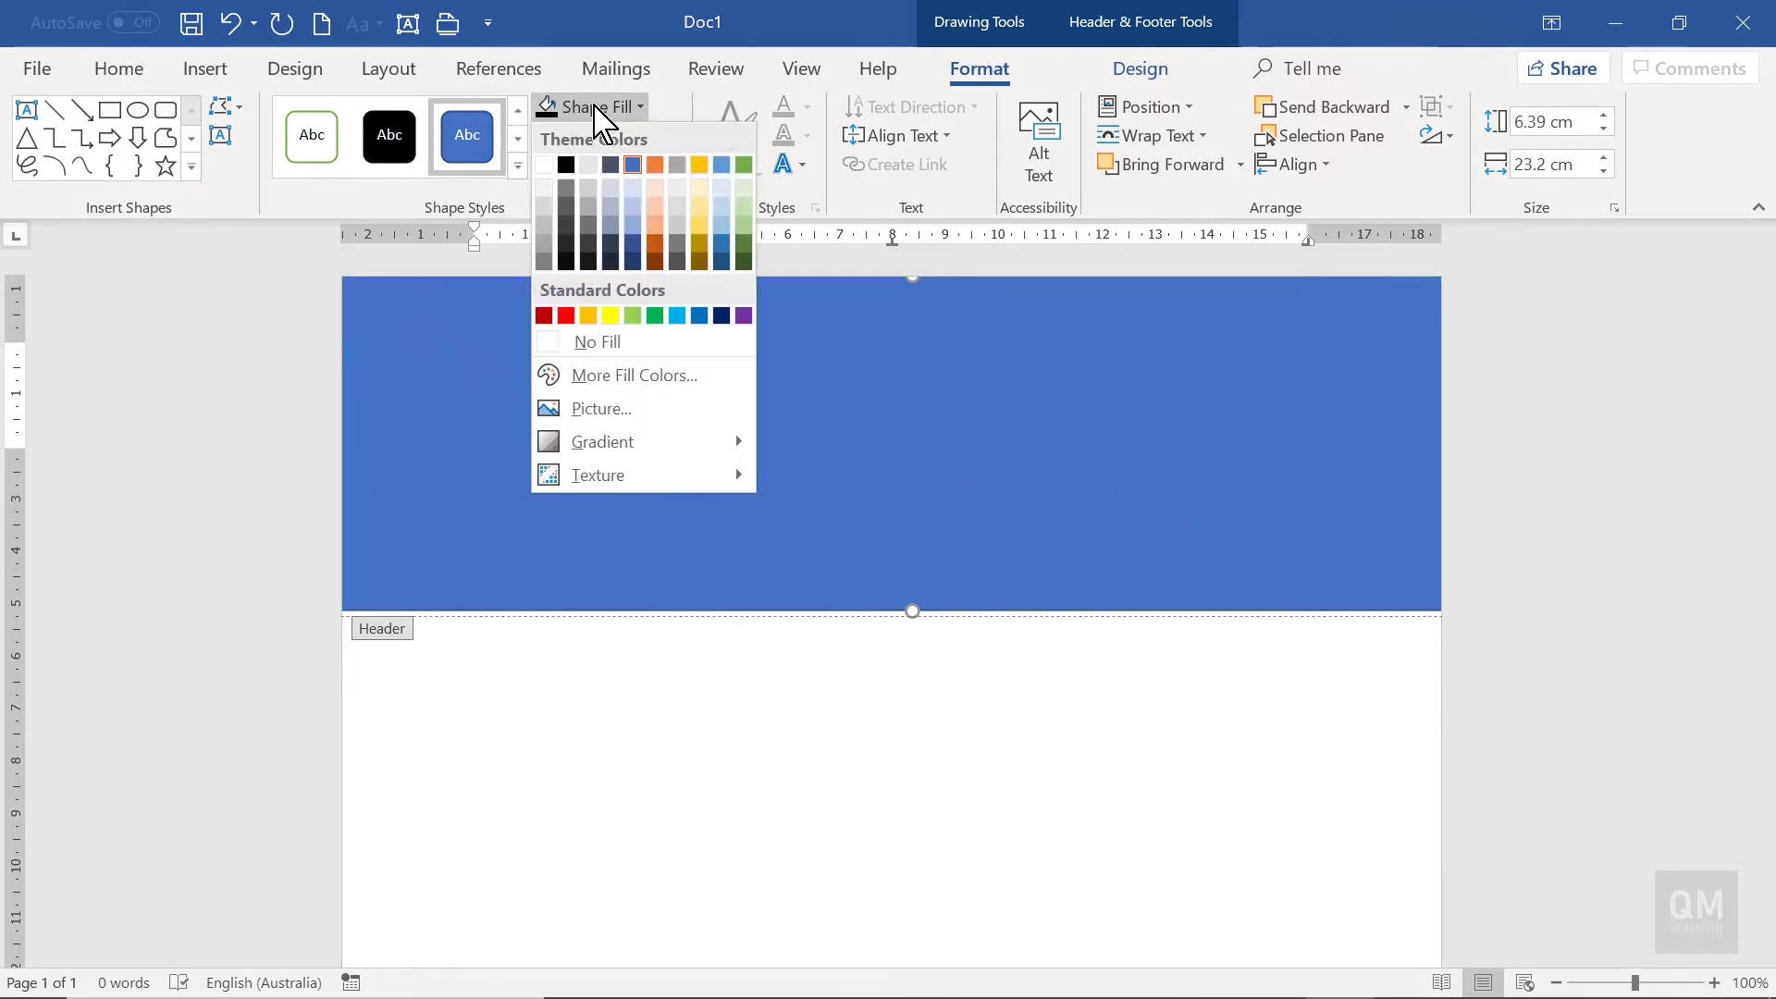
pyautogui.click(566, 165)
pyautogui.click(610, 139)
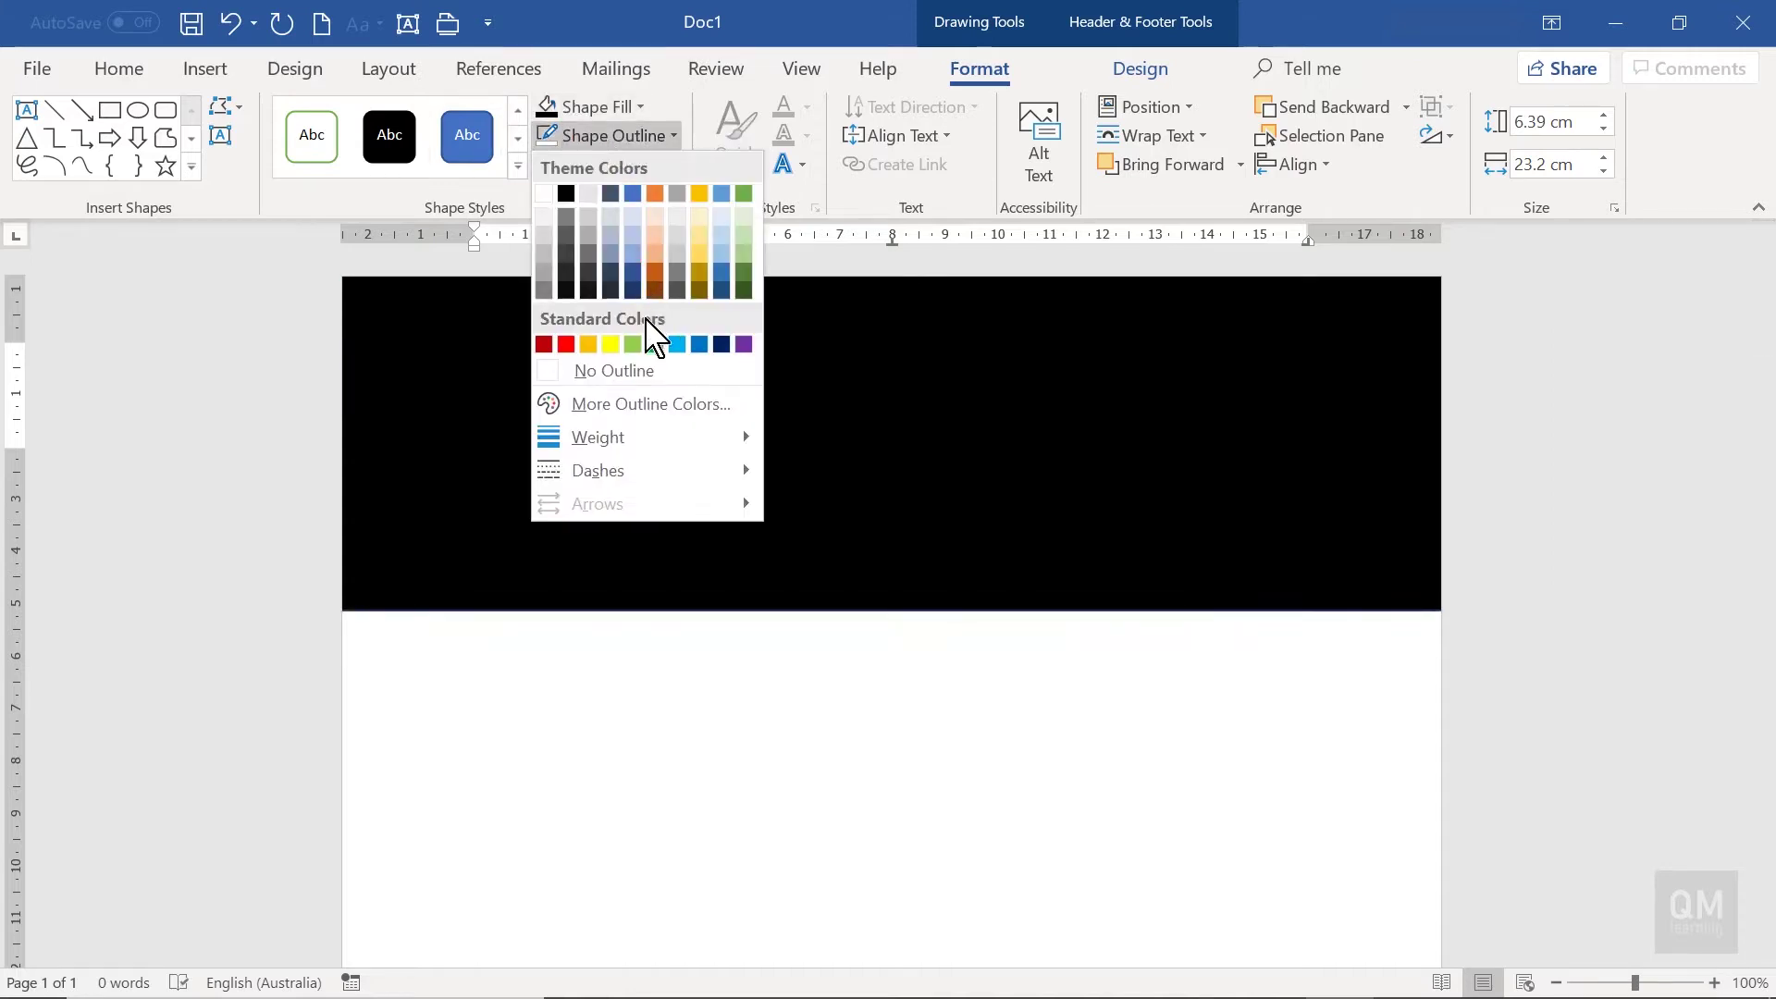
pyautogui.click(648, 372)
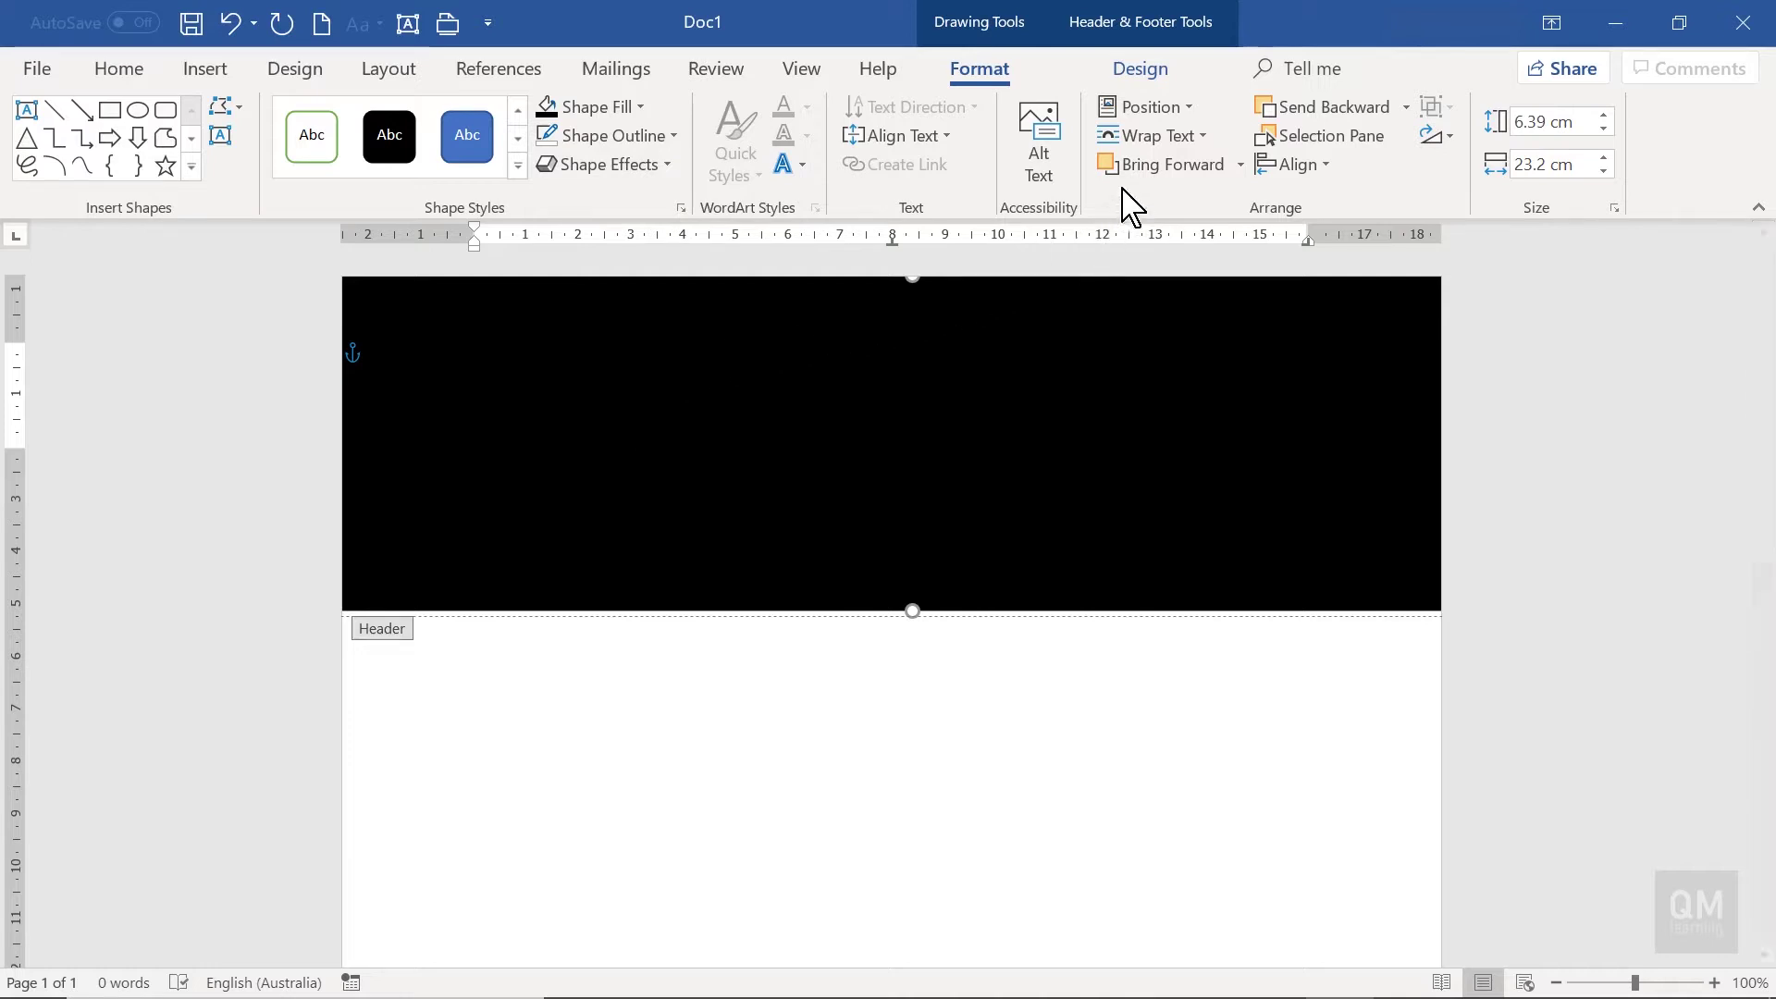
pyautogui.click(1173, 139)
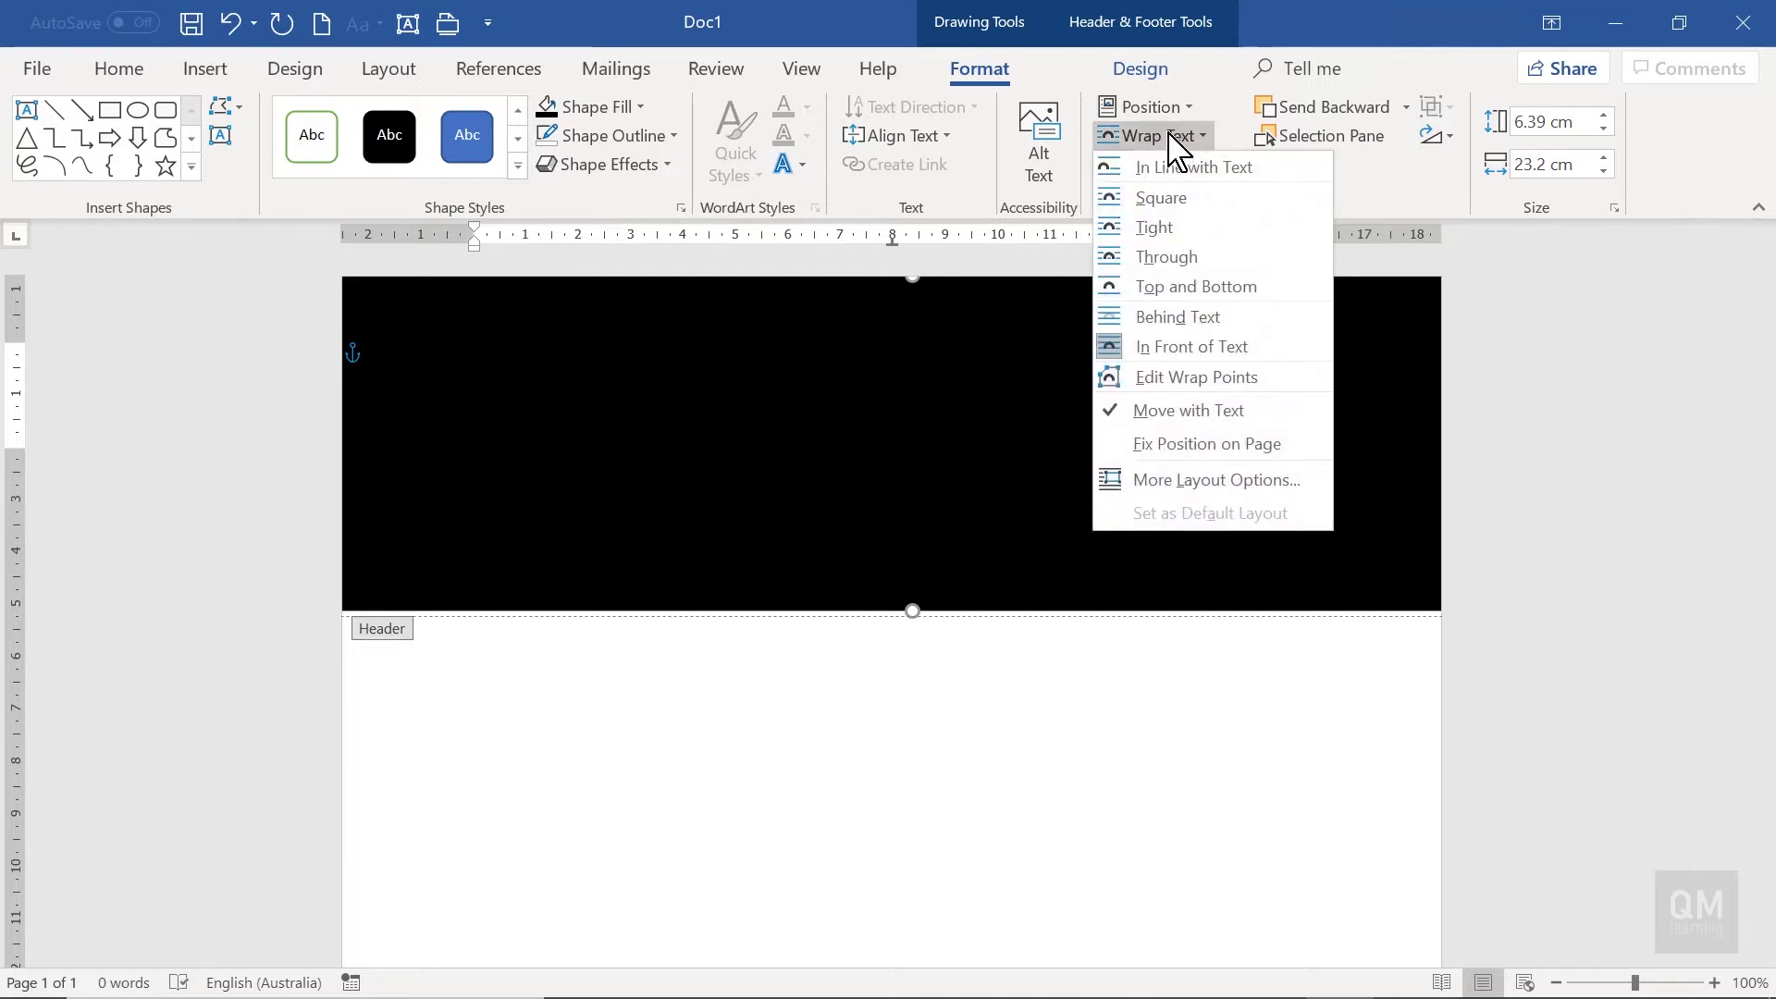
pyautogui.click(1174, 316)
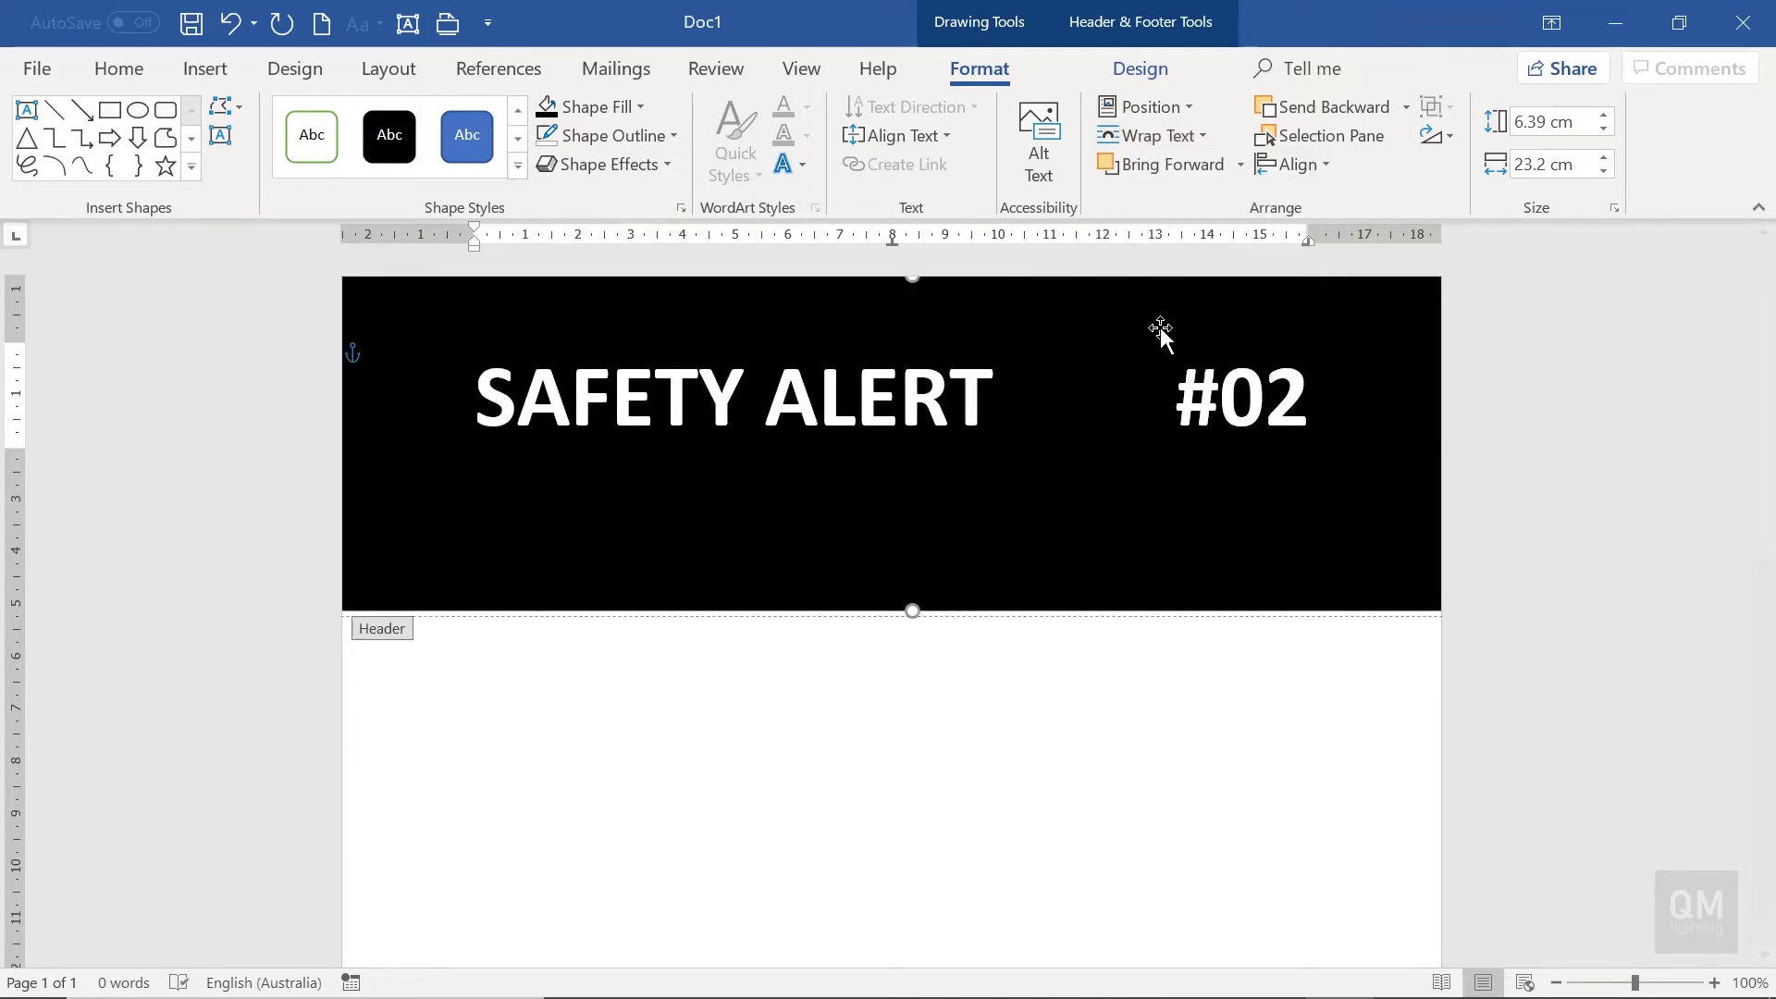
pyautogui.moveTo(912, 609); pyautogui.dragTo(911, 577)
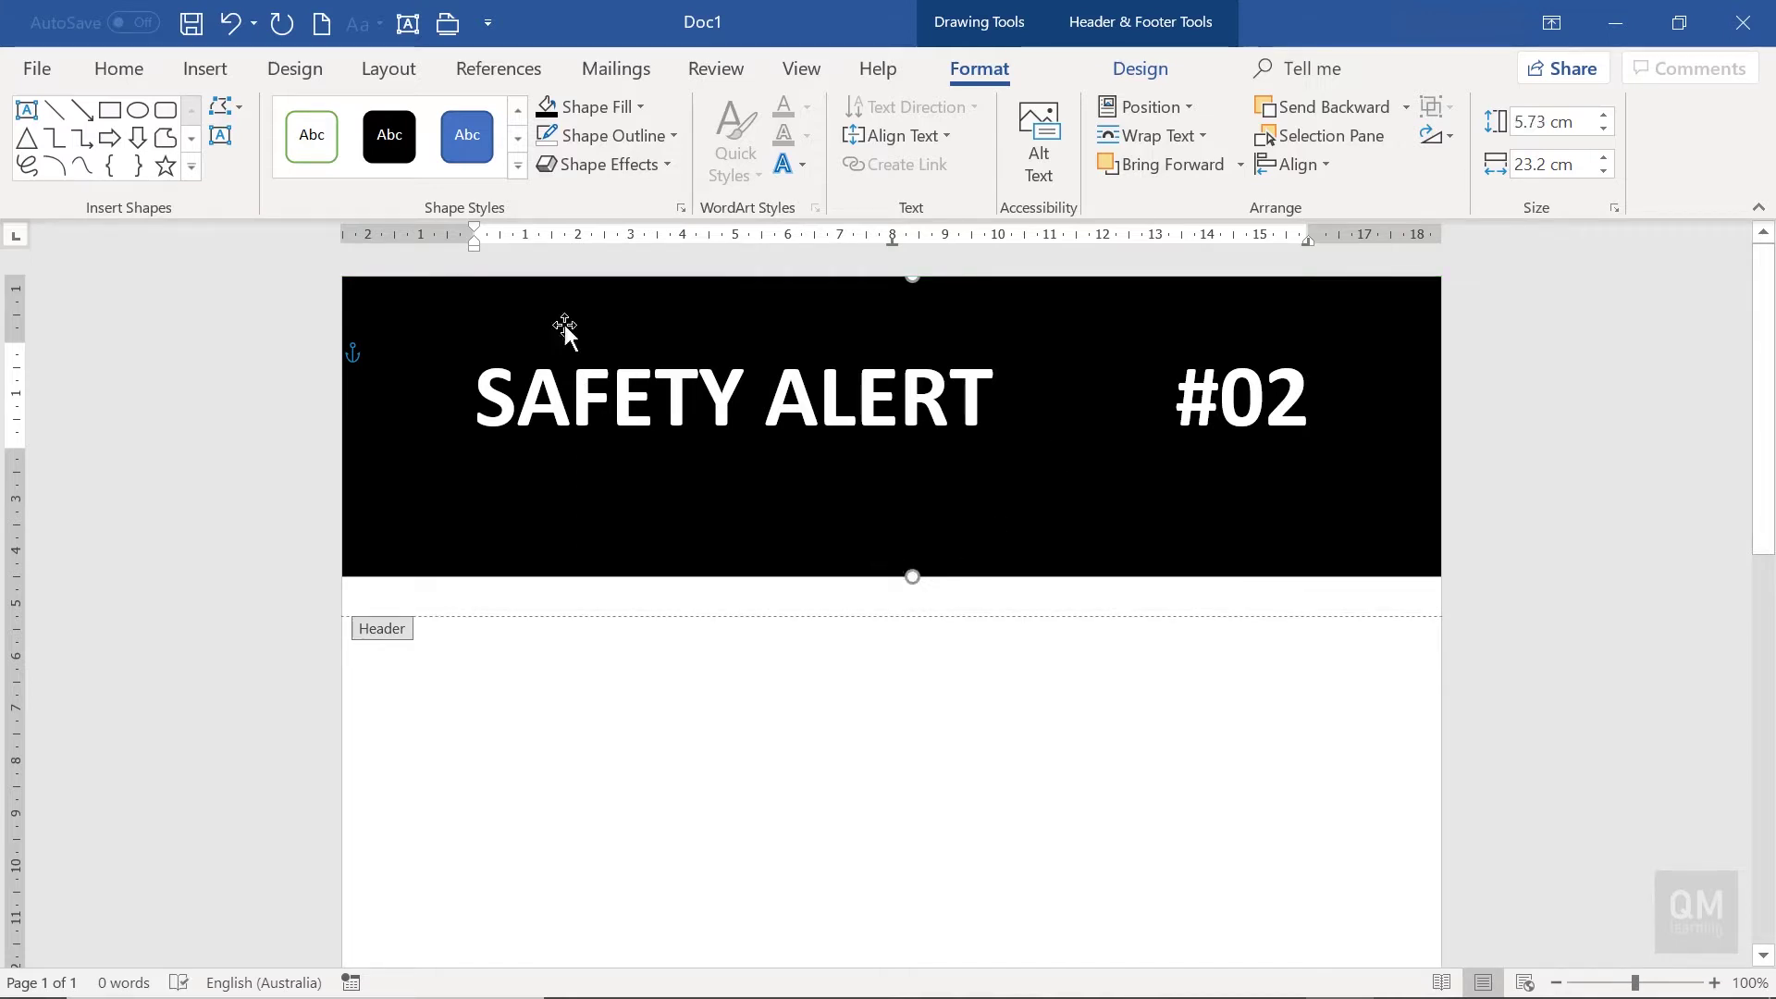
# - Draw a small parallelogram near the lower left of the black header
pyautogui.click(215, 74)
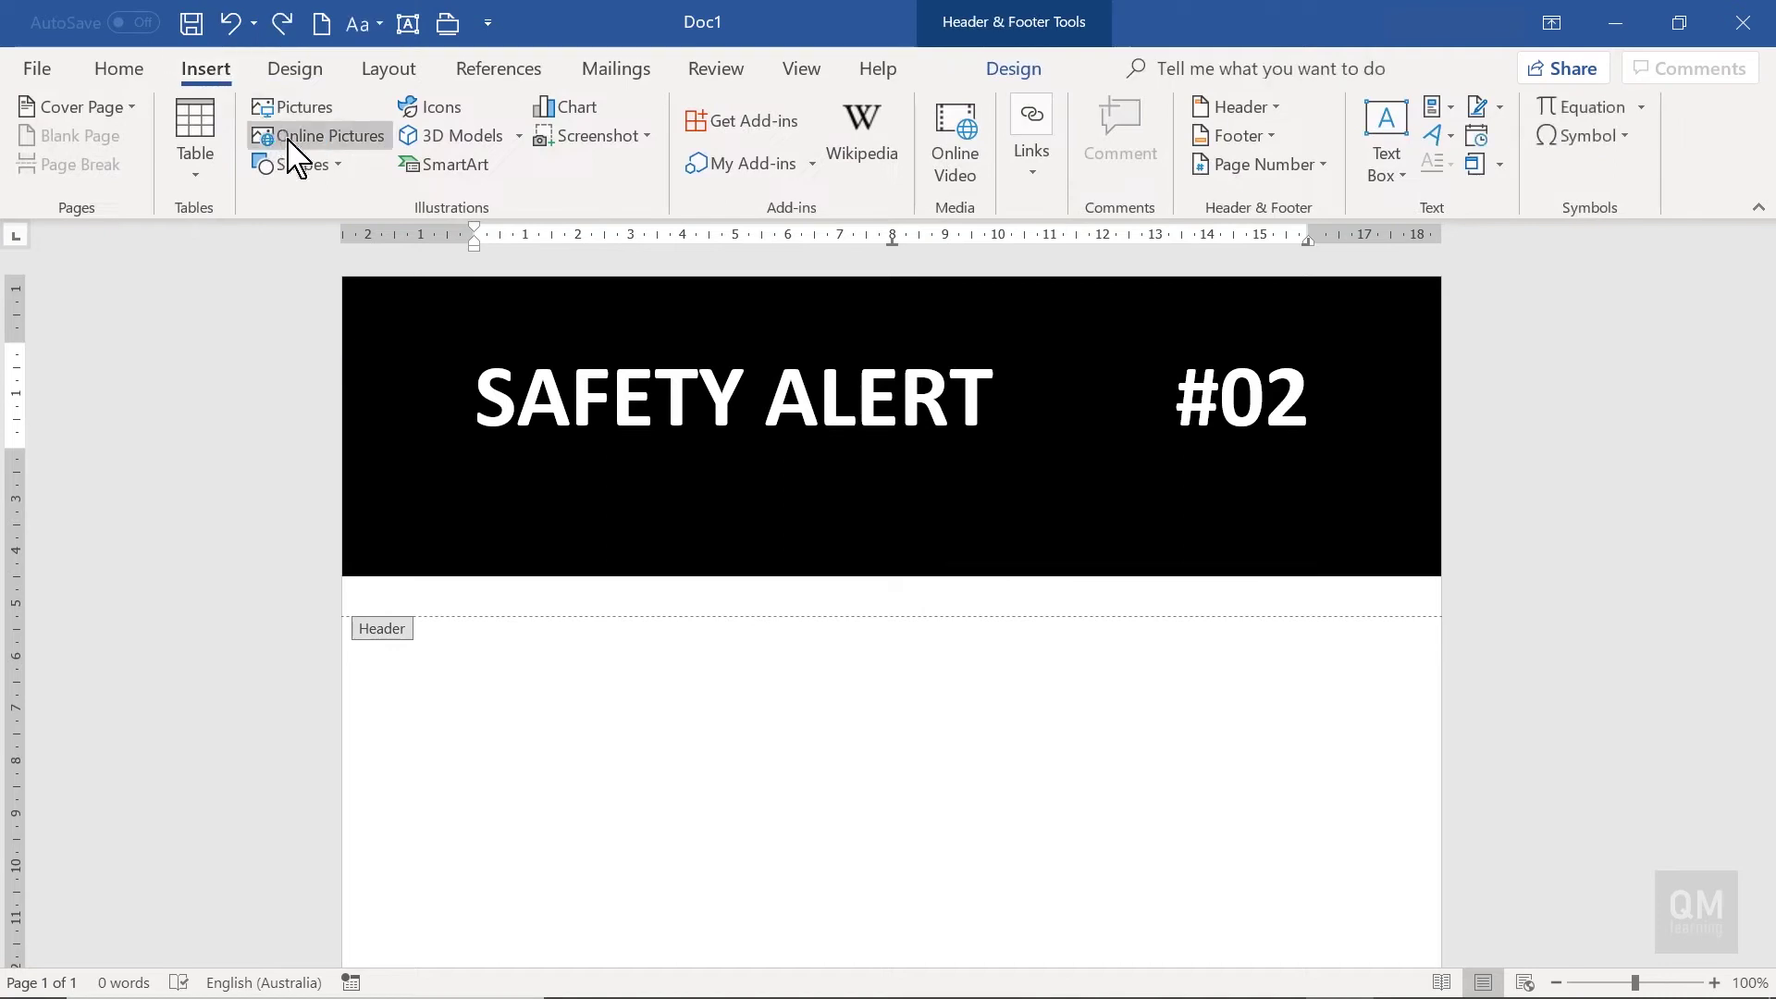
pyautogui.click(329, 167)
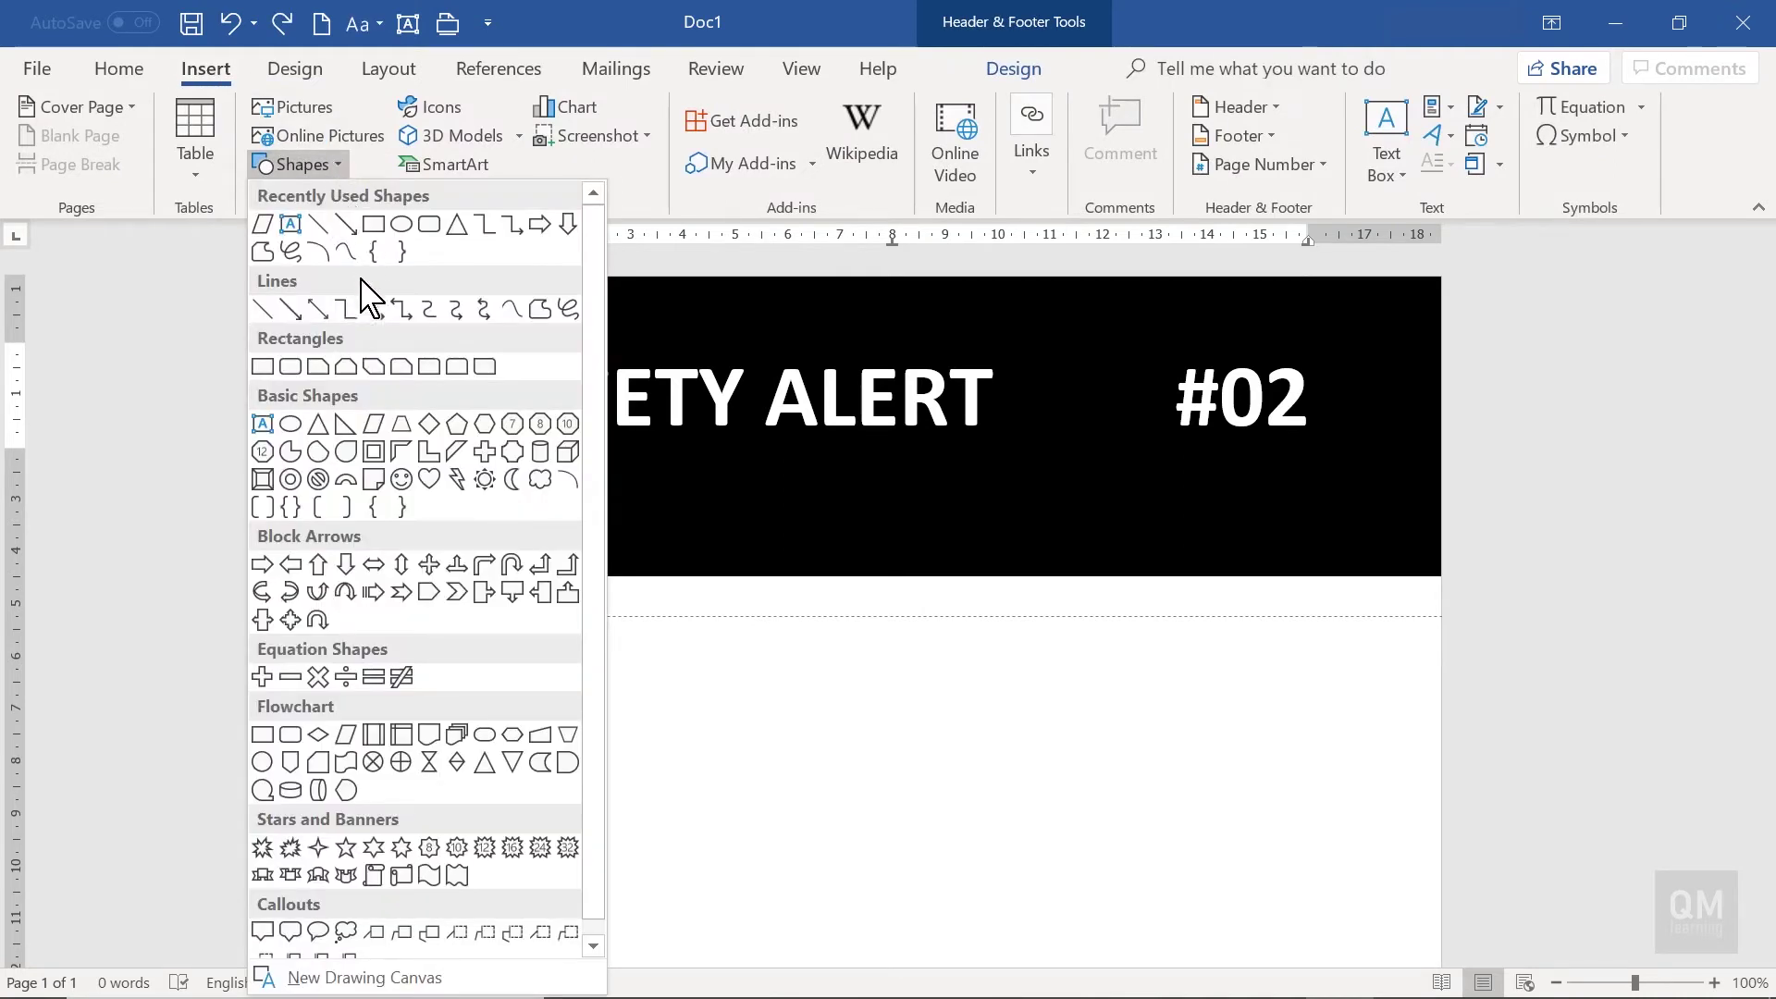
pyautogui.click(374, 424)
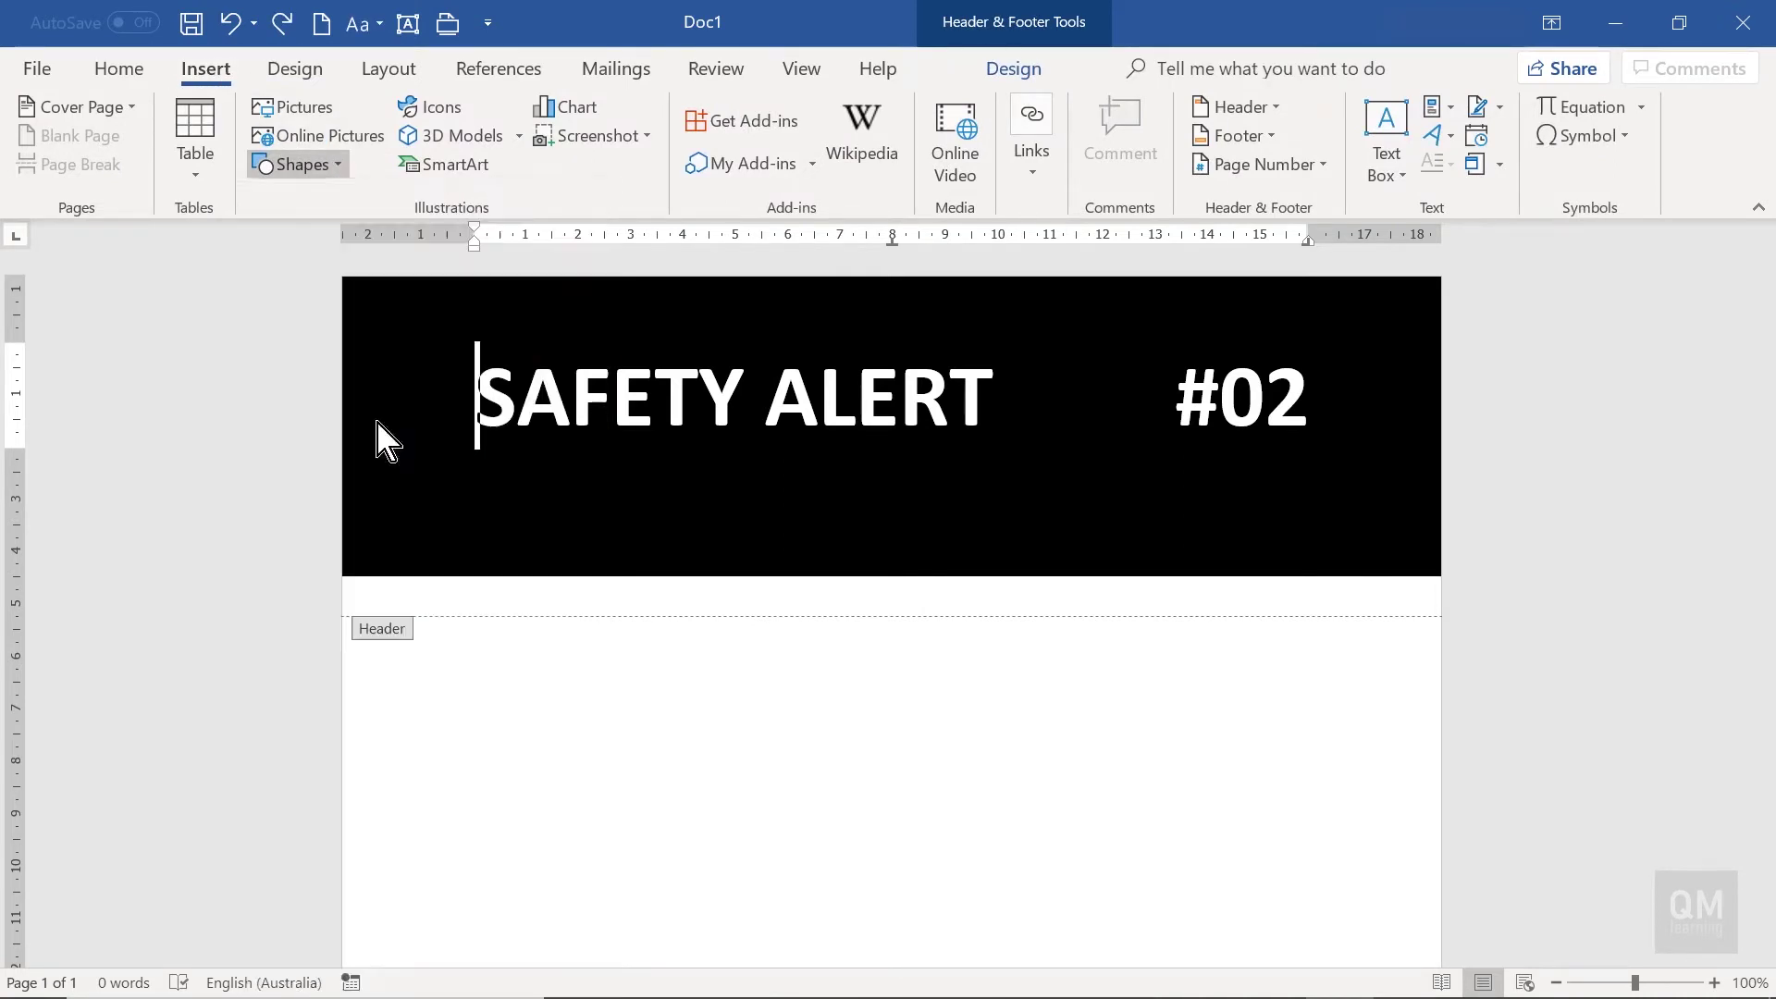
pyautogui.moveTo(442, 533); pyautogui.dragTo(470, 547)
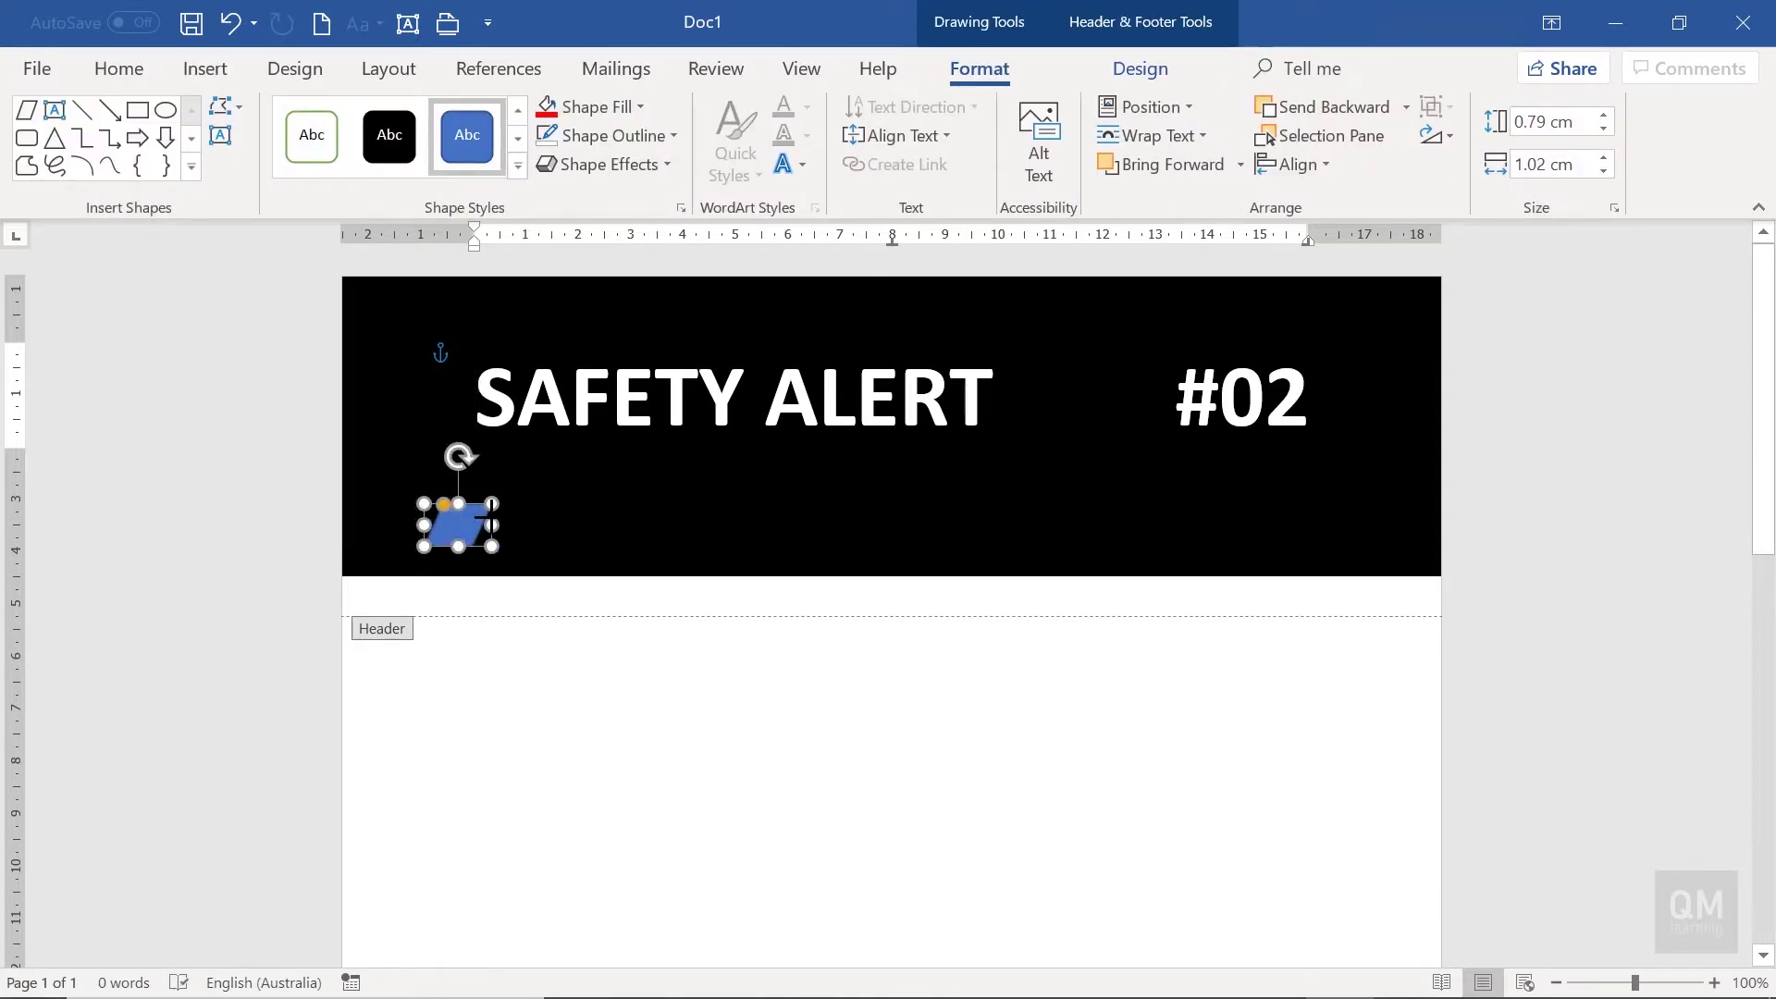
pyautogui.moveTo(448, 515); pyautogui.dragTo(460, 516)
# - Copy and paste the parallelogram repeatedly, moving copies to the header's left and right edges
pyautogui.hotkey('ctrl', 'c')
pyautogui.hotkey('ctrl', 'v')
pyautogui.hotkey('ctrl', 'v')
pyautogui.hotkey('ctrl', 'v')
pyautogui.hotkey('ctrl', 'v')
pyautogui.hotkey('ctrl', 'v')
pyautogui.hotkey('ctrl', 'v')
pyautogui.hotkey('ctrl', 'v')
pyautogui.hotkey('ctrl', 'v')
pyautogui.hotkey('ctrl', 'v')
pyautogui.hotkey('ctrl', 'v')
pyautogui.hotkey('ctrl', 'v')
pyautogui.hotkey('ctrl', 'v')
pyautogui.moveTo(440, 518); pyautogui.dragTo(358, 549)
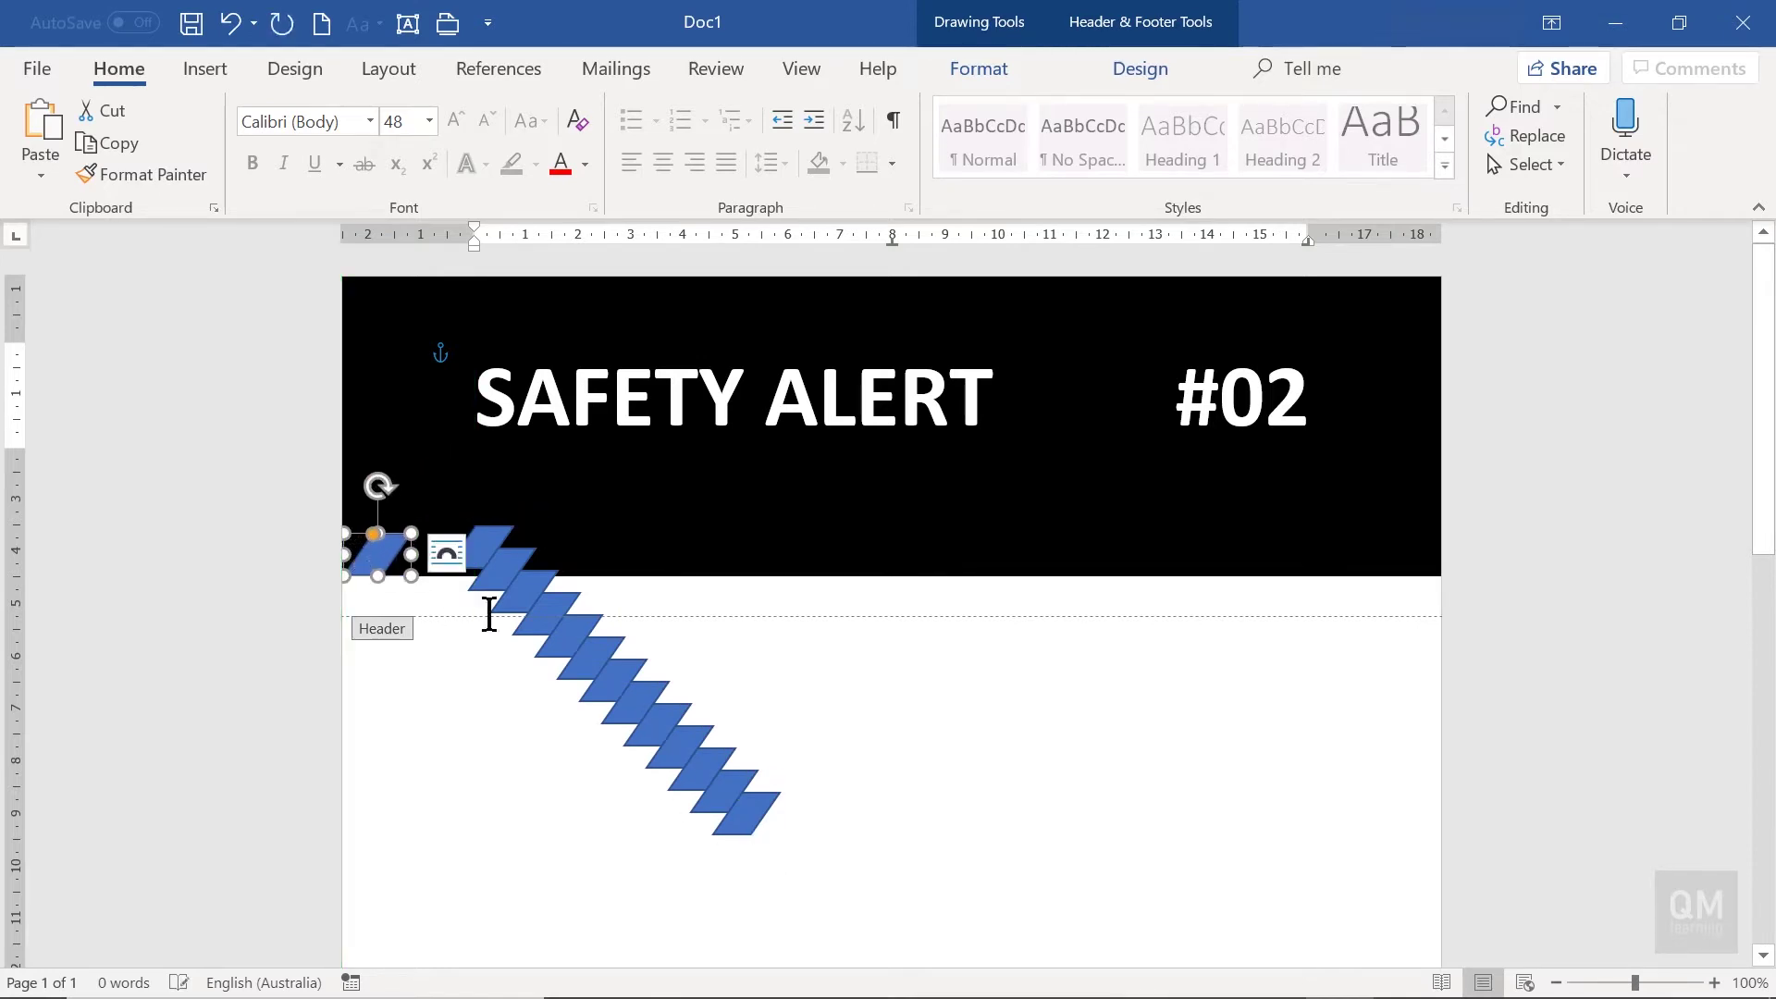
pyautogui.moveTo(715, 801); pyautogui.dragTo(1416, 558)
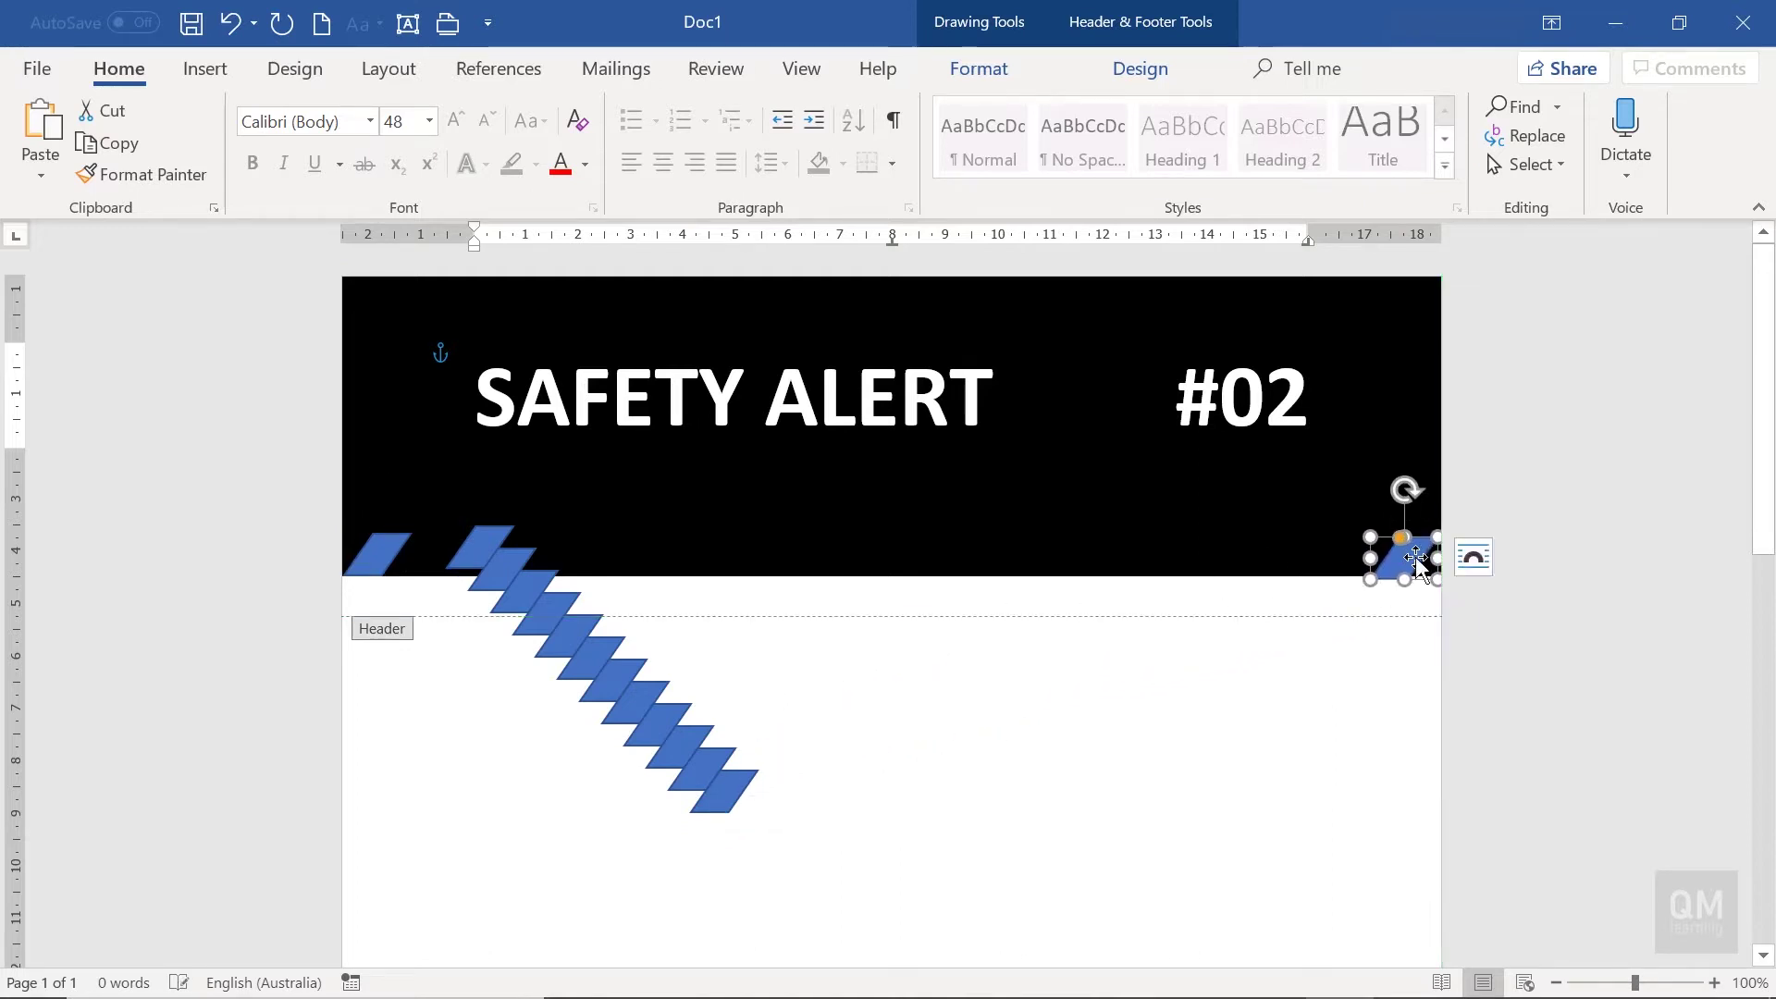
# - Select all twelve parallelograms in the header
pyautogui.click(740, 791)
pyautogui.keyDown('shift'); pyautogui.click(705, 768); pyautogui.keyUp('shift')
pyautogui.keyDown('shift'); pyautogui.click(682, 744); pyautogui.keyUp('shift')
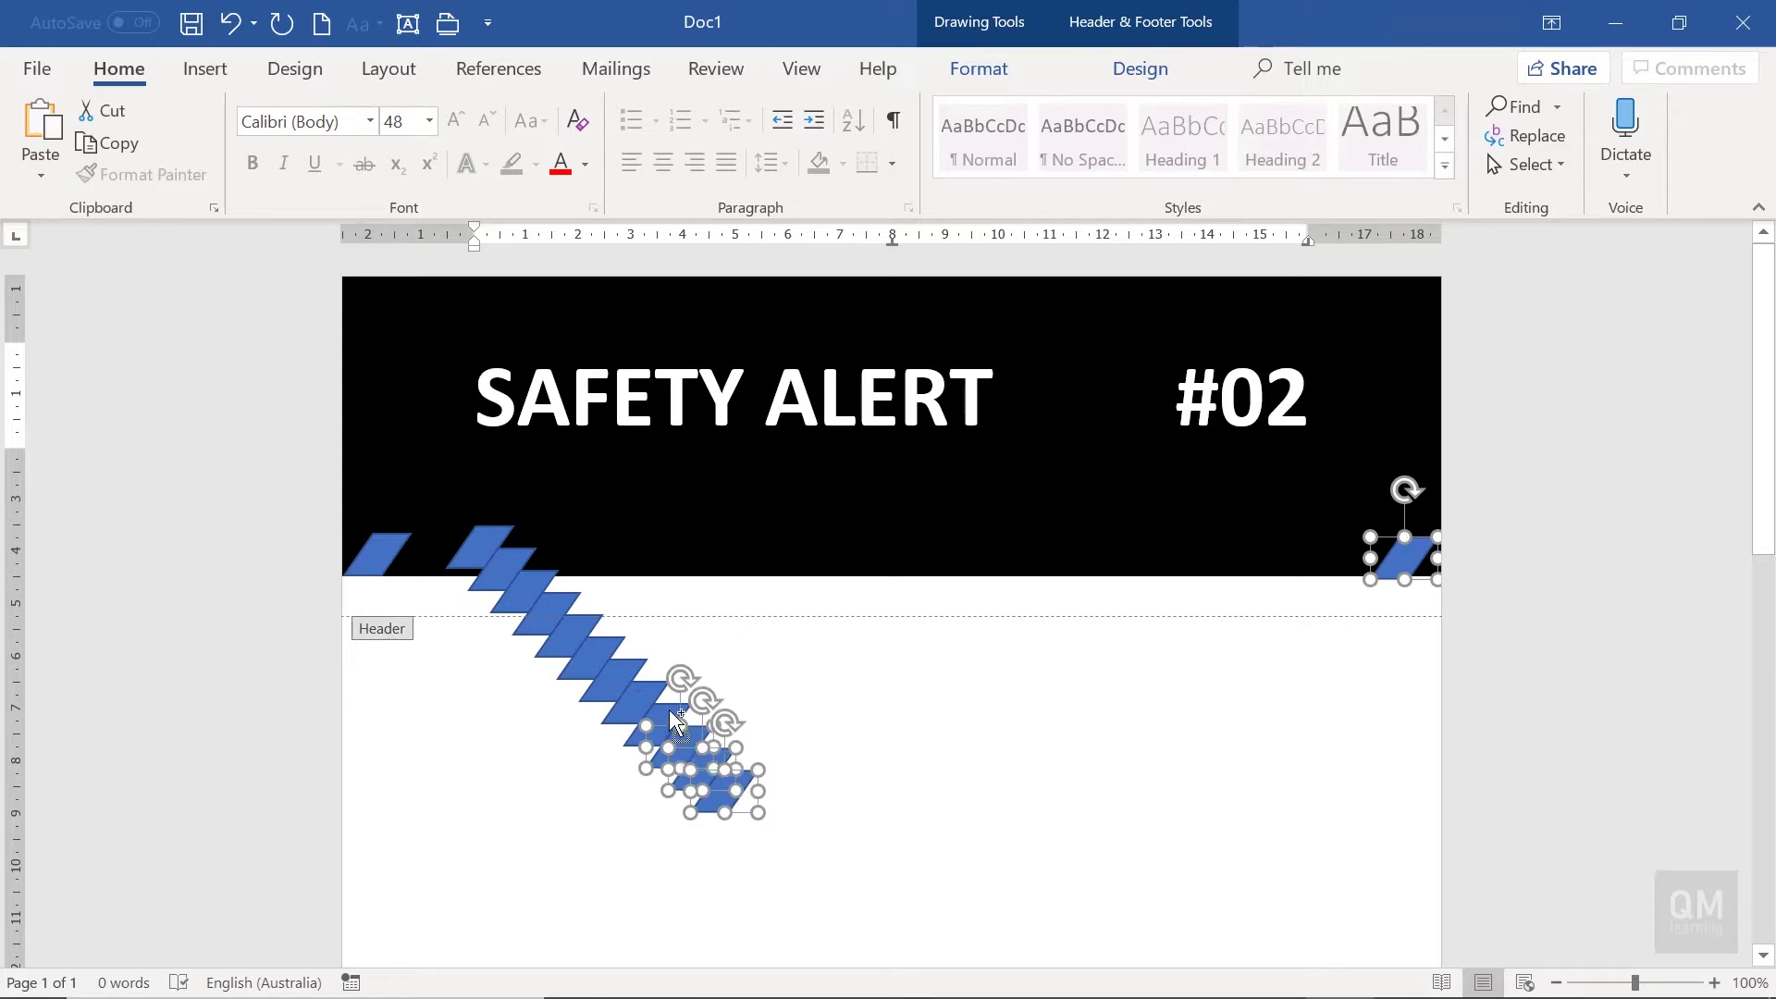
pyautogui.keyDown('shift'); pyautogui.click(673, 714); pyautogui.keyUp('shift')
pyautogui.keyDown('shift'); pyautogui.click(657, 698); pyautogui.keyUp('shift')
pyautogui.keyDown('shift'); pyautogui.click(611, 668); pyautogui.keyUp('shift')
pyautogui.keyDown('shift'); pyautogui.click(587, 643); pyautogui.keyUp('shift')
pyautogui.keyDown('shift'); pyautogui.click(560, 606); pyautogui.keyUp('shift')
pyautogui.keyDown('shift'); pyautogui.click(537, 585); pyautogui.keyUp('shift')
pyautogui.keyDown('shift'); pyautogui.click(515, 562); pyautogui.keyUp('shift')
pyautogui.keyDown('shift'); pyautogui.click(492, 544); pyautogui.keyUp('shift')
pyautogui.keyDown('shift'); pyautogui.click(444, 549); pyautogui.keyUp('shift')
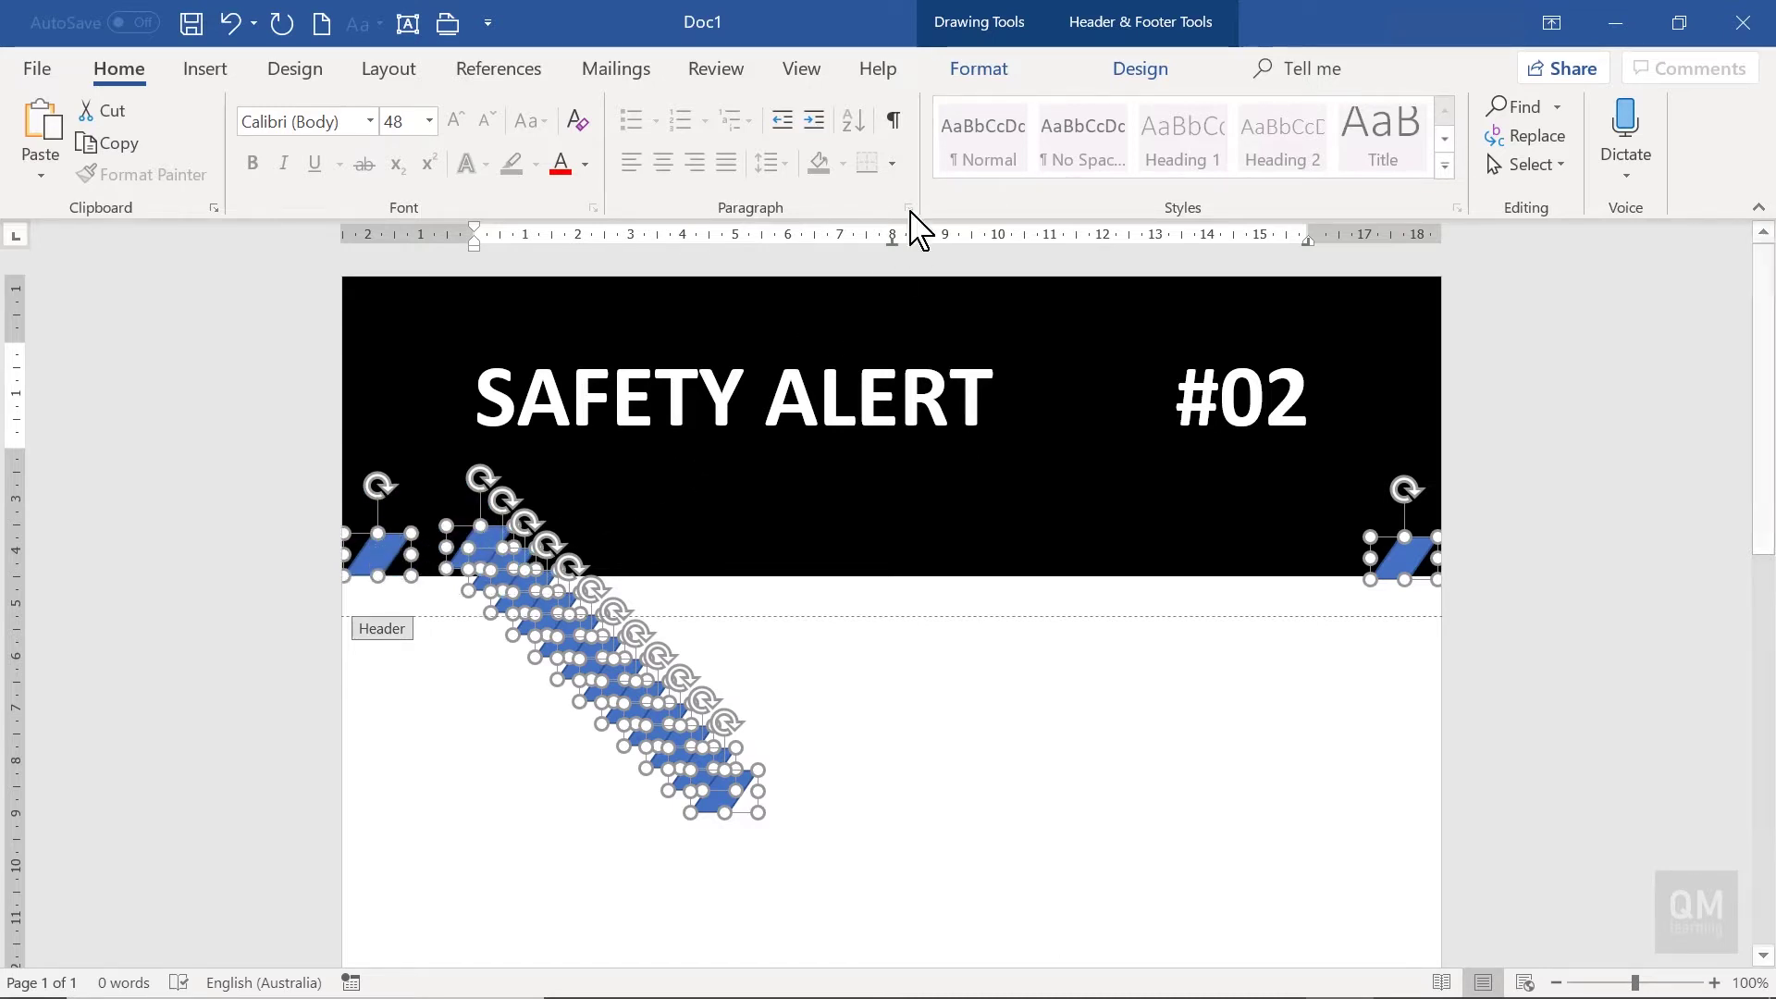
# - Fill the selected parallelograms red and remove their outlines
pyautogui.click(978, 68)
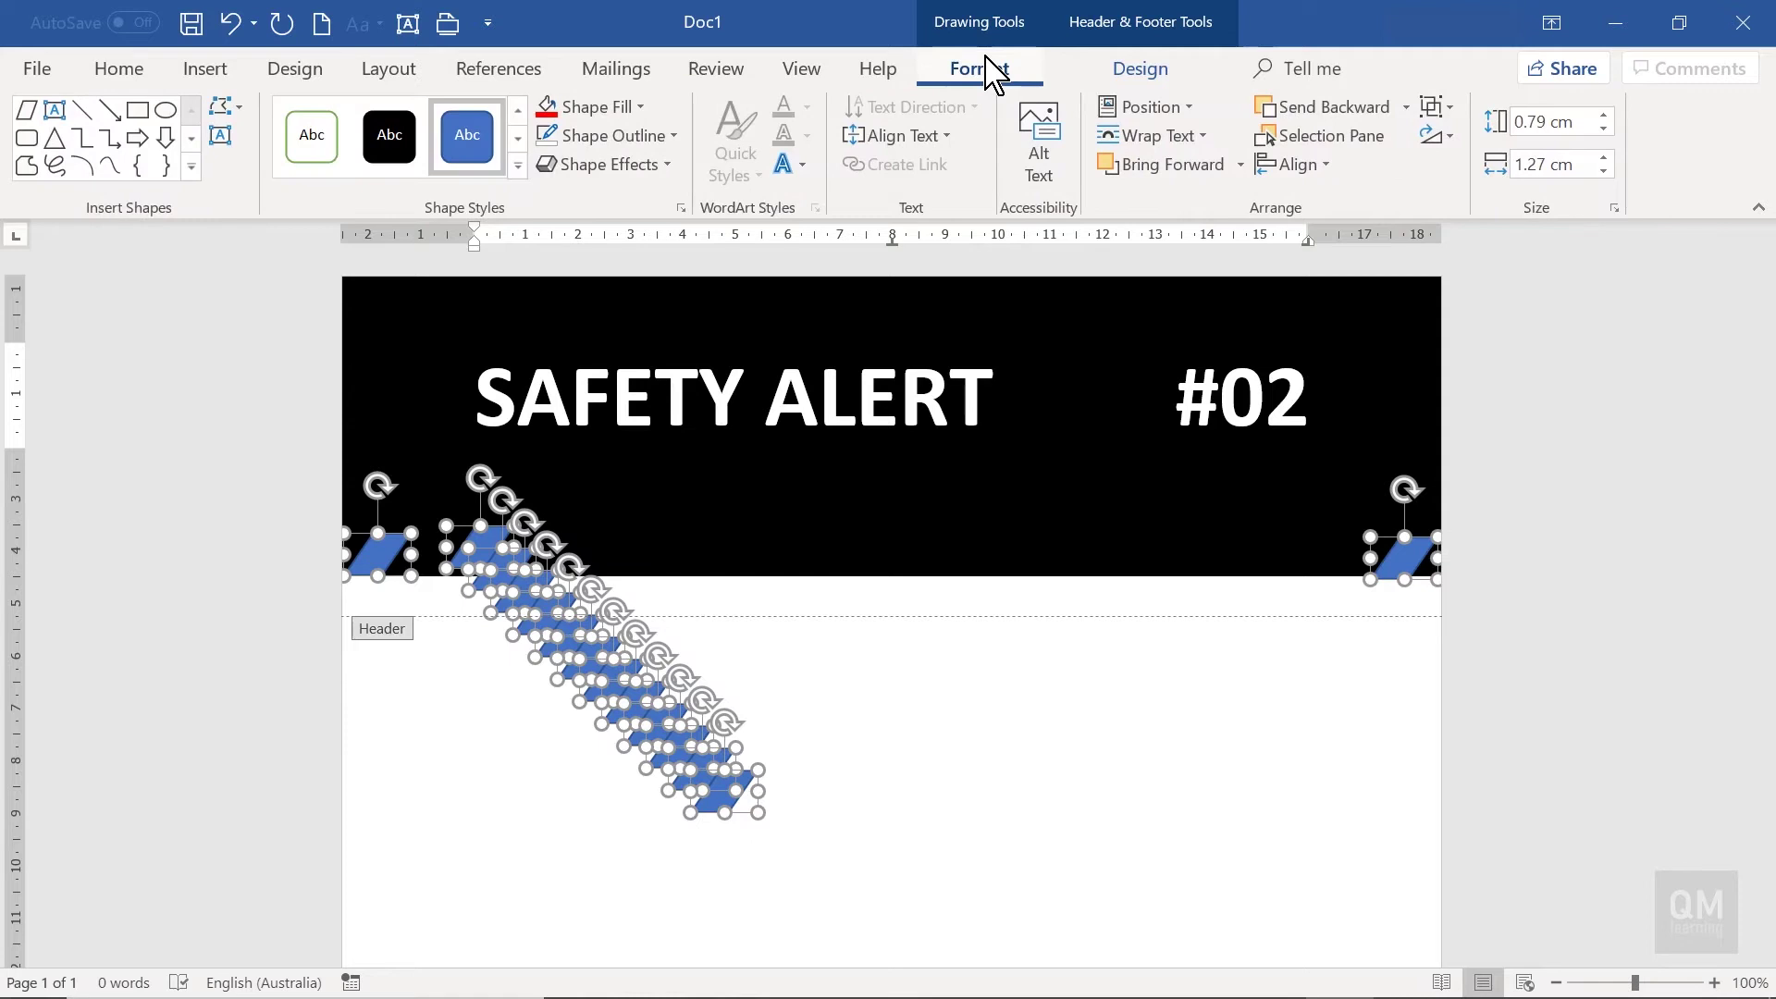
pyautogui.click(638, 107)
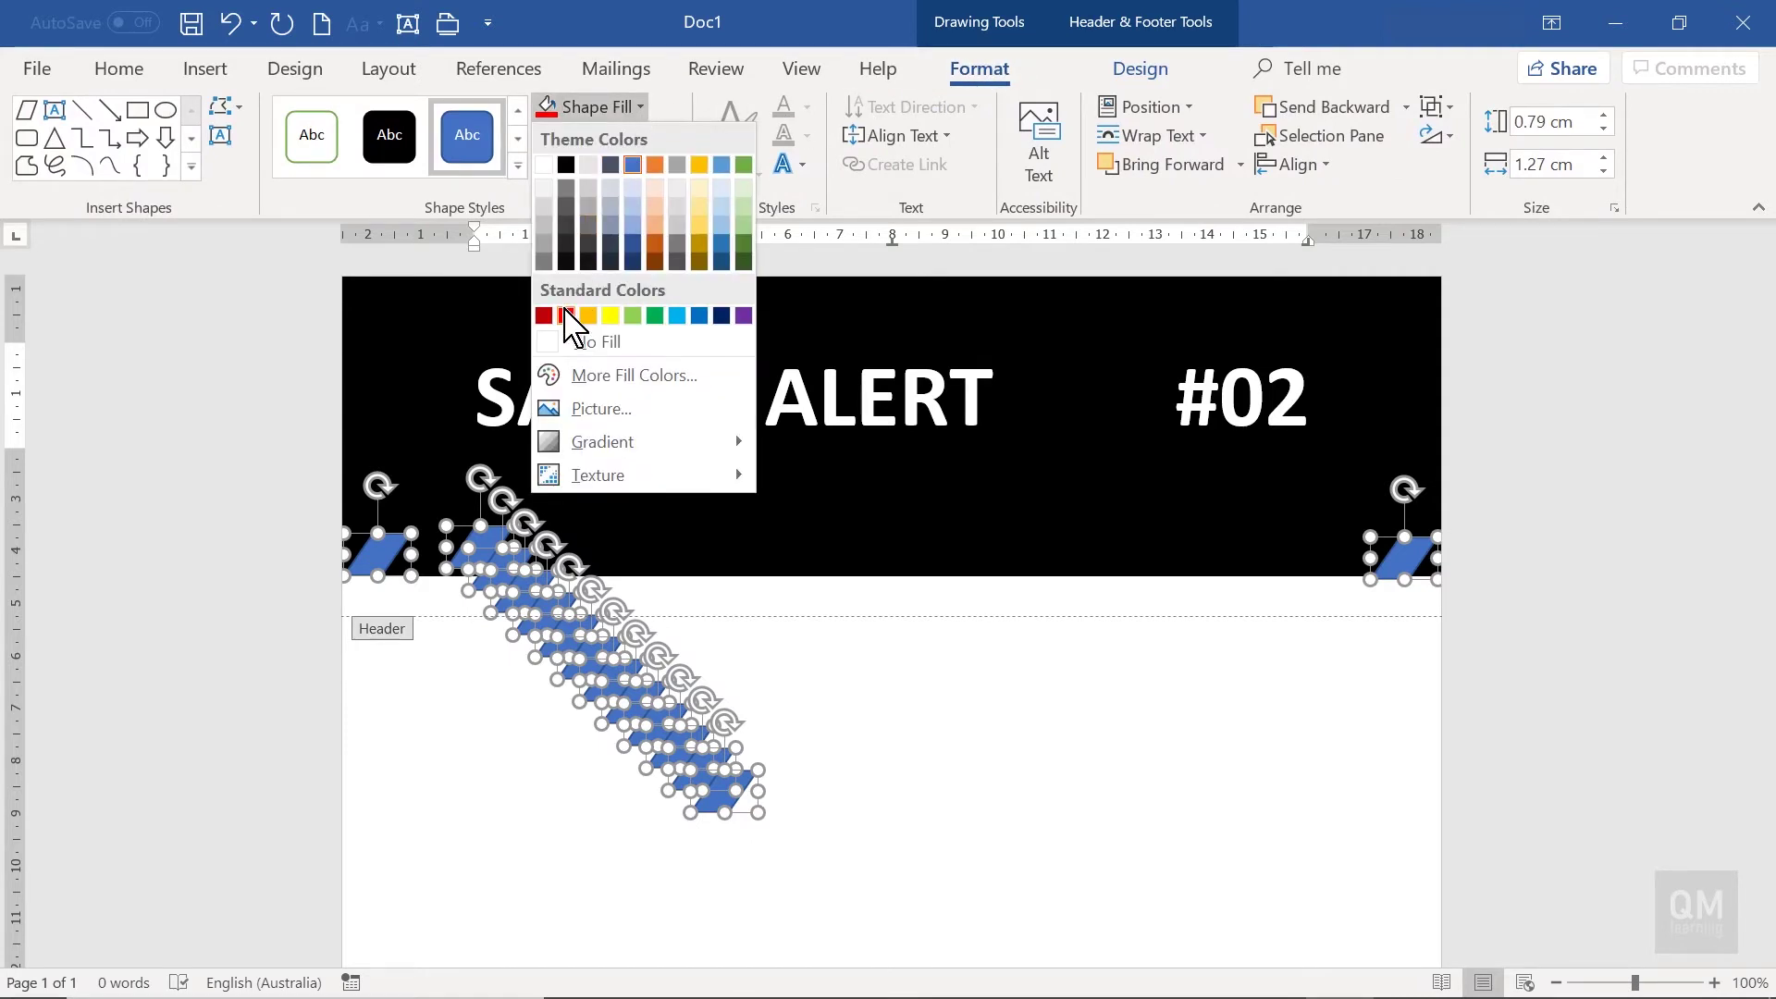
pyautogui.click(566, 315)
pyautogui.click(608, 136)
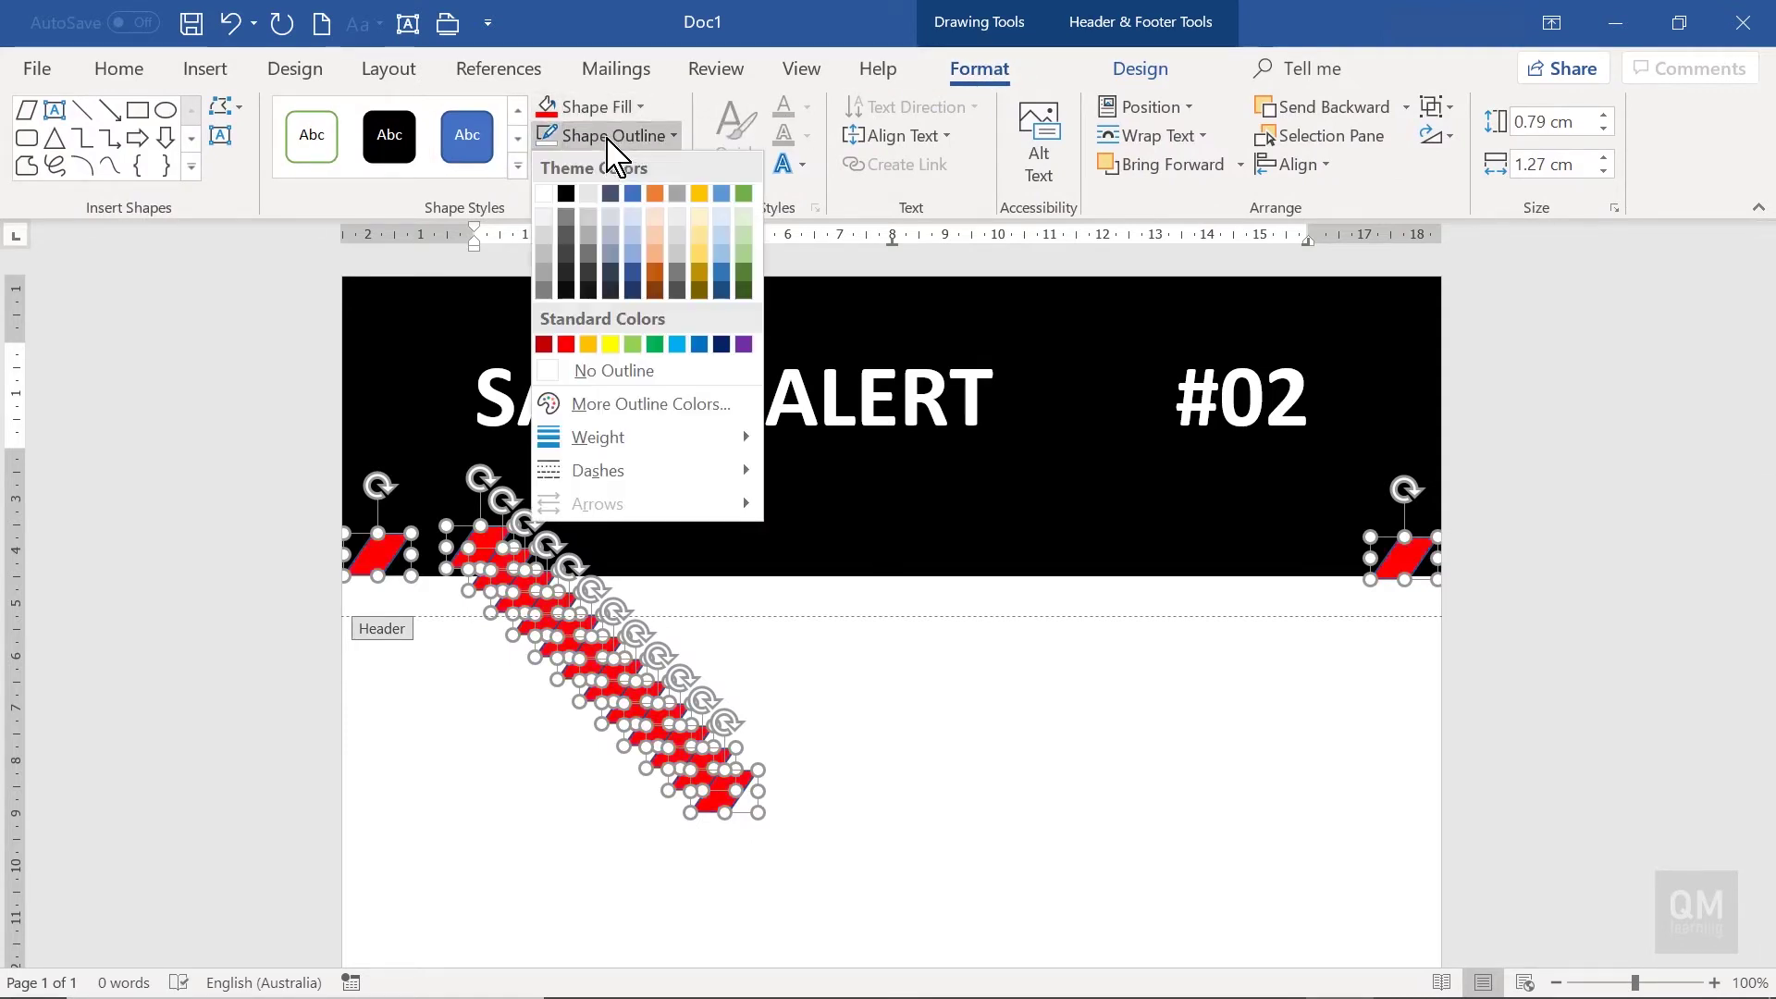
pyautogui.click(633, 369)
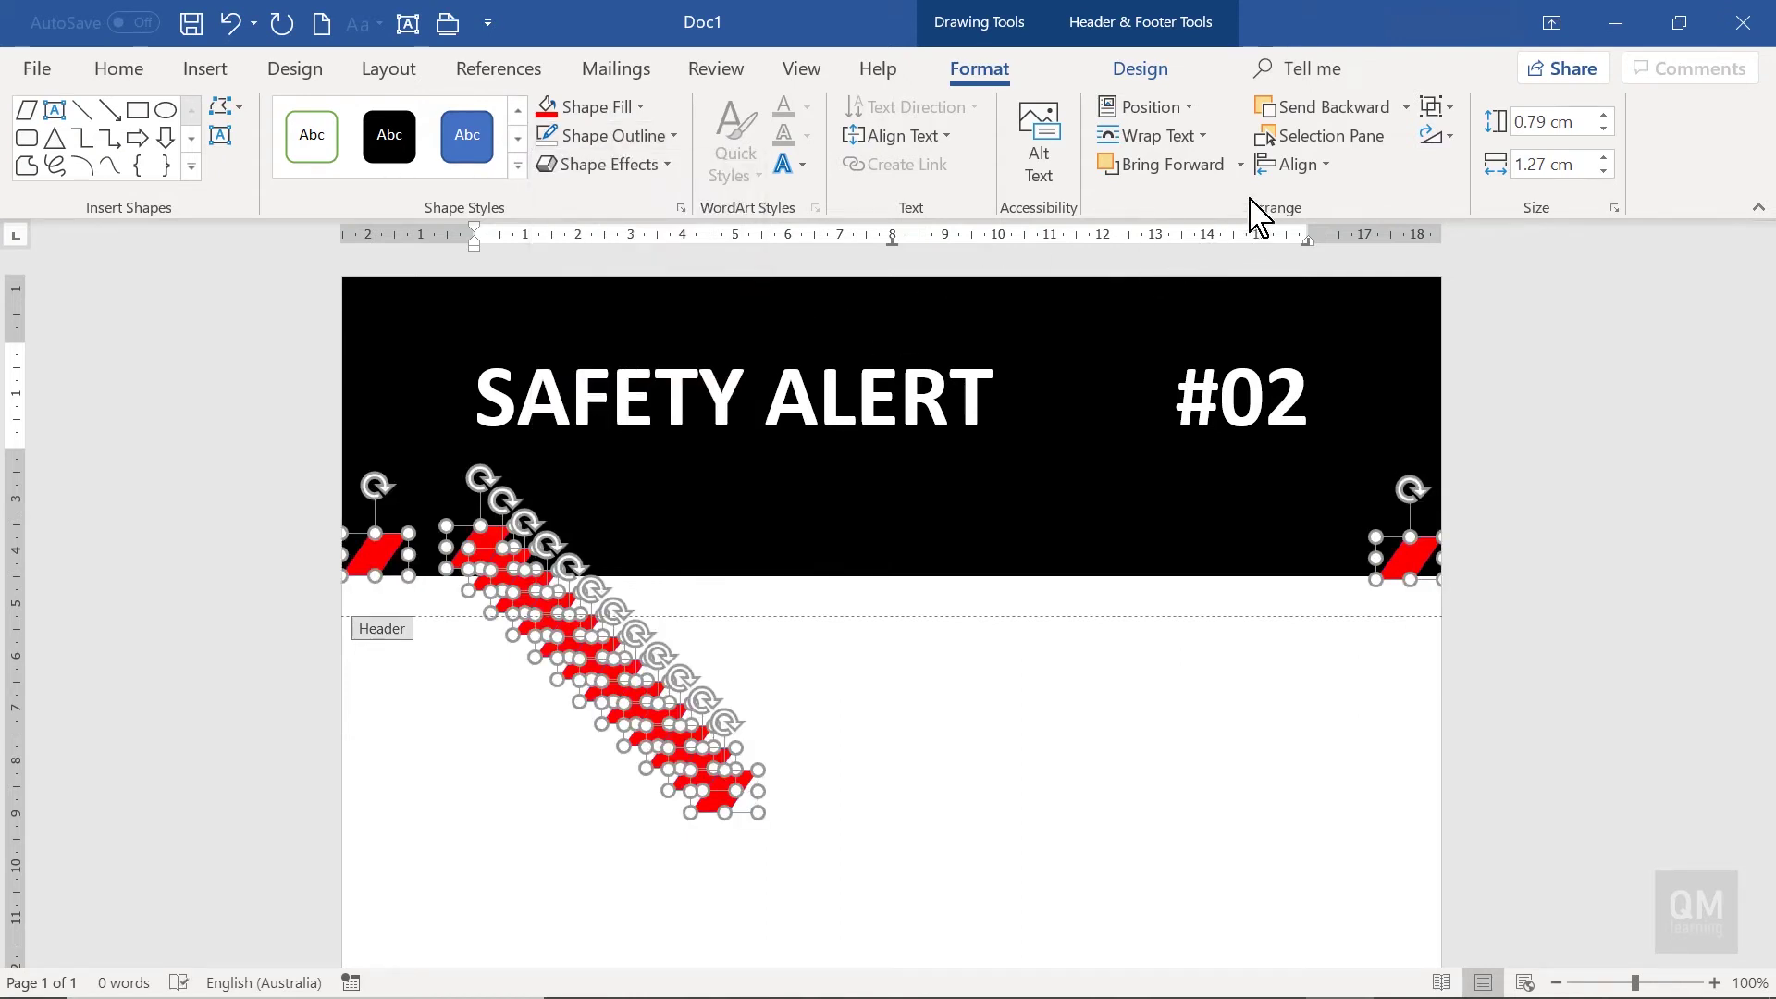
# - Align the stripes' tops, distribute them horizontally, and align them to the banner's bottom edge
pyautogui.click(1292, 167)
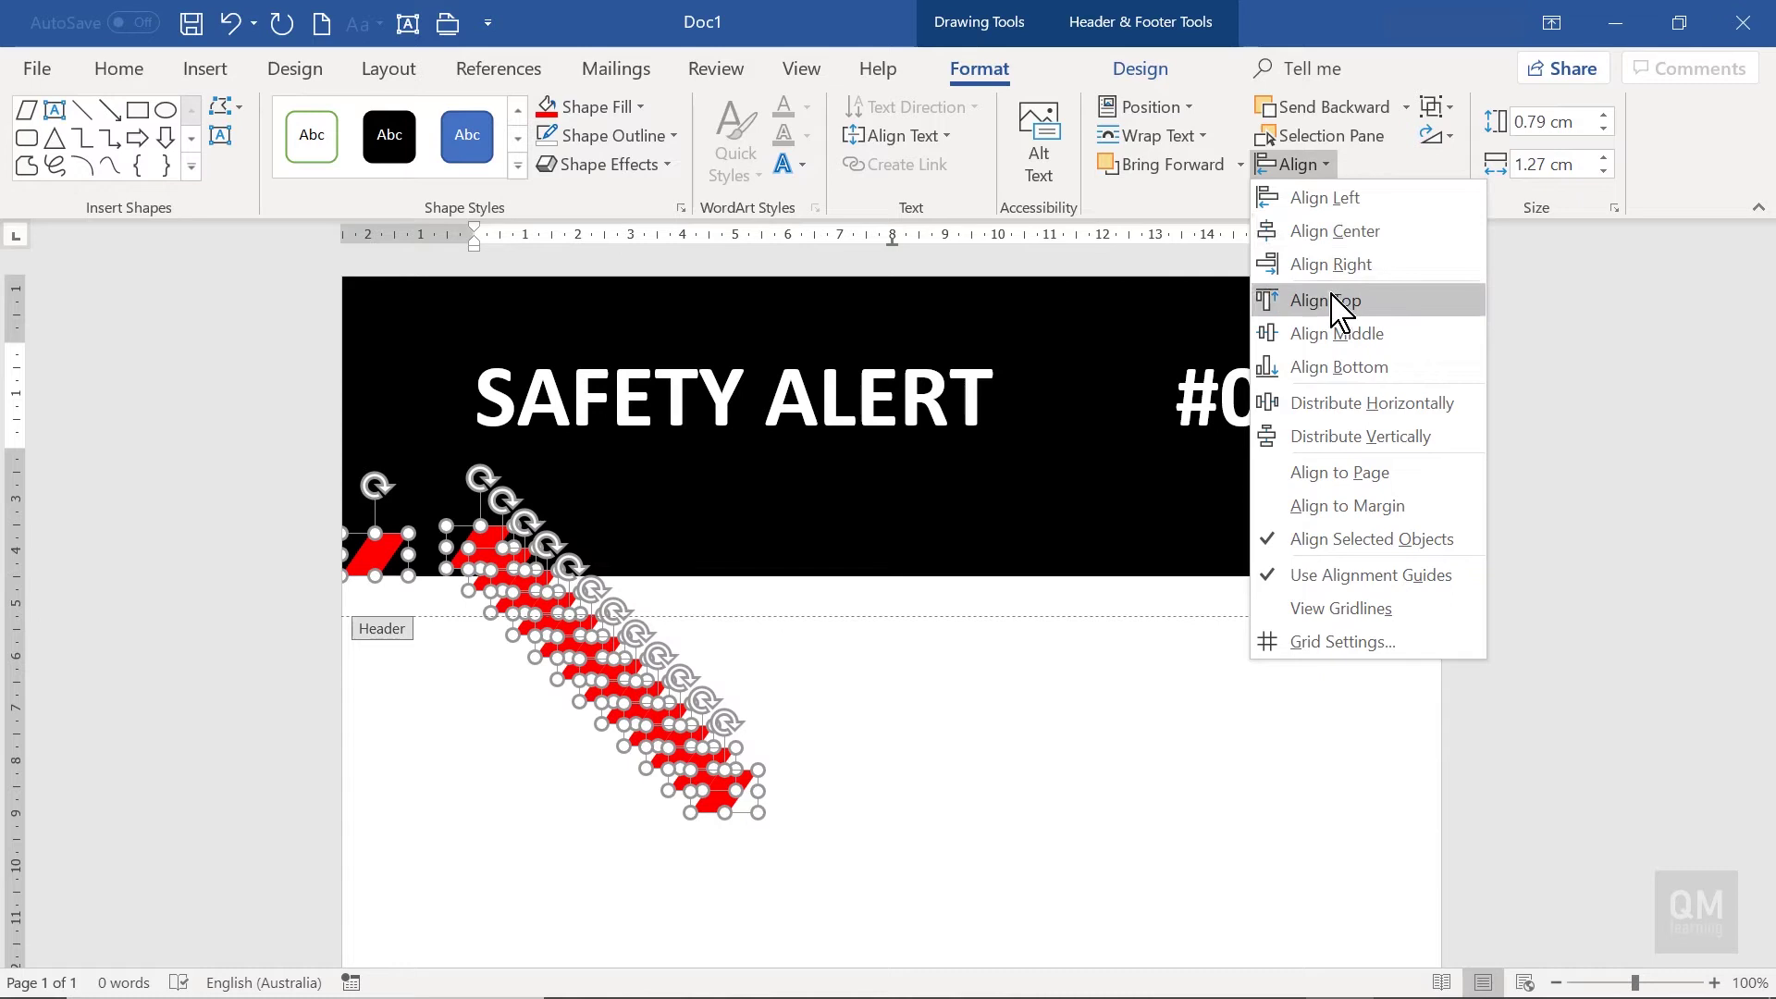
pyautogui.click(1332, 299)
pyautogui.click(1295, 165)
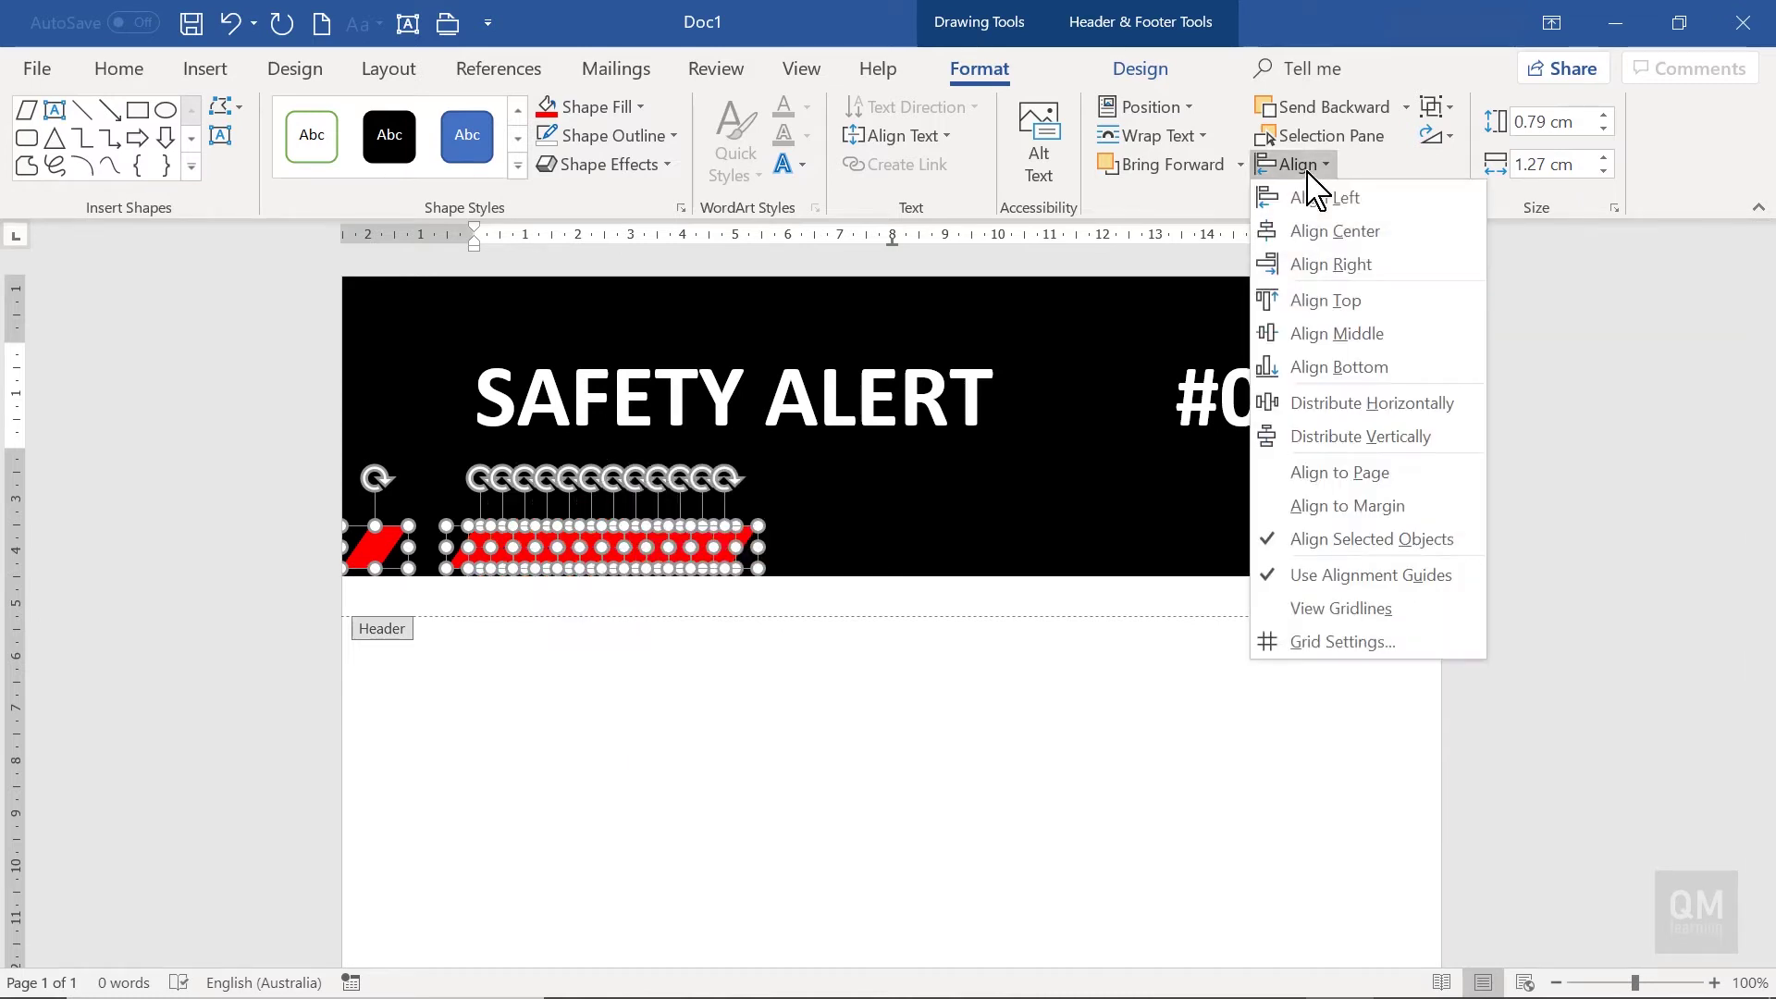
pyautogui.click(1383, 406)
pyautogui.keyDown('shift'); pyautogui.click(1377, 407); pyautogui.keyUp('shift')
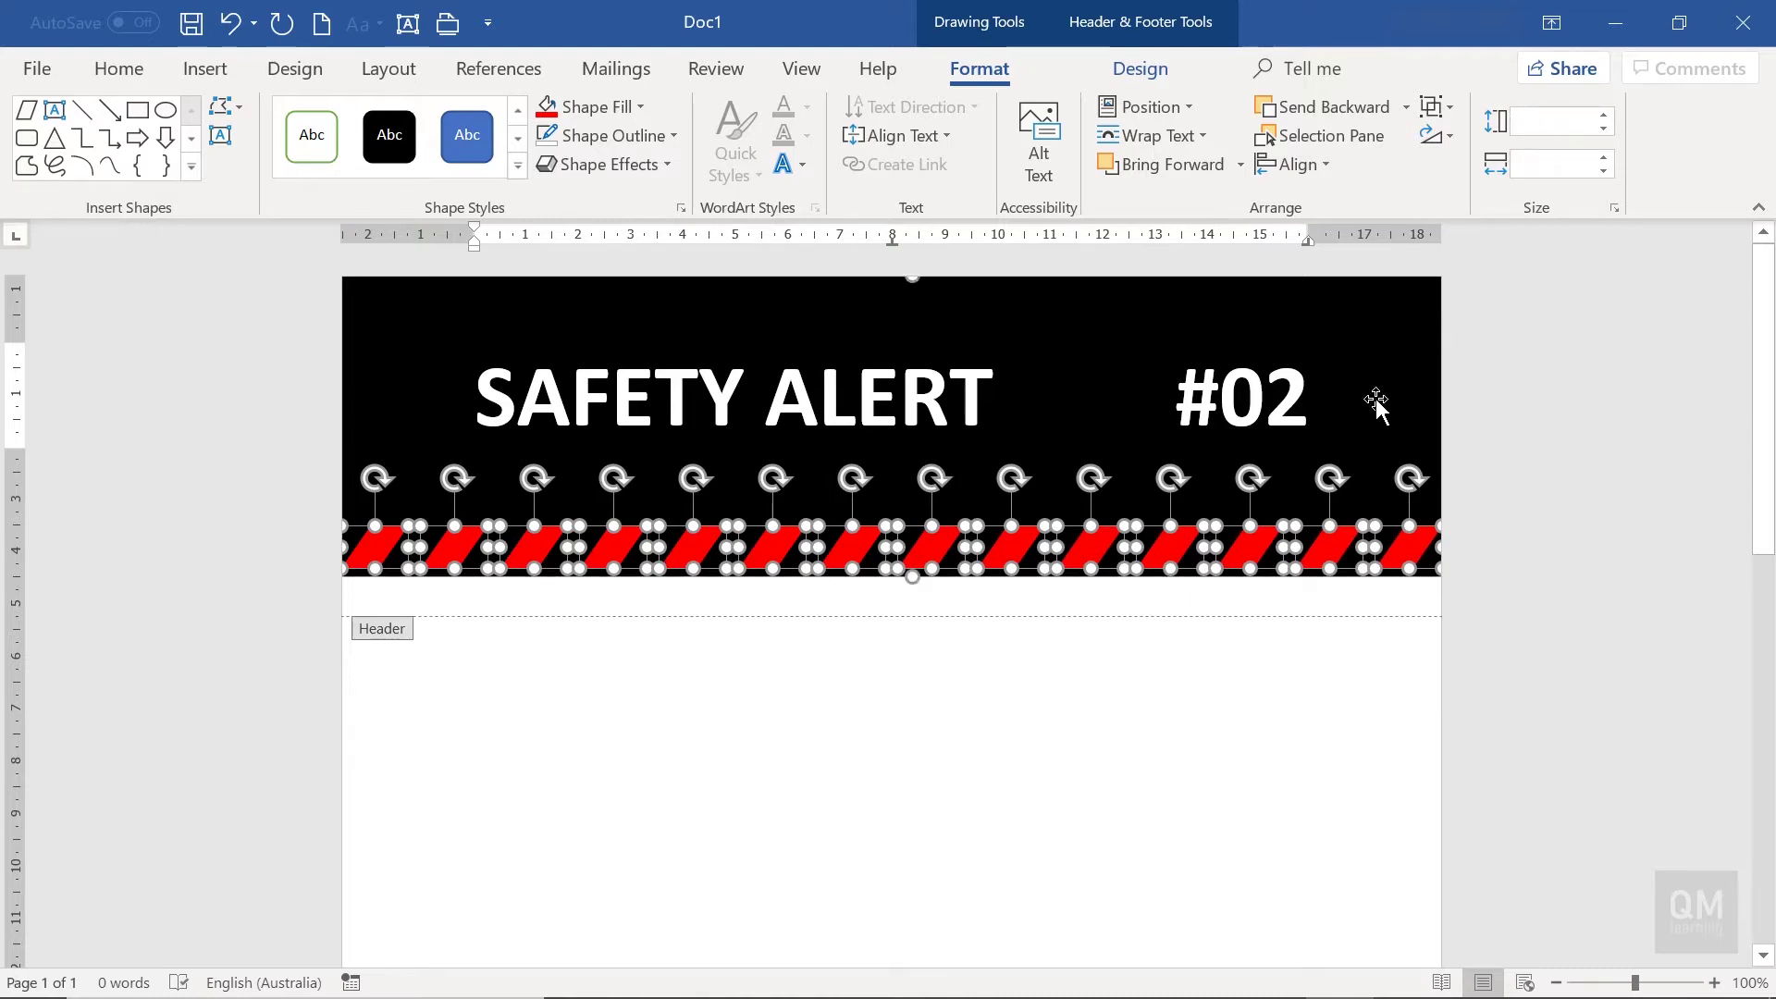
pyautogui.click(1295, 164)
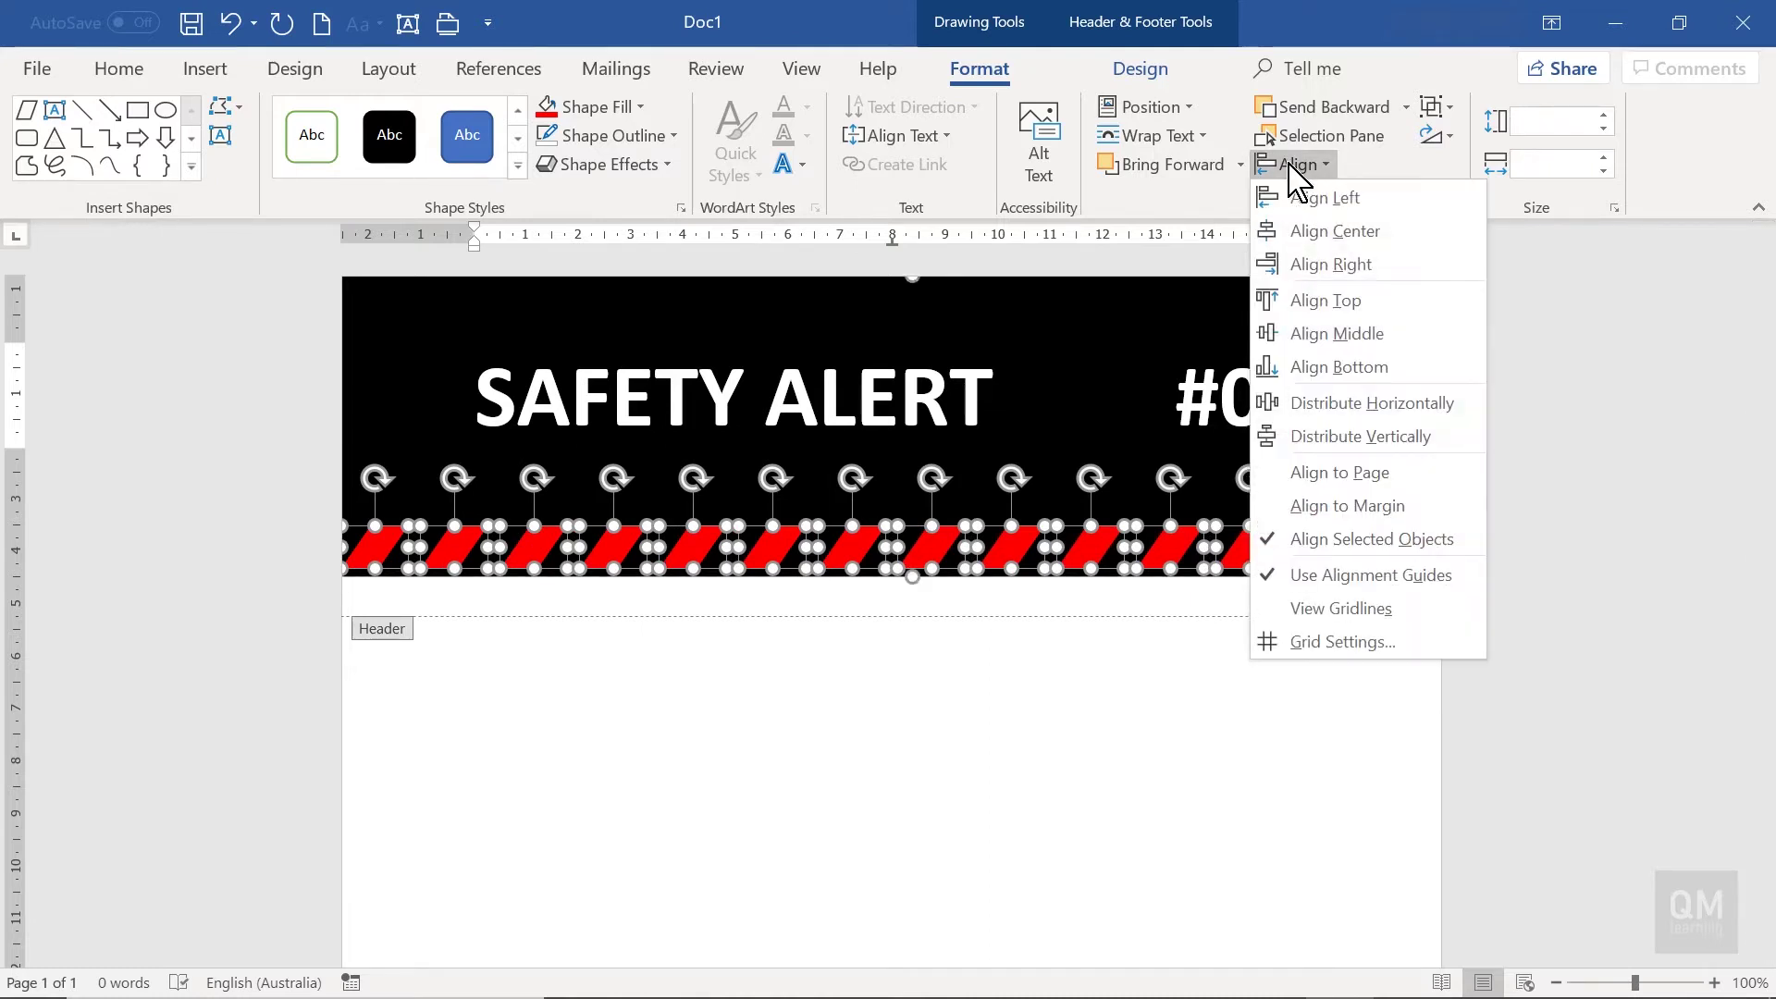
pyautogui.click(1340, 366)
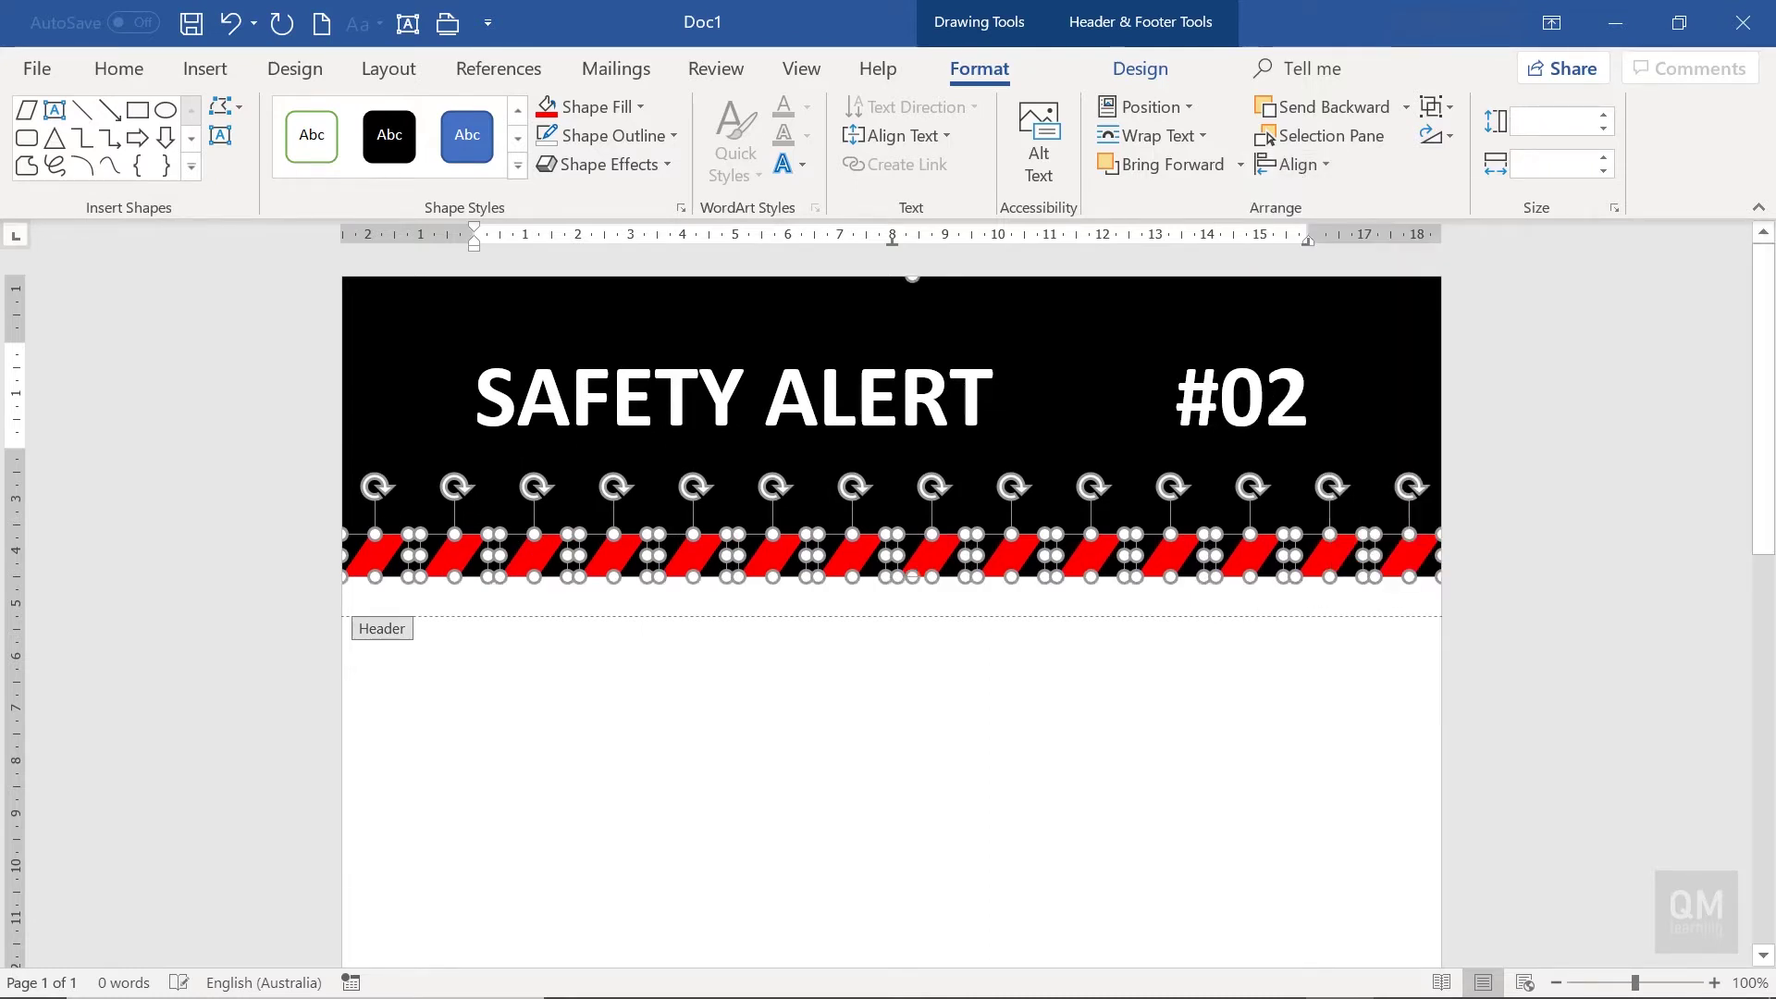
# - Group the stripes into one band and nudge it into position
pyautogui.click(1440, 108)
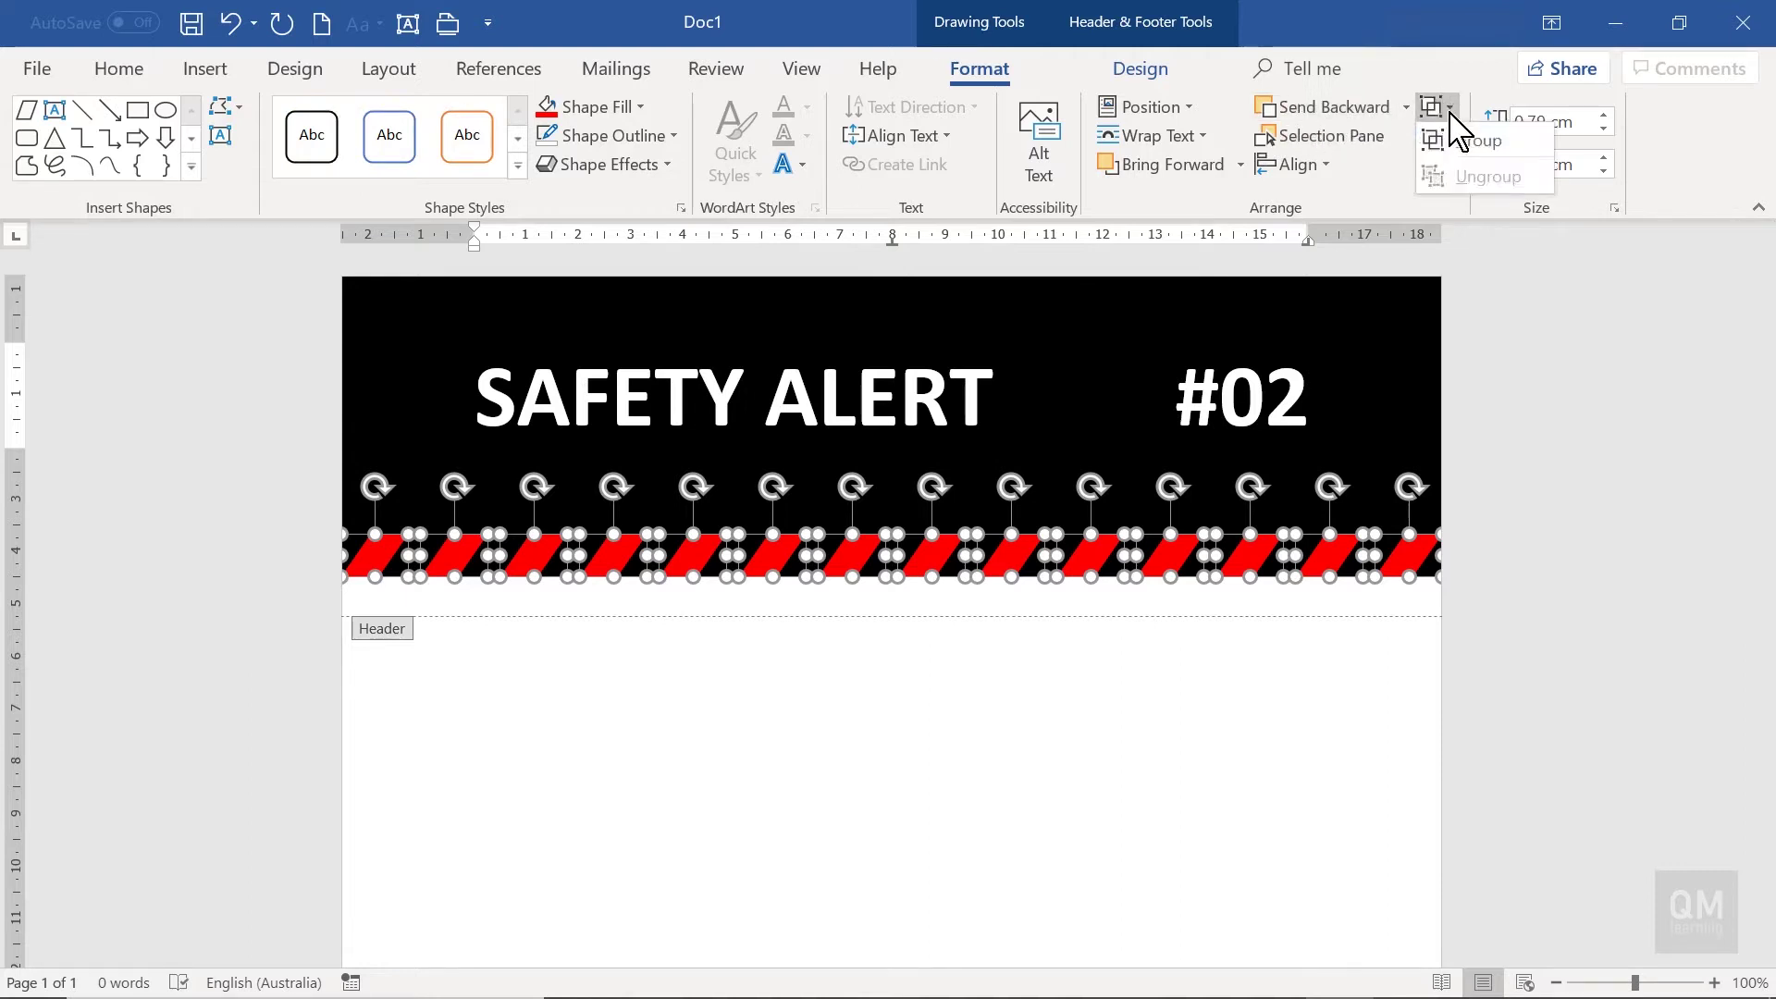
pyautogui.click(1468, 143)
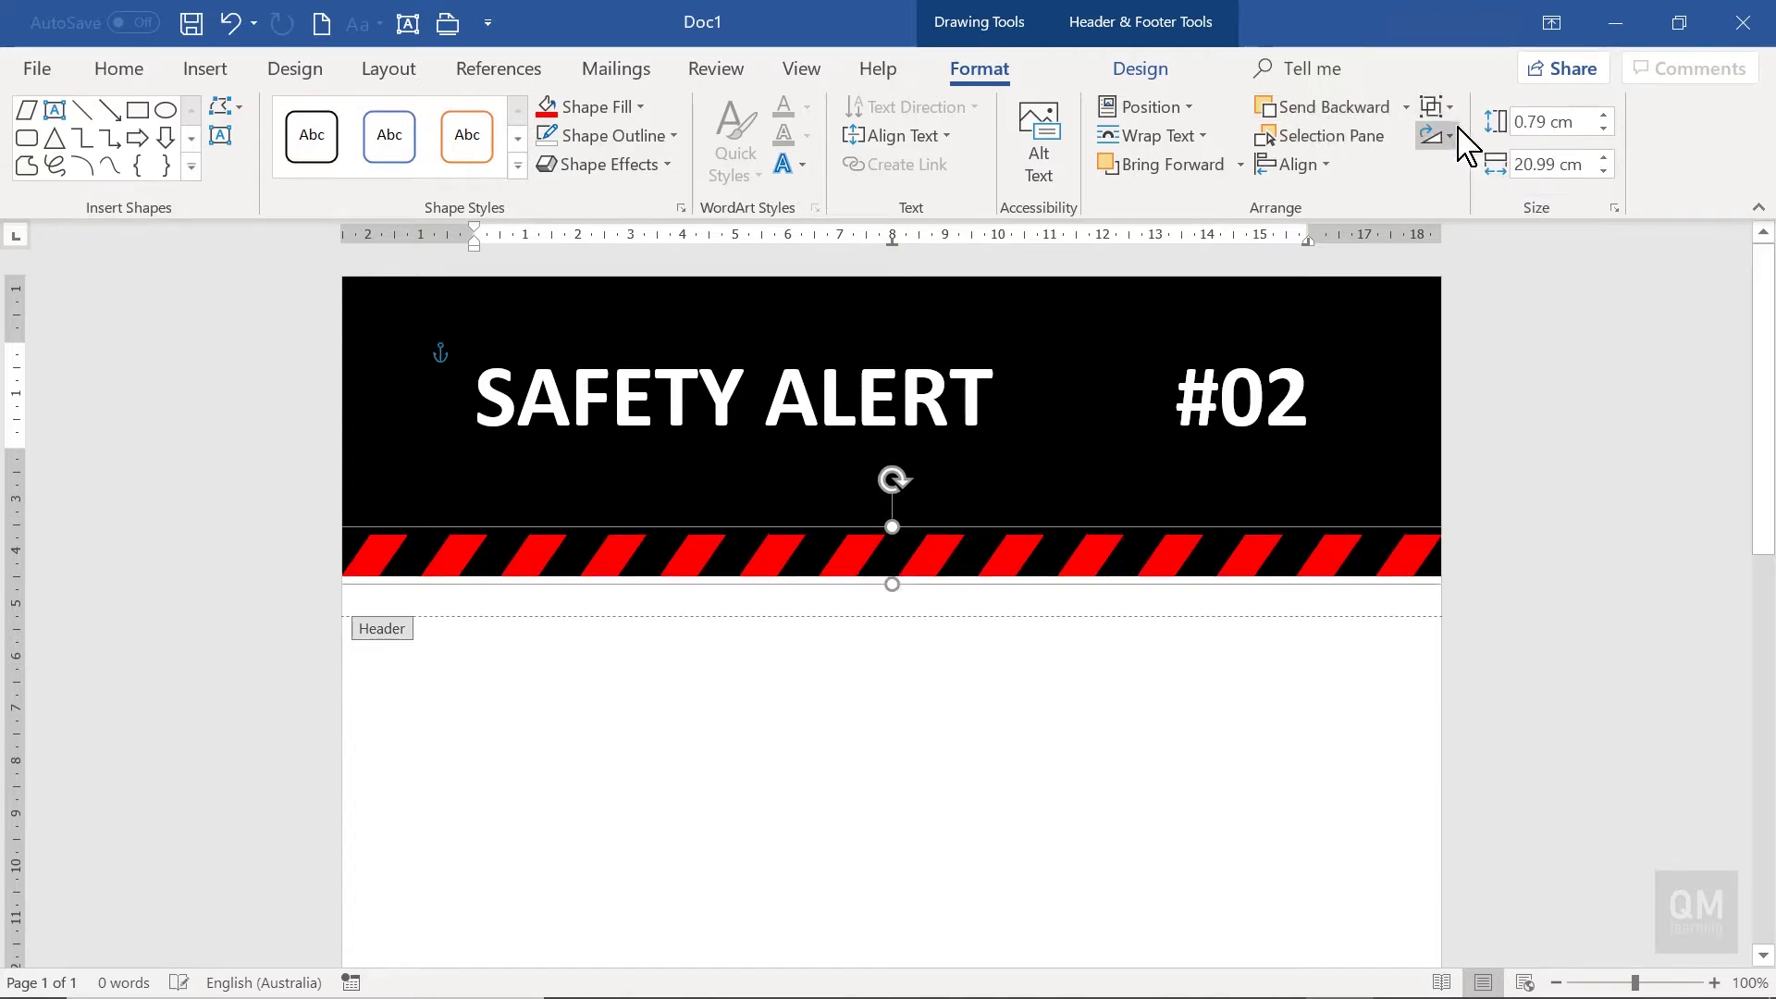
pyautogui.press('Up')
pyautogui.press('Up')
pyautogui.press('Up')
pyautogui.press('Up')
pyautogui.press('Down')
pyautogui.press('Down')
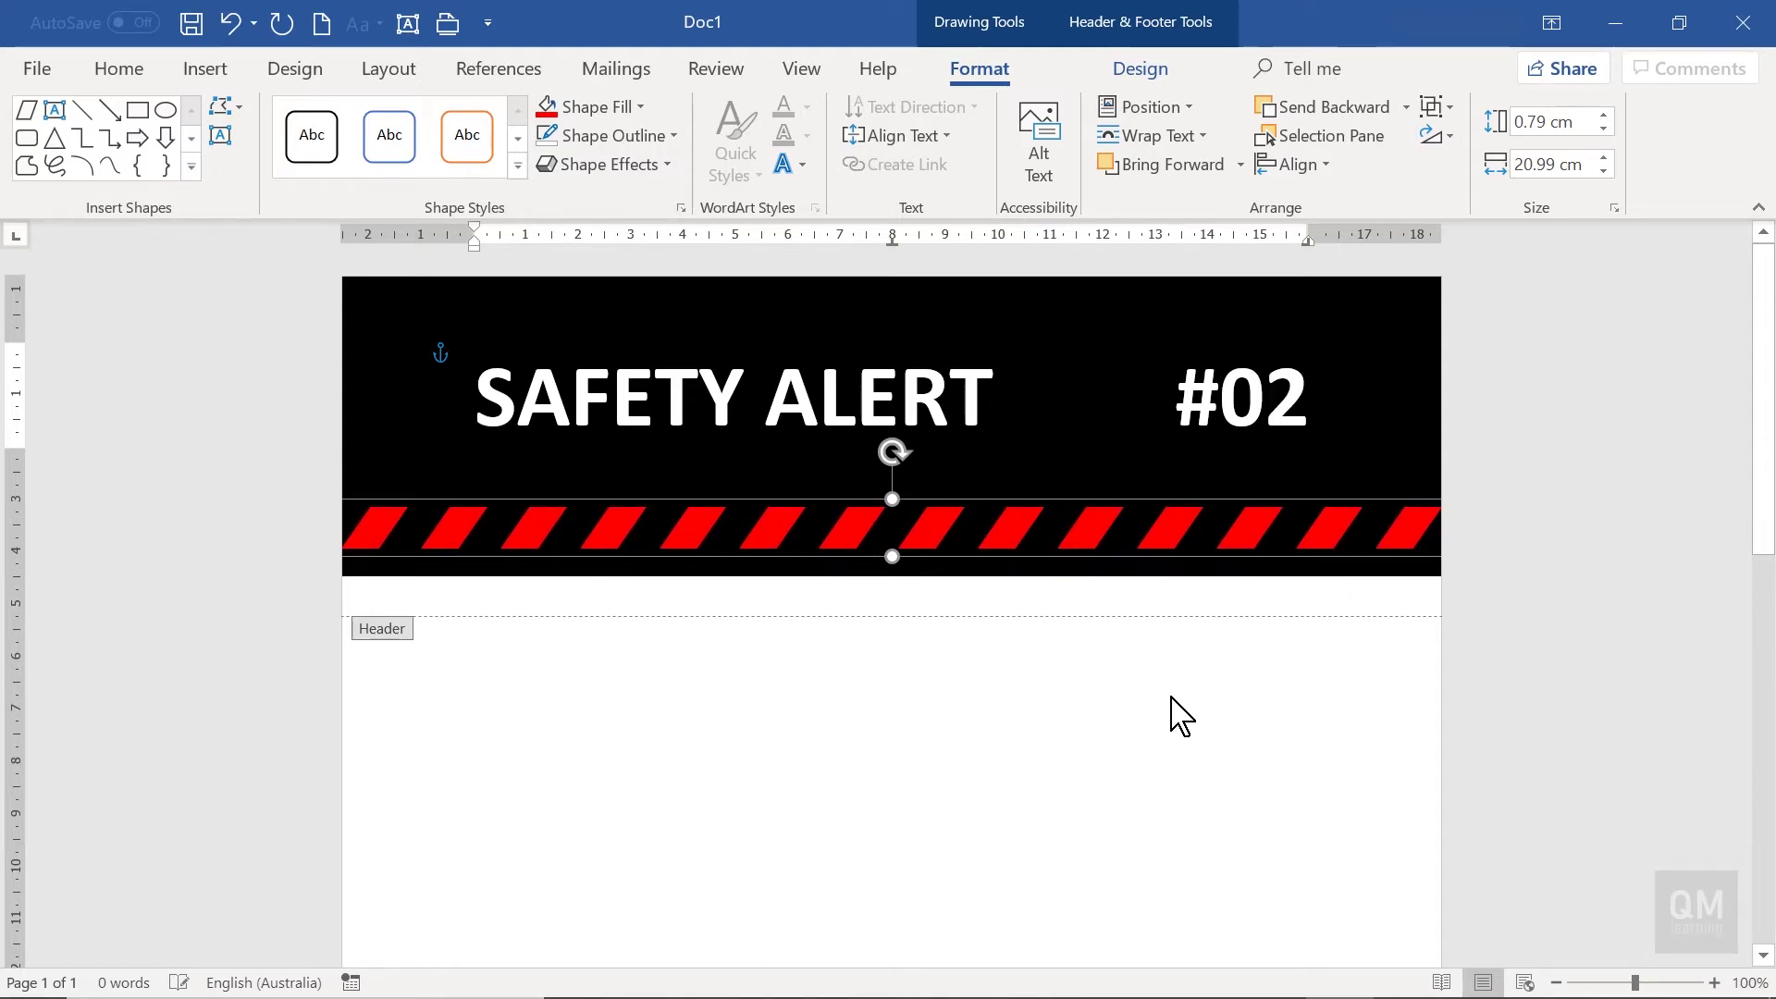
# - Raise the banner's bottom edge to the stripes and re-align the band flush at the bottom
pyautogui.click(907, 566)
pyautogui.moveTo(907, 577); pyautogui.dragTo(910, 547)
pyautogui.click(930, 520)
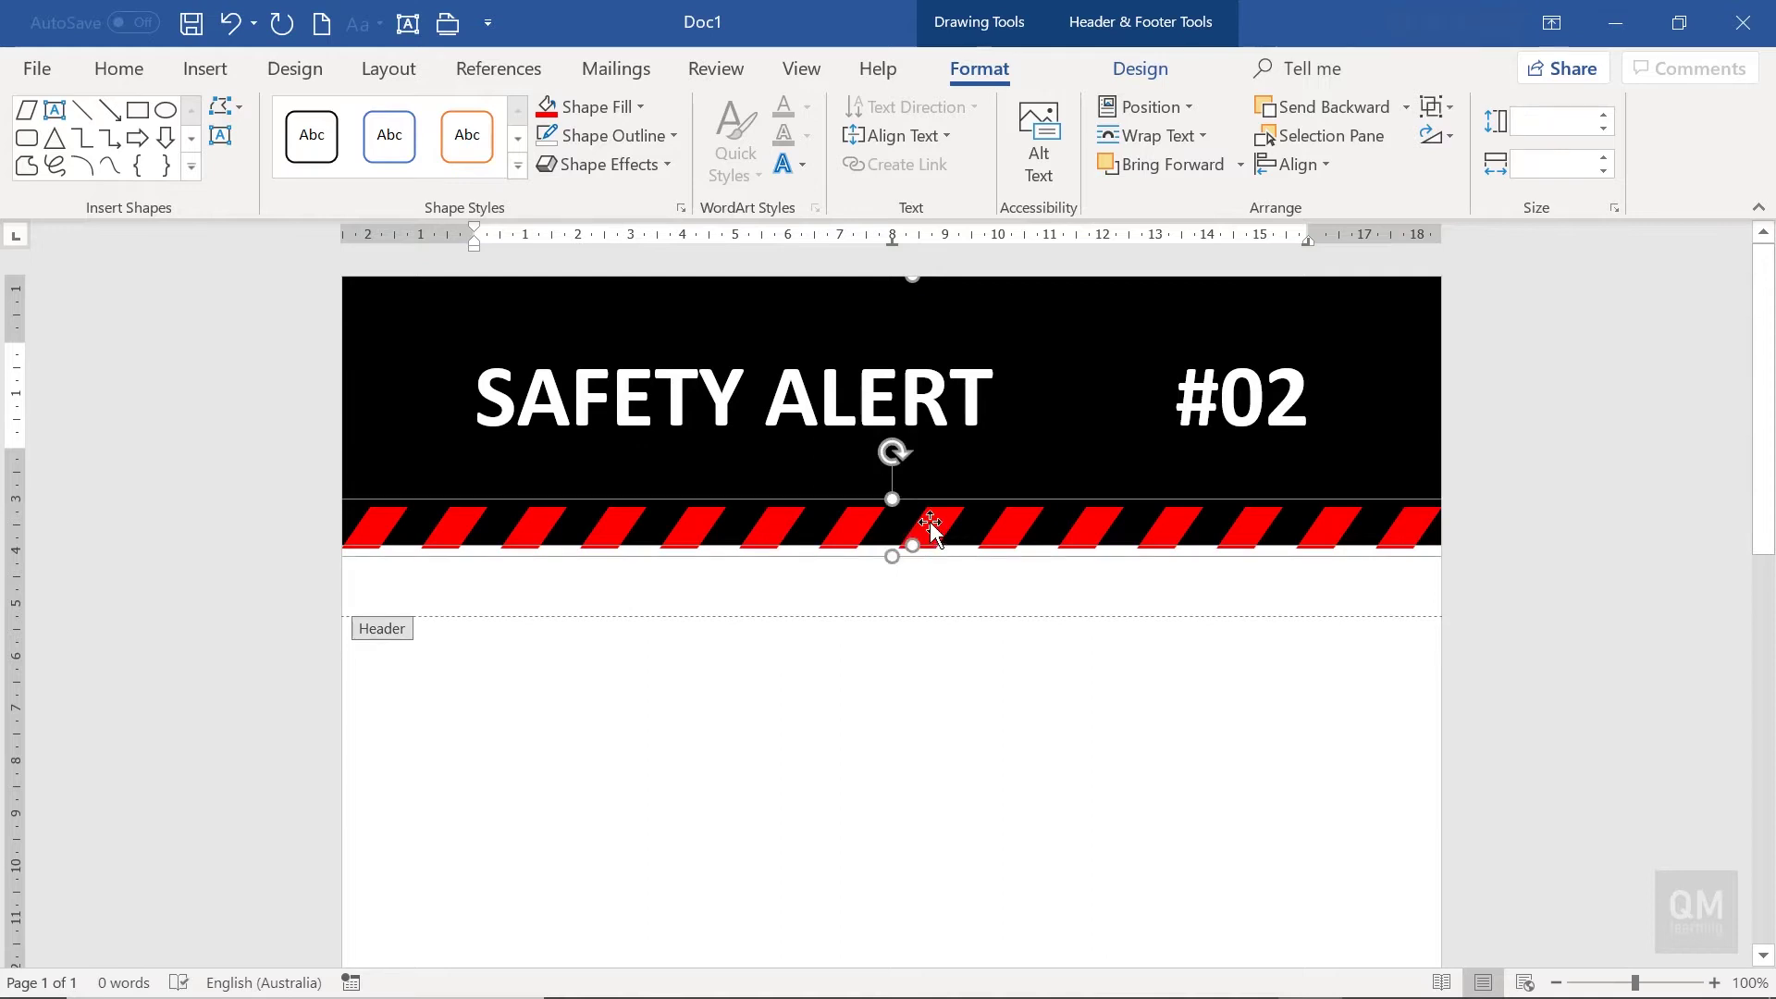
pyautogui.click(1295, 167)
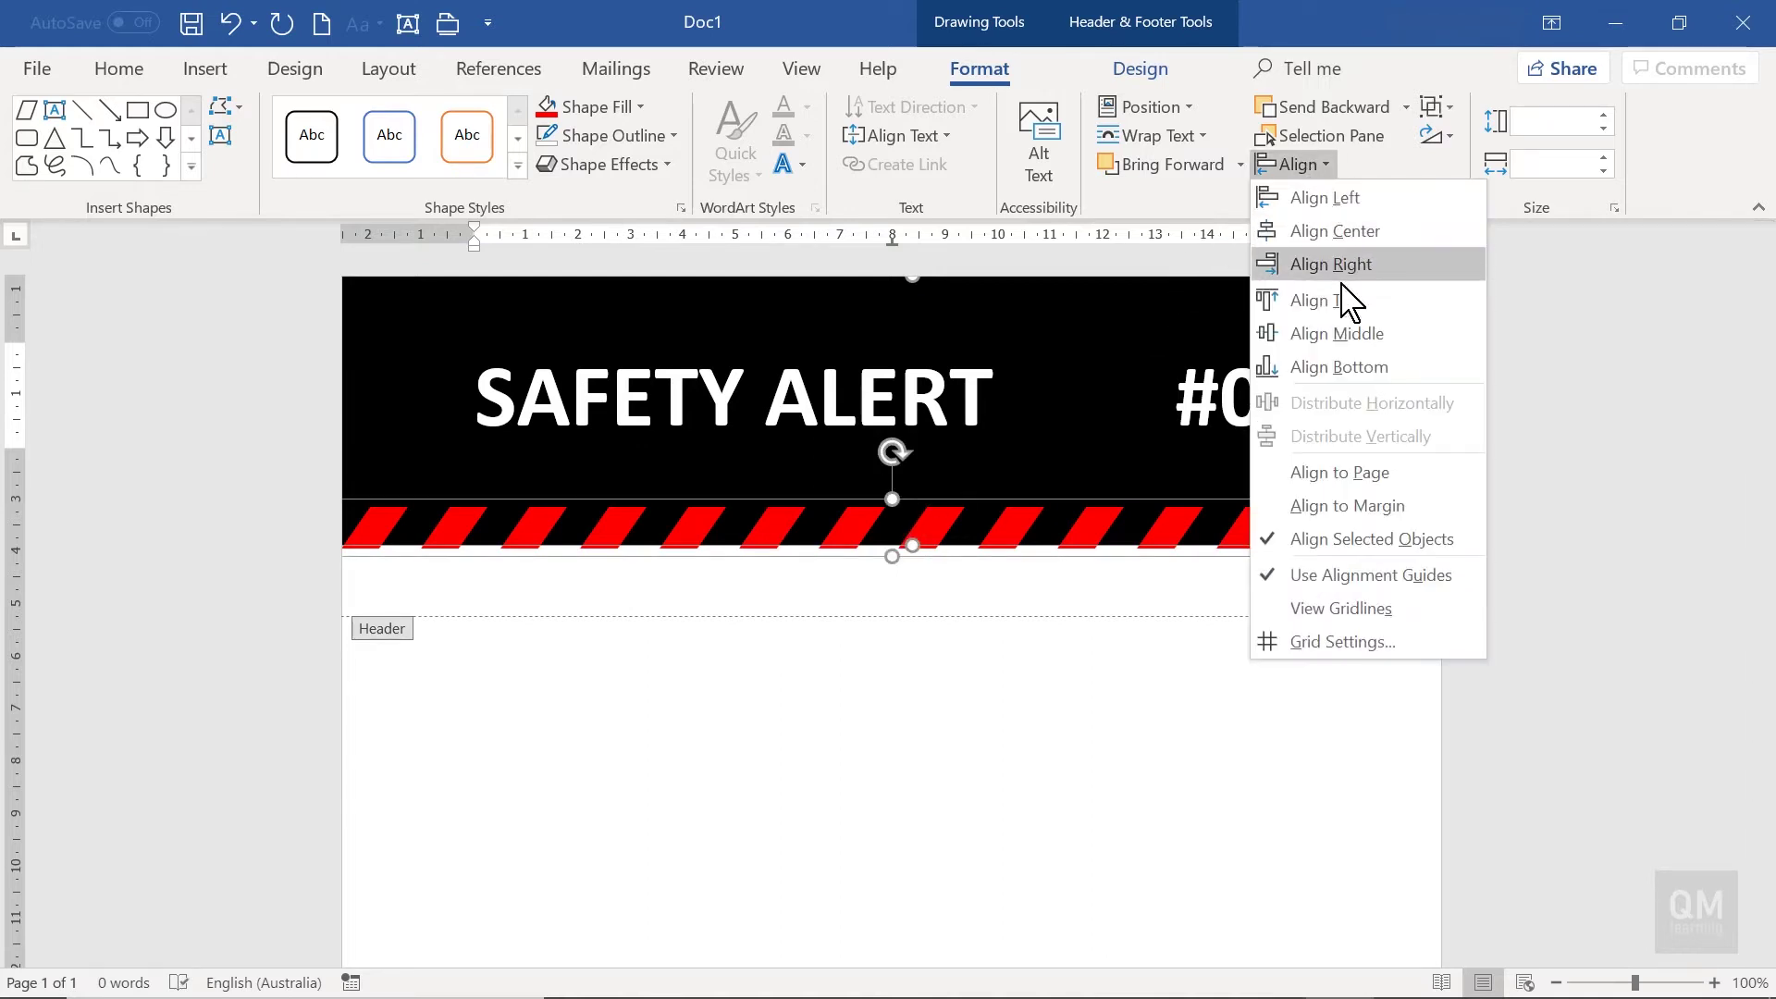
pyautogui.click(1340, 367)
pyautogui.click(1540, 520)
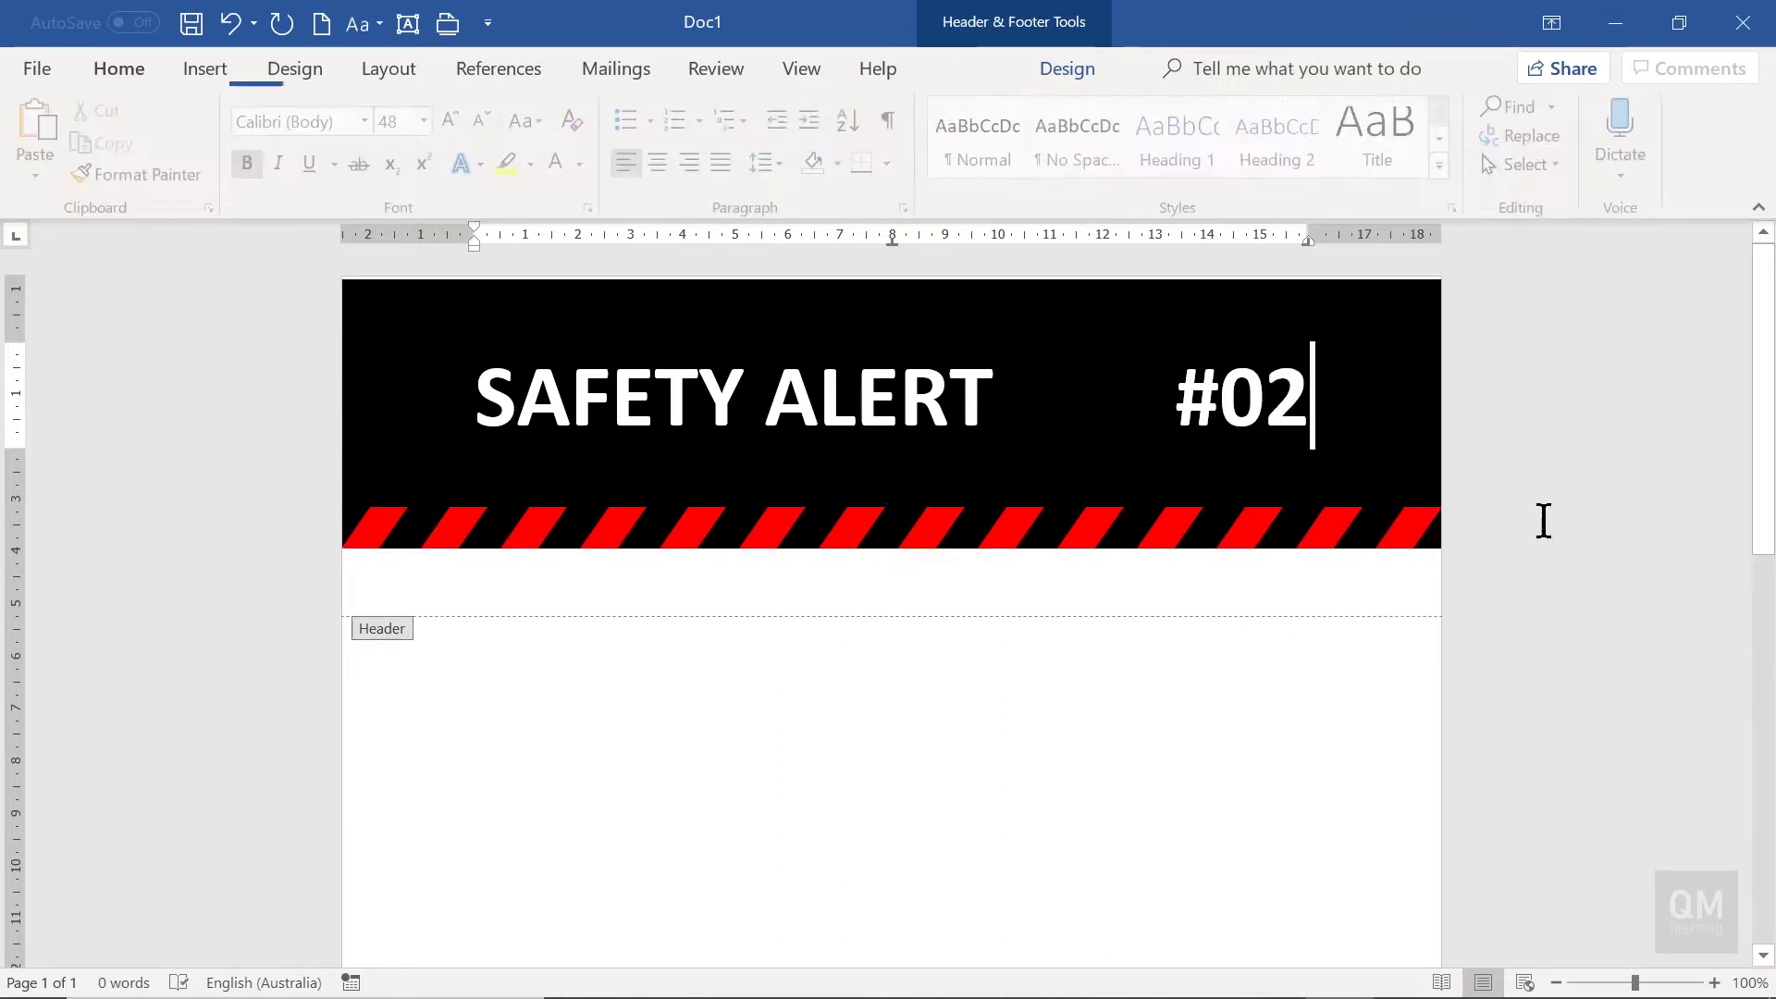
pyautogui.click(892, 522)
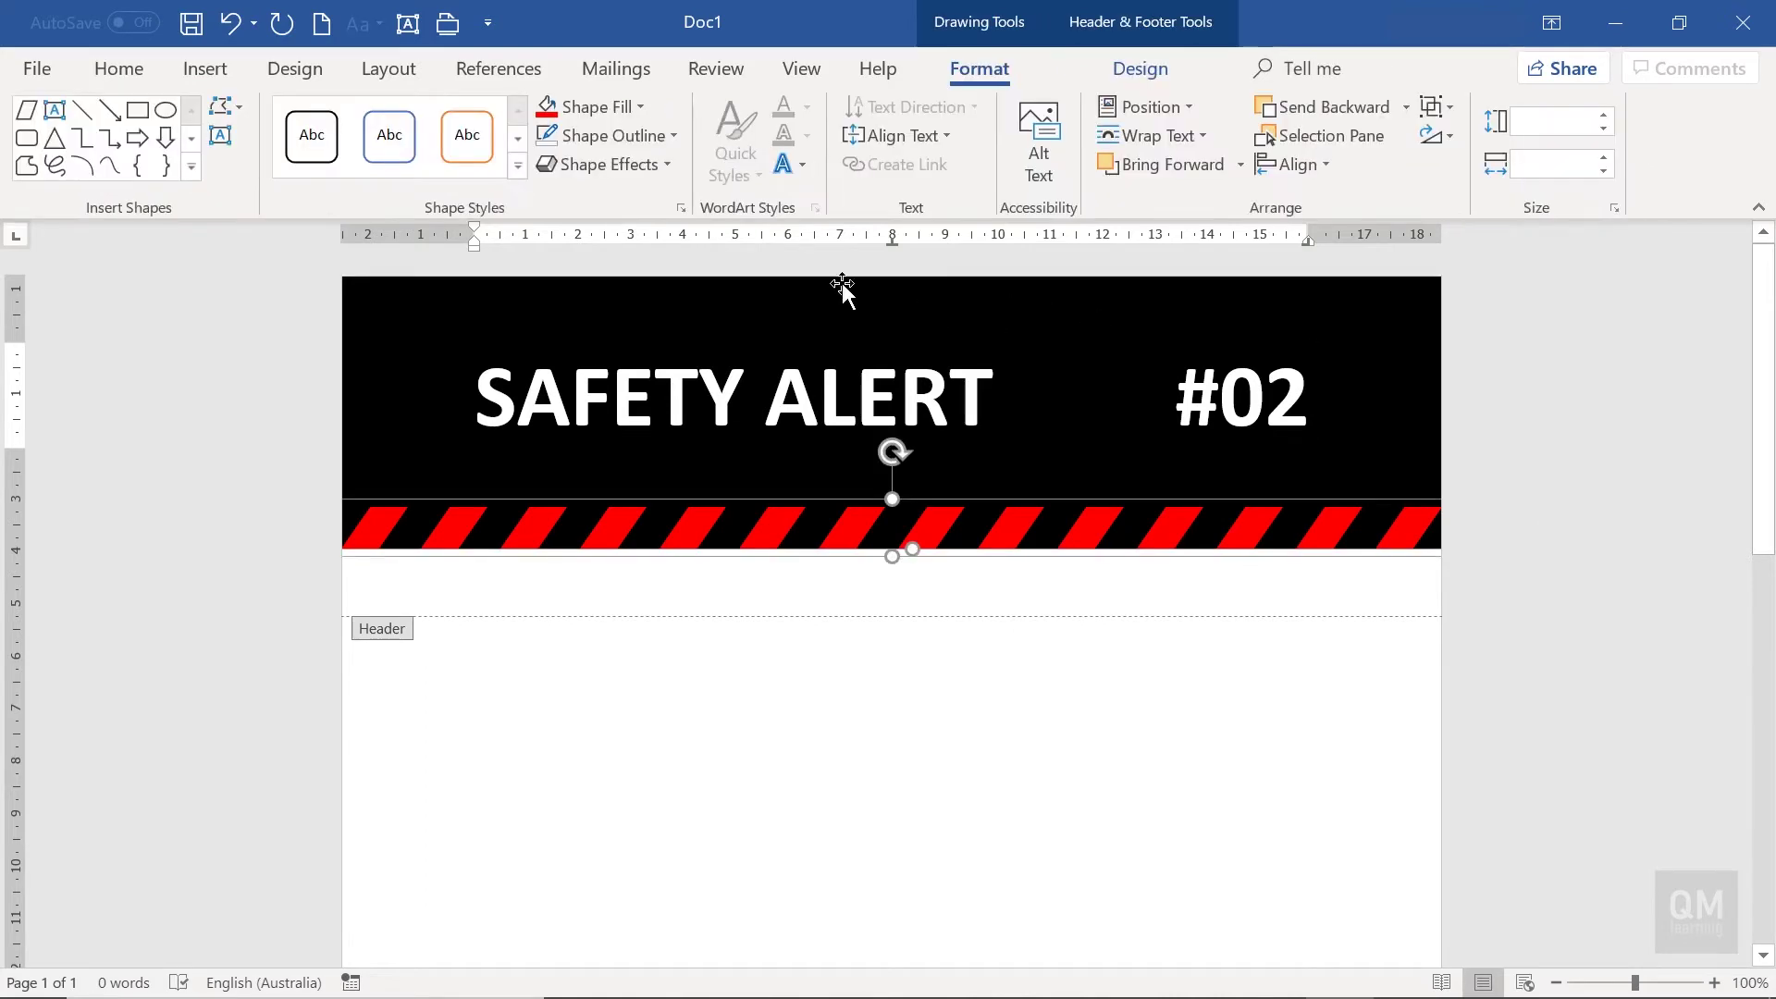
pyautogui.click(206, 69)
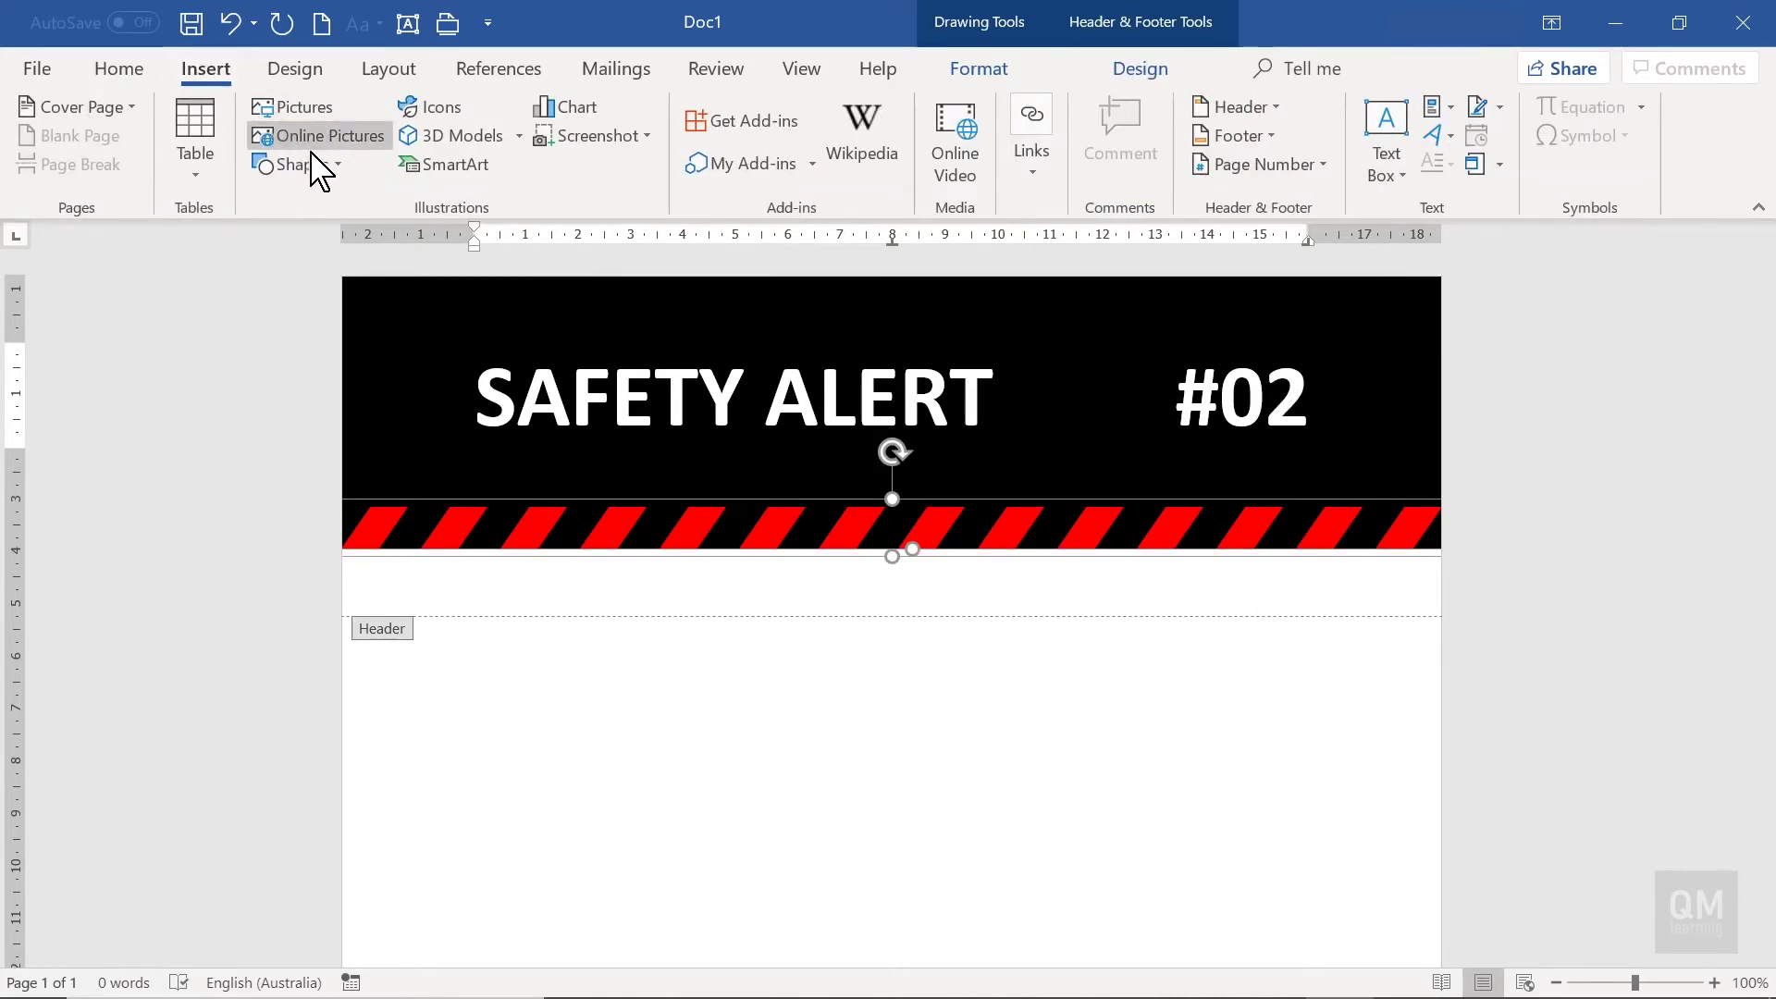
# - Draw a slanted freeform quadrilateral over the banner's right end, fitted to the page's top-right edges
pyautogui.click(319, 167)
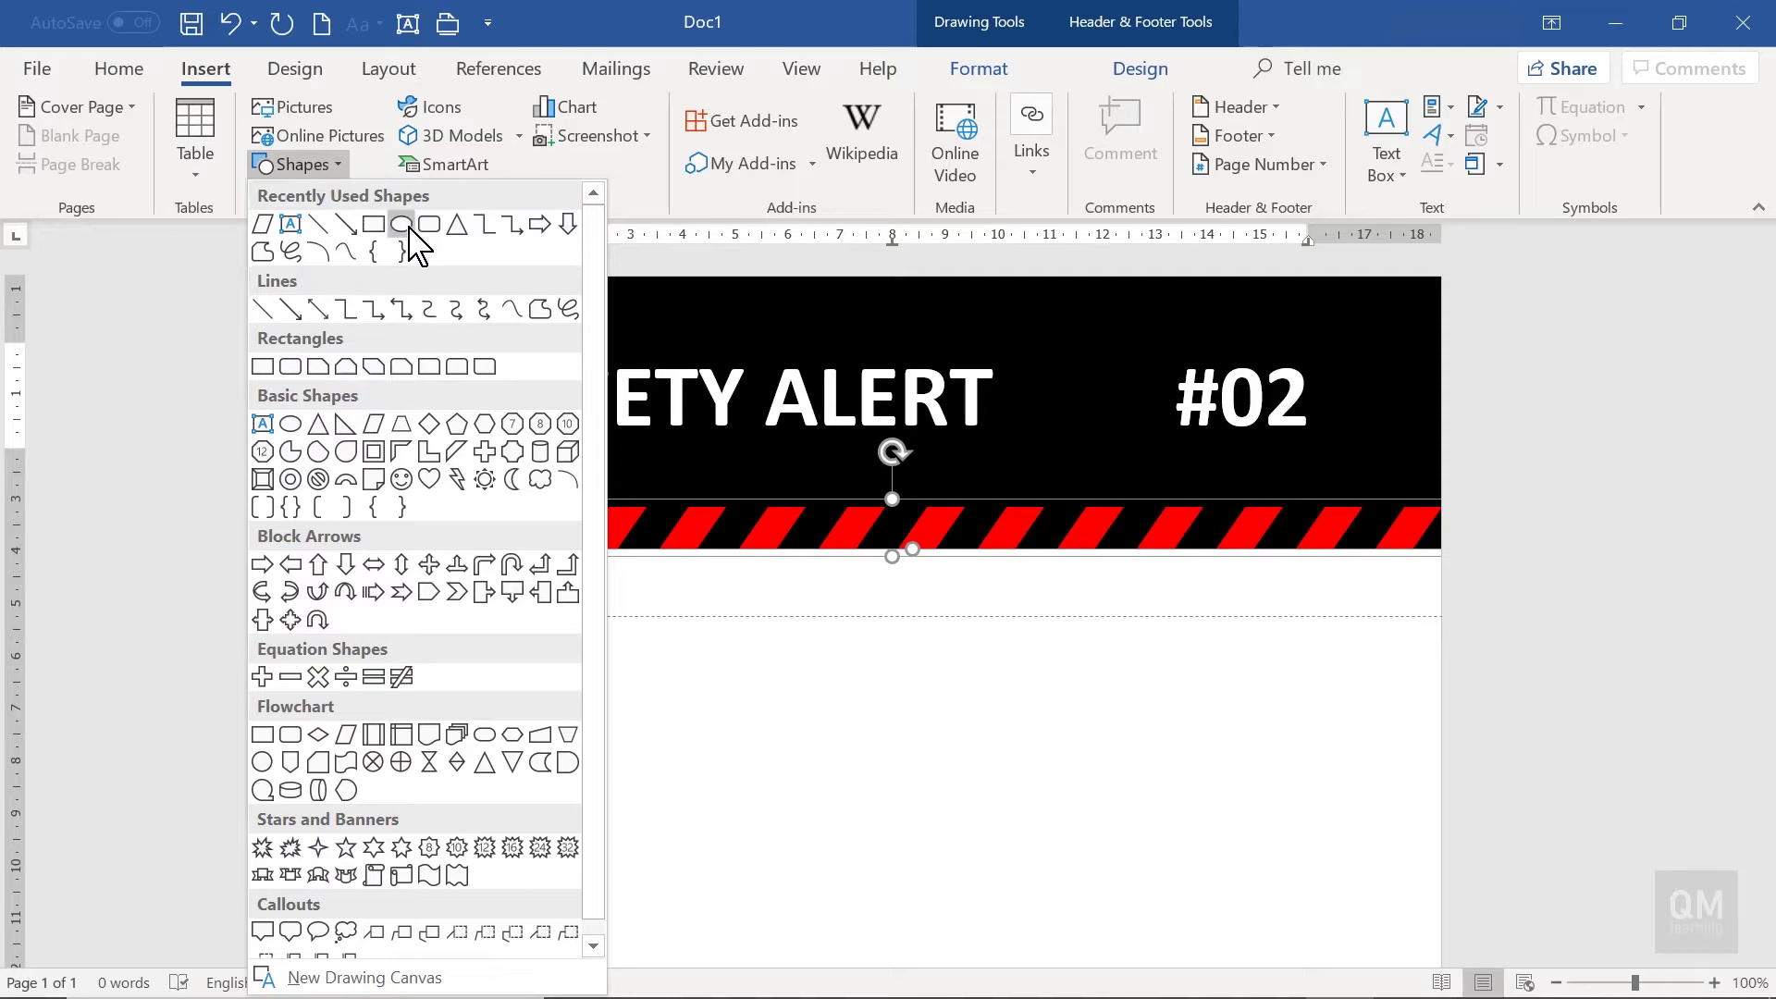
pyautogui.click(540, 310)
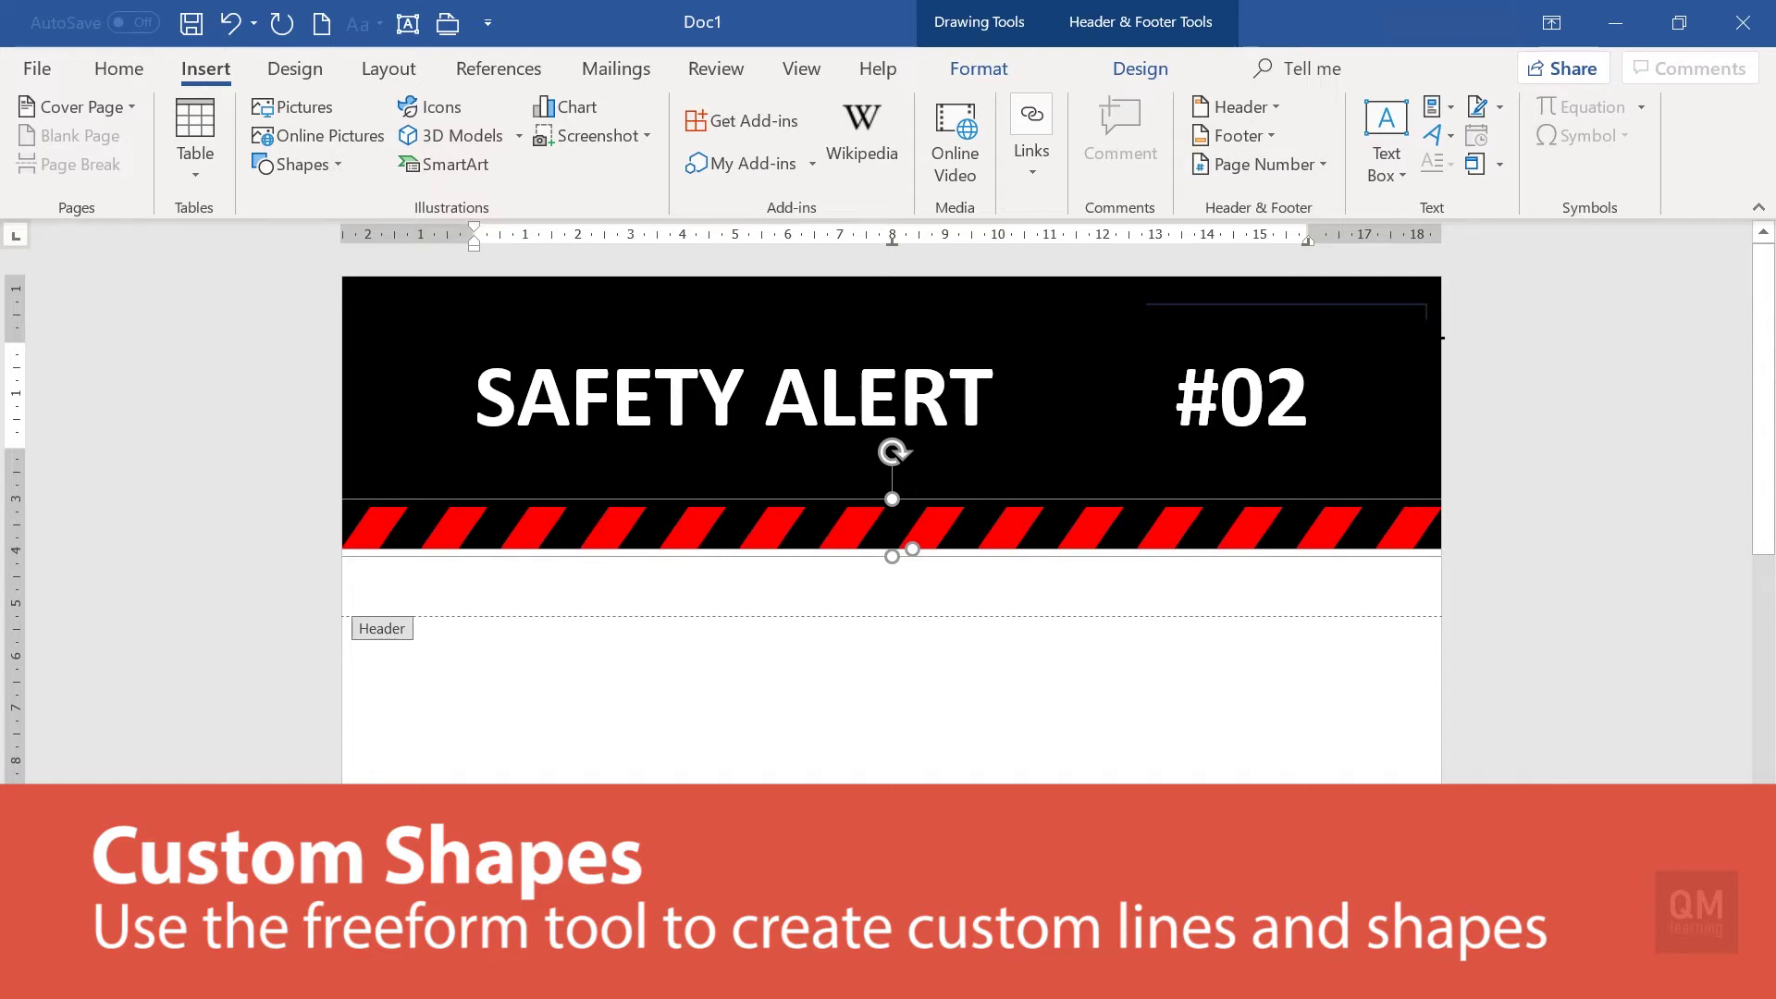
pyautogui.click(1432, 574)
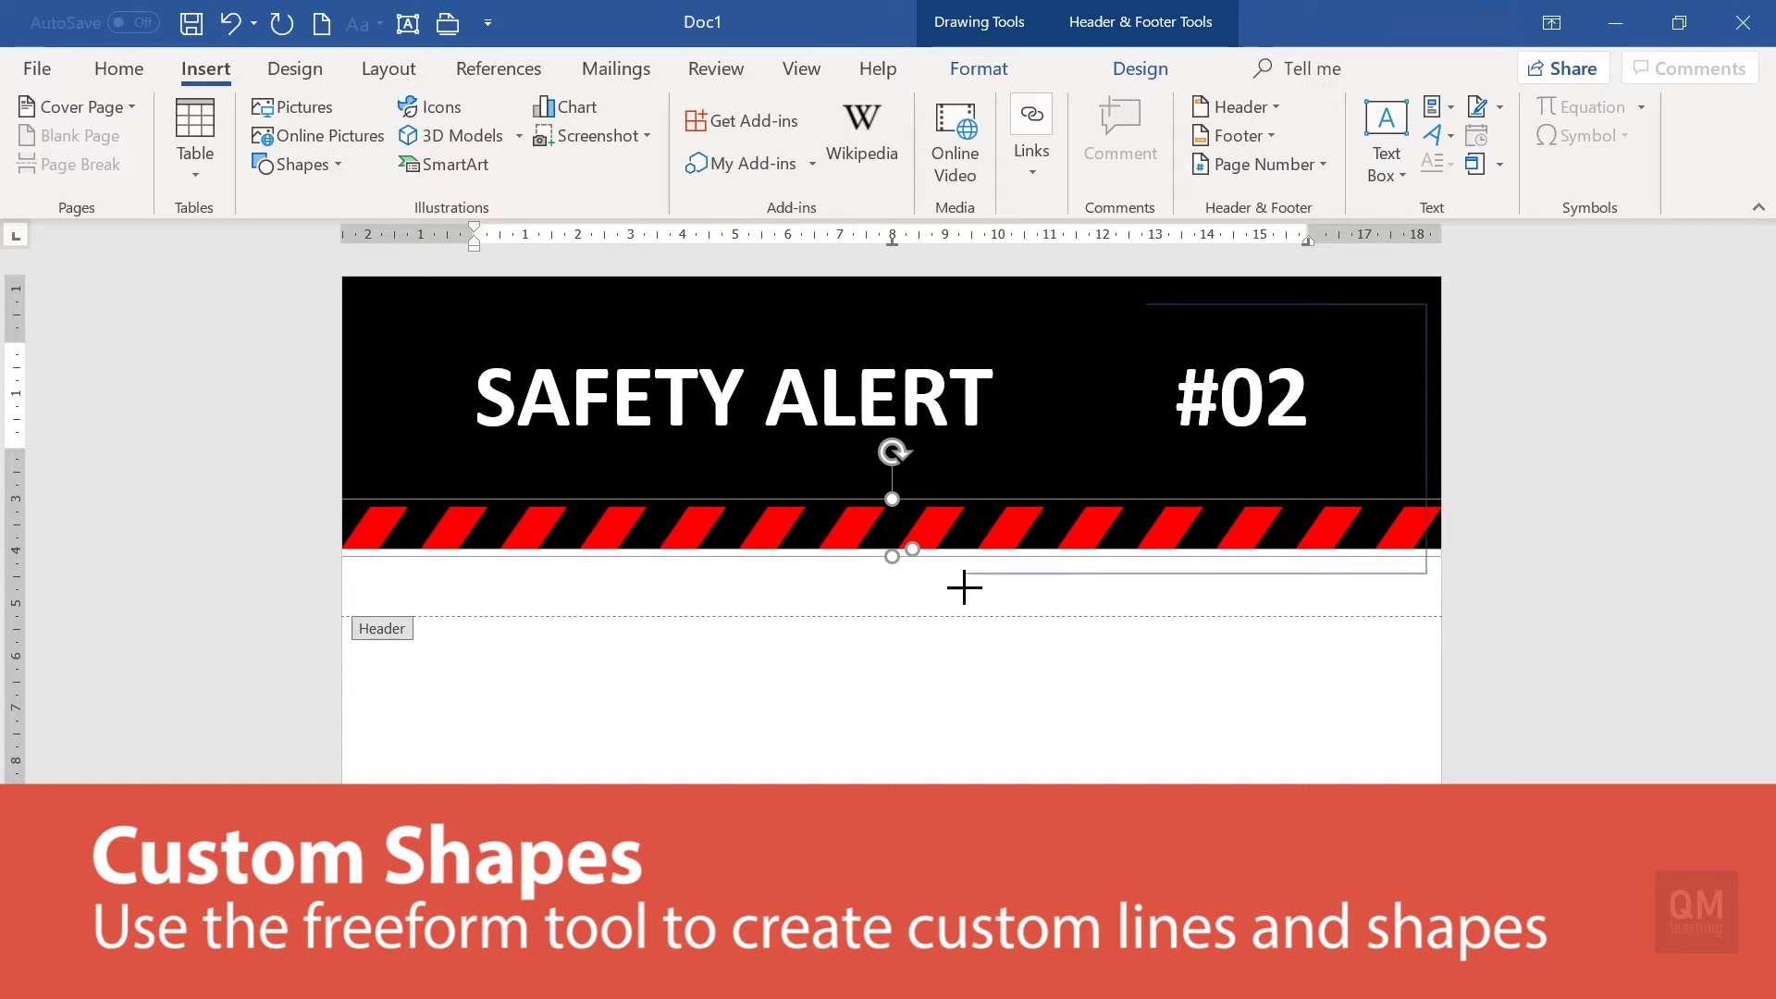
pyautogui.click(1150, 308)
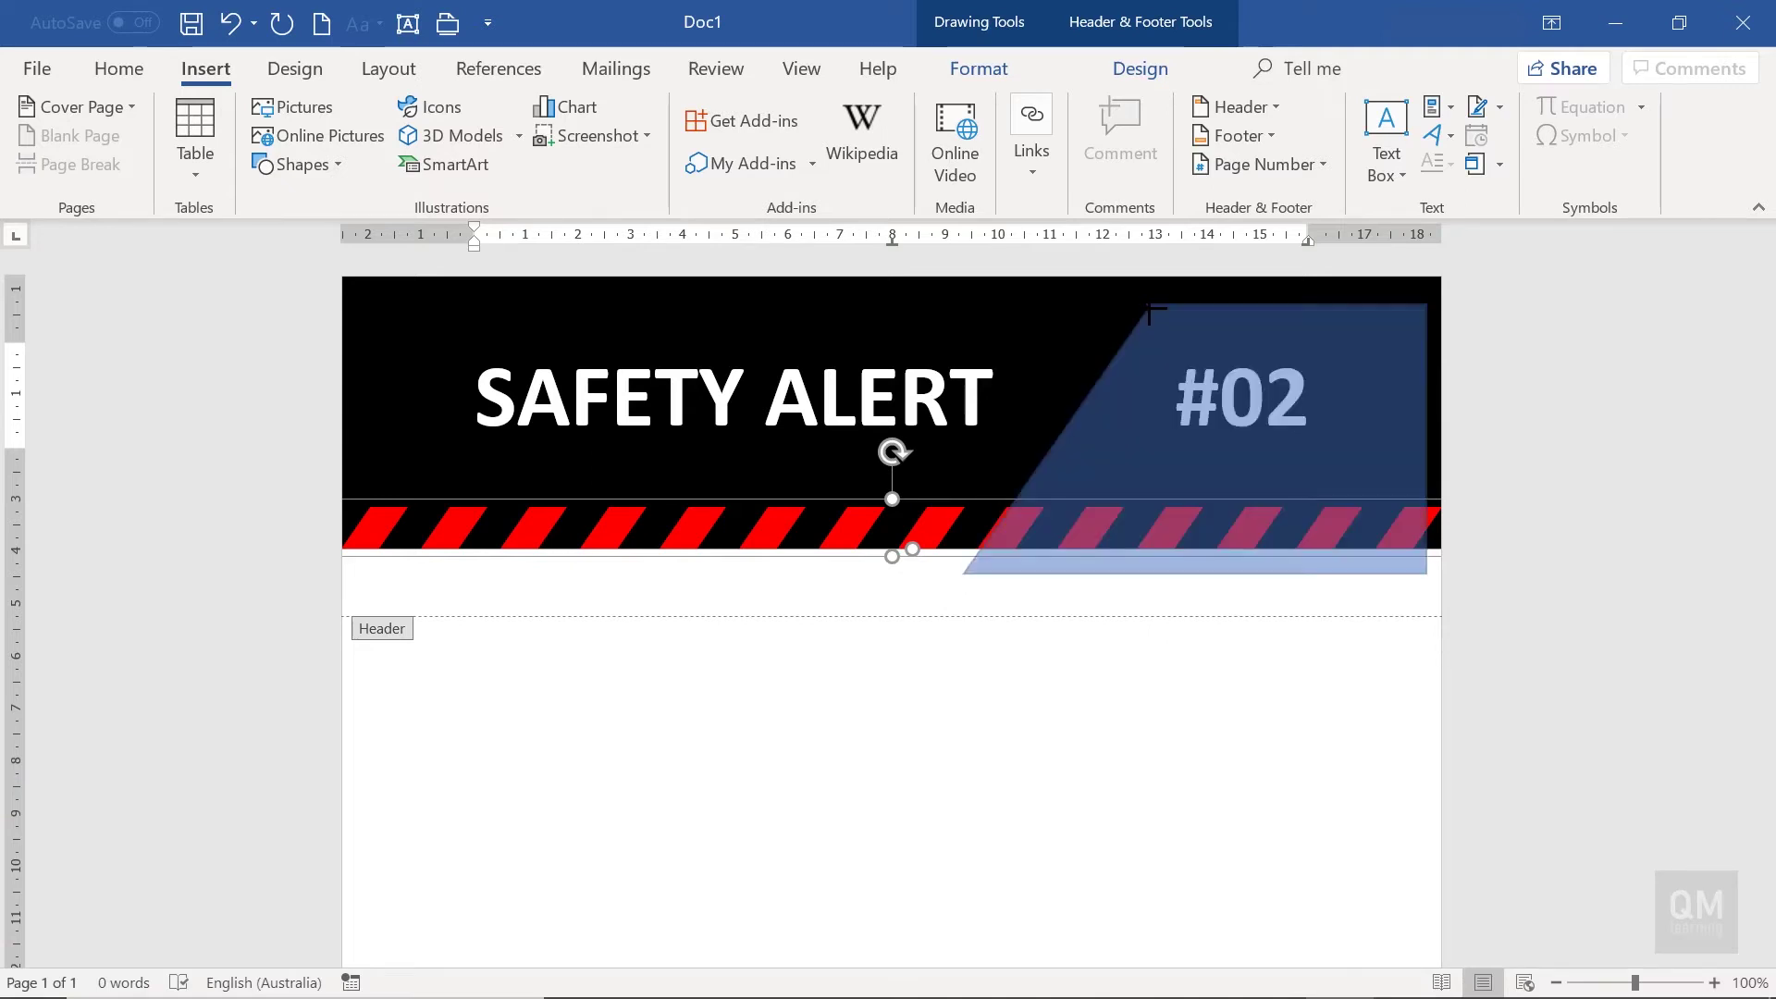
pyautogui.moveTo(1273, 396); pyautogui.dragTo(1291, 355)
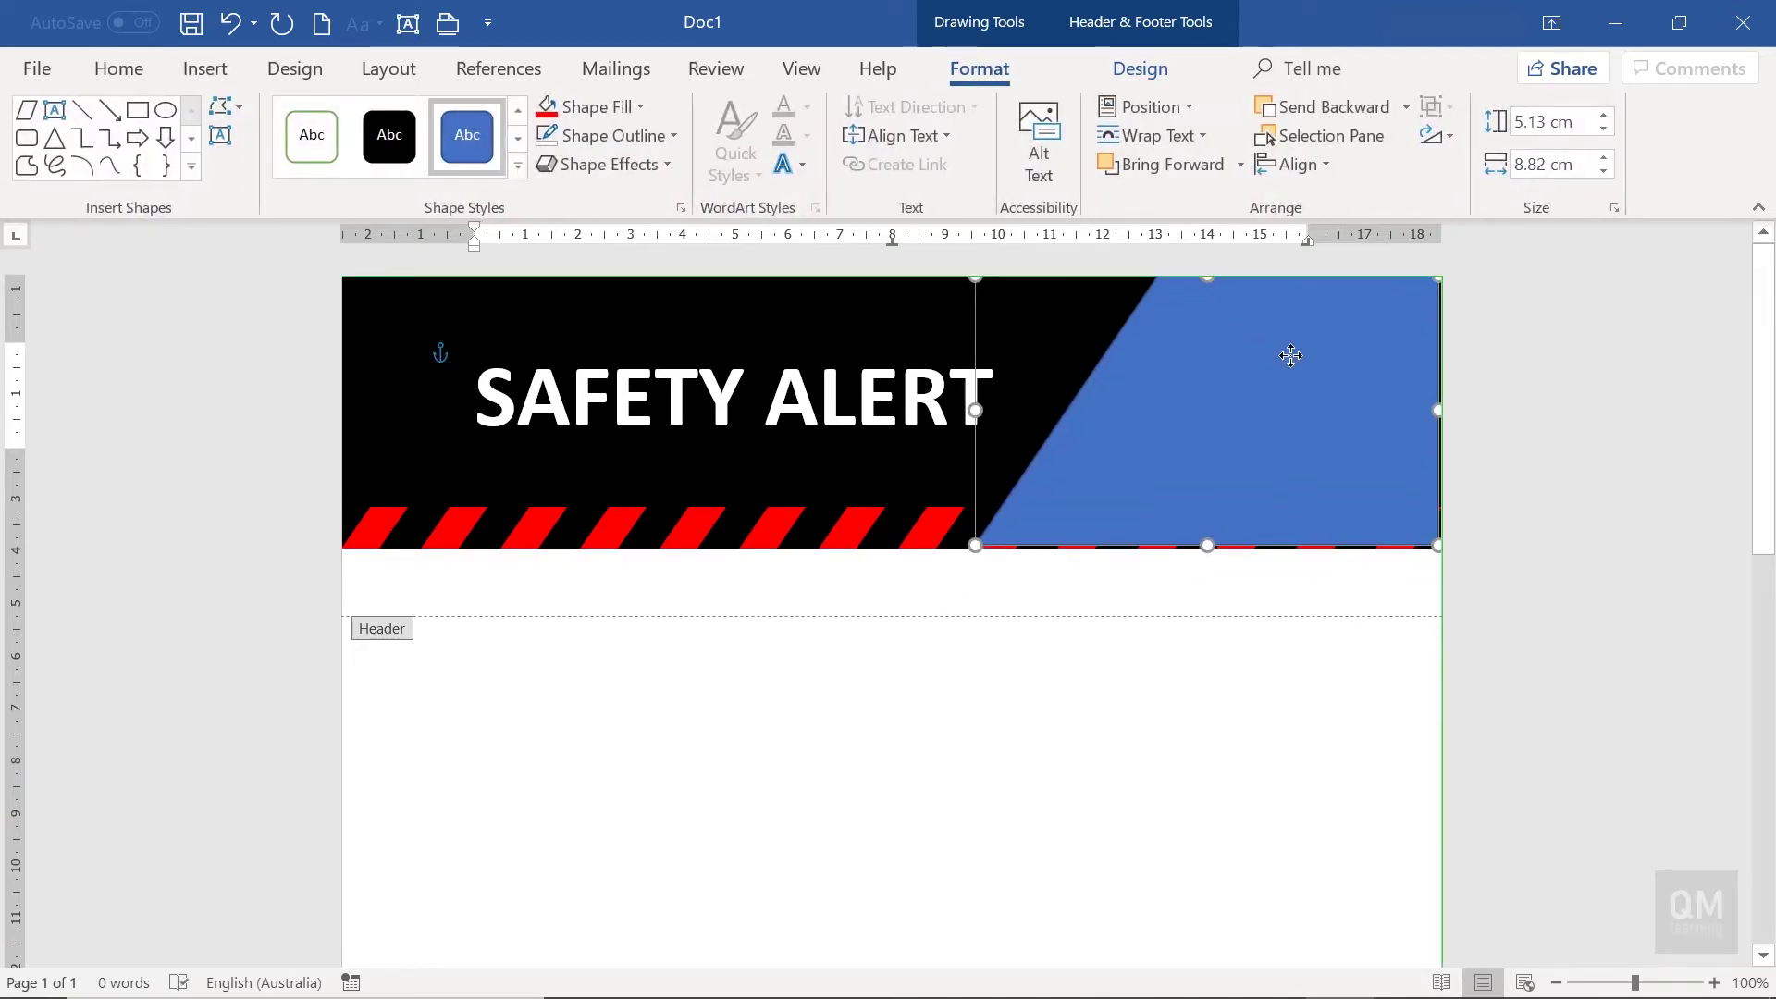
pyautogui.moveTo(1438, 546); pyautogui.dragTo(1458, 553)
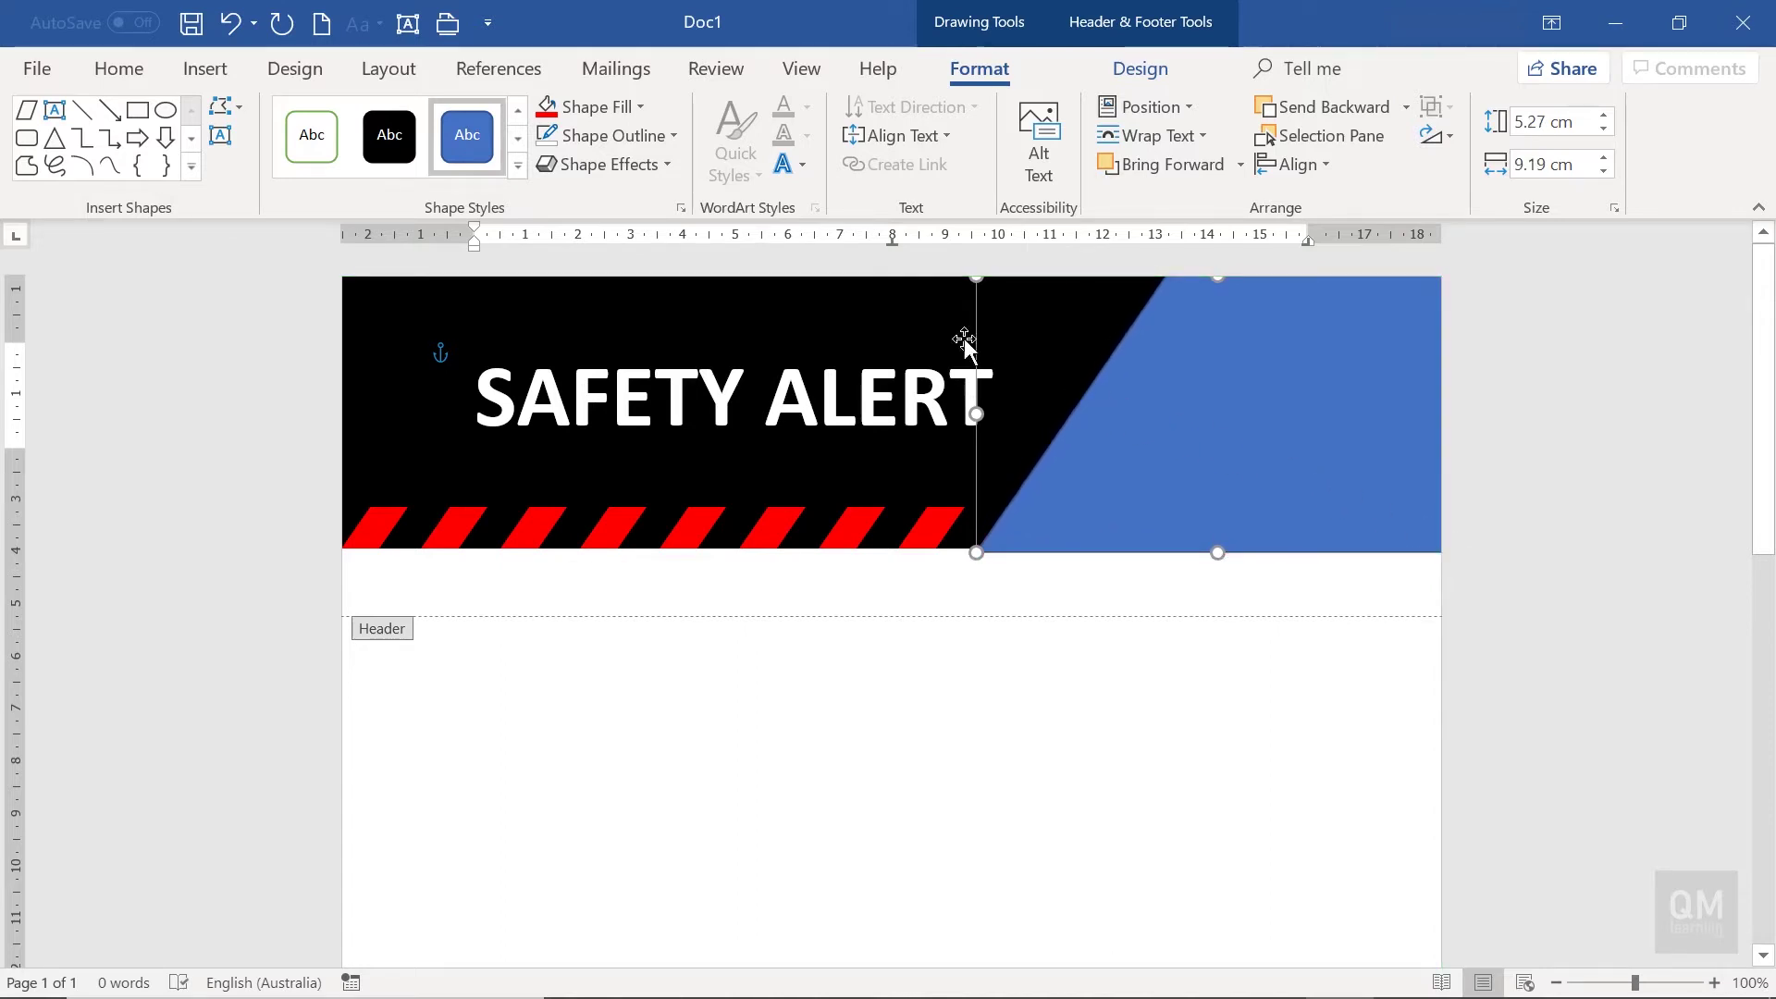
# - Fill the slanted shape red with no outline and nudge it up slightly
pyautogui.click(601, 107)
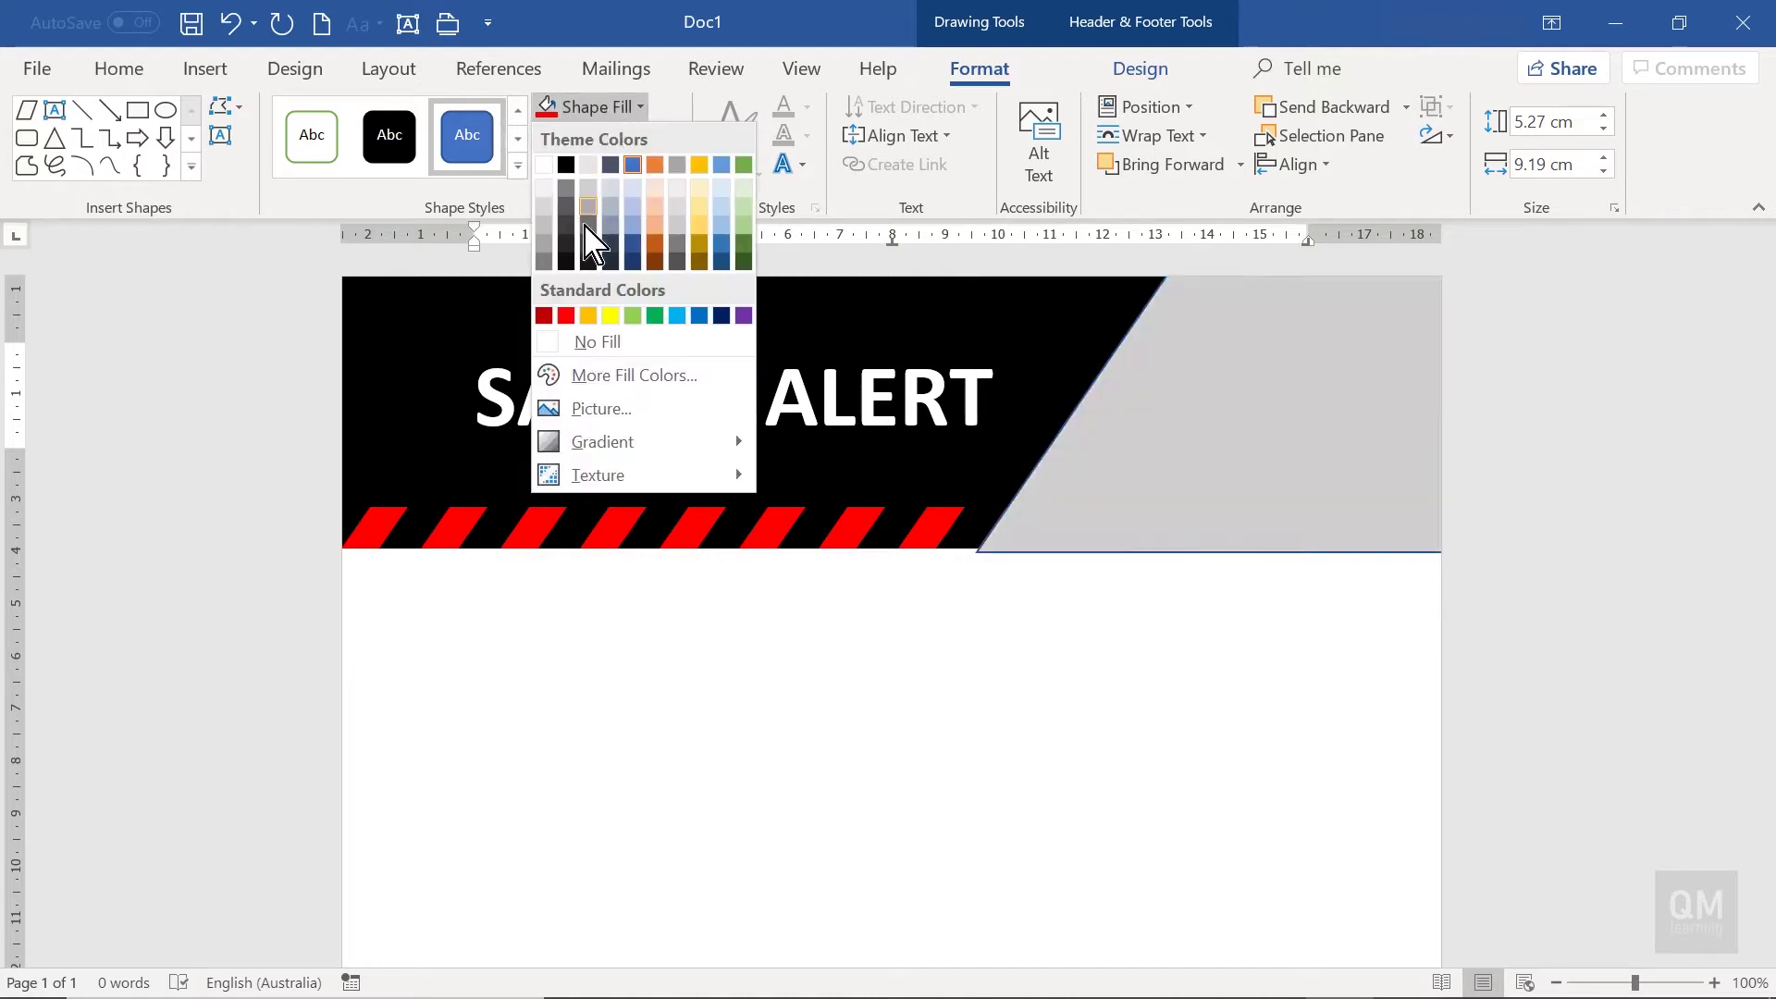
pyautogui.click(571, 316)
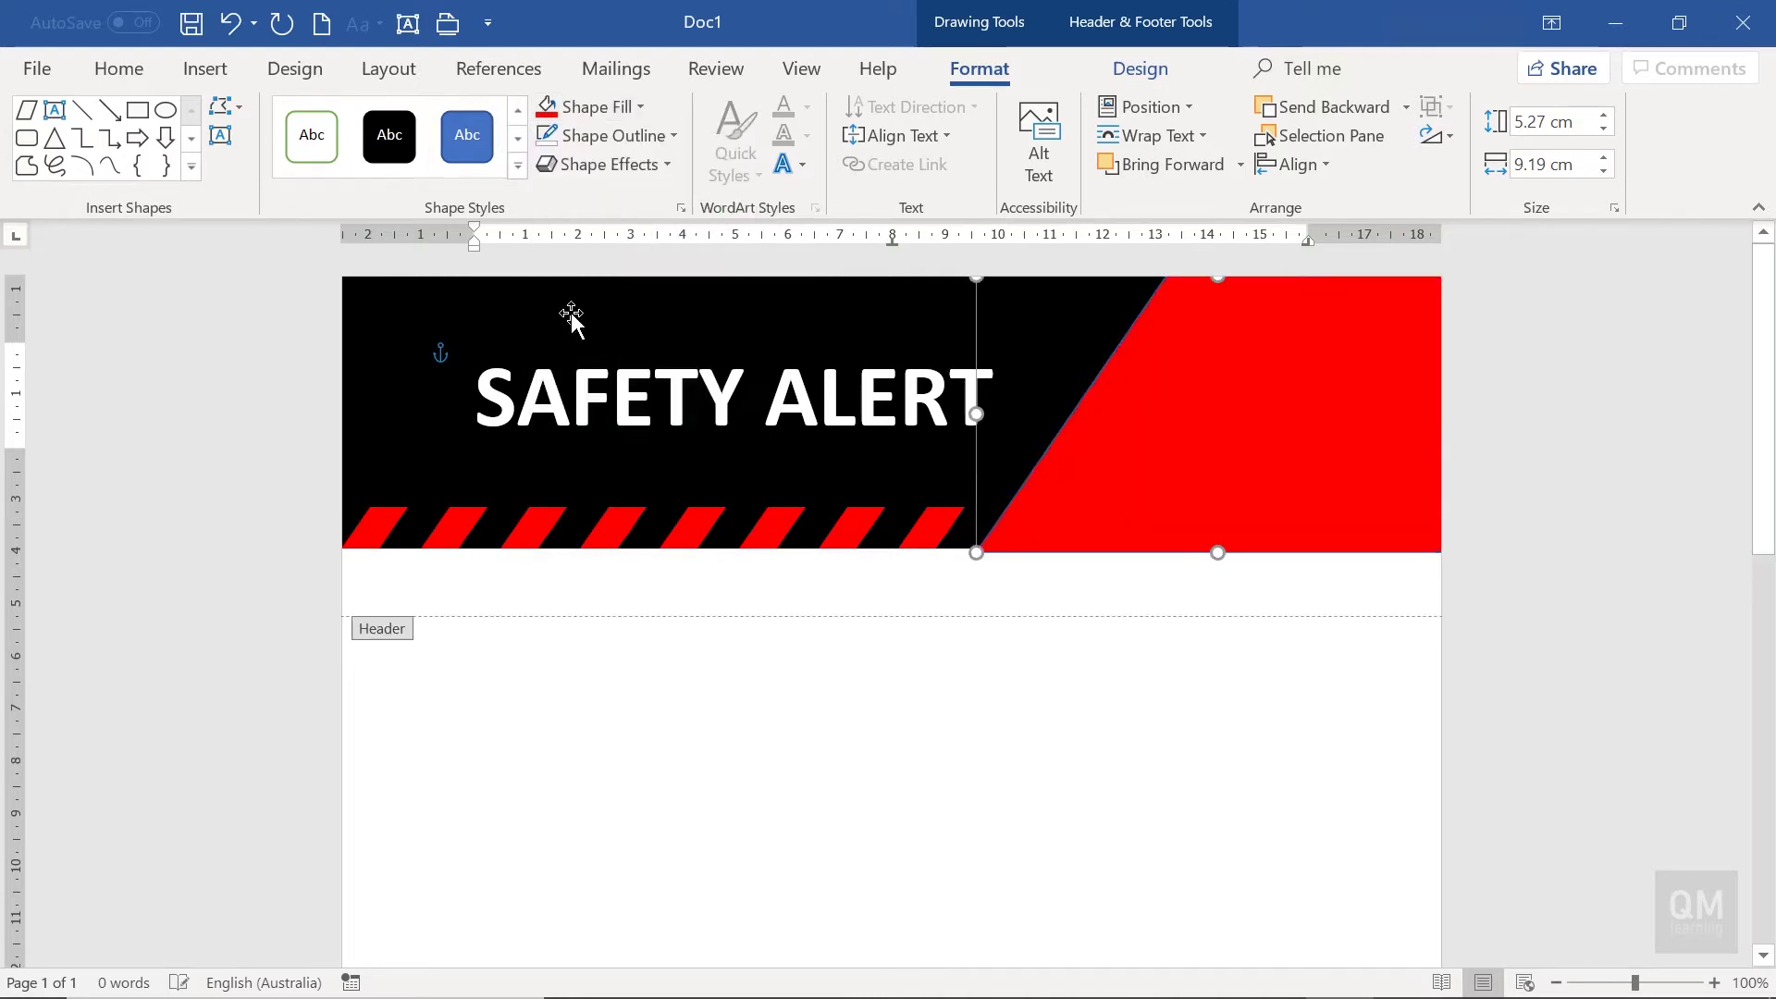
pyautogui.click(604, 137)
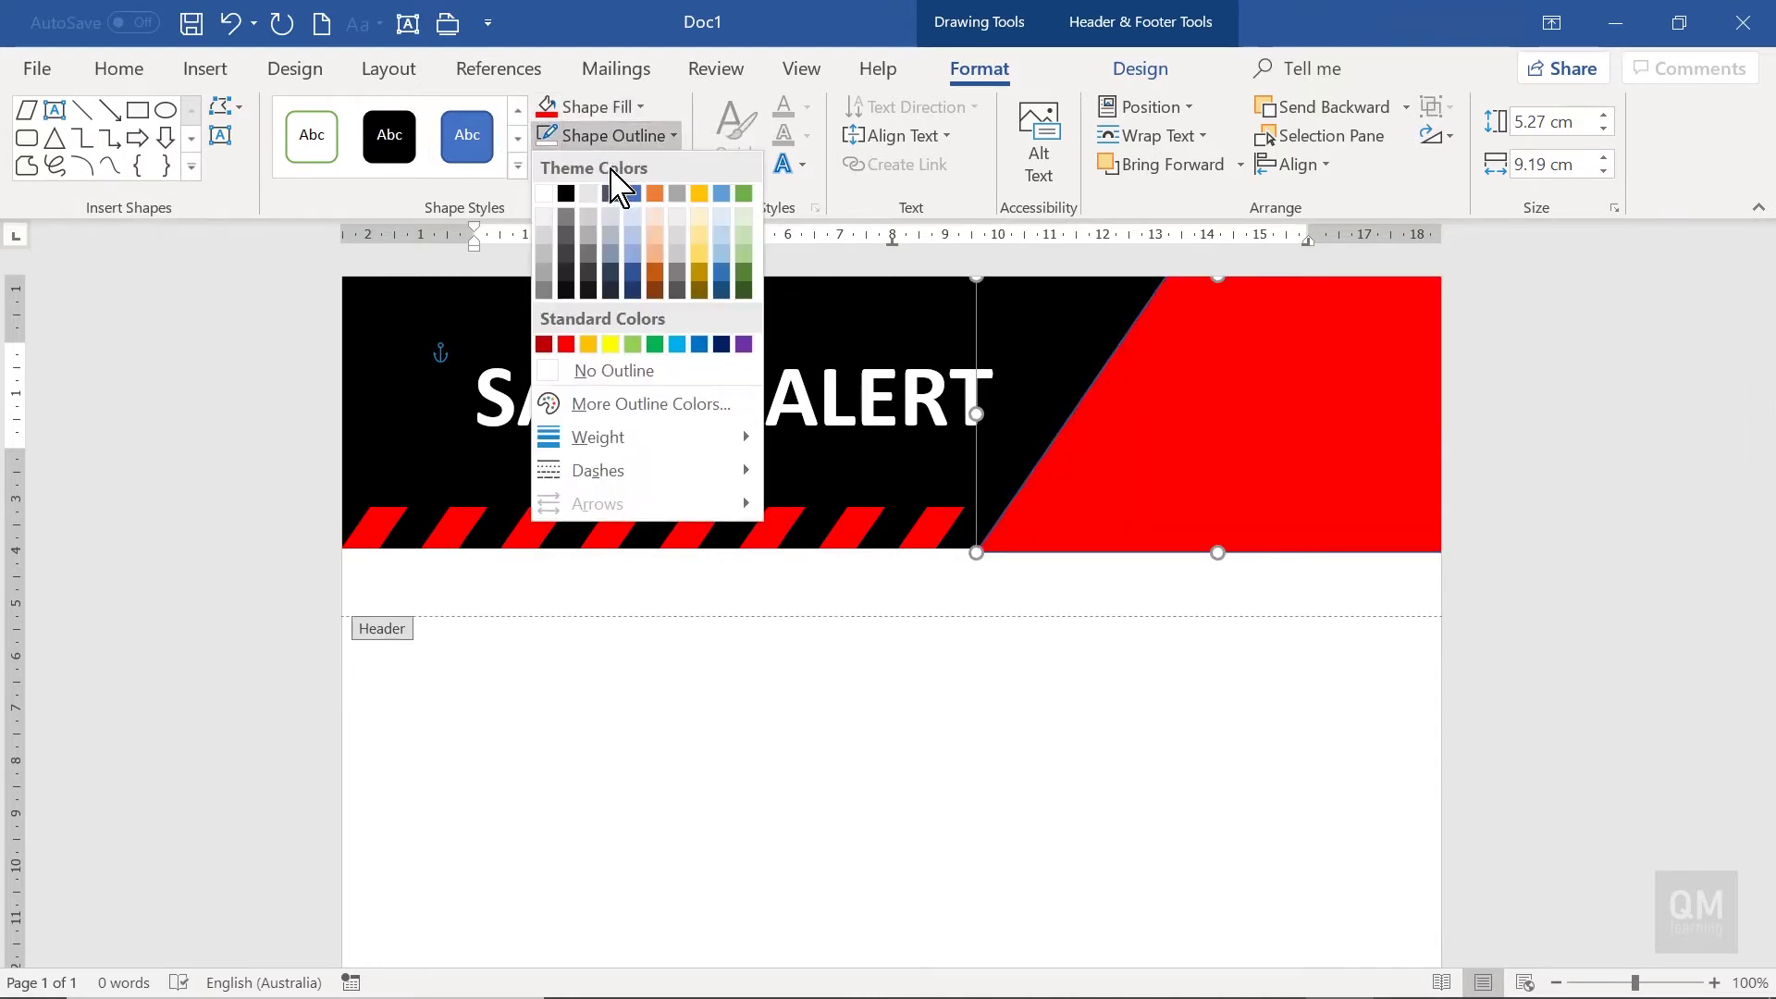
pyautogui.click(620, 371)
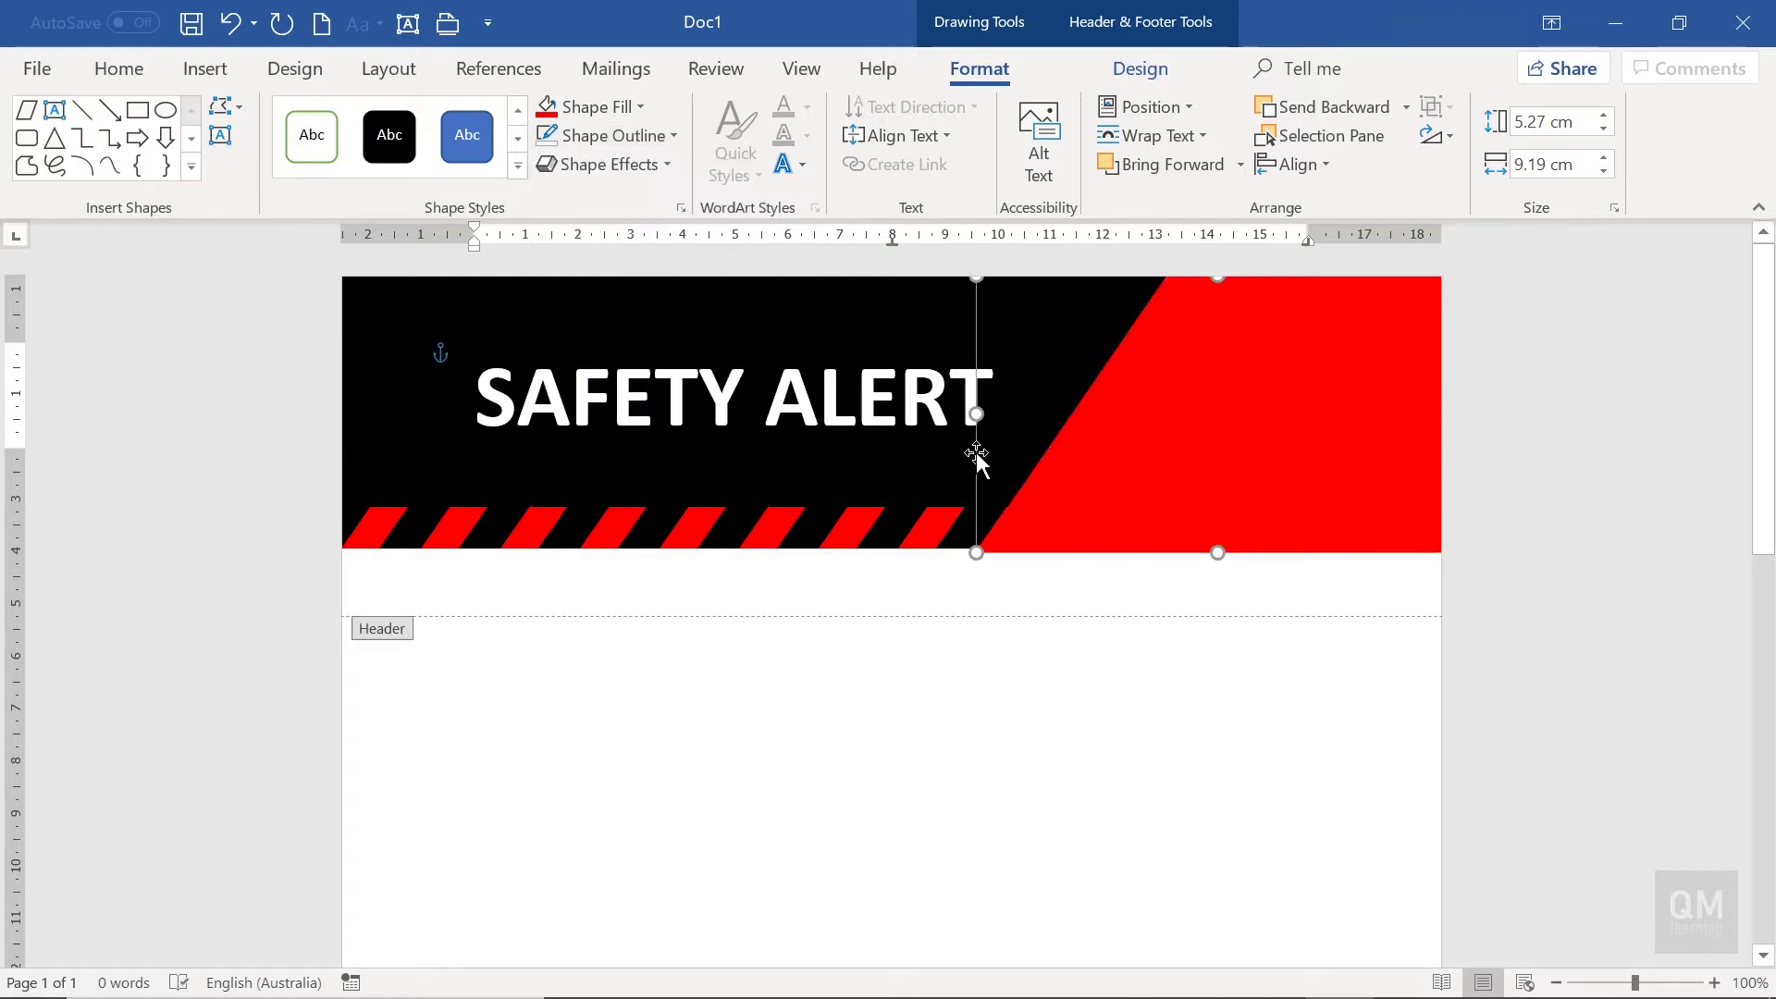
pyautogui.press('Up')
pyautogui.press('Up')
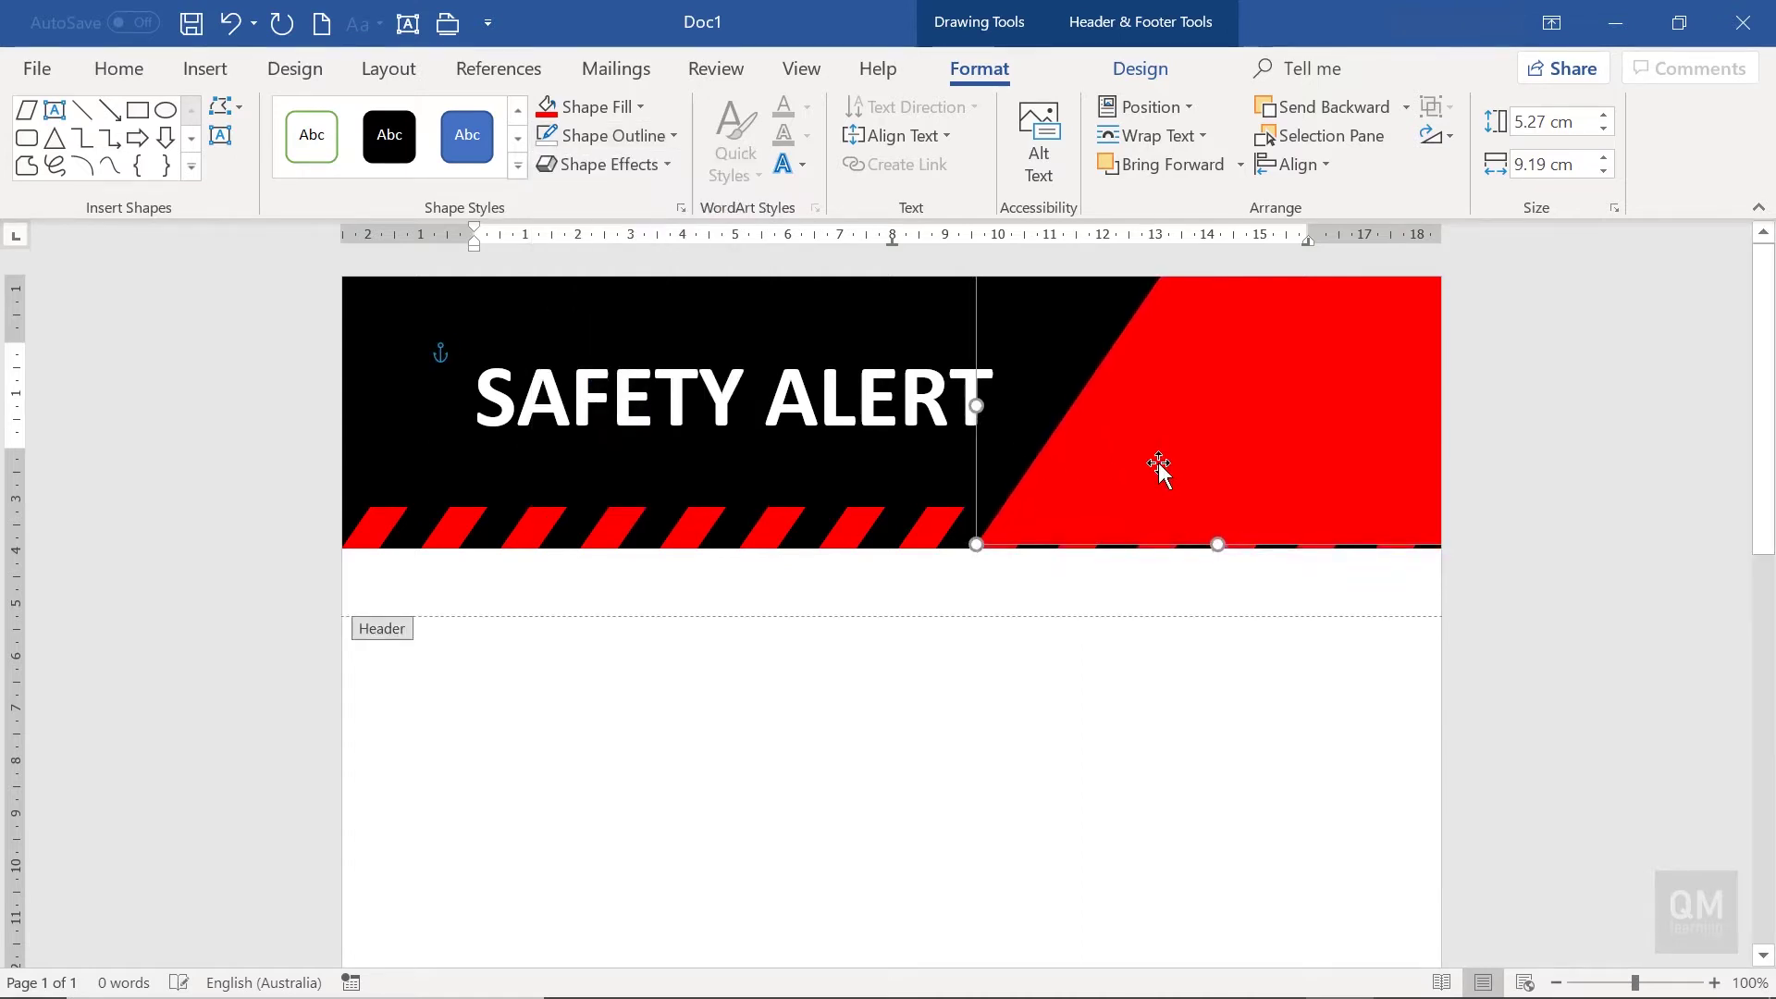
# - Bottom-align the red shape with the stripe band and place it behind text
pyautogui.keyDown('shift'); pyautogui.click(934, 521); pyautogui.keyUp('shift')
pyautogui.click(1292, 165)
pyautogui.click(1343, 366)
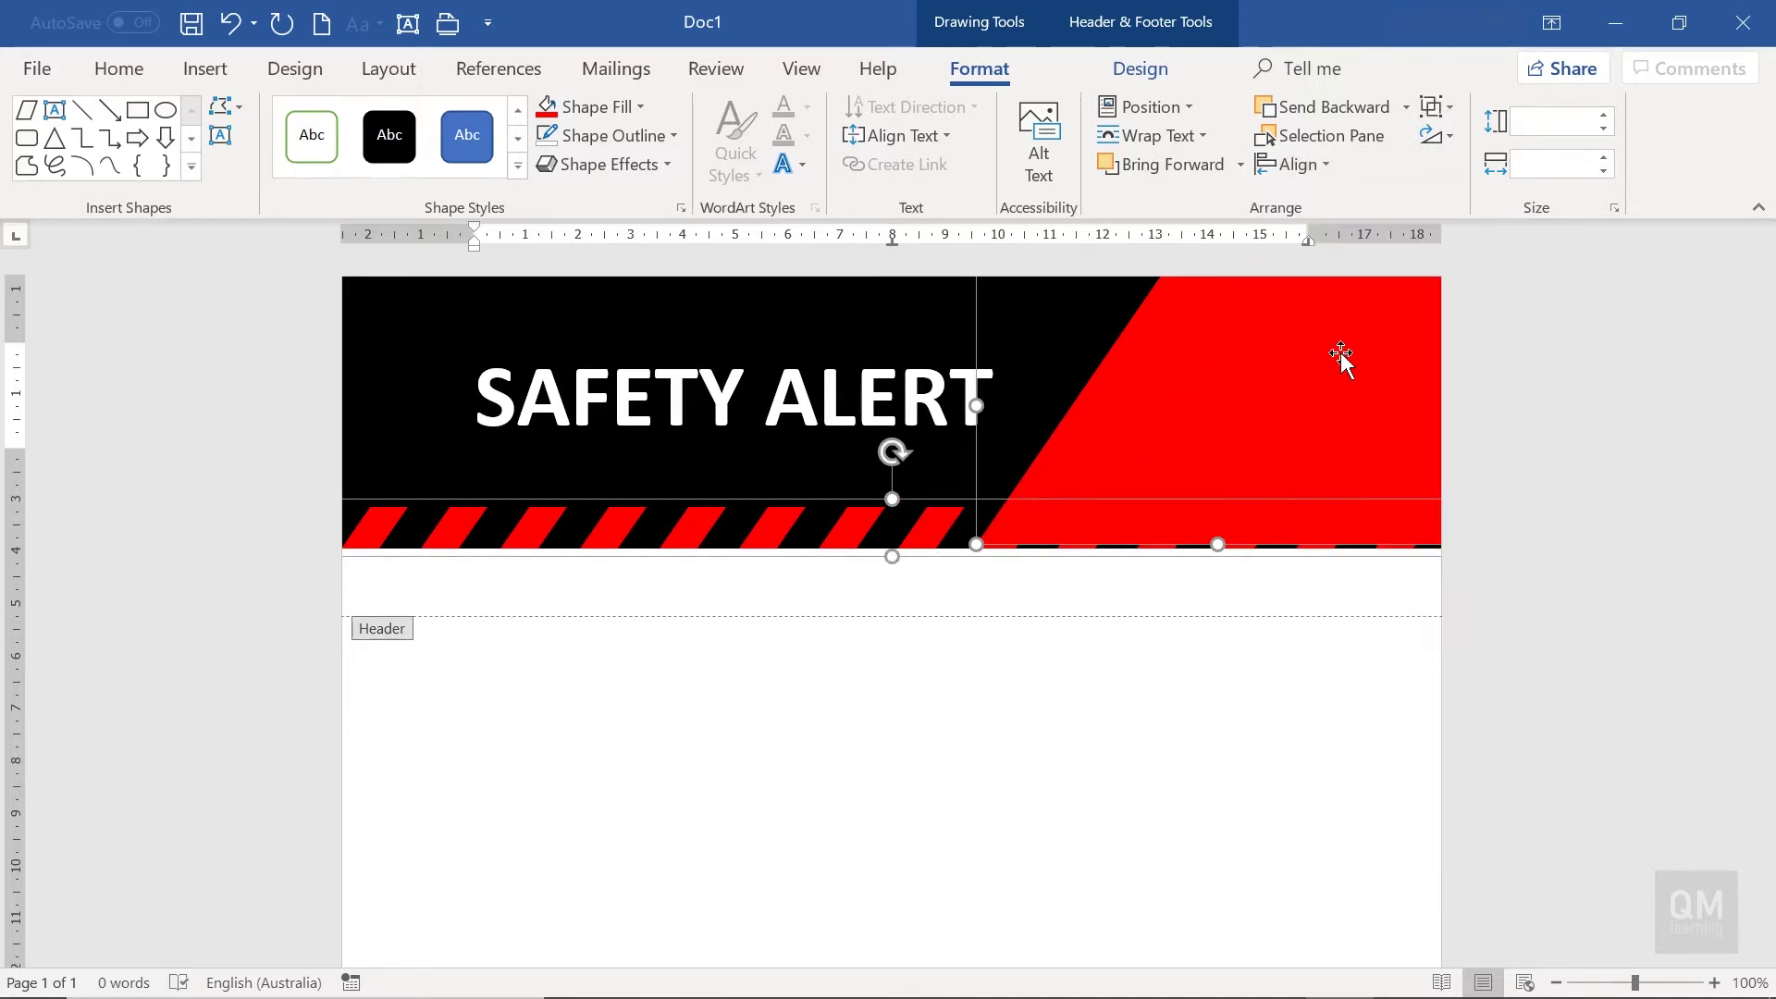
pyautogui.click(1177, 141)
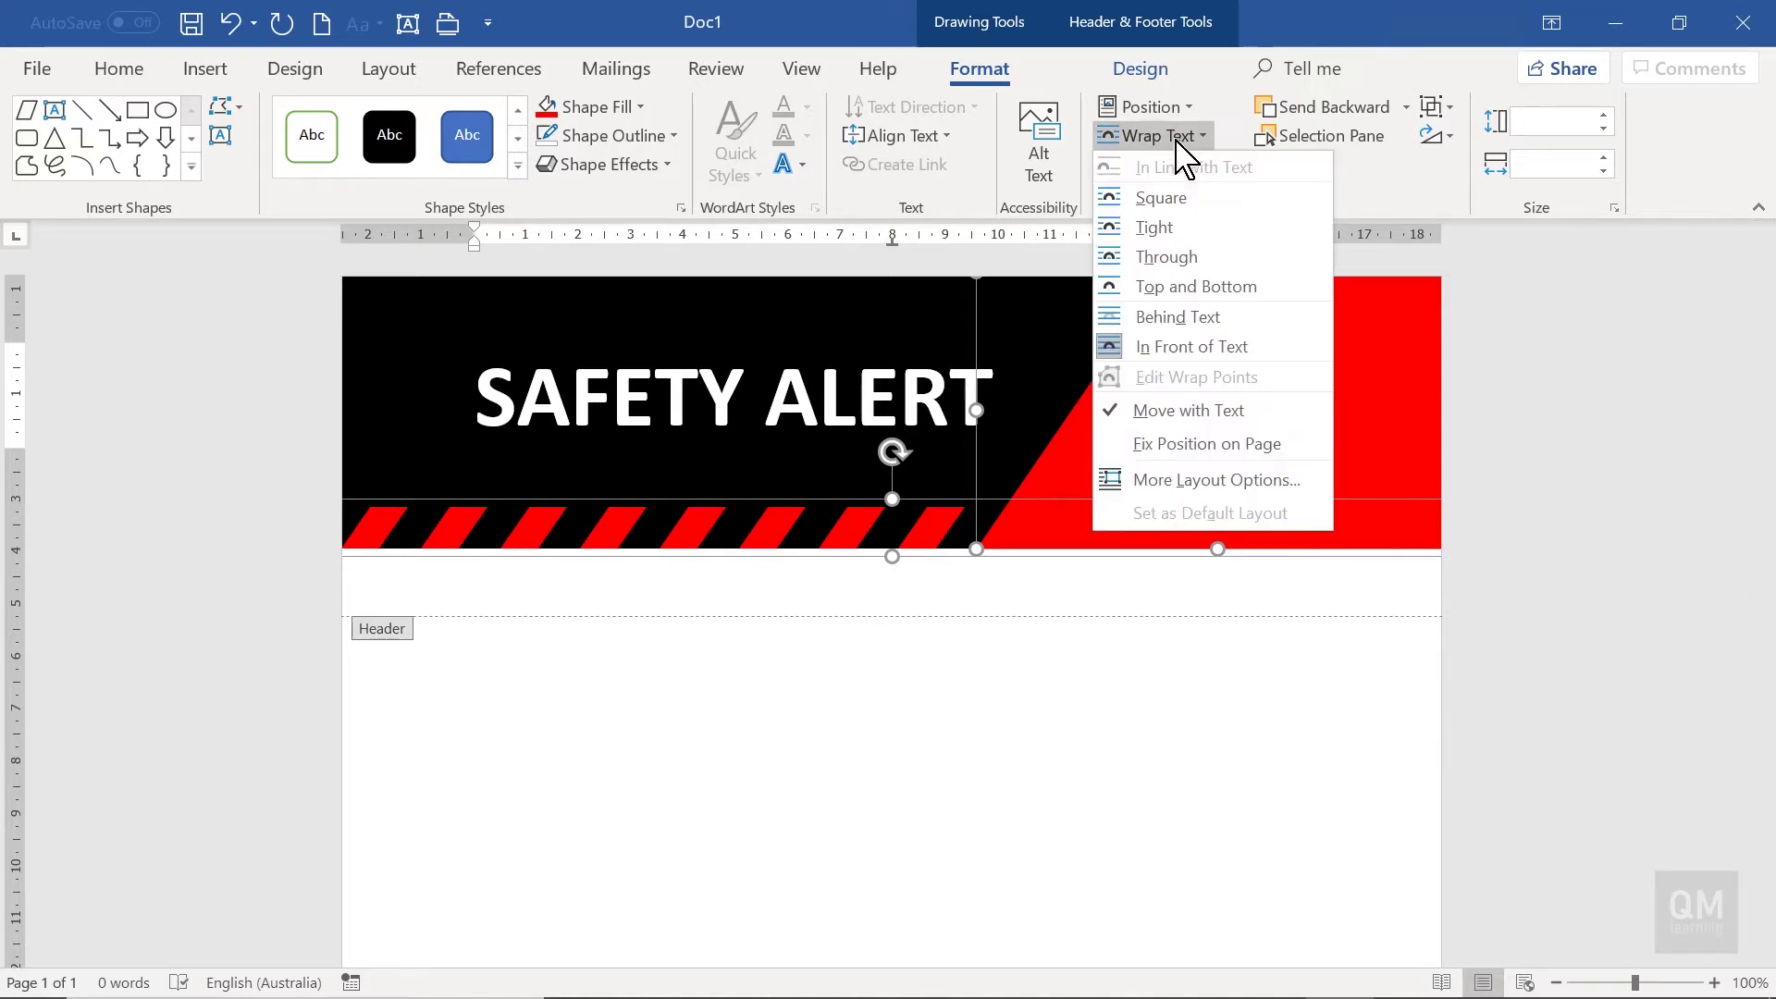
pyautogui.click(1198, 319)
# - Ungroup the stripe band into separate stripes
pyautogui.click(952, 495)
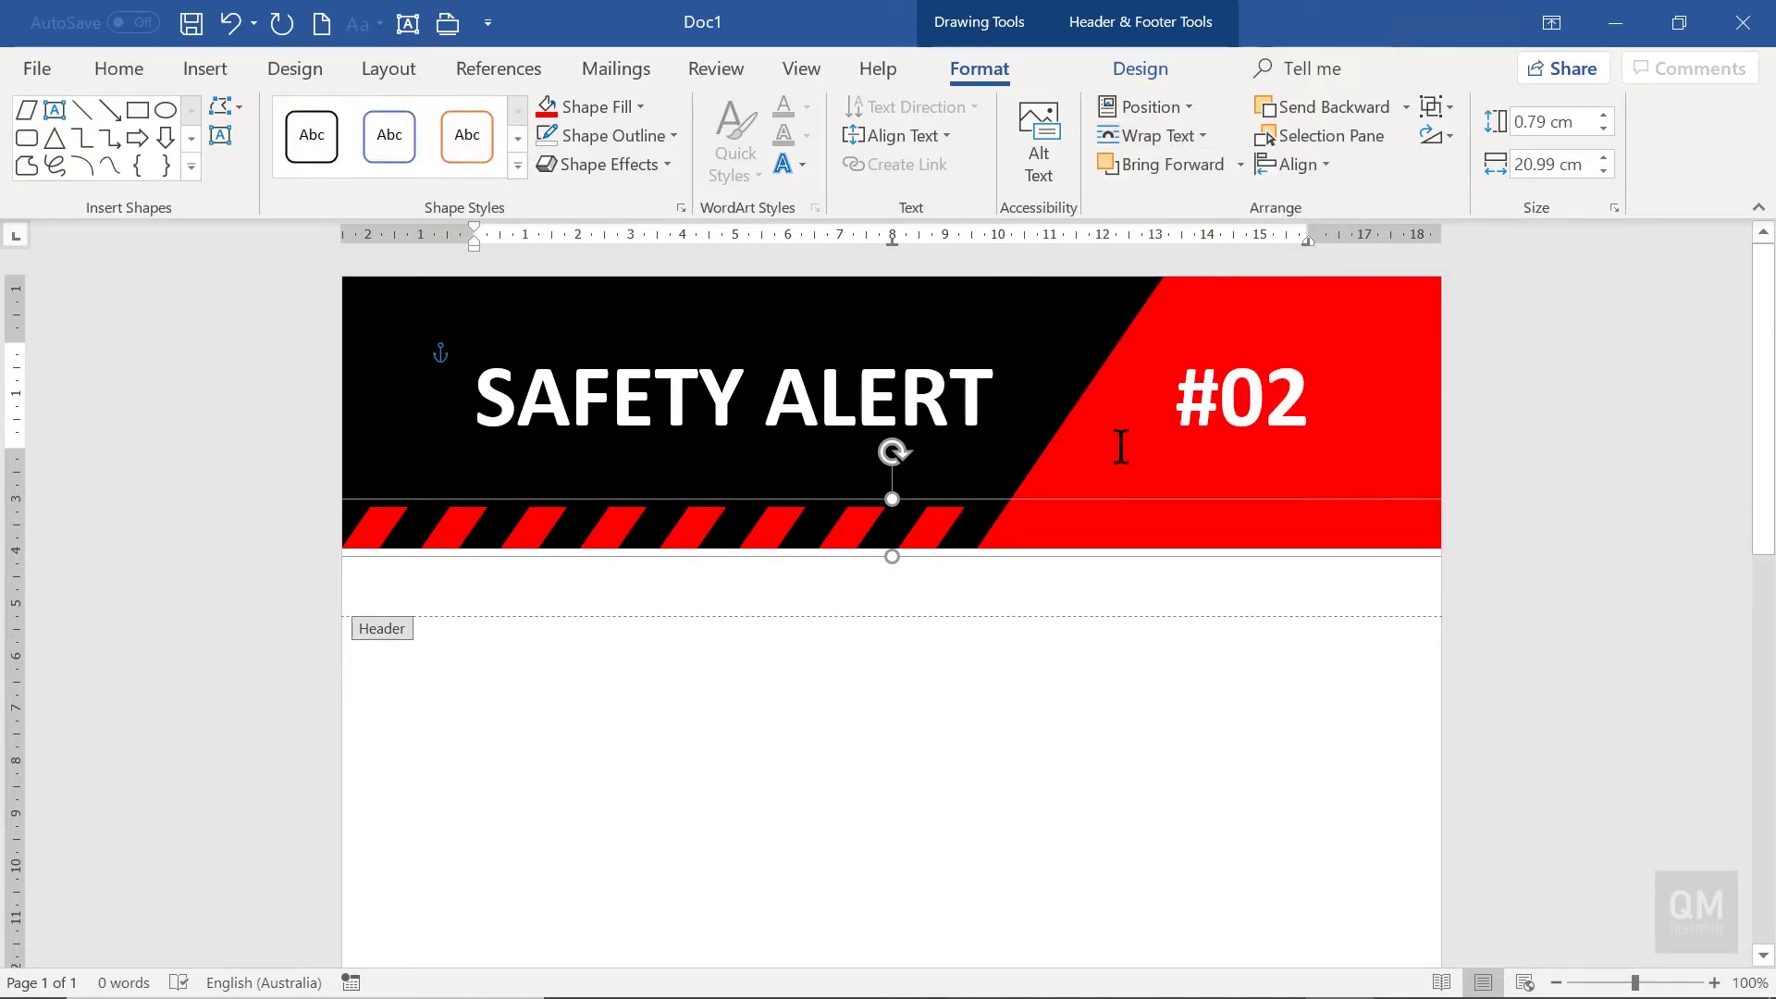
pyautogui.click(1448, 107)
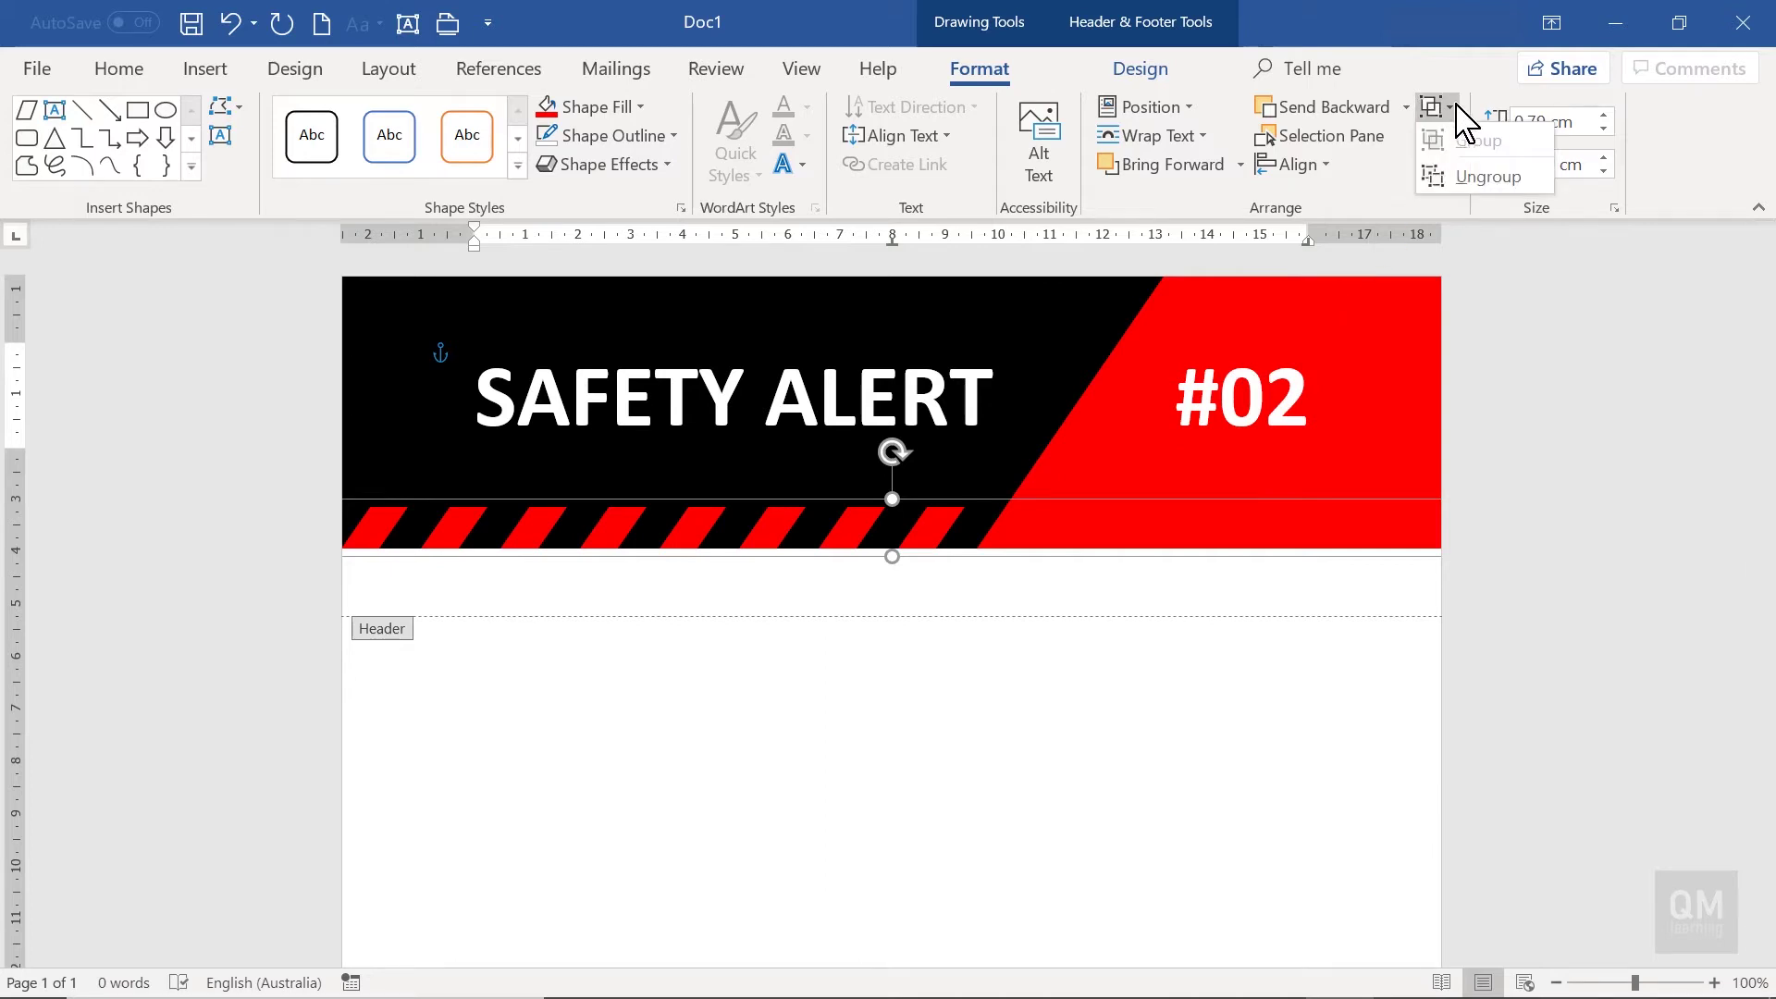
pyautogui.click(1466, 178)
pyautogui.click(1506, 495)
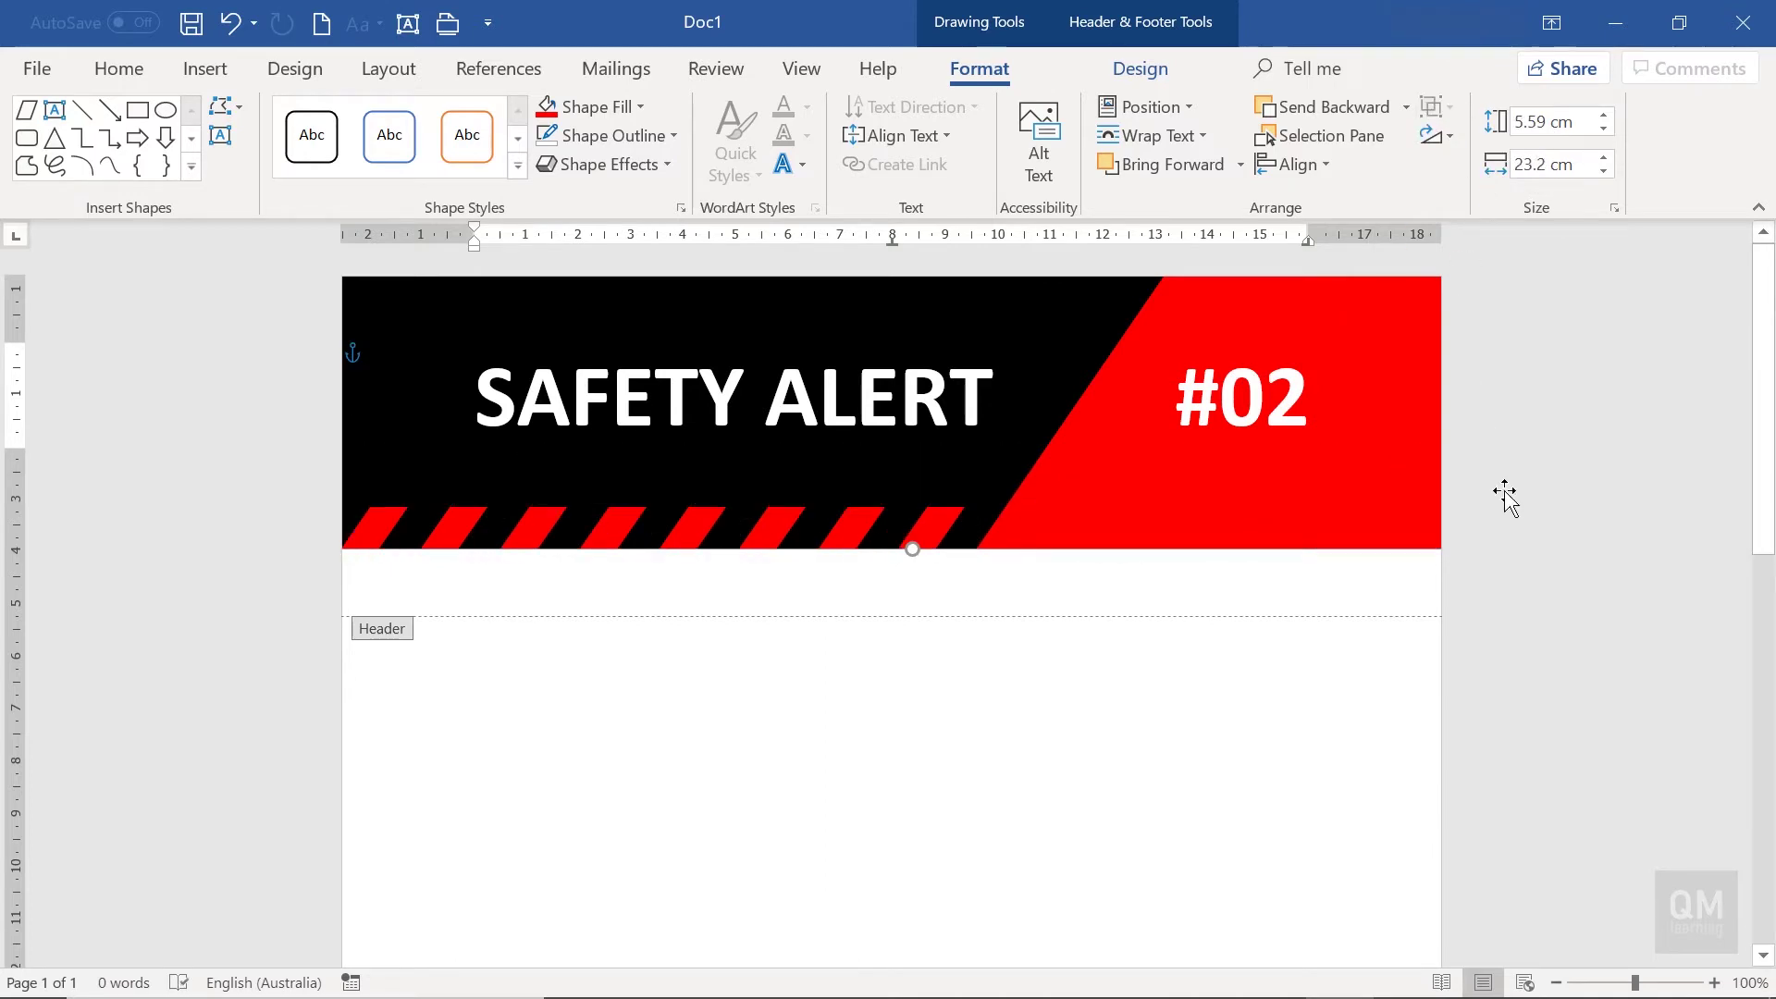
# - Turn the six stripes over the red shape black and nudge them right
pyautogui.click(1035, 532)
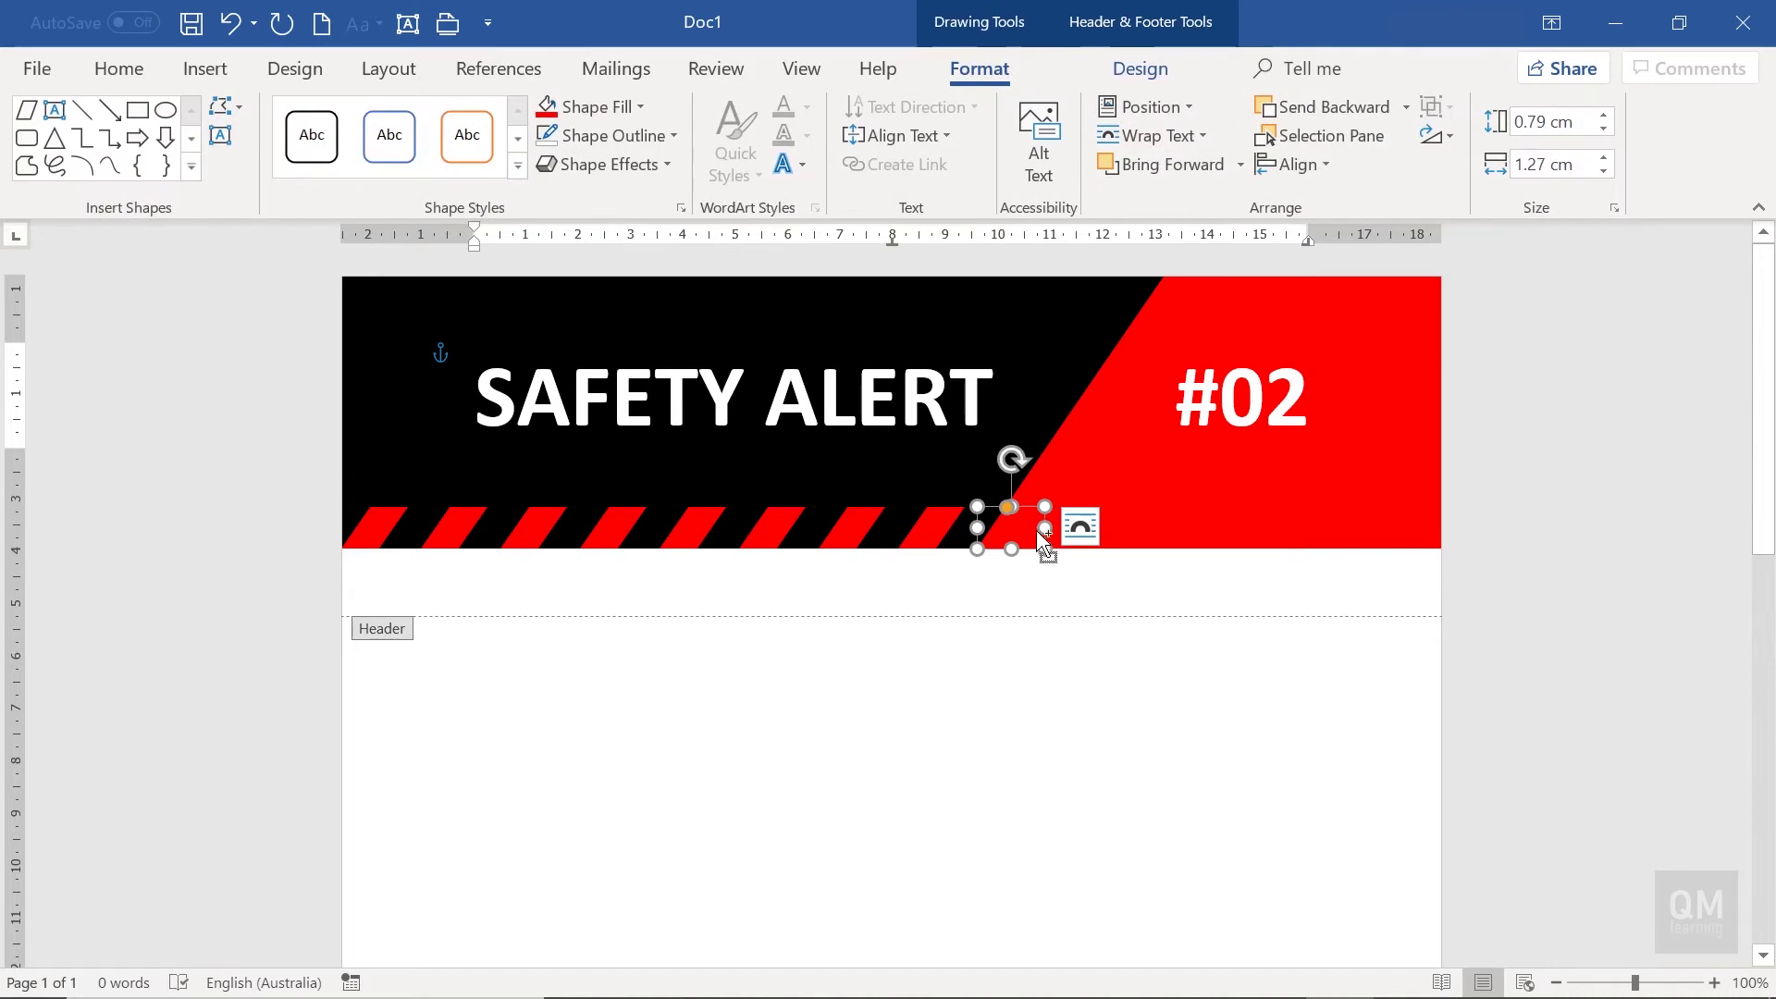
pyautogui.keyDown('shift'); pyautogui.click(1110, 525); pyautogui.keyUp('shift')
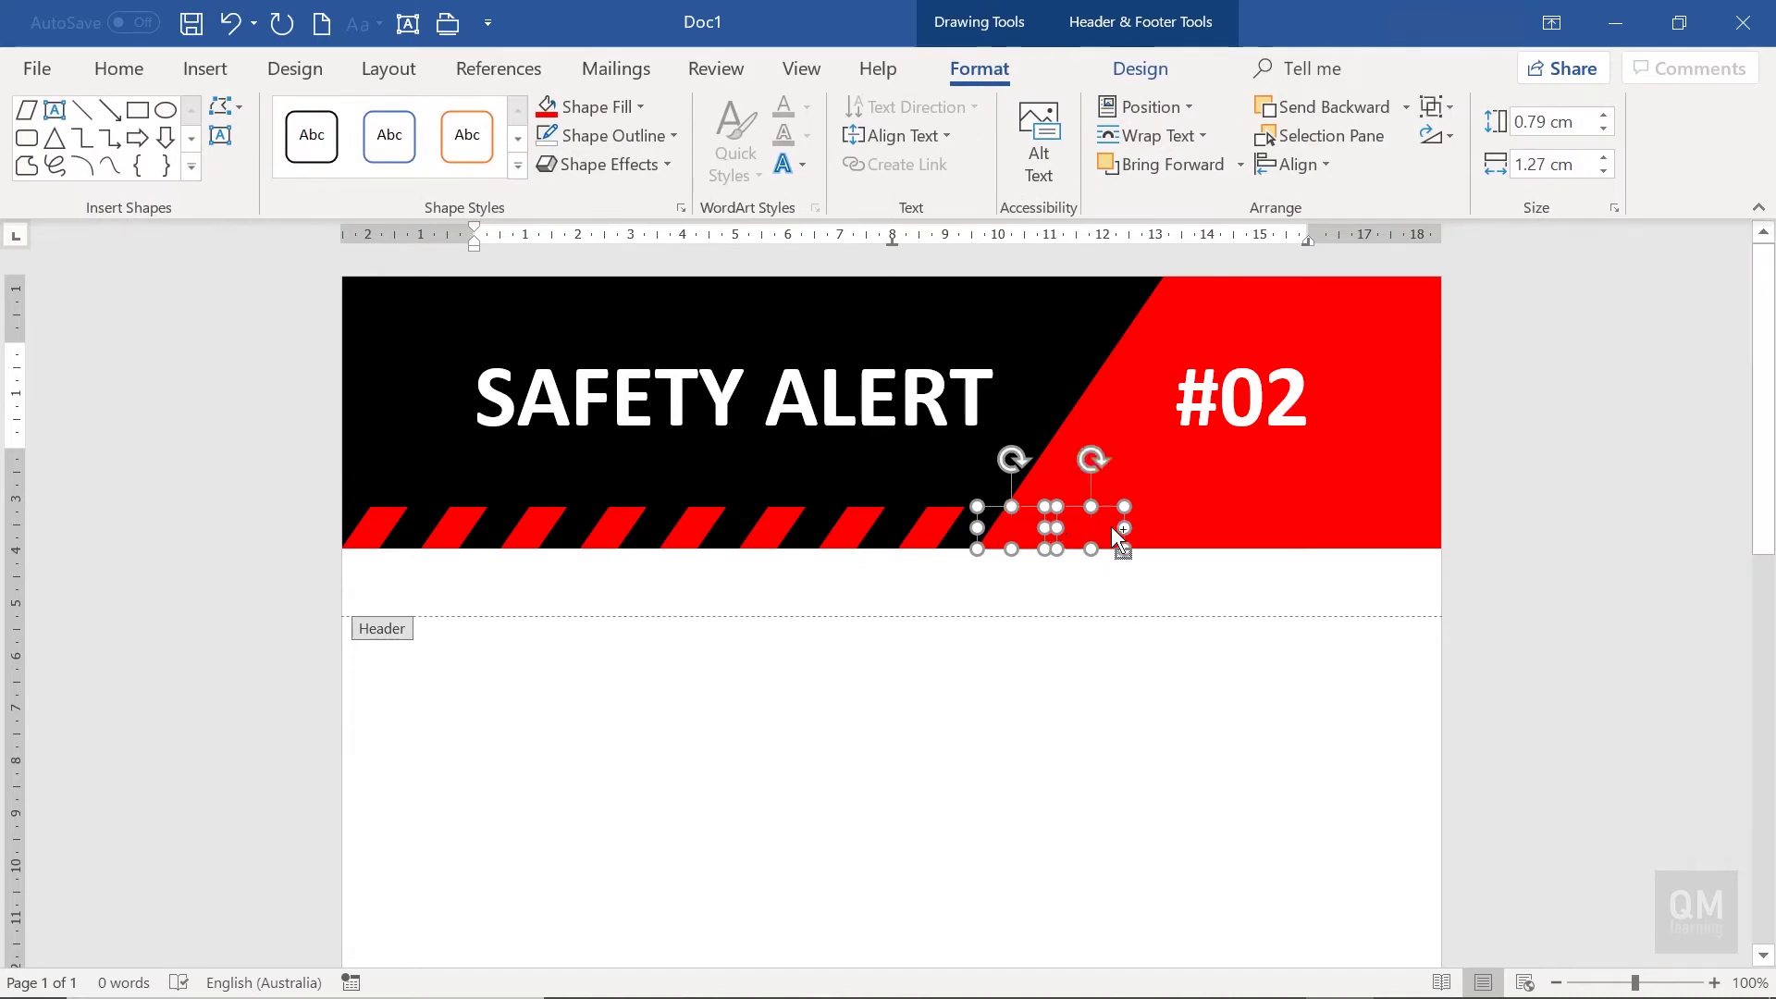
pyautogui.keyDown('shift'); pyautogui.click(1179, 521); pyautogui.keyUp('shift')
pyautogui.keyDown('shift'); pyautogui.click(1244, 525); pyautogui.keyUp('shift')
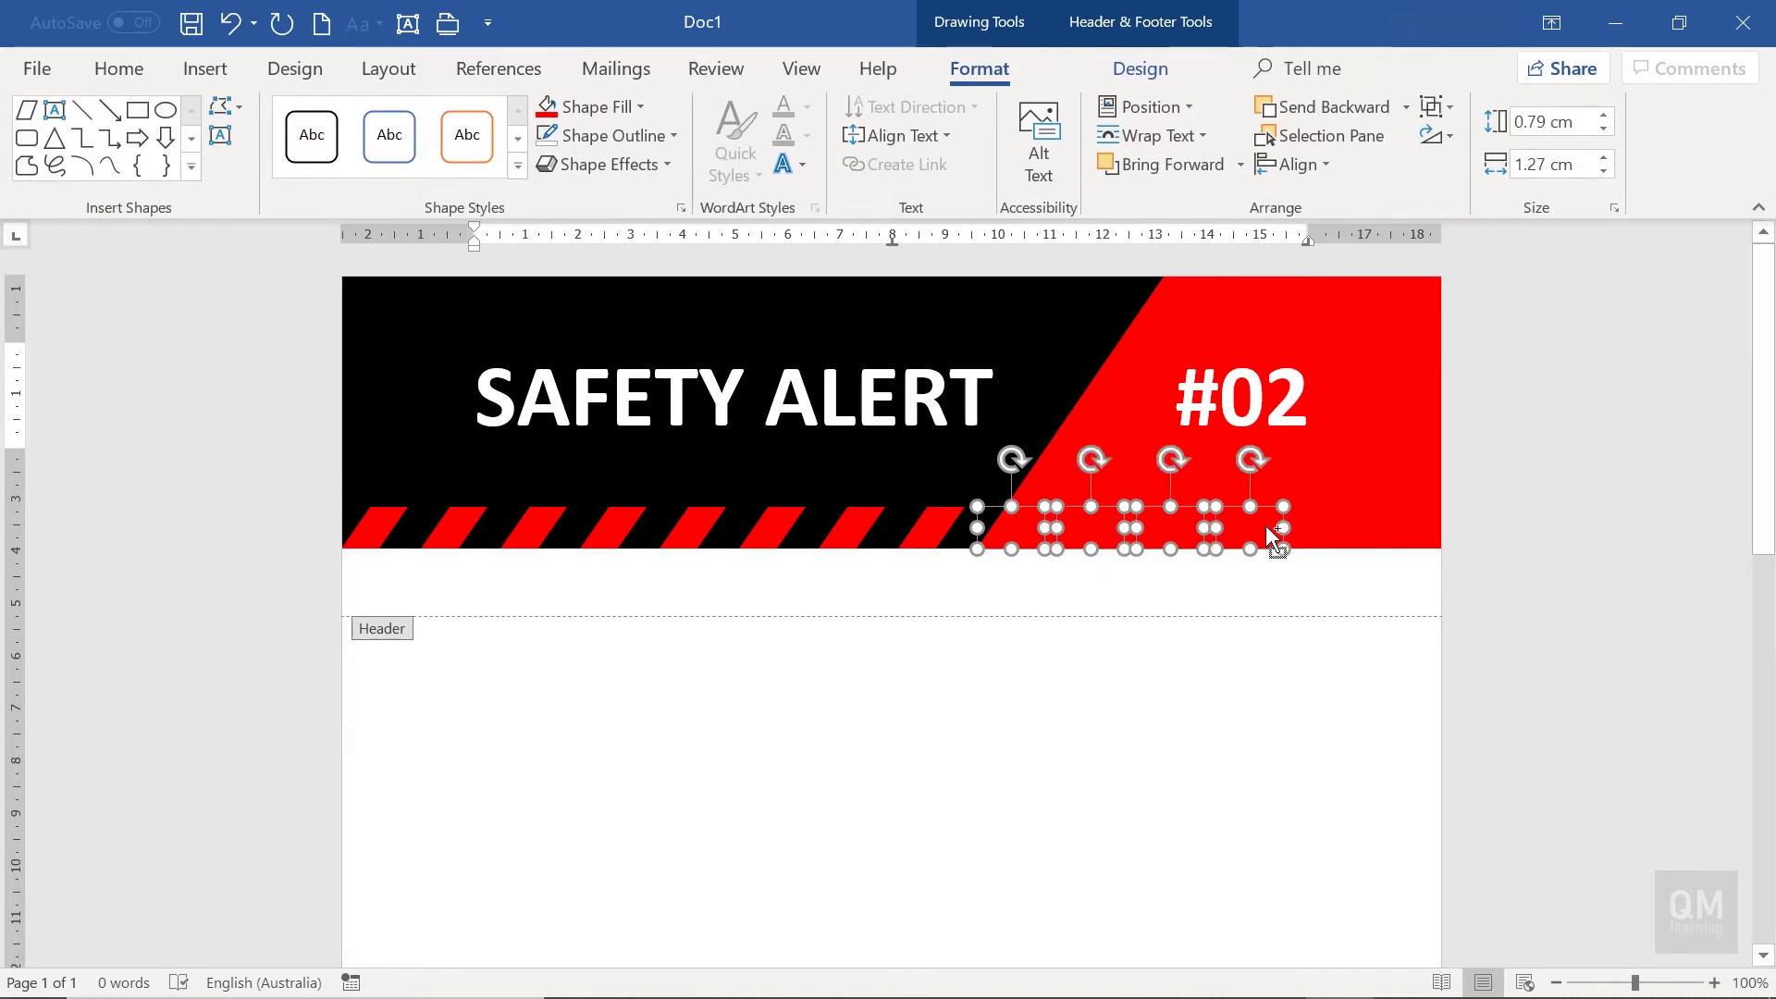
pyautogui.keyDown('shift'); pyautogui.click(1323, 525); pyautogui.keyUp('shift')
pyautogui.keyDown('shift'); pyautogui.click(1405, 526); pyautogui.keyUp('shift')
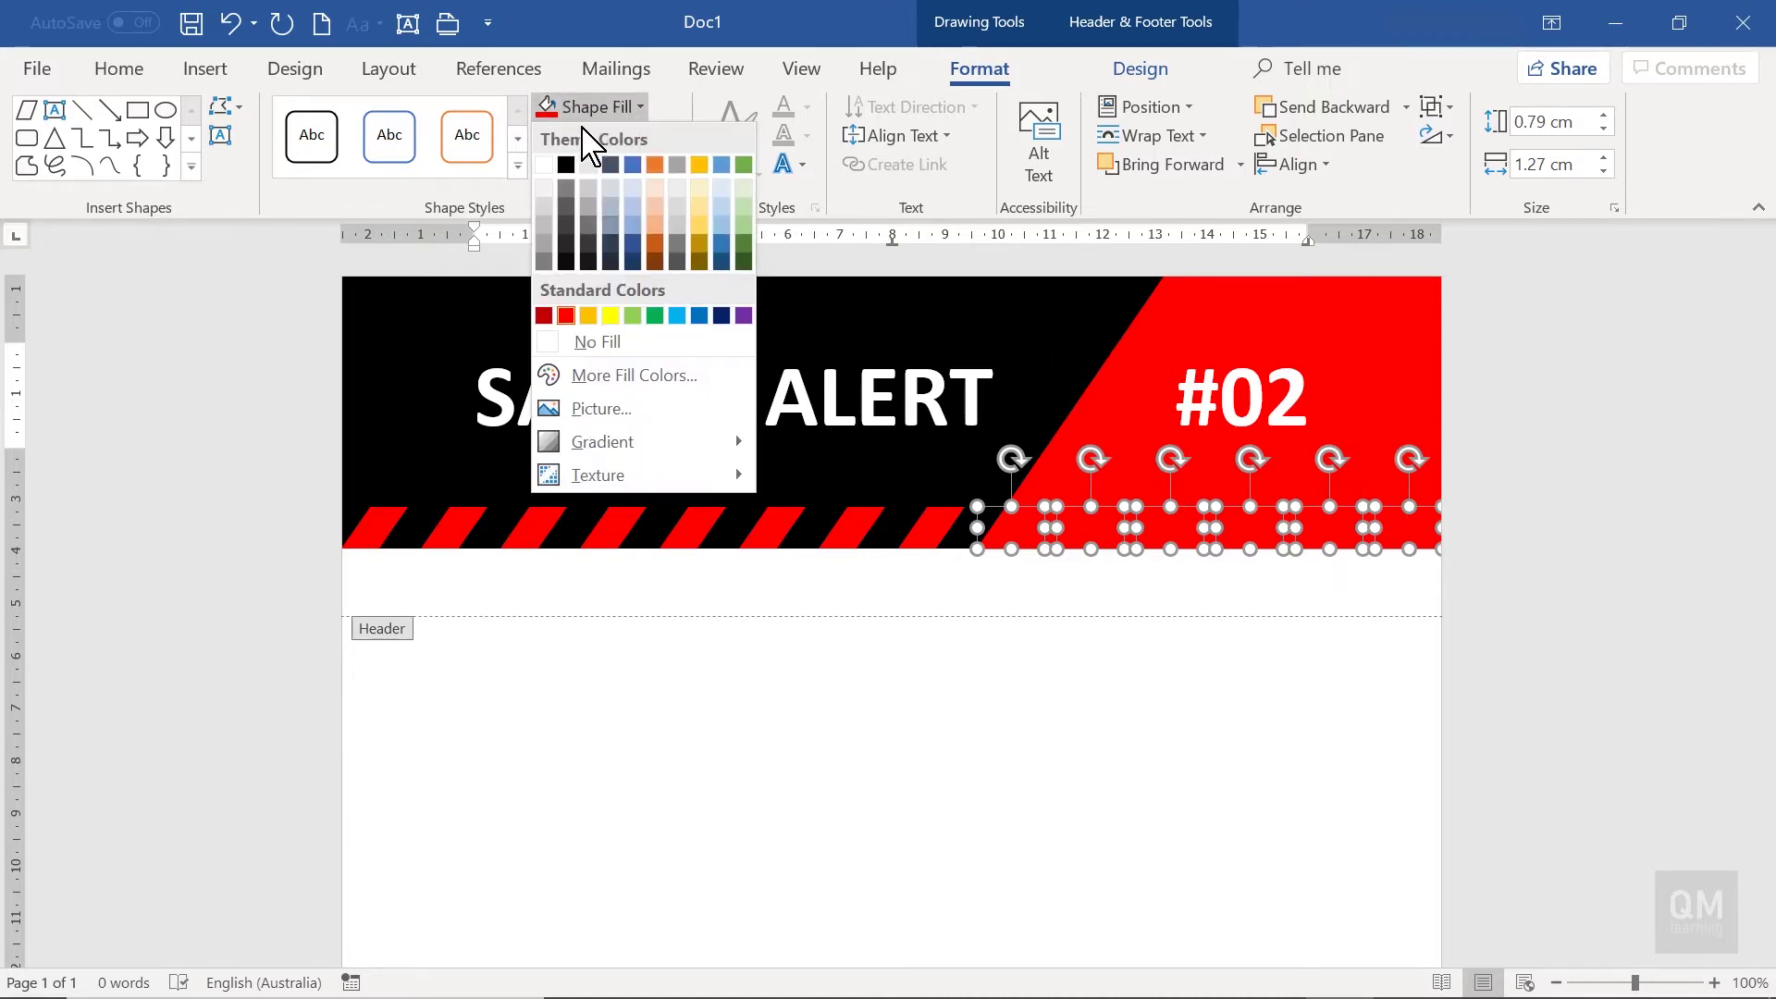
pyautogui.click(565, 166)
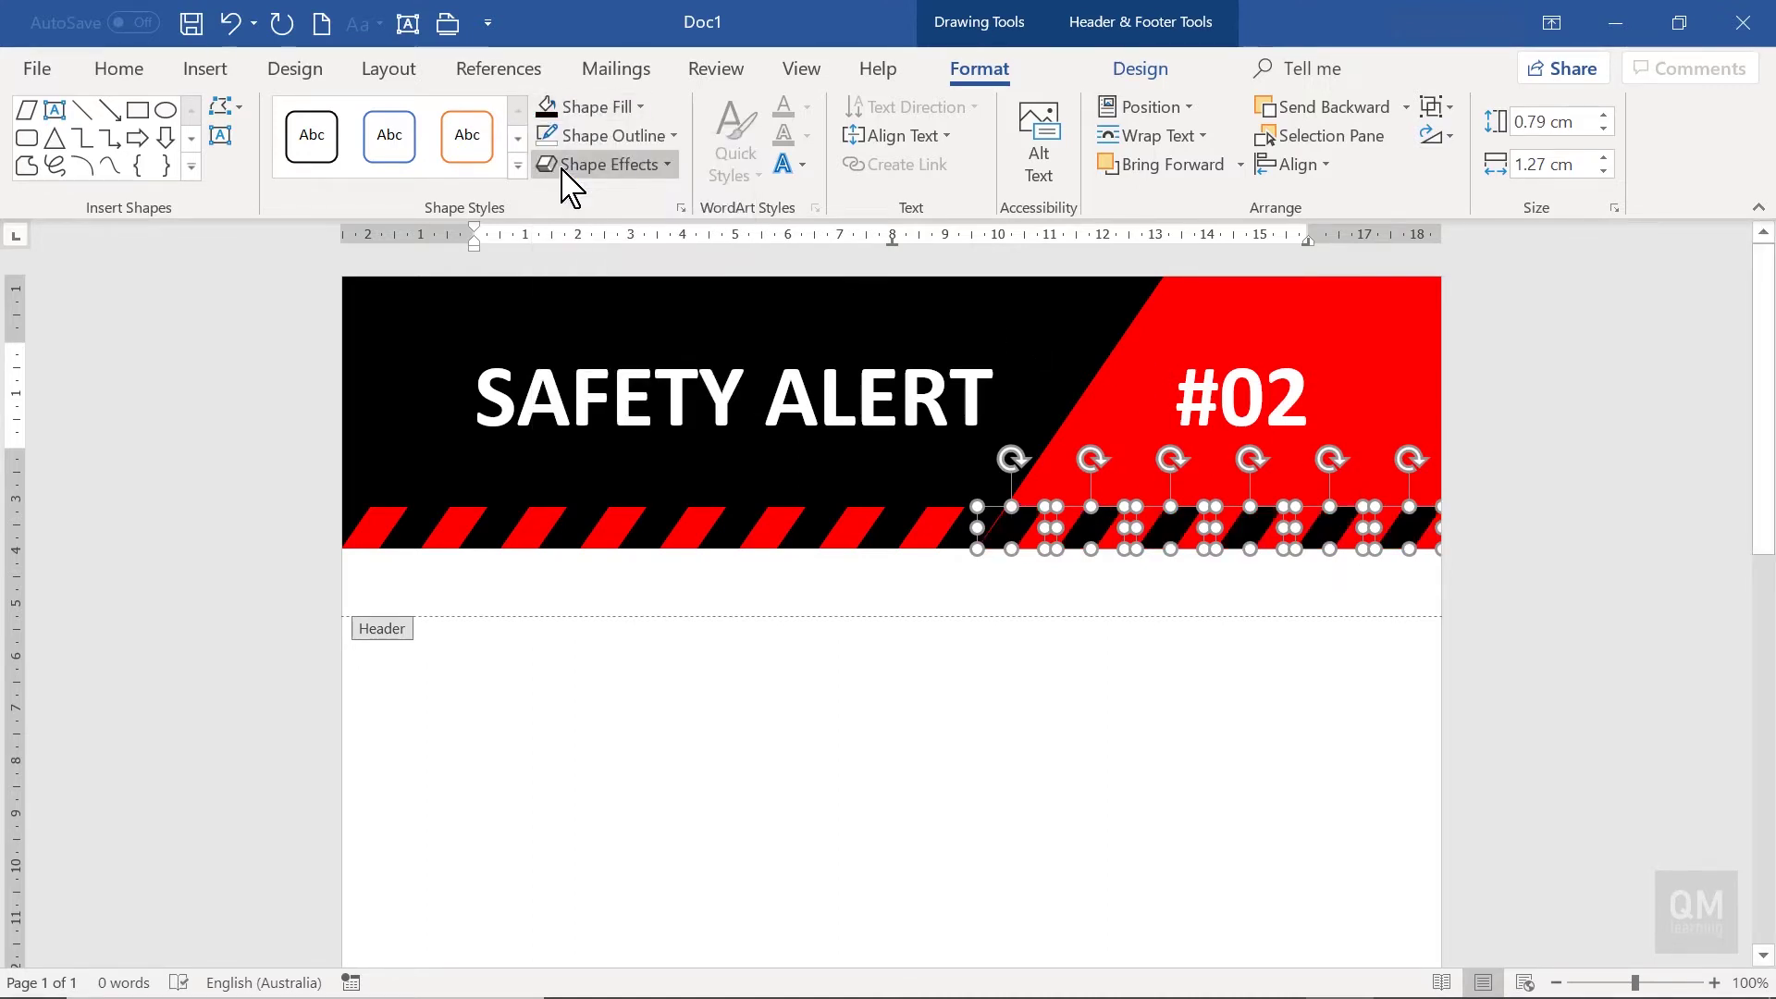
pyautogui.hotkey('ctrl', 'Right')
pyautogui.hotkey('ctrl', 'Right')
pyautogui.hotkey('ctrl', 'Right')
pyautogui.hotkey('ctrl', 'Right')
pyautogui.hotkey('ctrl', 'Right')
pyautogui.hotkey('ctrl', 'Right')
pyautogui.hotkey('ctrl', 'Right')
pyautogui.hotkey('ctrl', 'Right')
pyautogui.hotkey('ctrl', 'Right')
pyautogui.hotkey('ctrl', 'Right')
pyautogui.hotkey('ctrl', 'Right')
pyautogui.hotkey('ctrl', 'Right')
pyautogui.hotkey('ctrl', 'Right')
pyautogui.hotkey('ctrl', 'Right')
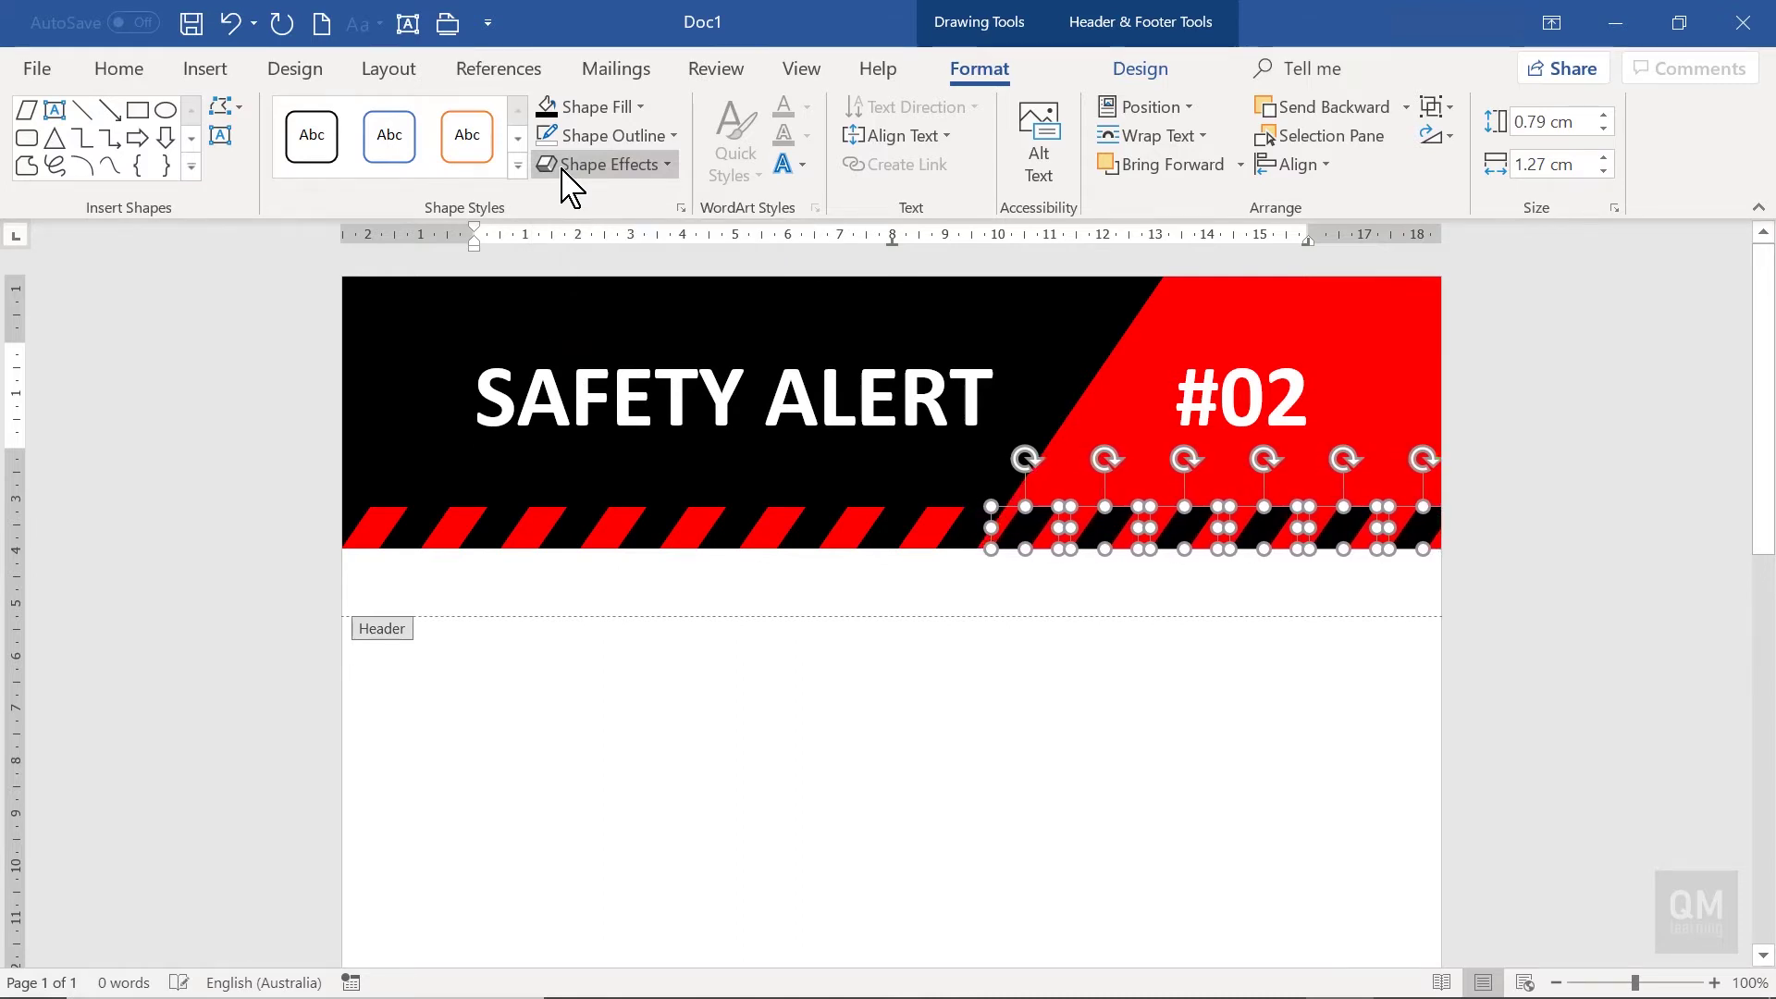
pyautogui.hotkey('ctrl', 'Right')
pyautogui.hotkey('ctrl', 'Right')
pyautogui.hotkey('ctrl', 'Right')
pyautogui.hotkey('ctrl', 'Right')
pyautogui.hotkey('ctrl', 'Right')
pyautogui.hotkey('ctrl', 'Right')
pyautogui.hotkey('ctrl', 'Right')
pyautogui.hotkey('ctrl', 'Right')
pyautogui.hotkey('ctrl', 'Right')
pyautogui.hotkey('ctrl', 'Right')
pyautogui.hotkey('ctrl', 'Right')
pyautogui.hotkey('ctrl', 'Right')
pyautogui.hotkey('ctrl', 'Right')
pyautogui.hotkey('ctrl', 'Right')
pyautogui.hotkey('ctrl', 'Right')
pyautogui.hotkey('ctrl', 'Right')
pyautogui.hotkey('ctrl', 'Right')
pyautogui.hotkey('ctrl', 'Right')
pyautogui.hotkey('ctrl', 'Right')
pyautogui.hotkey('ctrl', 'Right')
pyautogui.click(1626, 552)
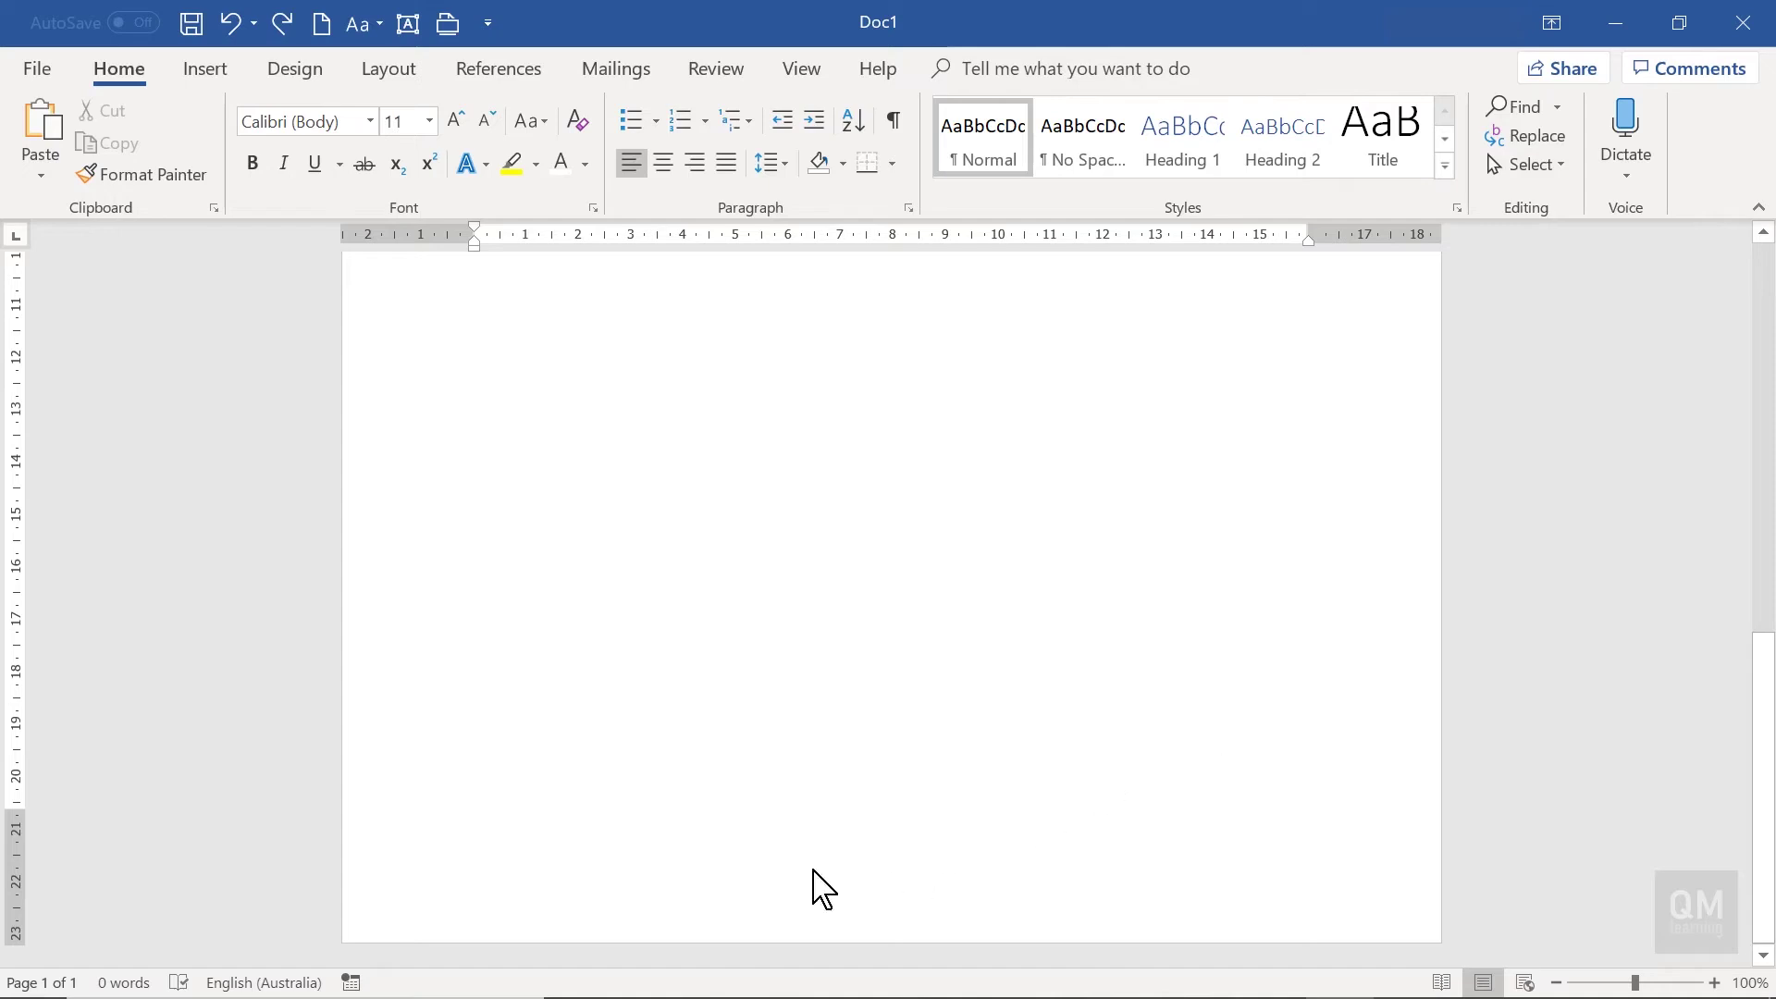
# - Start editing the empty footer in the page's bottom margin
pyautogui.doubleClick(686, 874)
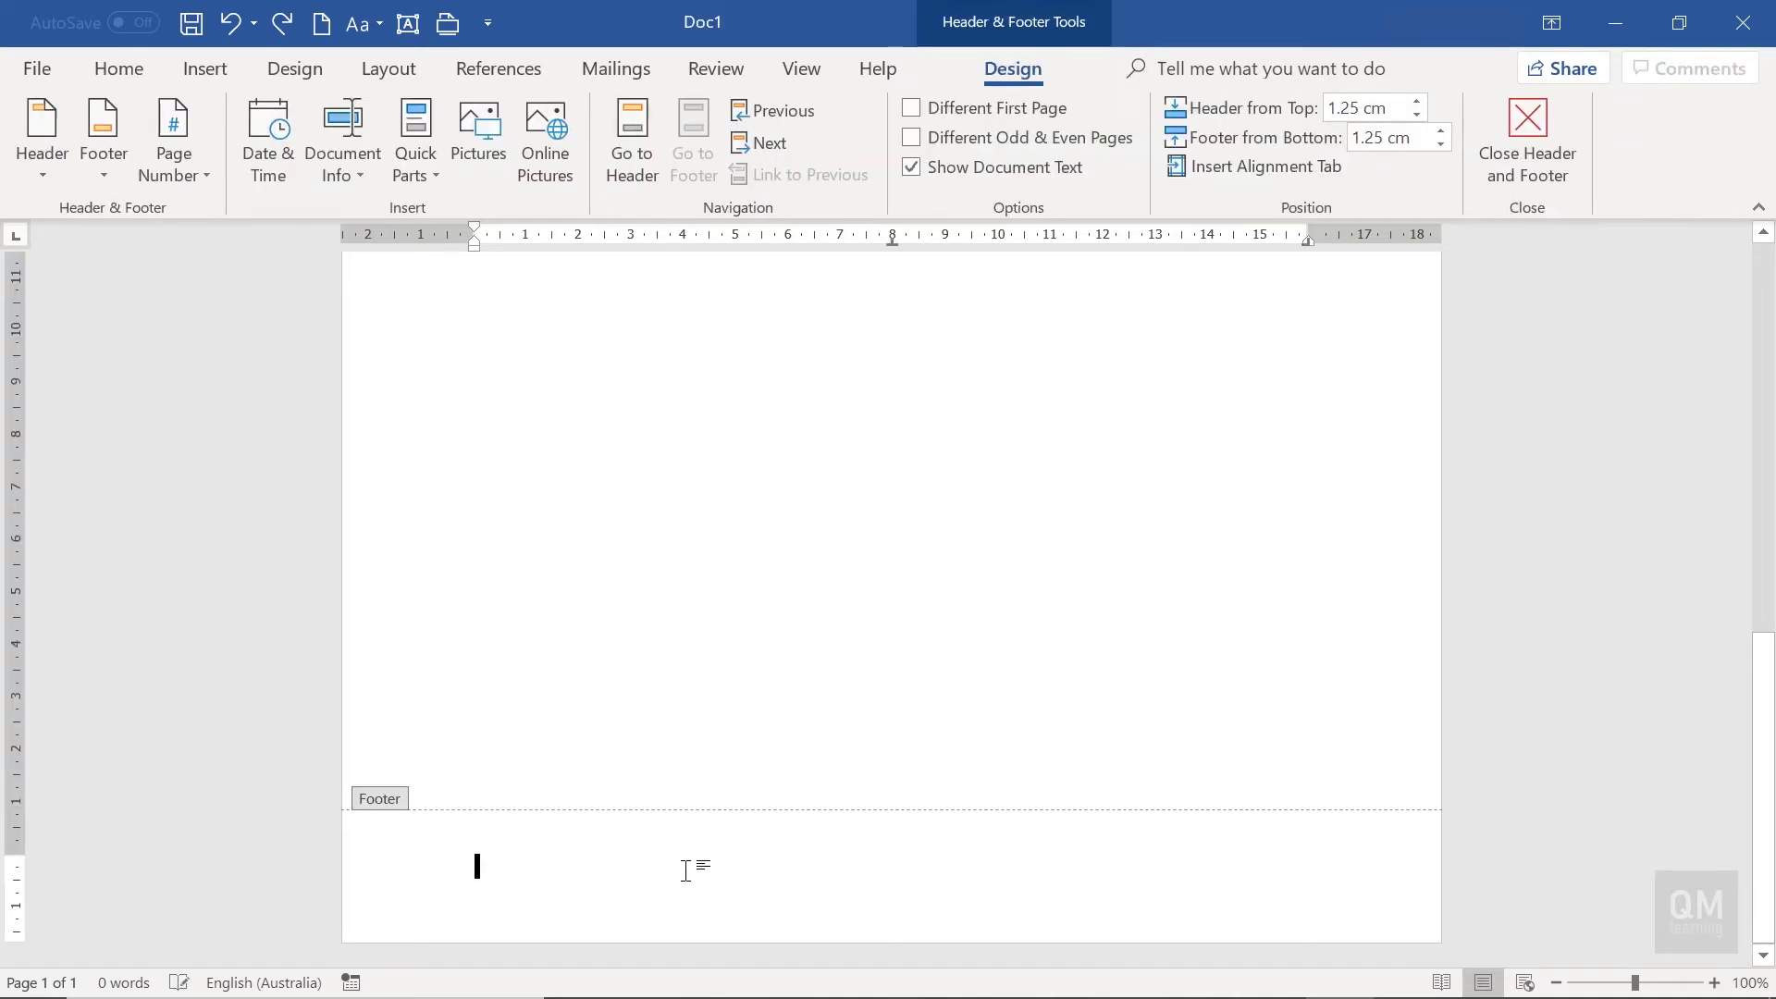
# - Type the two footer lines 'SAFETY ALERT #02' and 'JANUARY 2020'
pyautogui.write('SAFETY ALER')
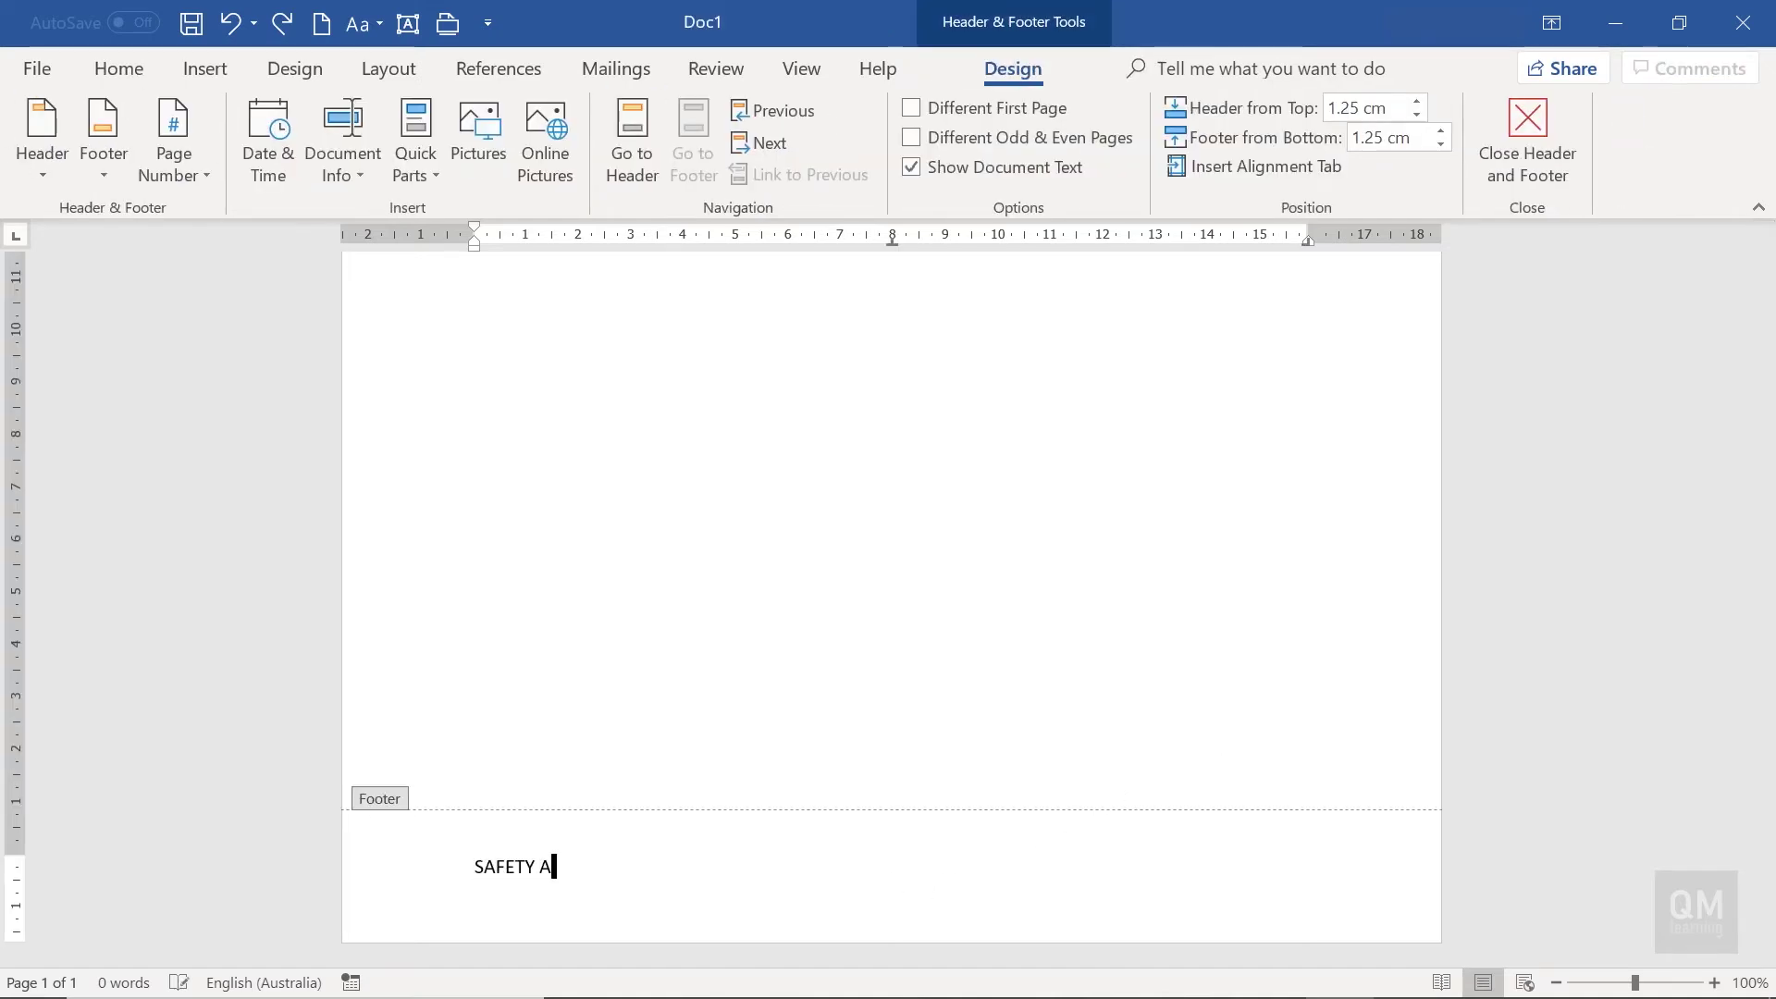
pyautogui.write('T #02')
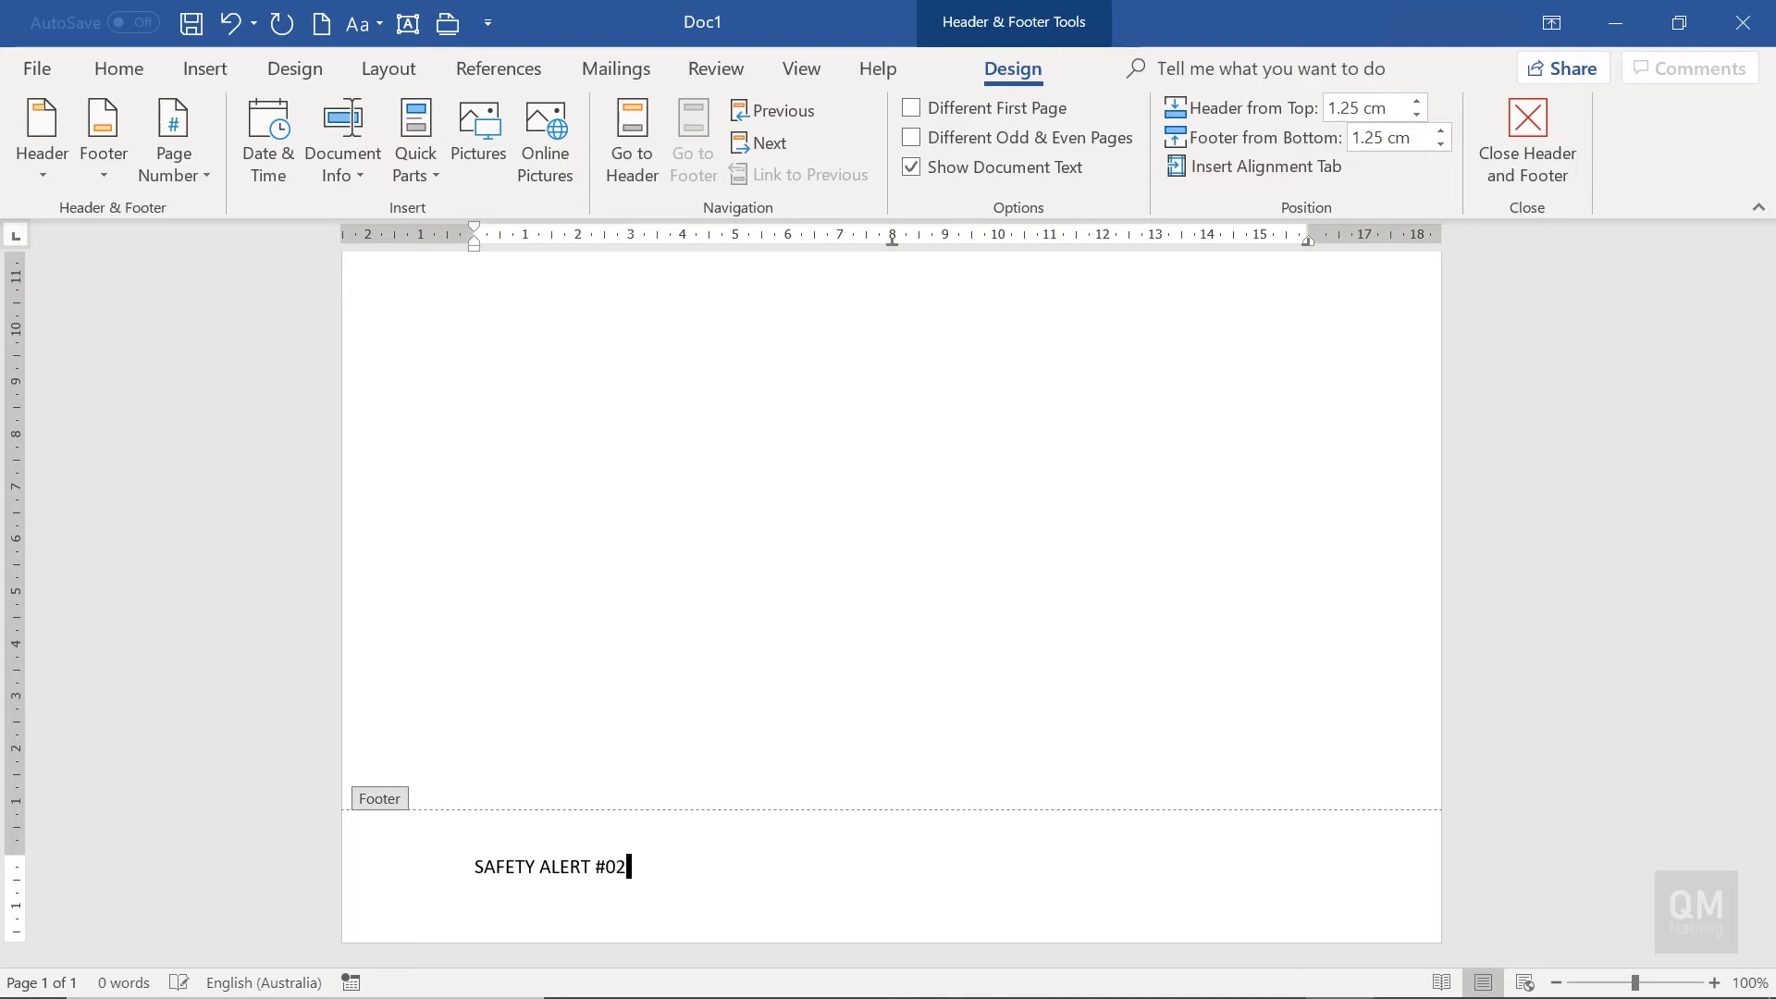
pyautogui.press('Return')
pyautogui.write('UARY 2020')
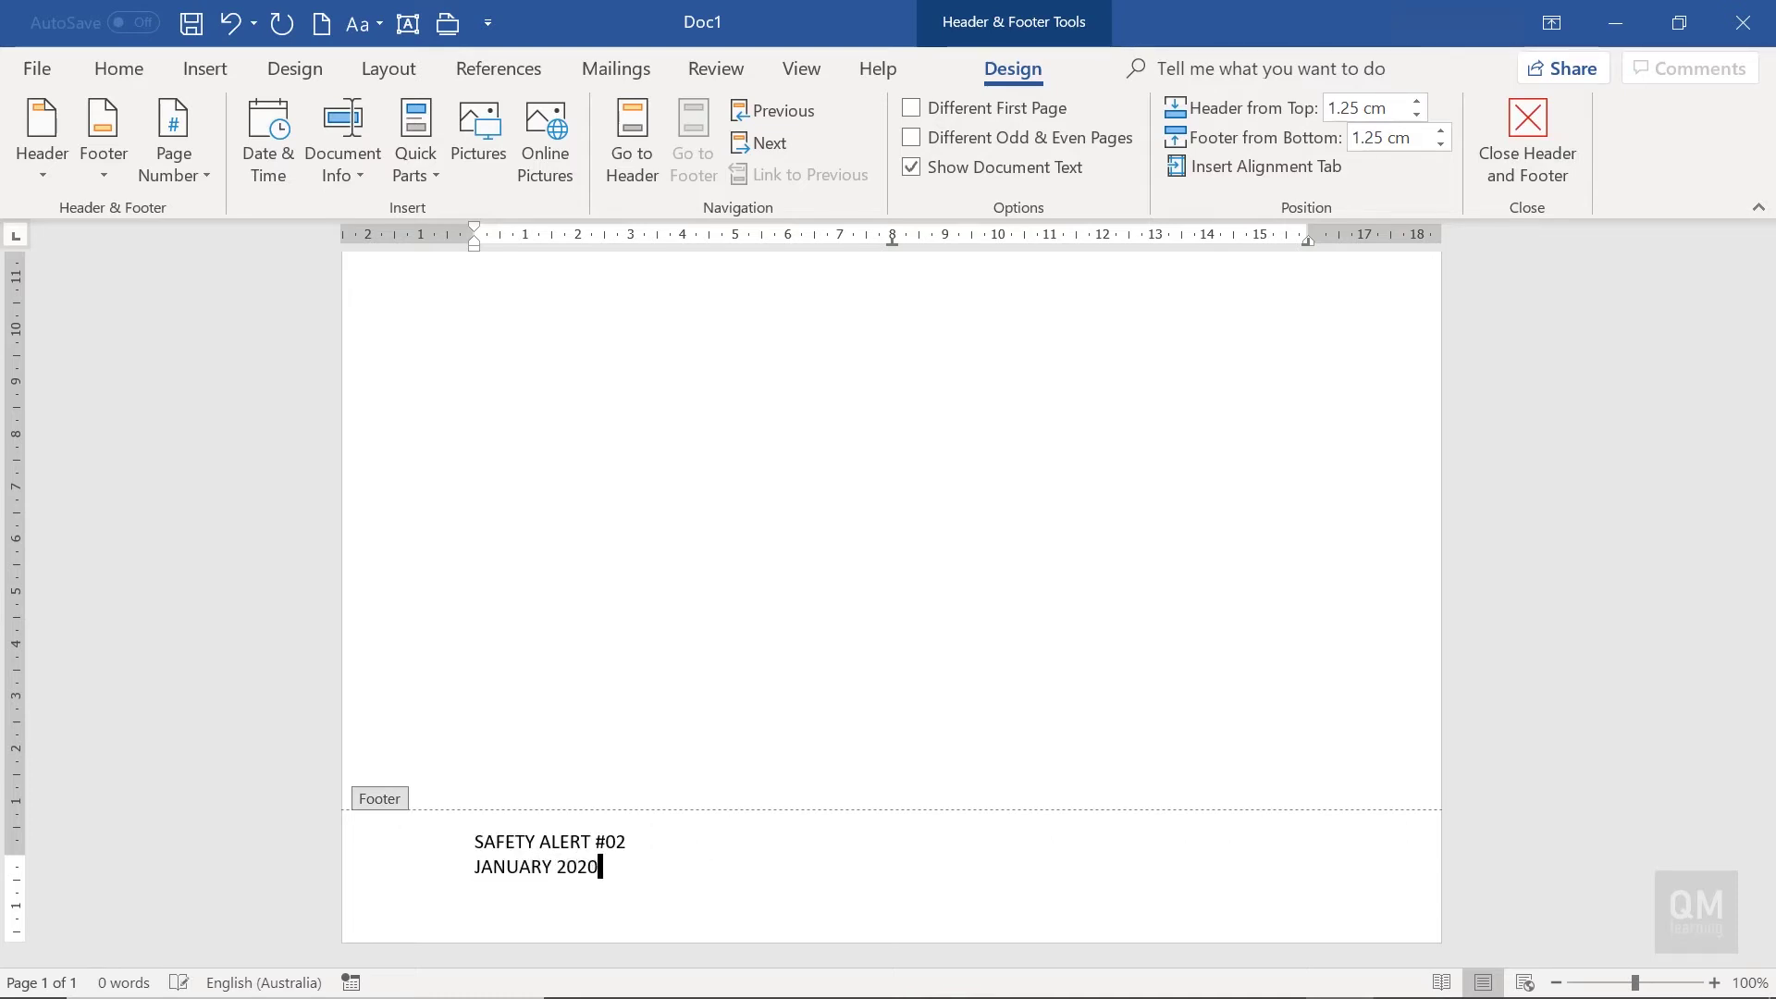
# - Make both footer lines bold, 14 pt and white, and raise the footer via the bottom margin
pyautogui.hotkey('ctrl', 'a')
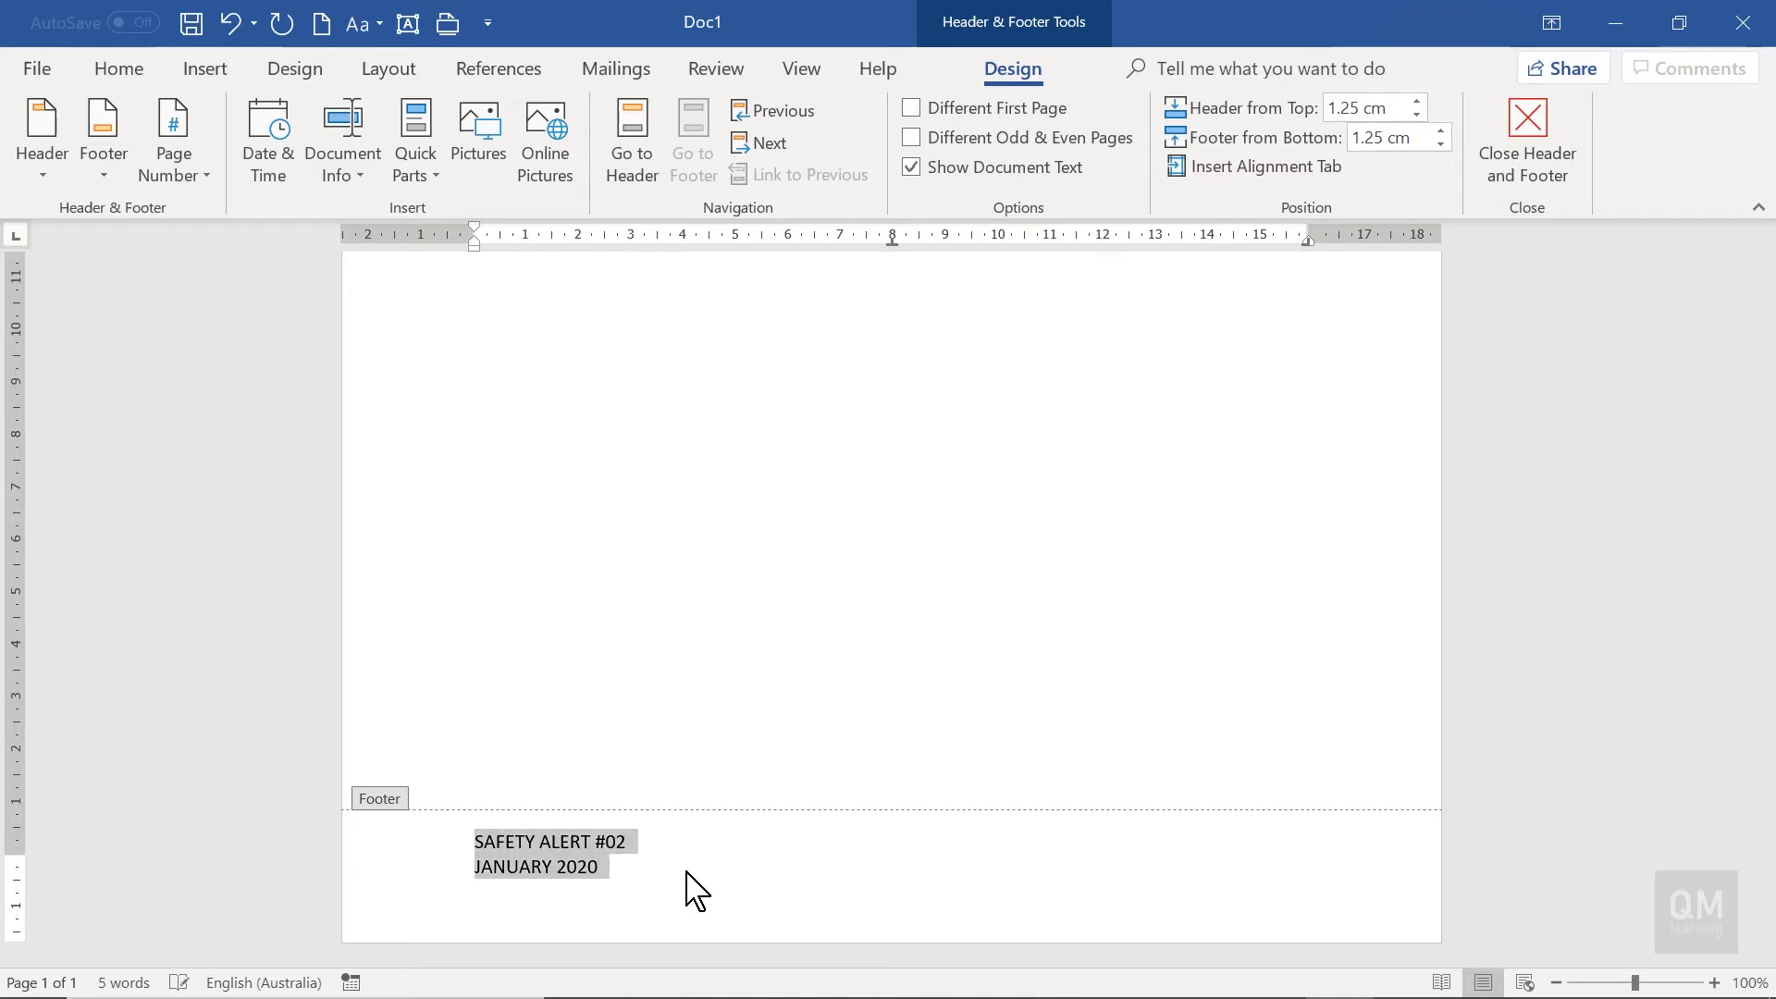
pyautogui.click(116, 72)
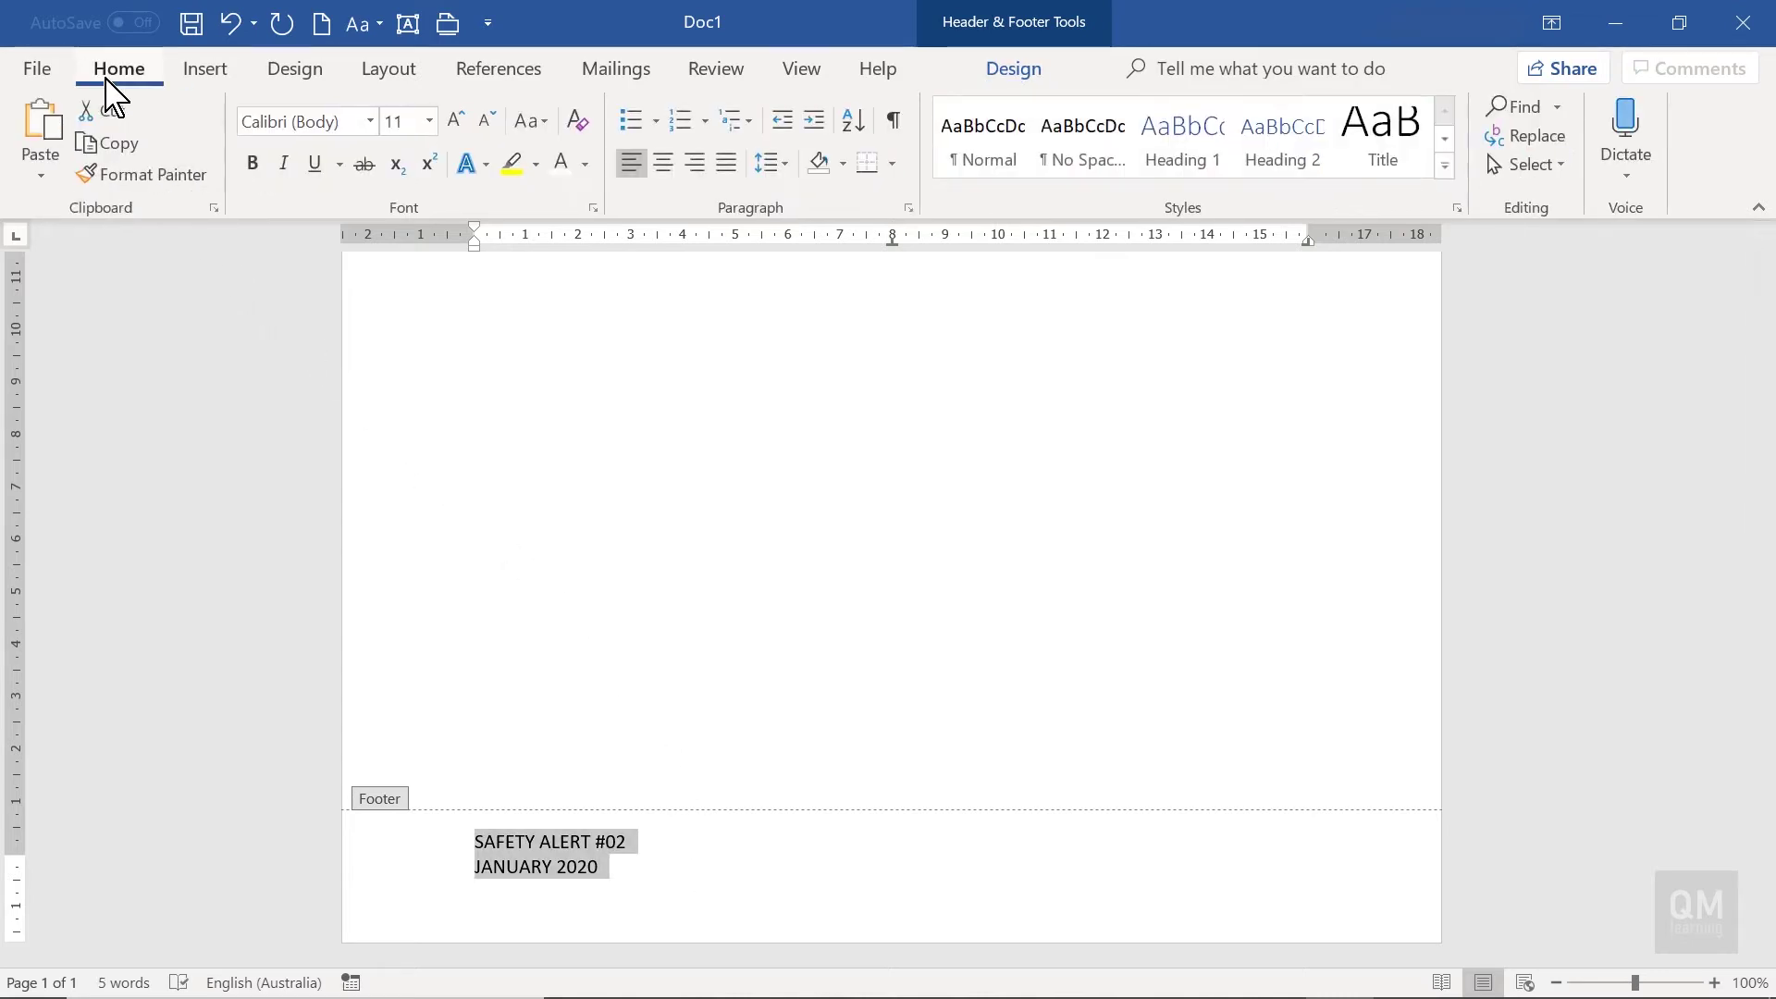
pyautogui.click(252, 166)
pyautogui.click(457, 121)
pyautogui.click(457, 122)
pyautogui.click(584, 163)
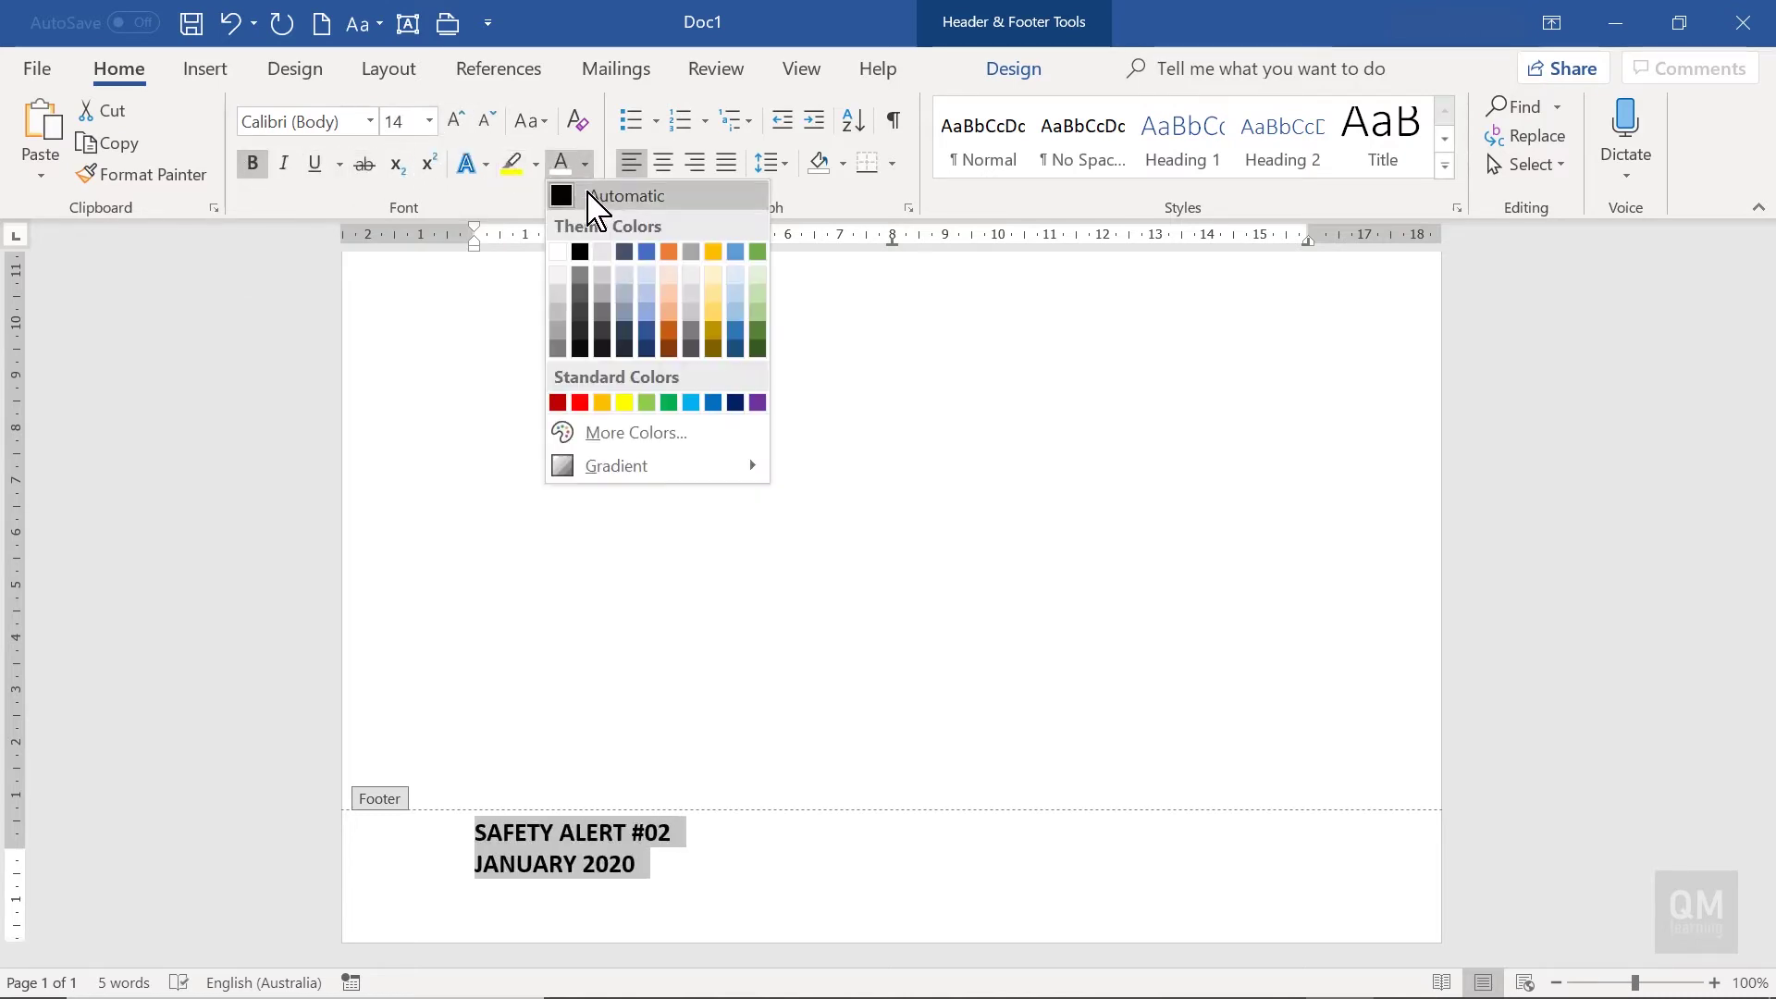
pyautogui.click(559, 253)
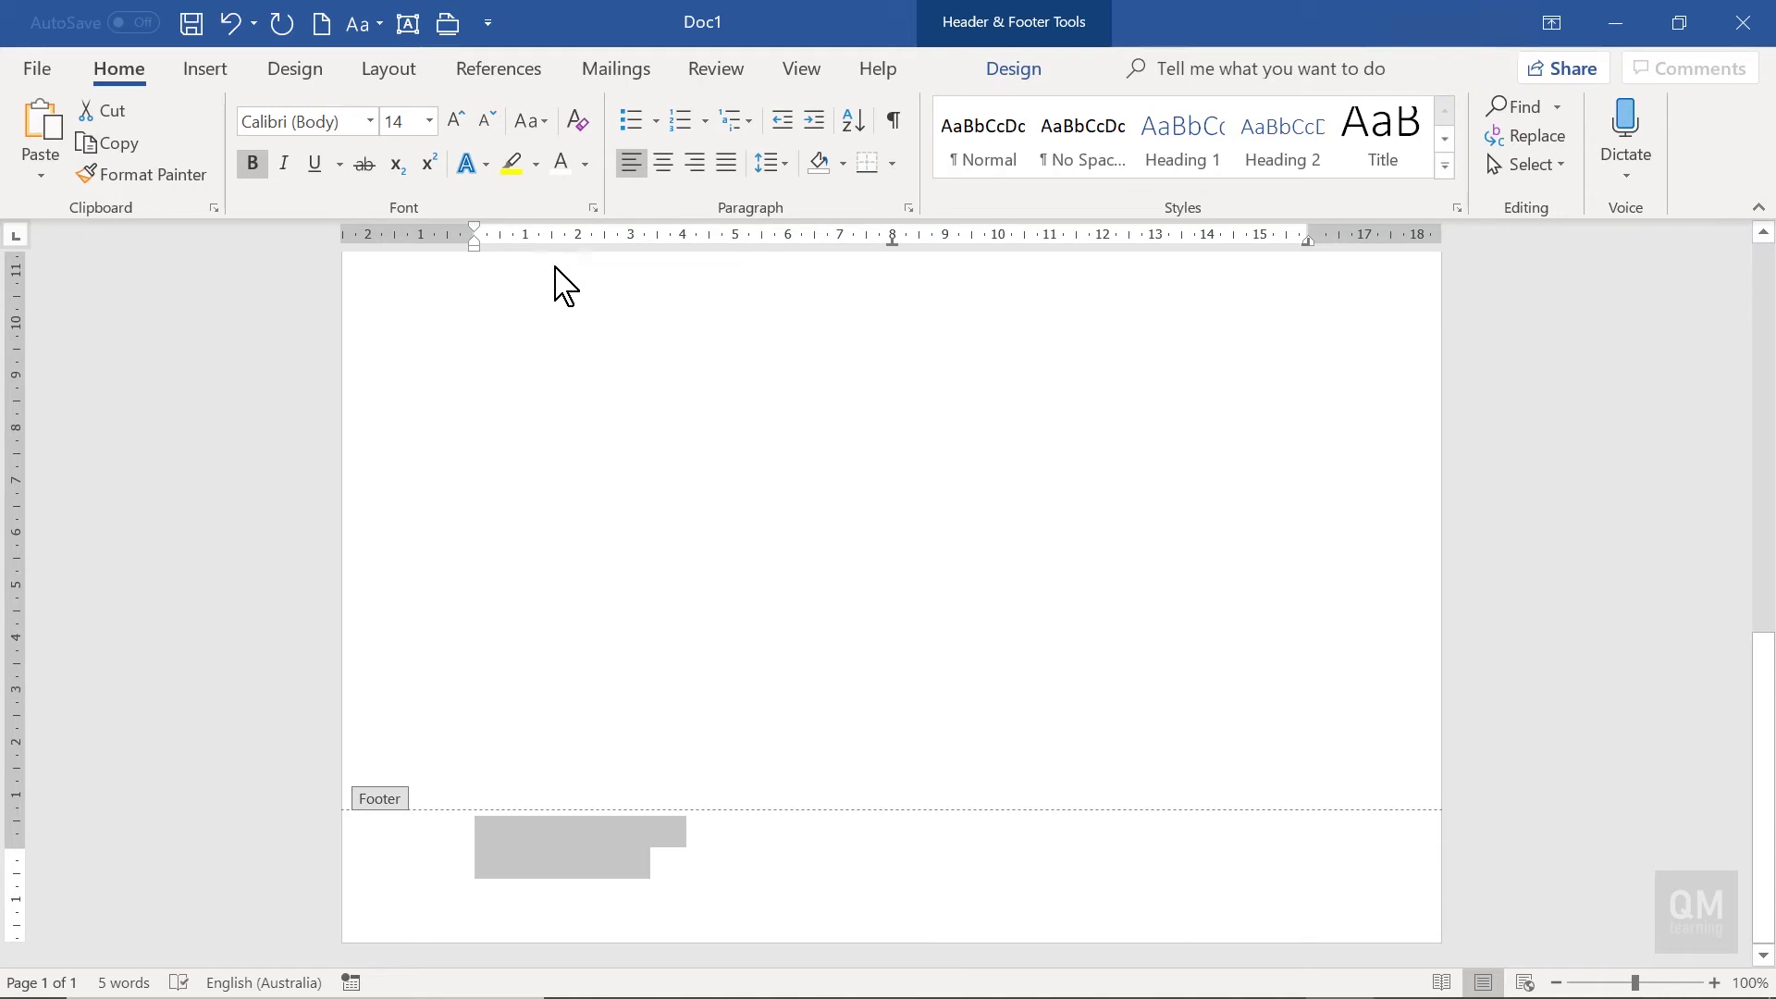
pyautogui.moveTo(19, 847)
pyautogui.mouseDown()
pyautogui.moveTo(19, 867)
pyautogui.moveTo(19, 837)
pyautogui.mouseUp()
pyautogui.click(207, 70)
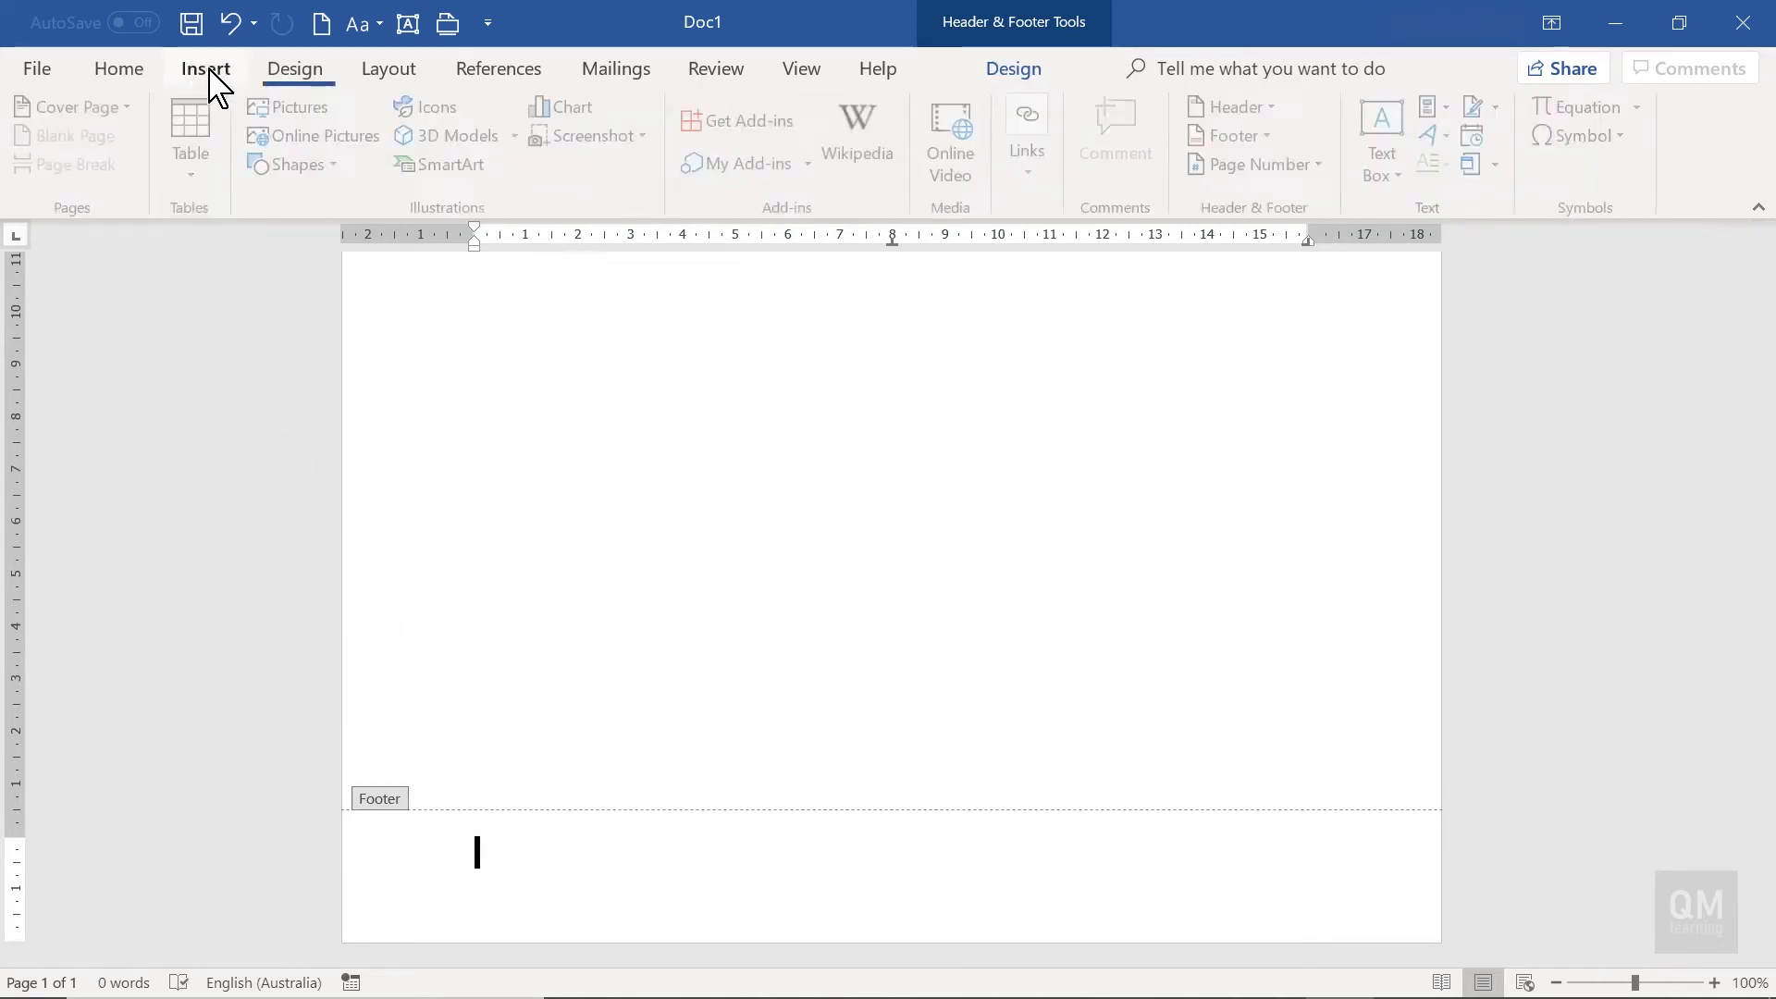
# - Draw a rectangle across the full width of the footer area
pyautogui.click(298, 165)
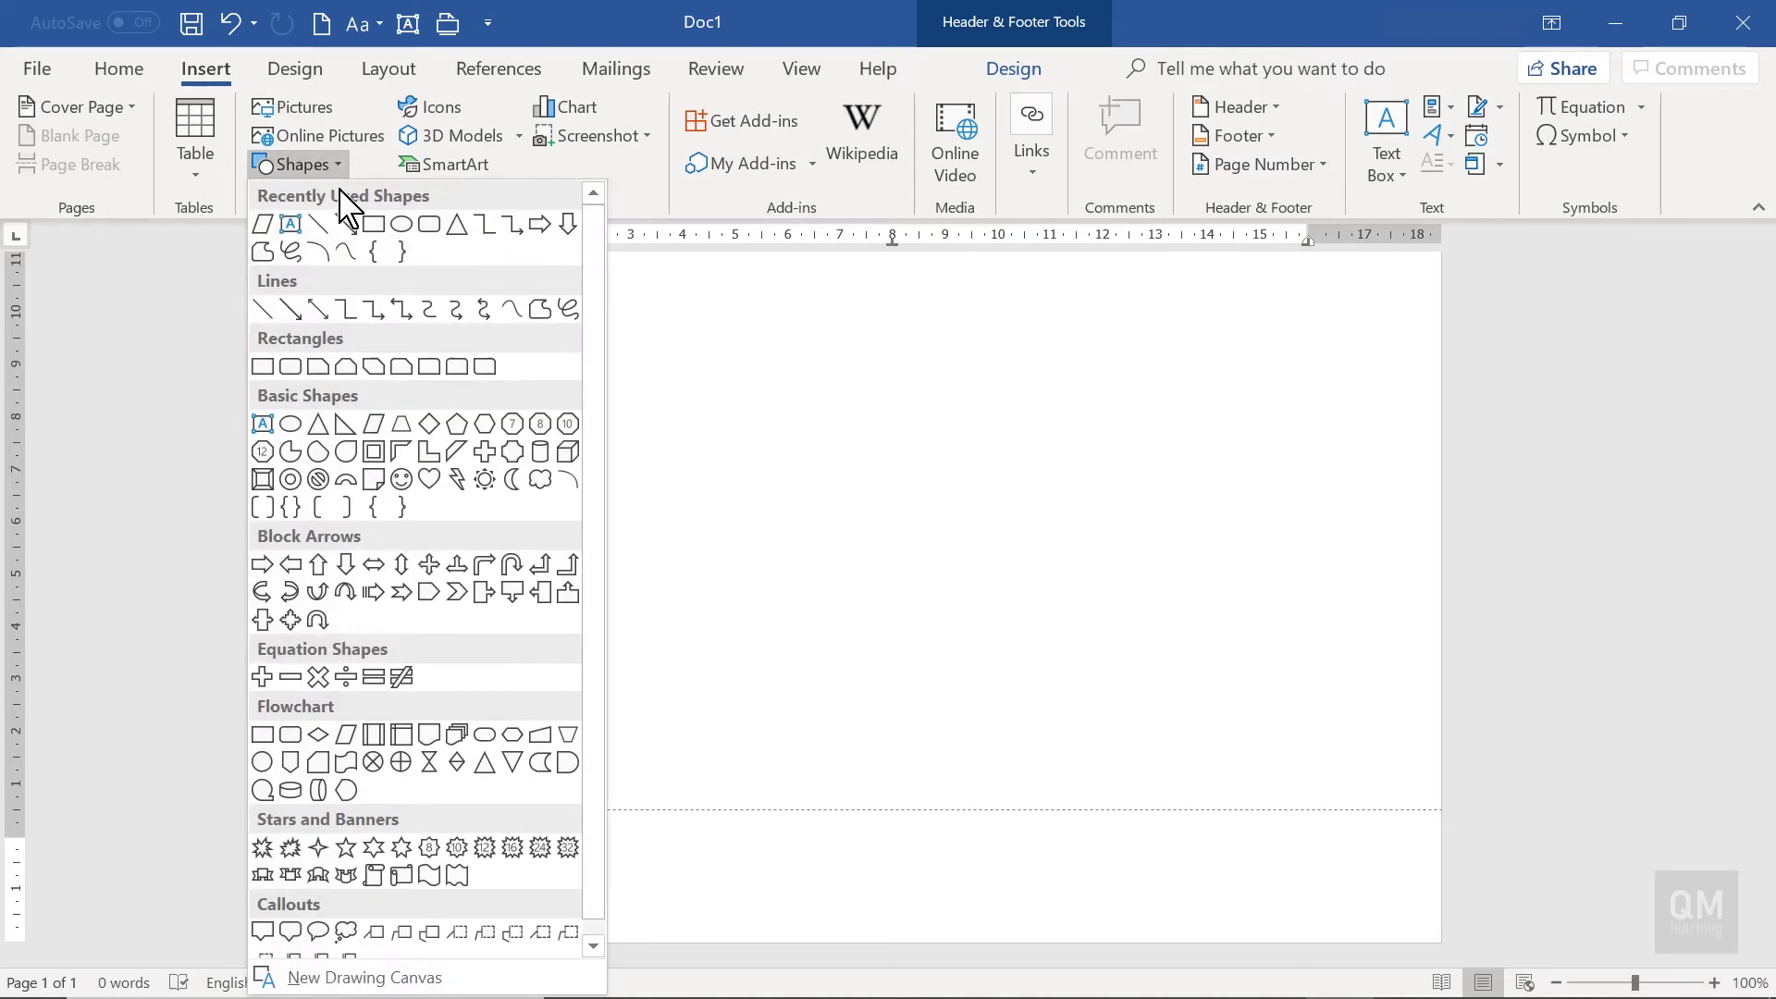
pyautogui.click(373, 227)
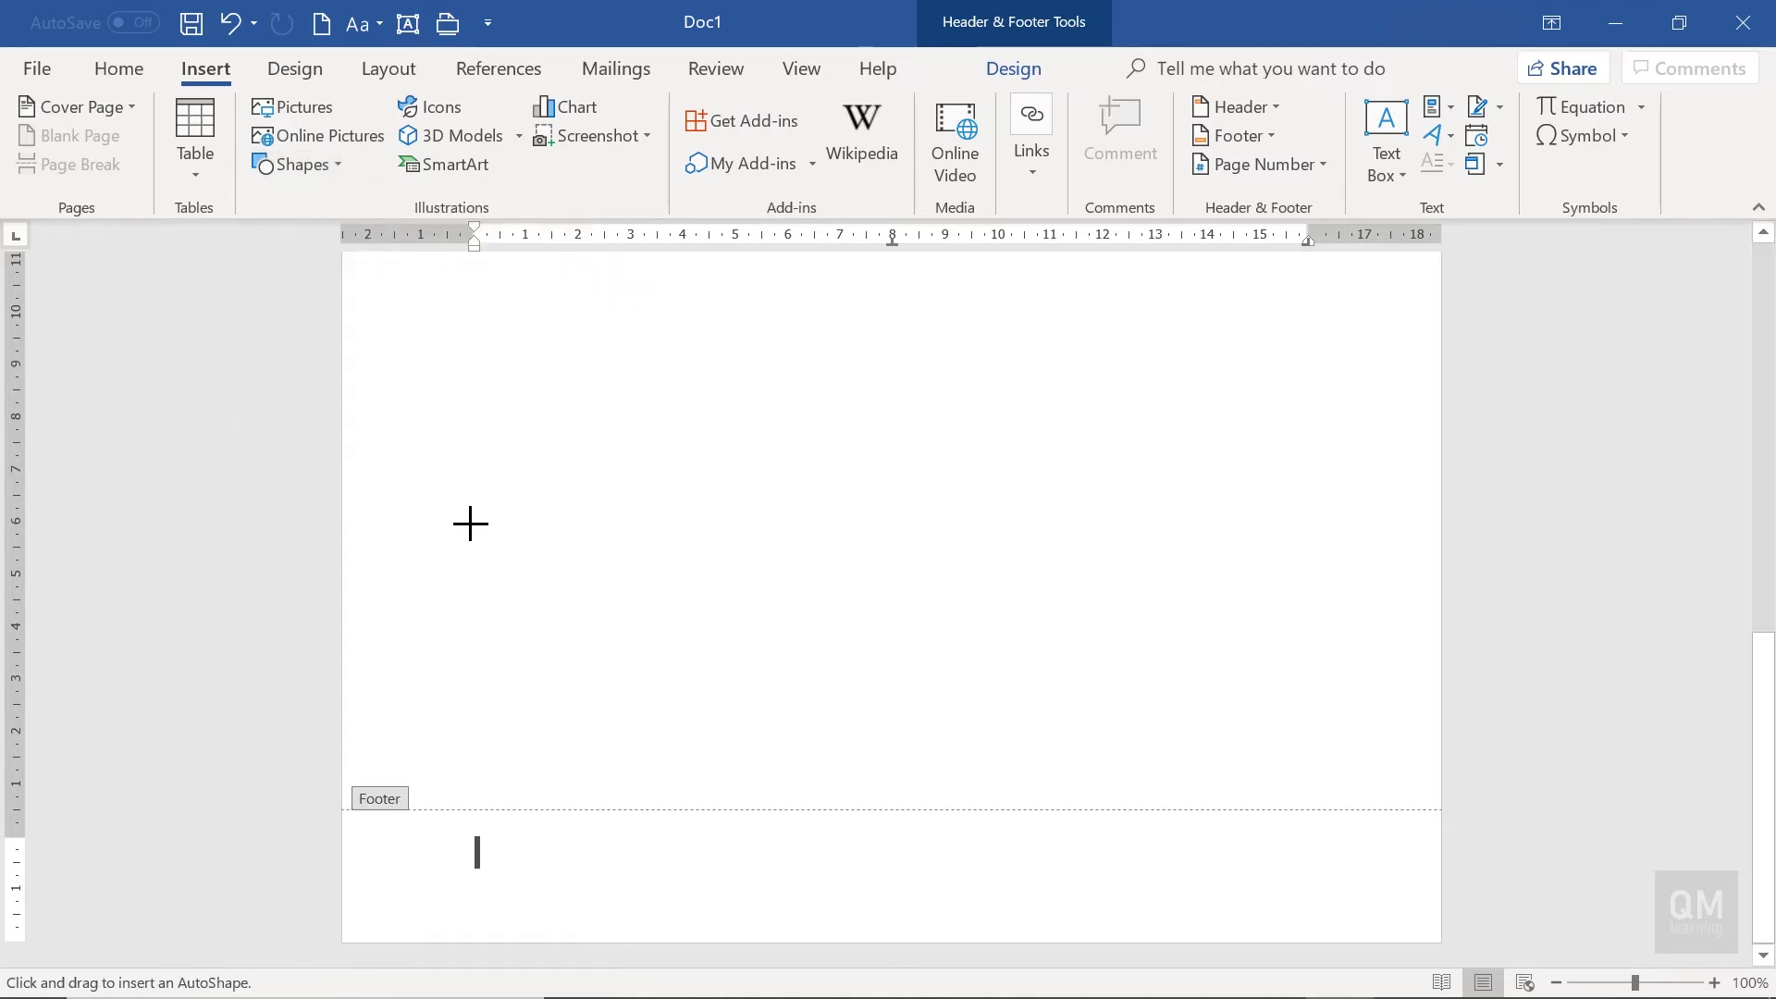
pyautogui.moveTo(418, 830); pyautogui.dragTo(1526, 944)
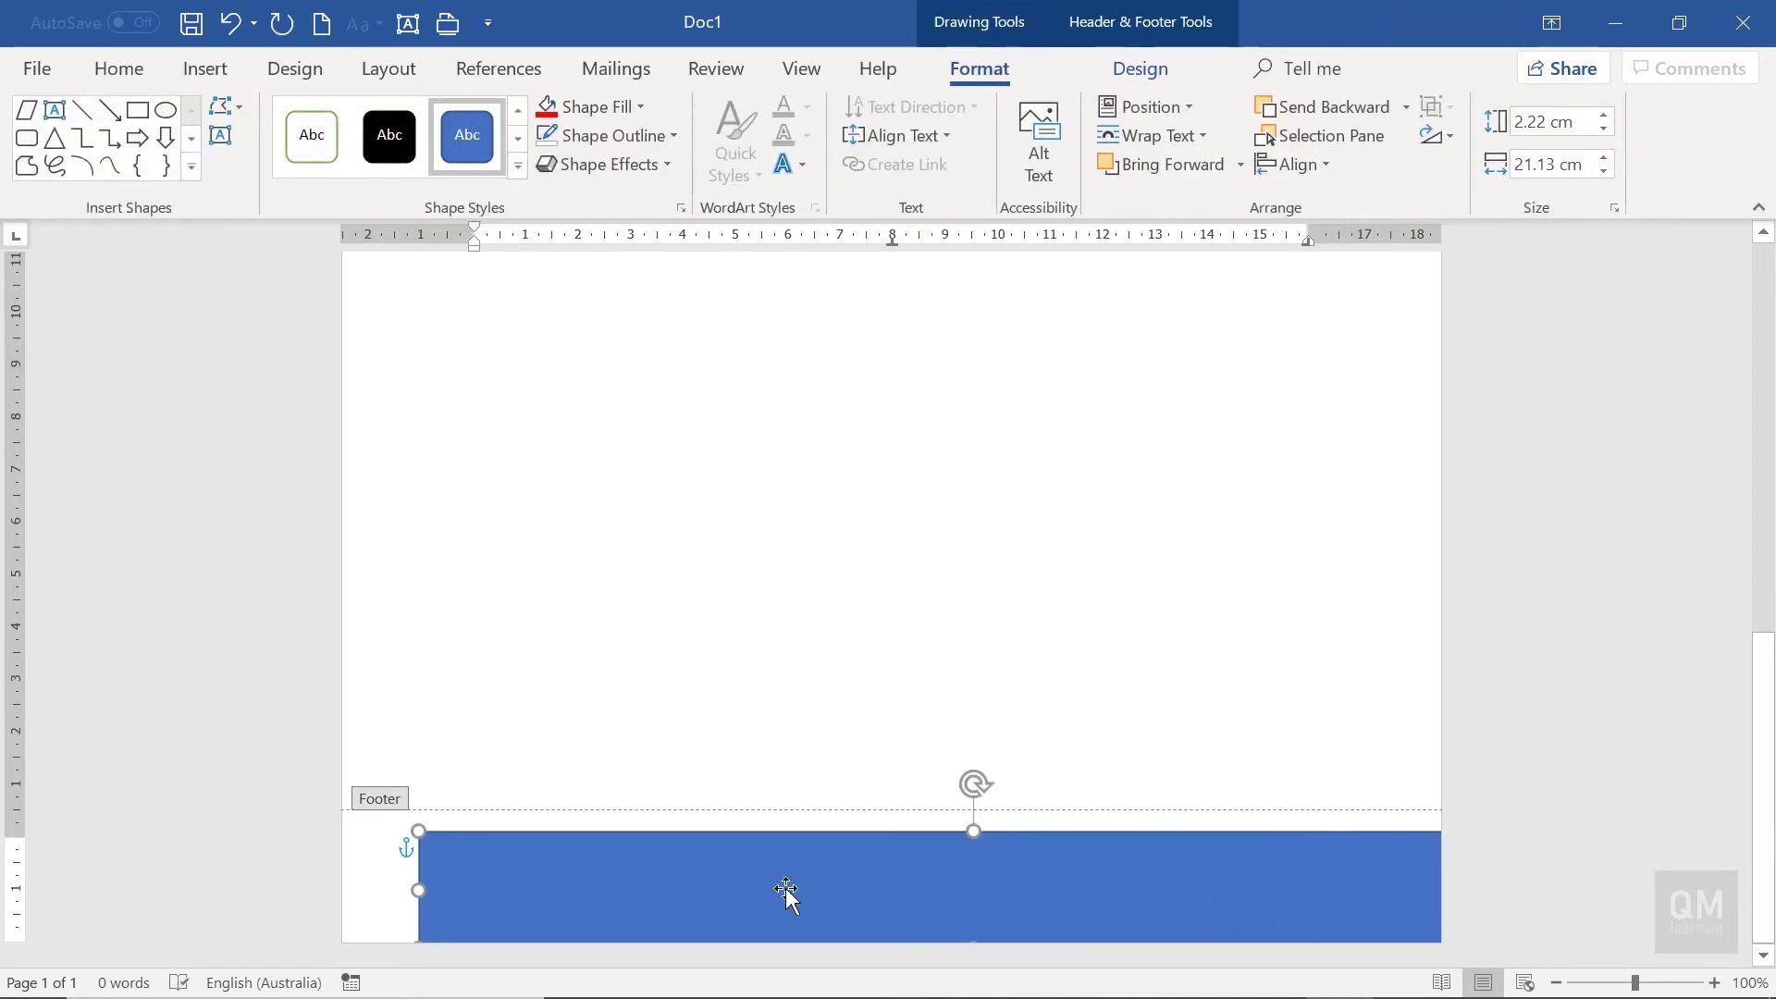
pyautogui.moveTo(415, 831); pyautogui.dragTo(159, 806)
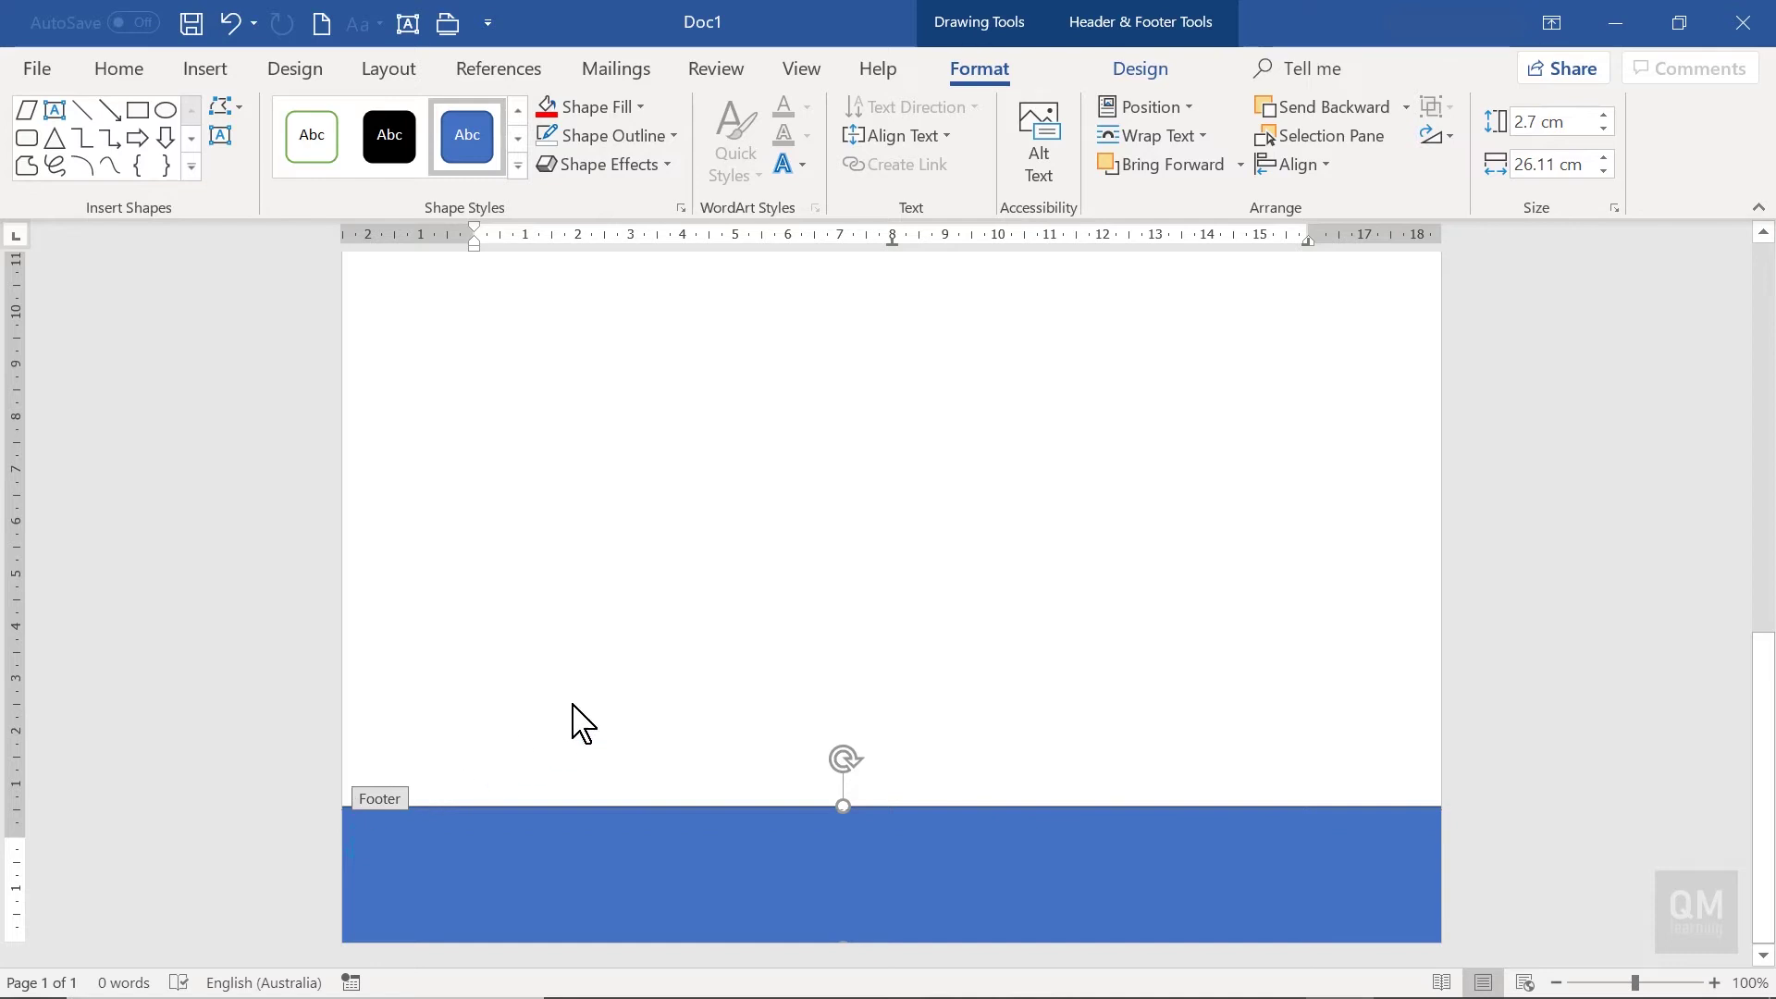
# - Set the rectangle behind text with black fill and no outline
pyautogui.click(1198, 137)
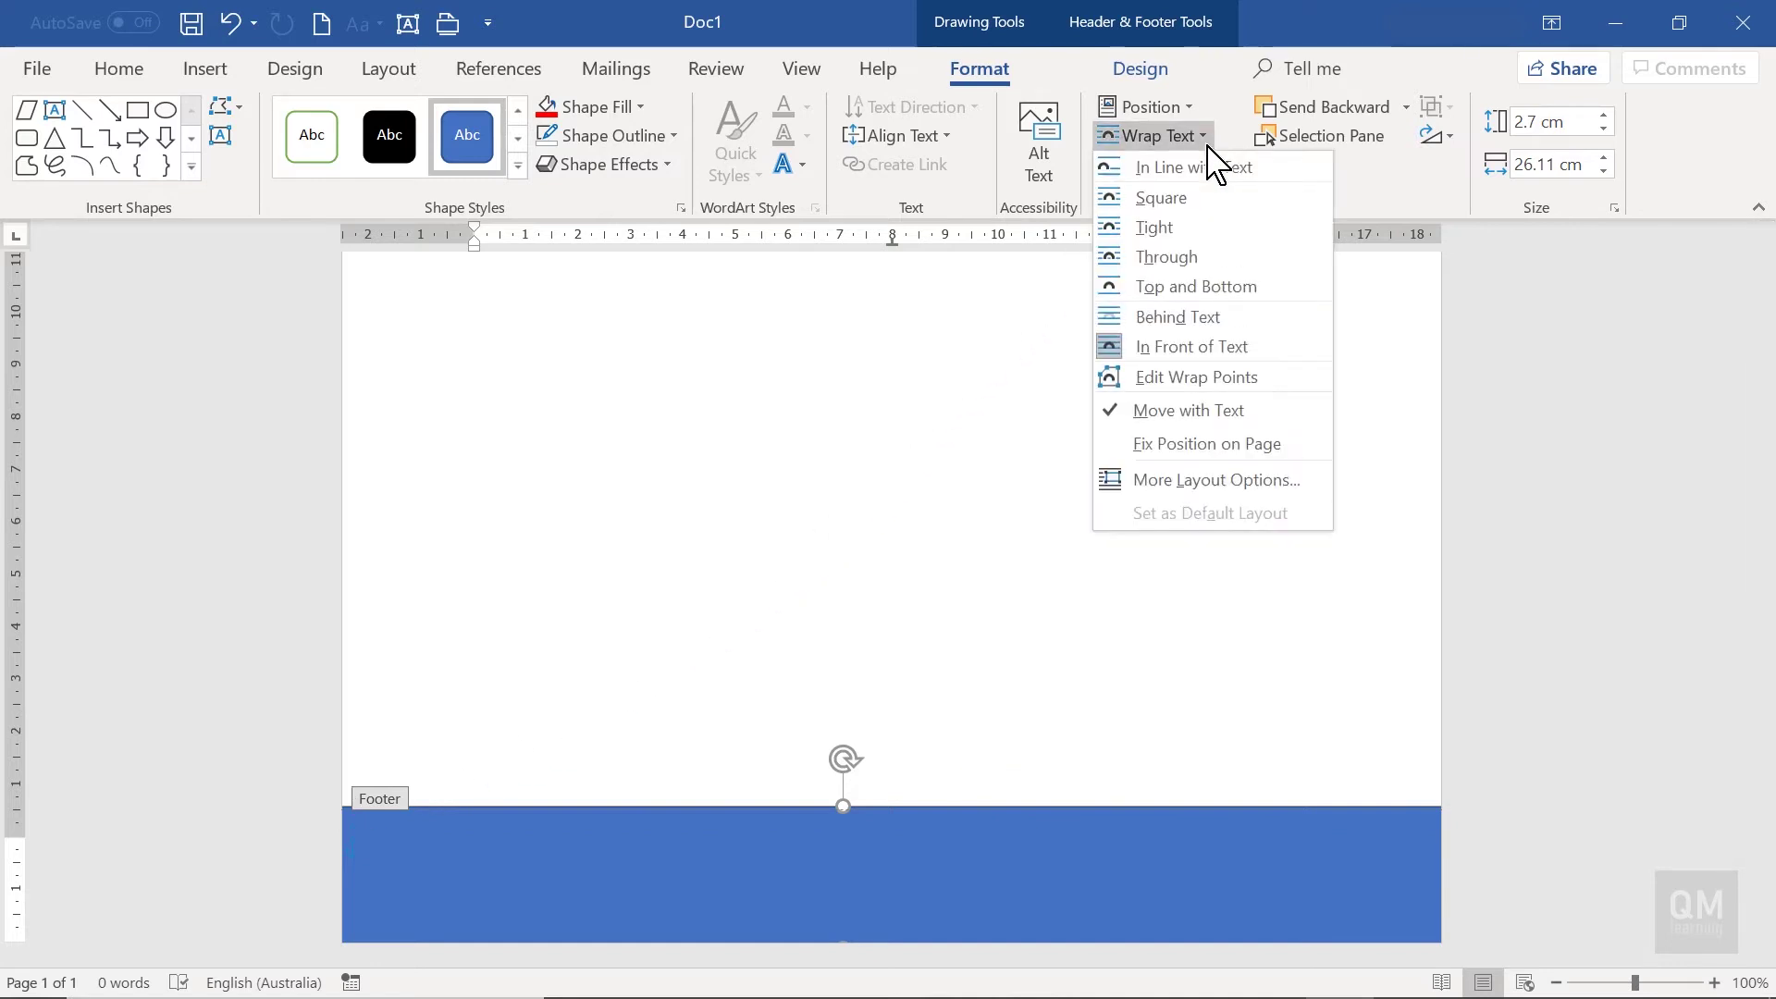
pyautogui.click(1205, 320)
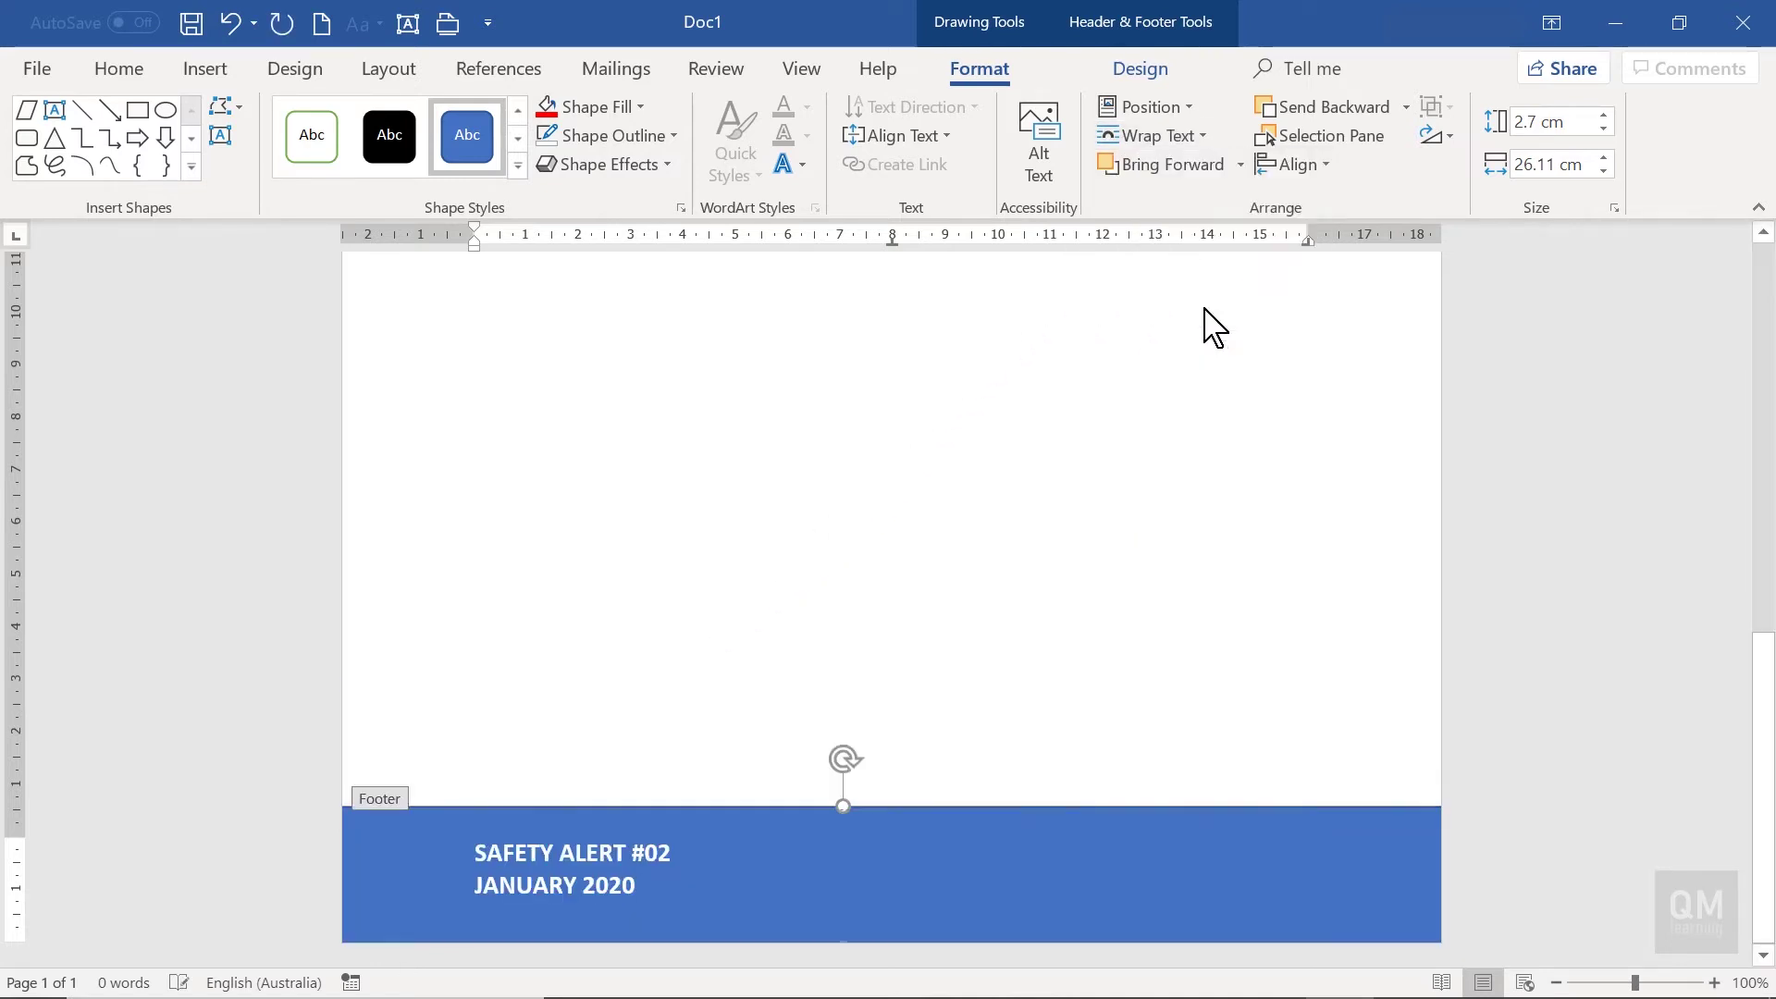
pyautogui.click(618, 108)
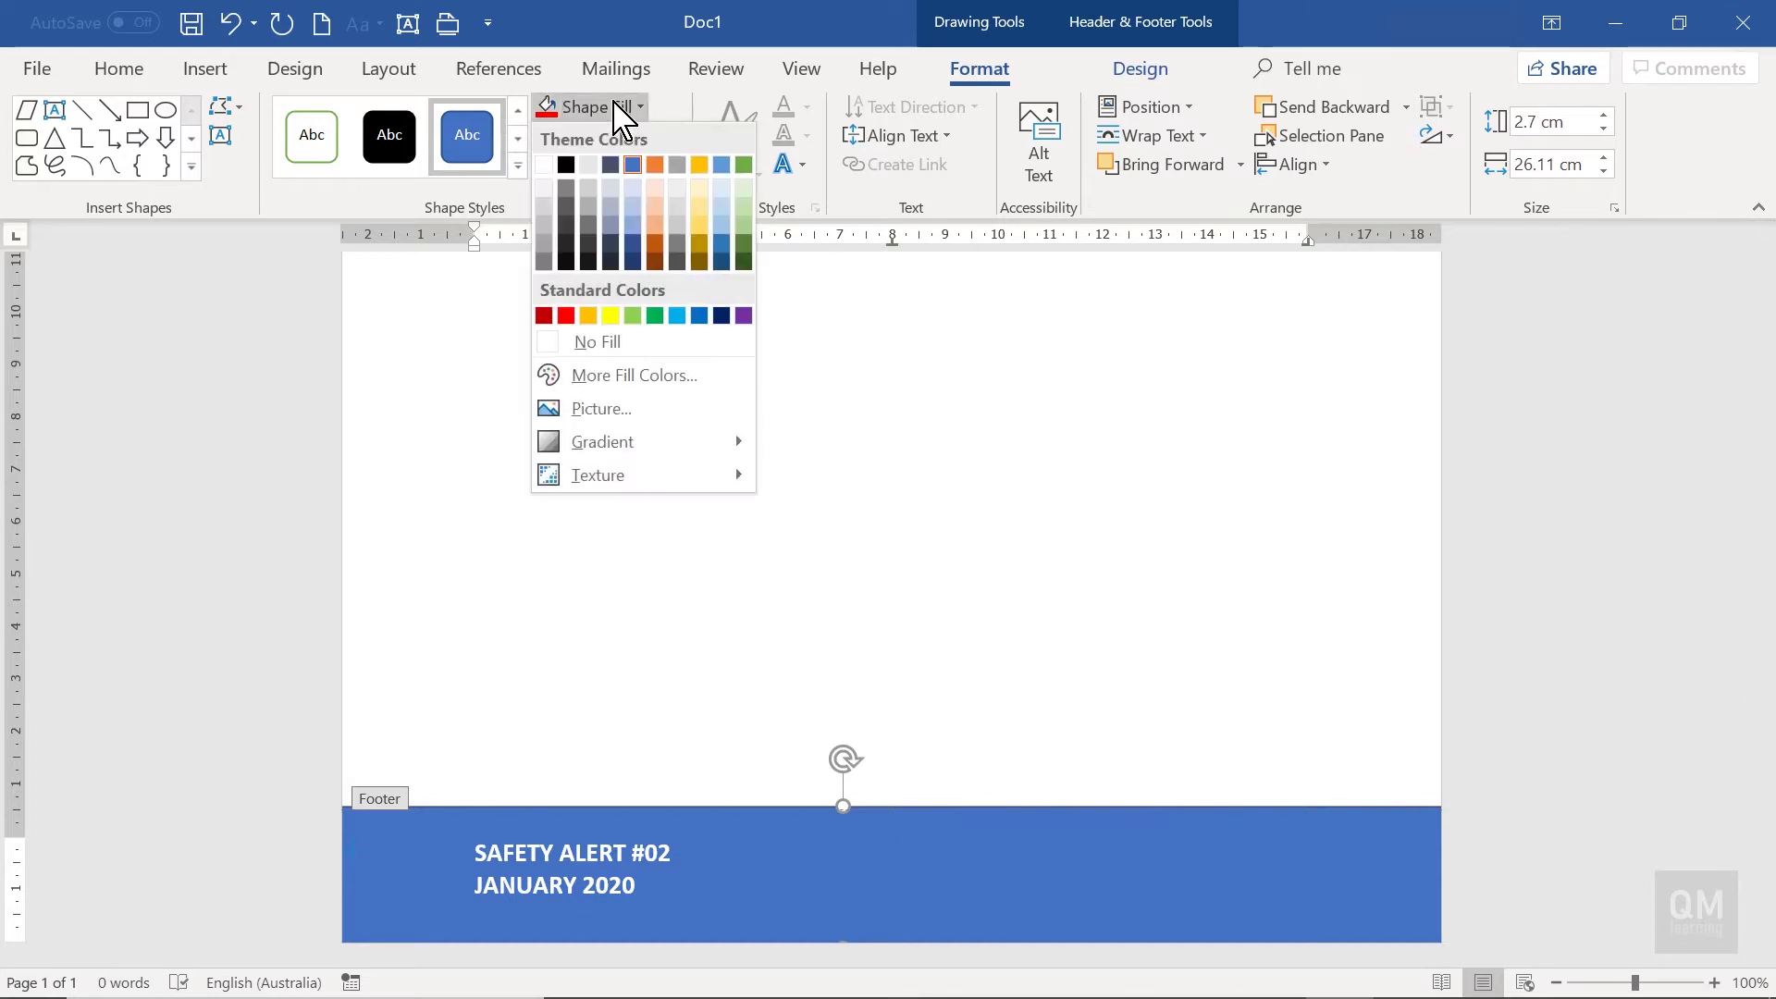
pyautogui.click(566, 167)
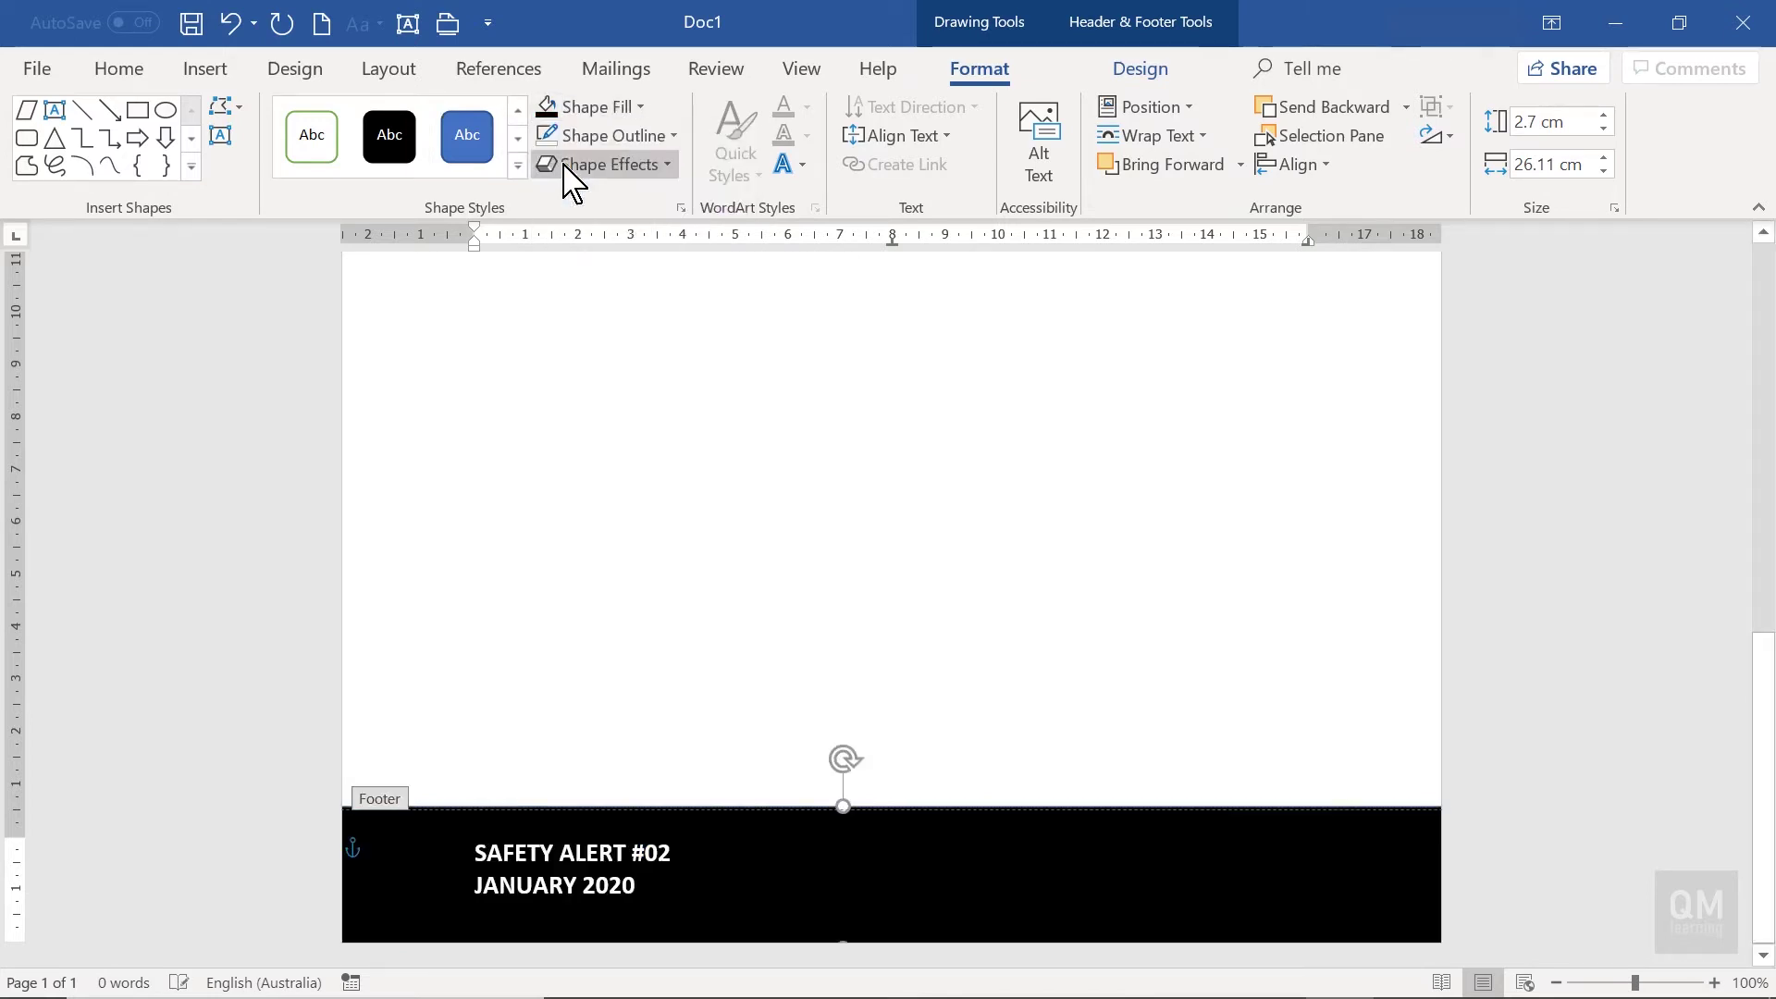
pyautogui.click(584, 138)
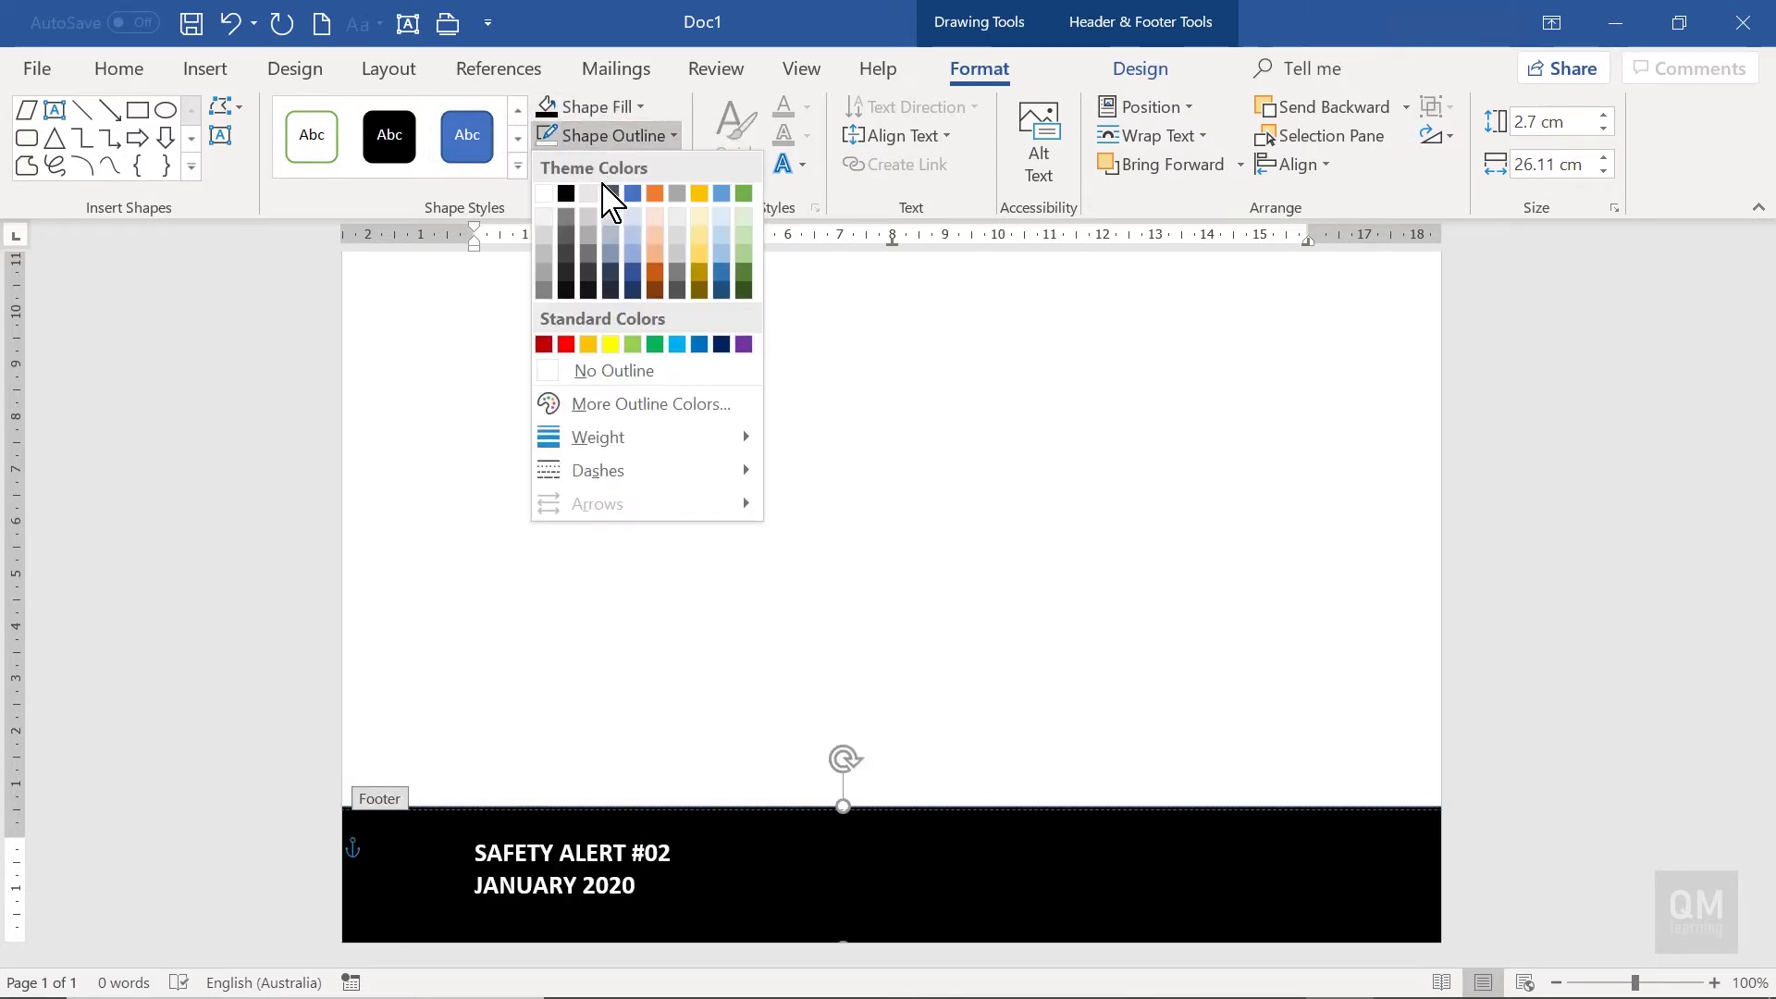
pyautogui.click(629, 370)
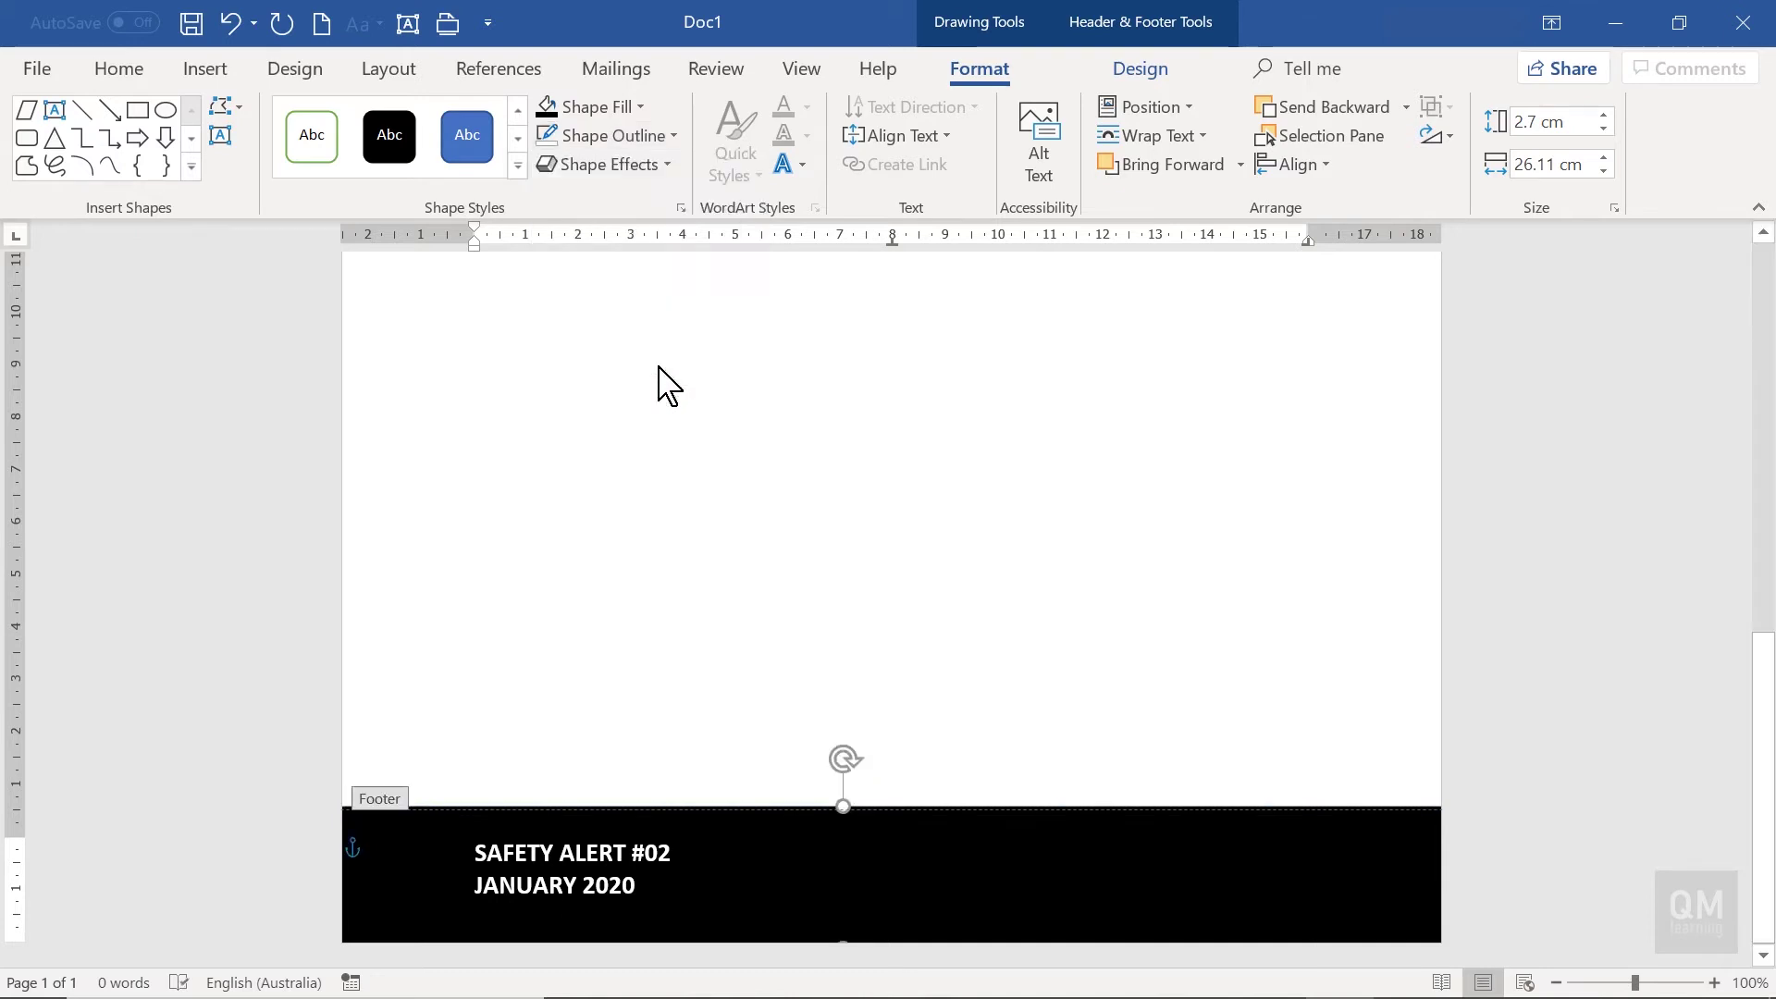
# - Draw a thin rectangle bar stretched across the footer band's width
pyautogui.click(139, 120)
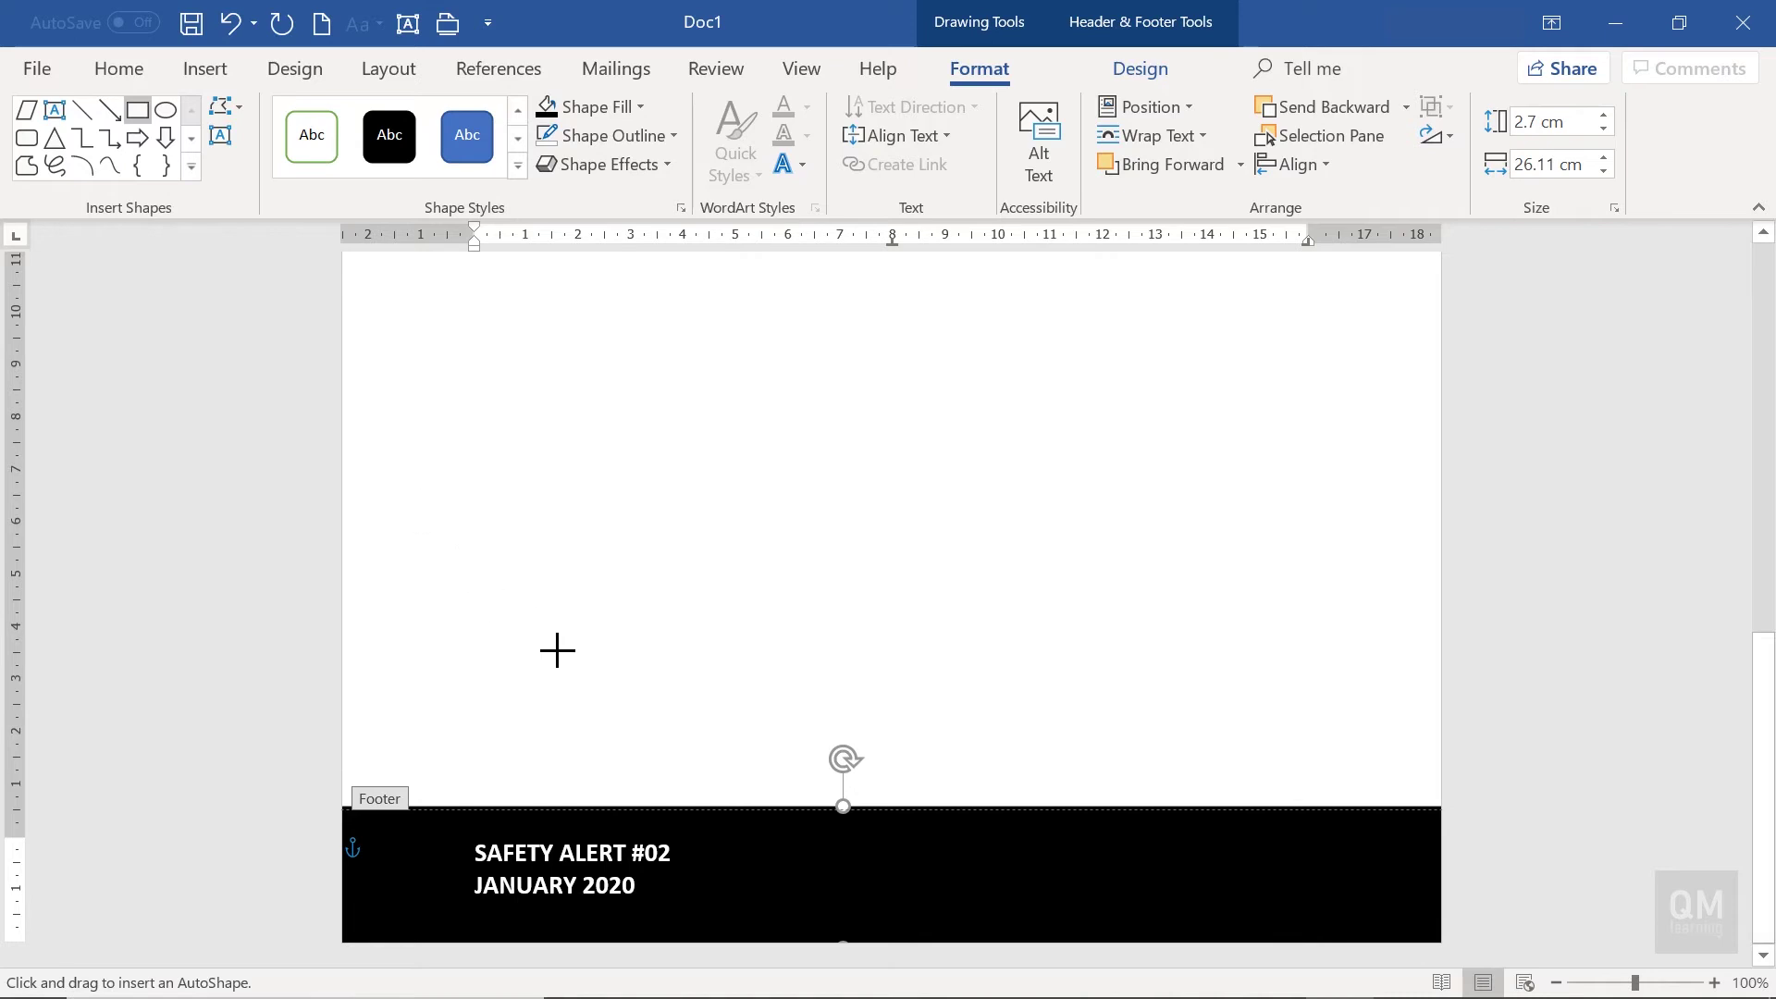
pyautogui.moveTo(769, 846); pyautogui.dragTo(1476, 872)
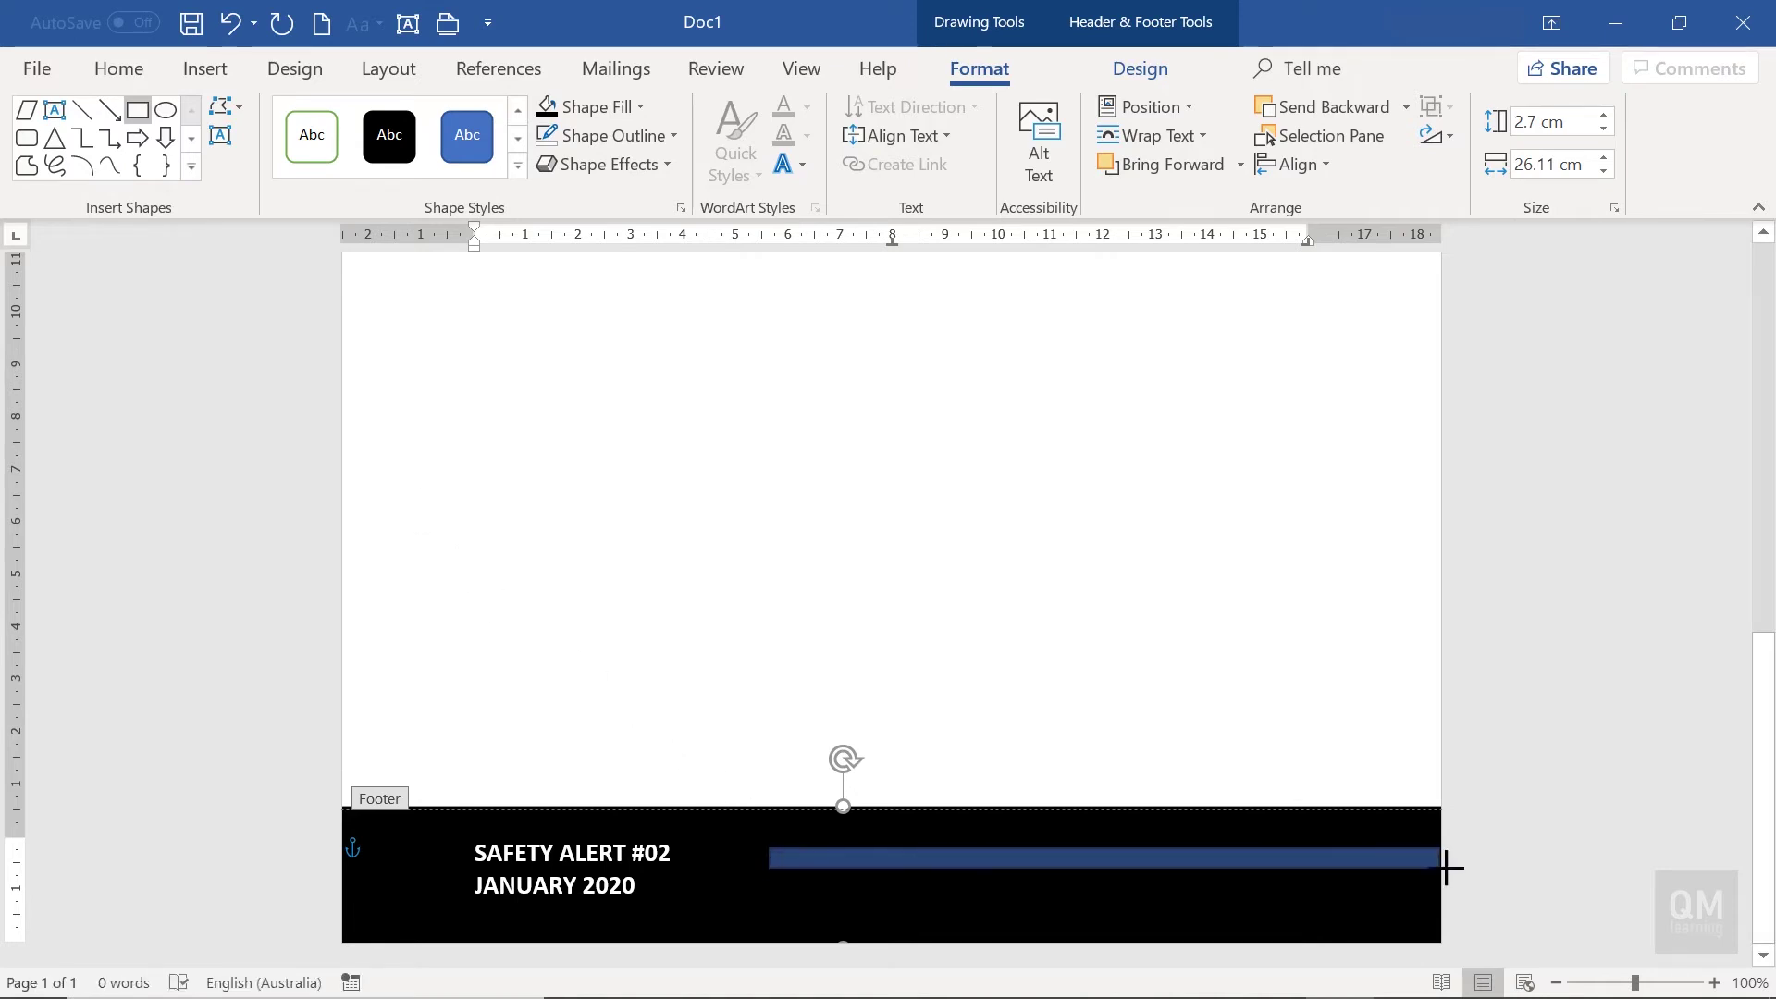
pyautogui.moveTo(1476, 873); pyautogui.dragTo(1476, 872)
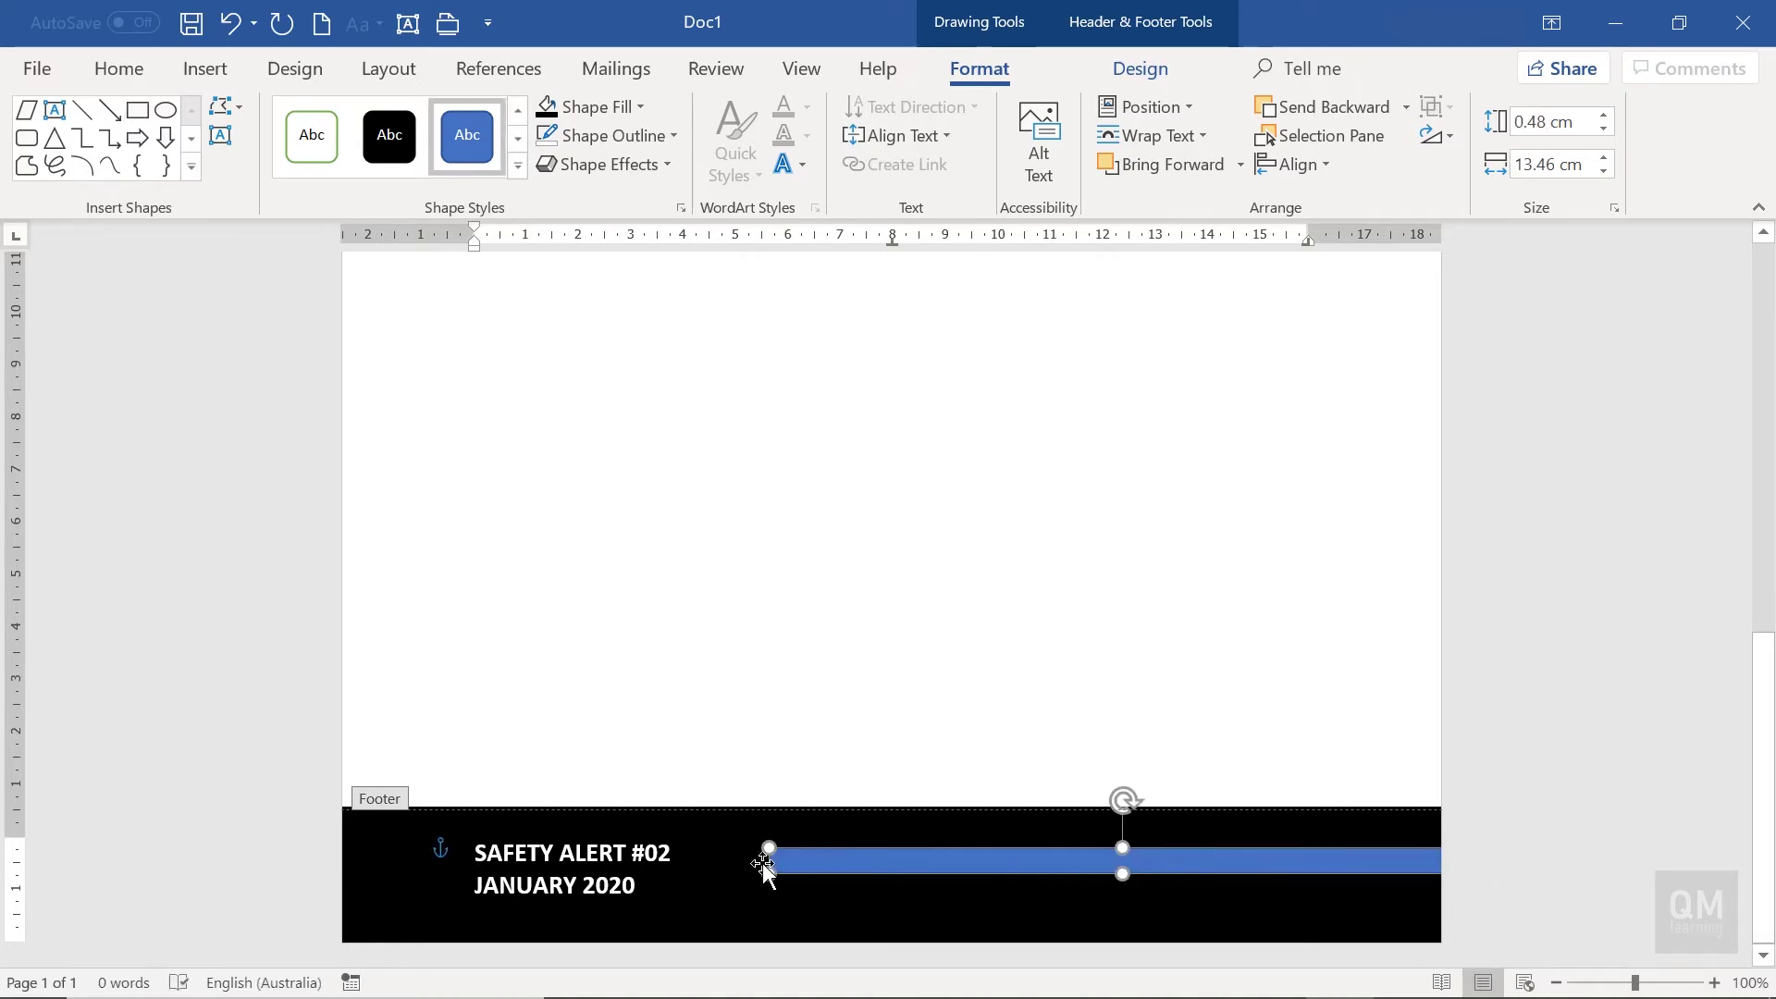
pyautogui.moveTo(769, 872); pyautogui.dragTo(220, 875)
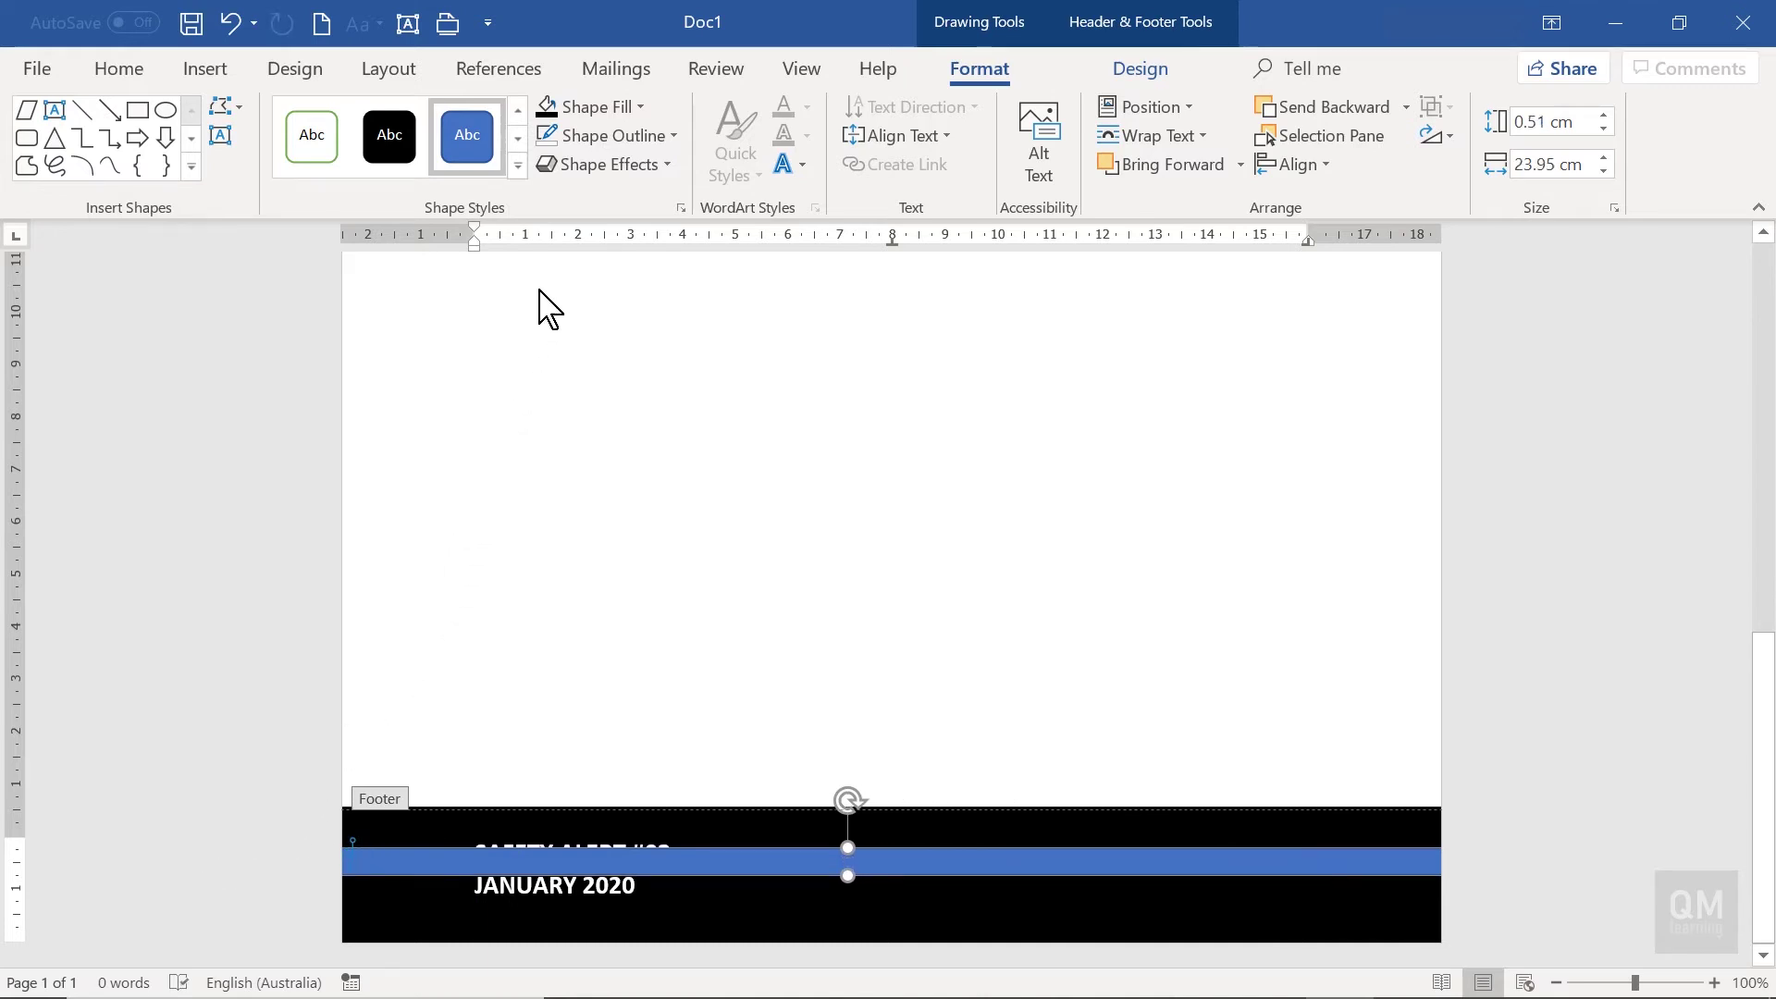
# - Fill the thin bar red with no outline and nudge it to the band's top edge
pyautogui.click(631, 103)
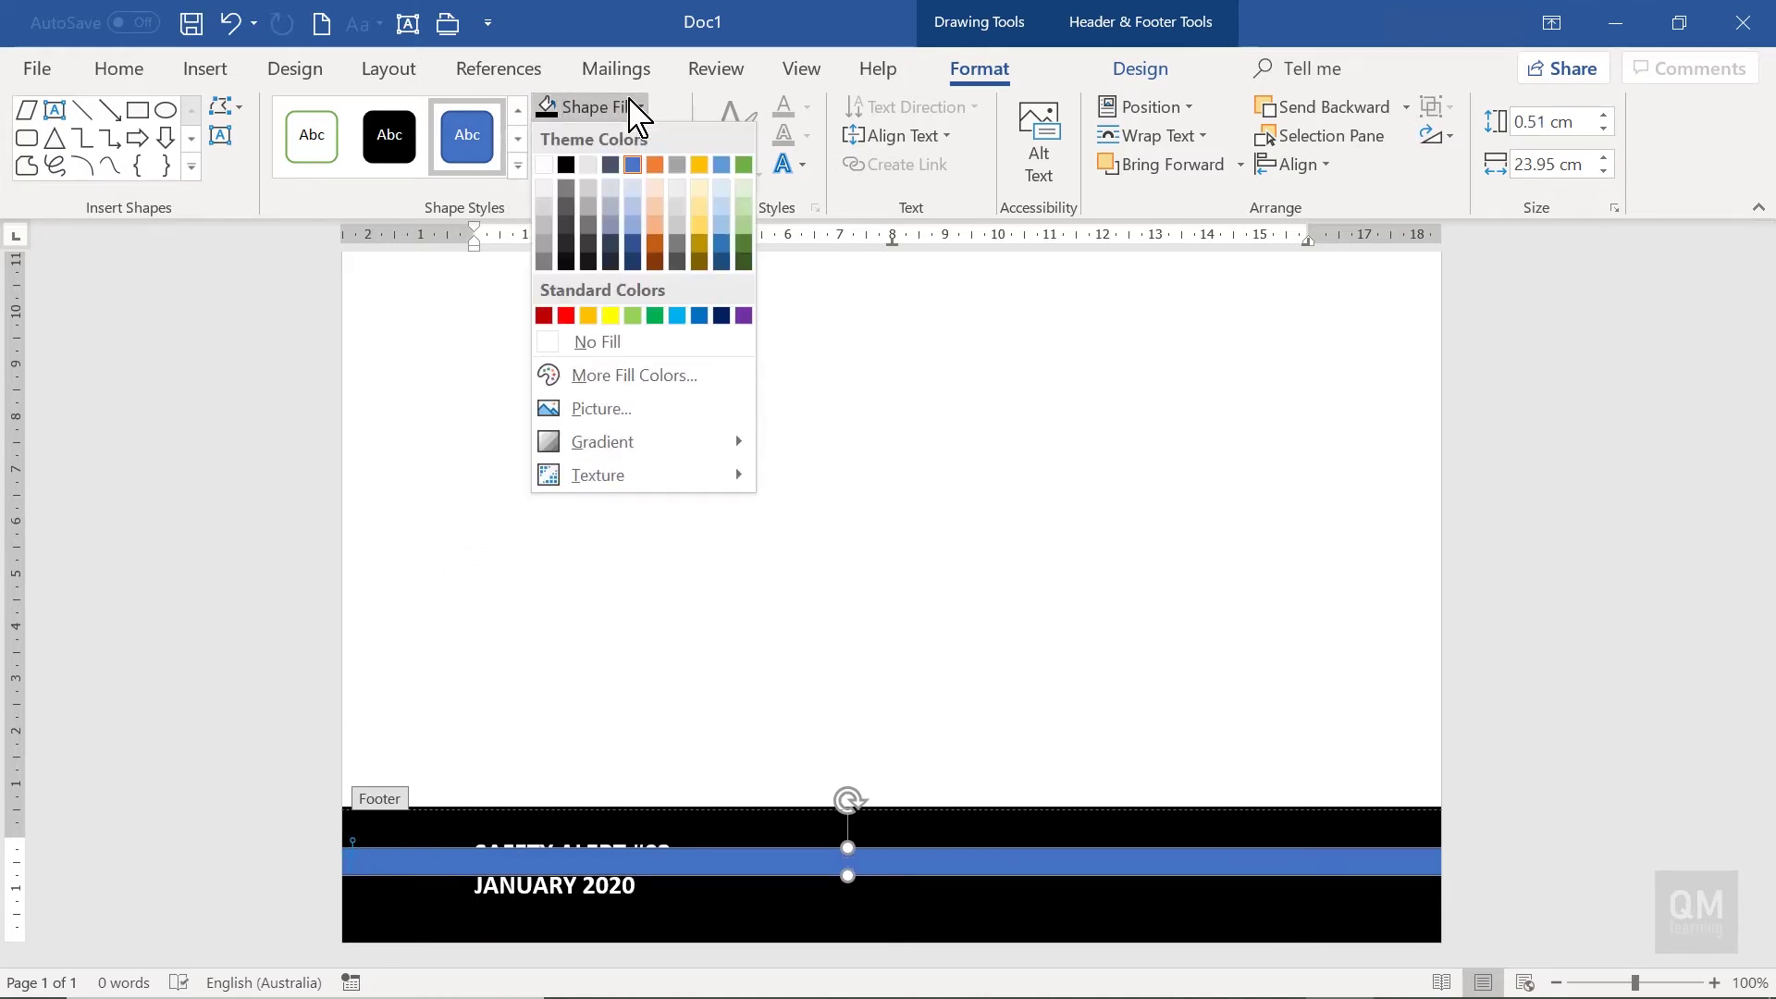
pyautogui.click(566, 315)
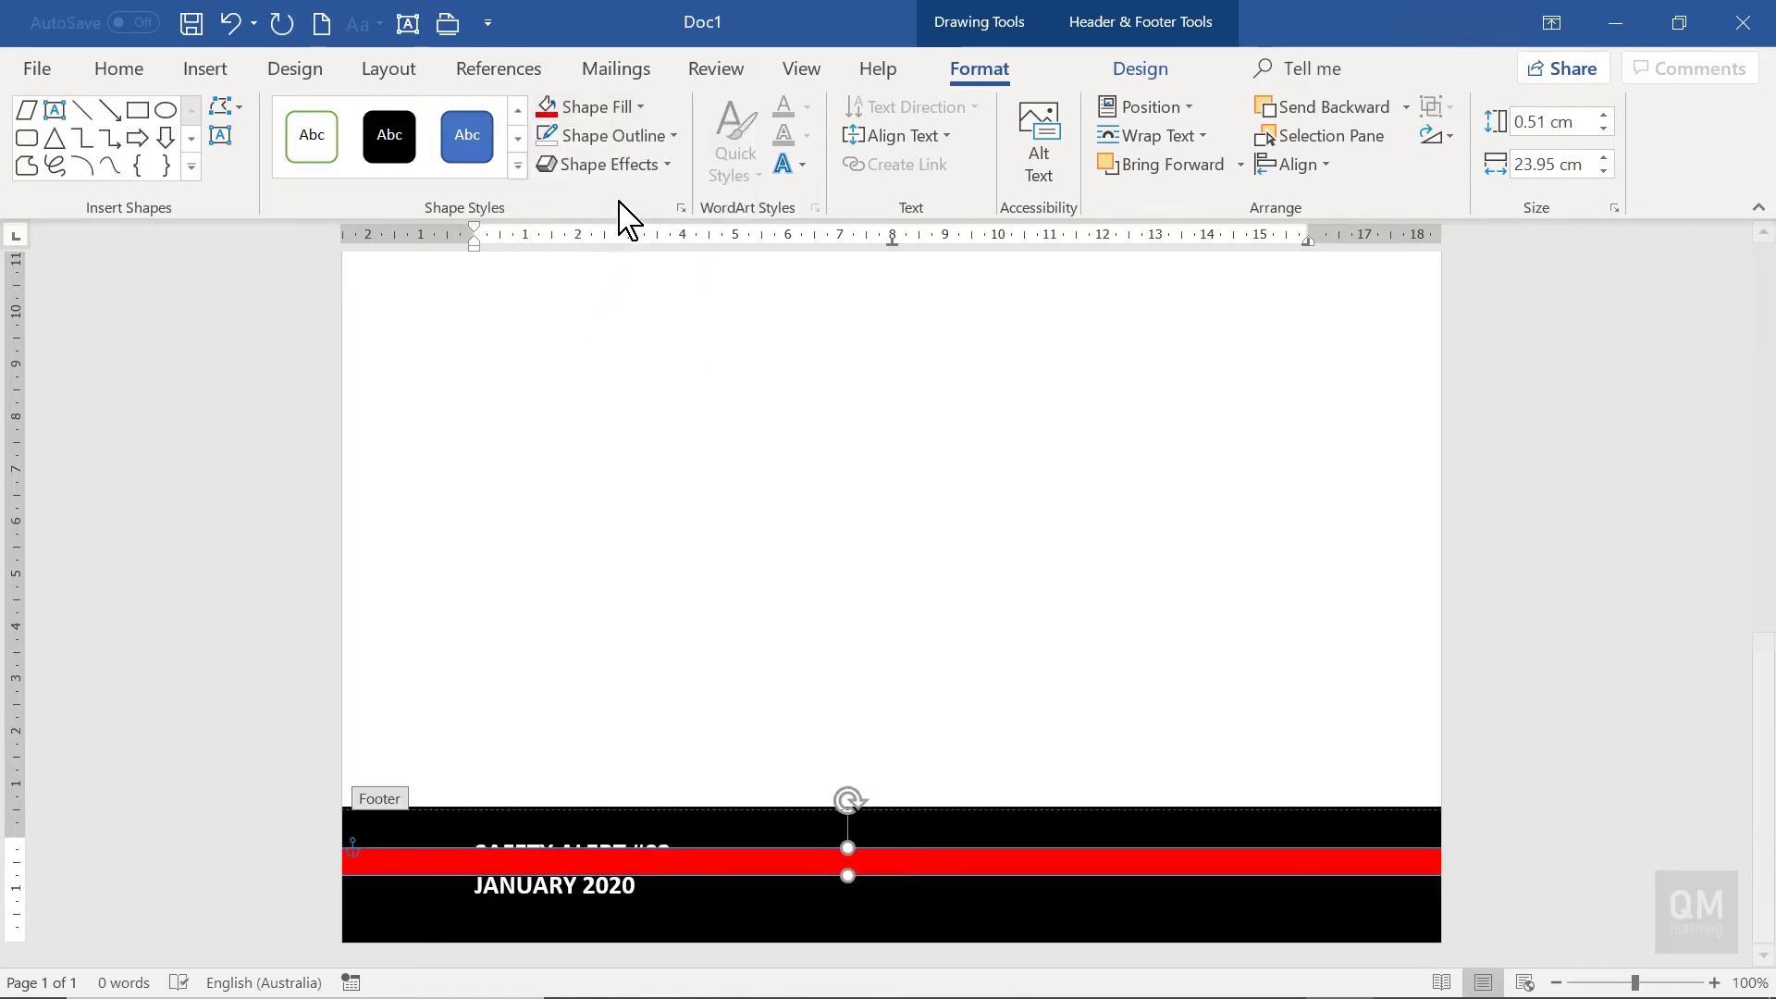
pyautogui.click(625, 136)
pyautogui.click(620, 372)
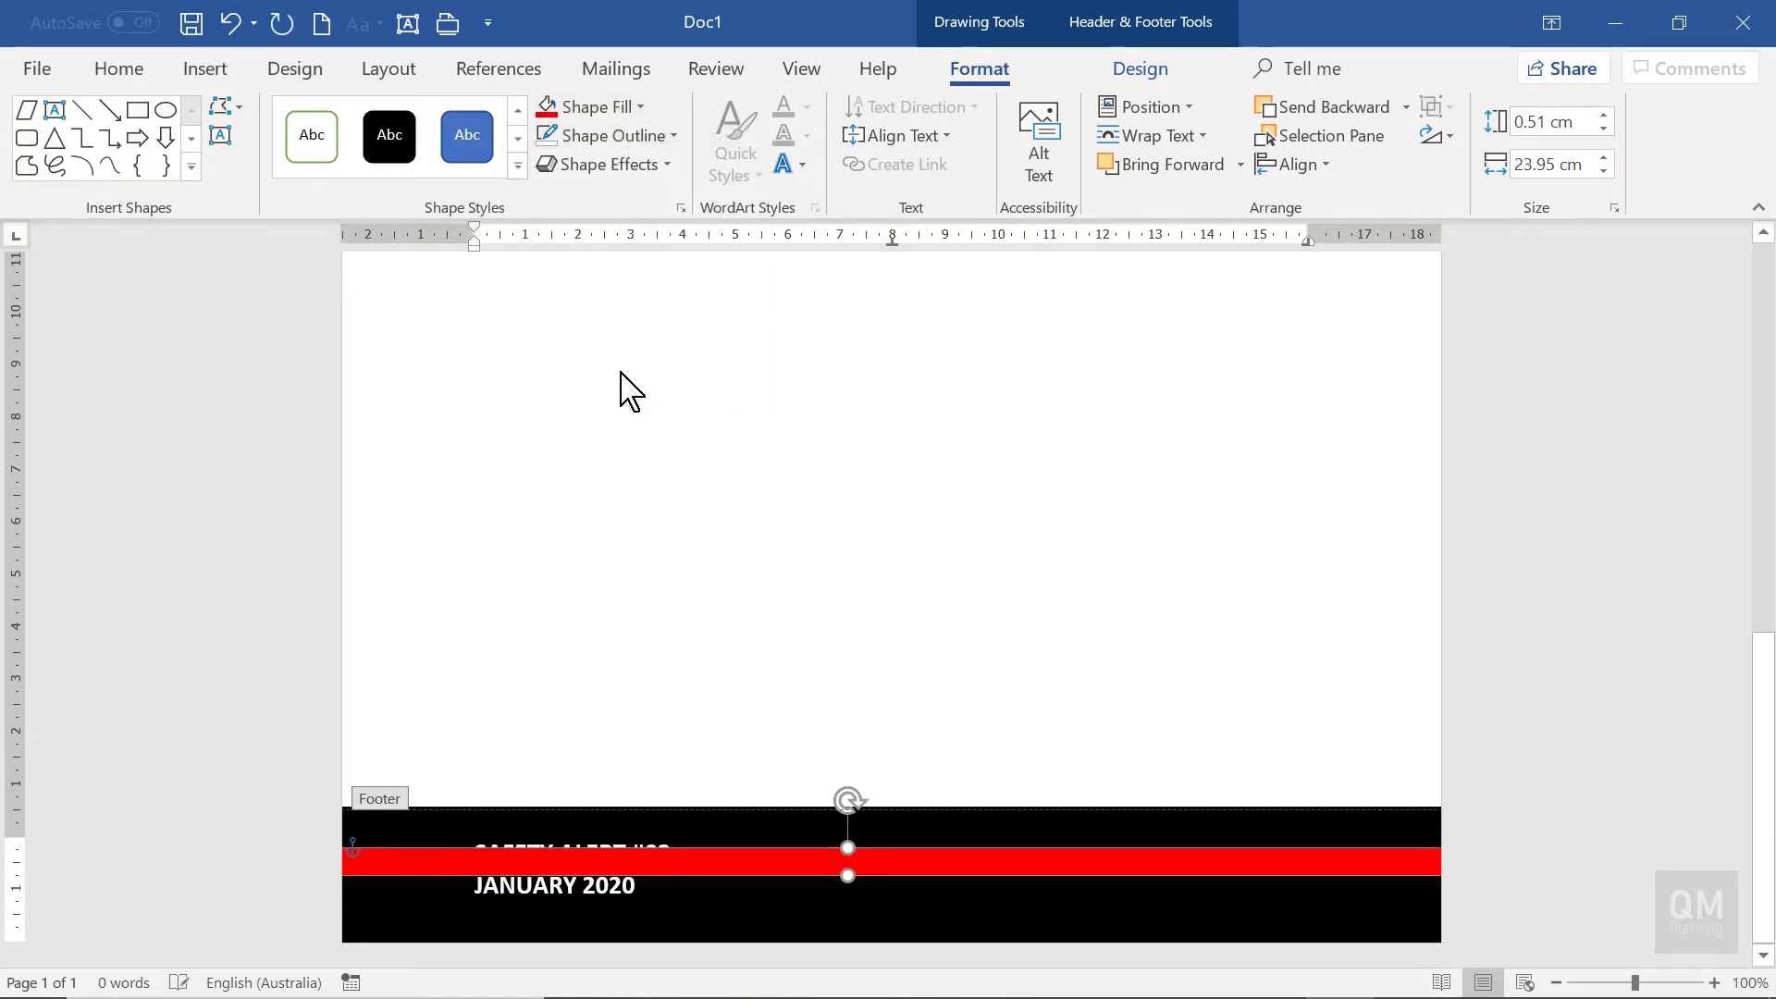
pyautogui.press('Up')
pyautogui.press('Up')
pyautogui.press('Up')
pyautogui.press('Up')
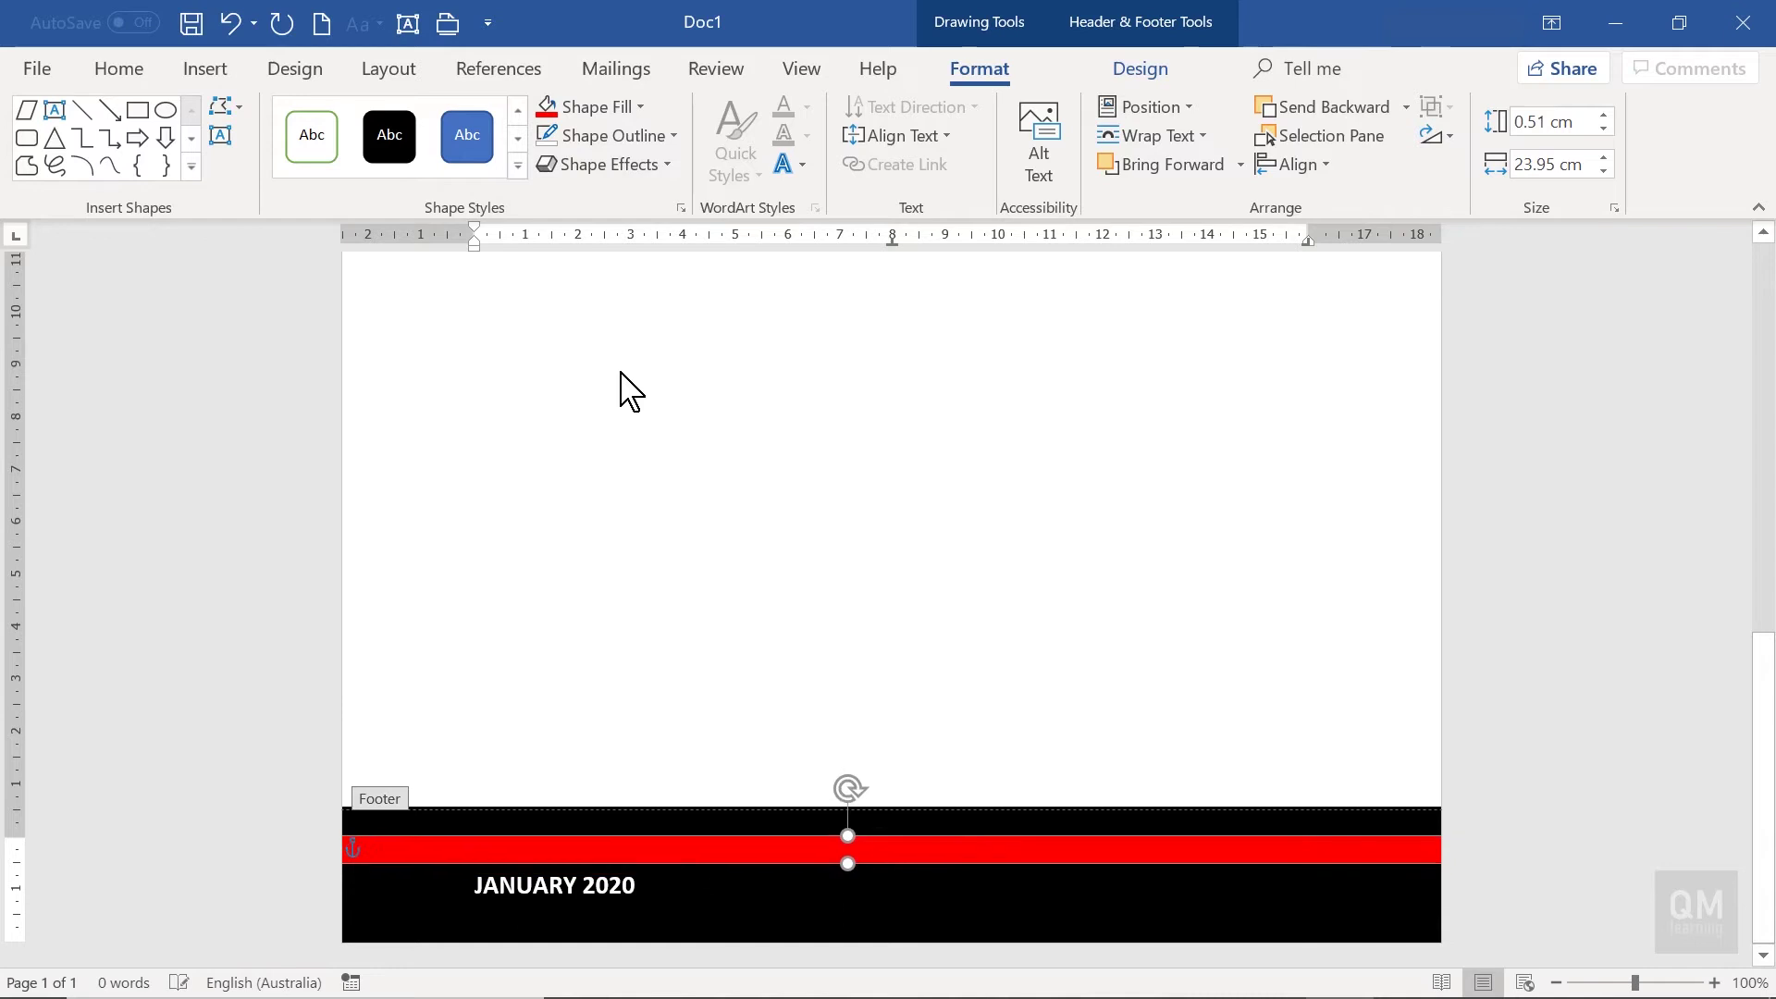
pyautogui.press('Up')
pyautogui.press('Up')
pyautogui.press('Up')
pyautogui.press('Up')
pyautogui.press('Up')
pyautogui.press('Up')
pyautogui.press('Up')
pyautogui.press('Up')
pyautogui.press('Up')
pyautogui.press('Up')
pyautogui.press('Up')
pyautogui.press('Up')
pyautogui.press('Up')
pyautogui.press('Down')
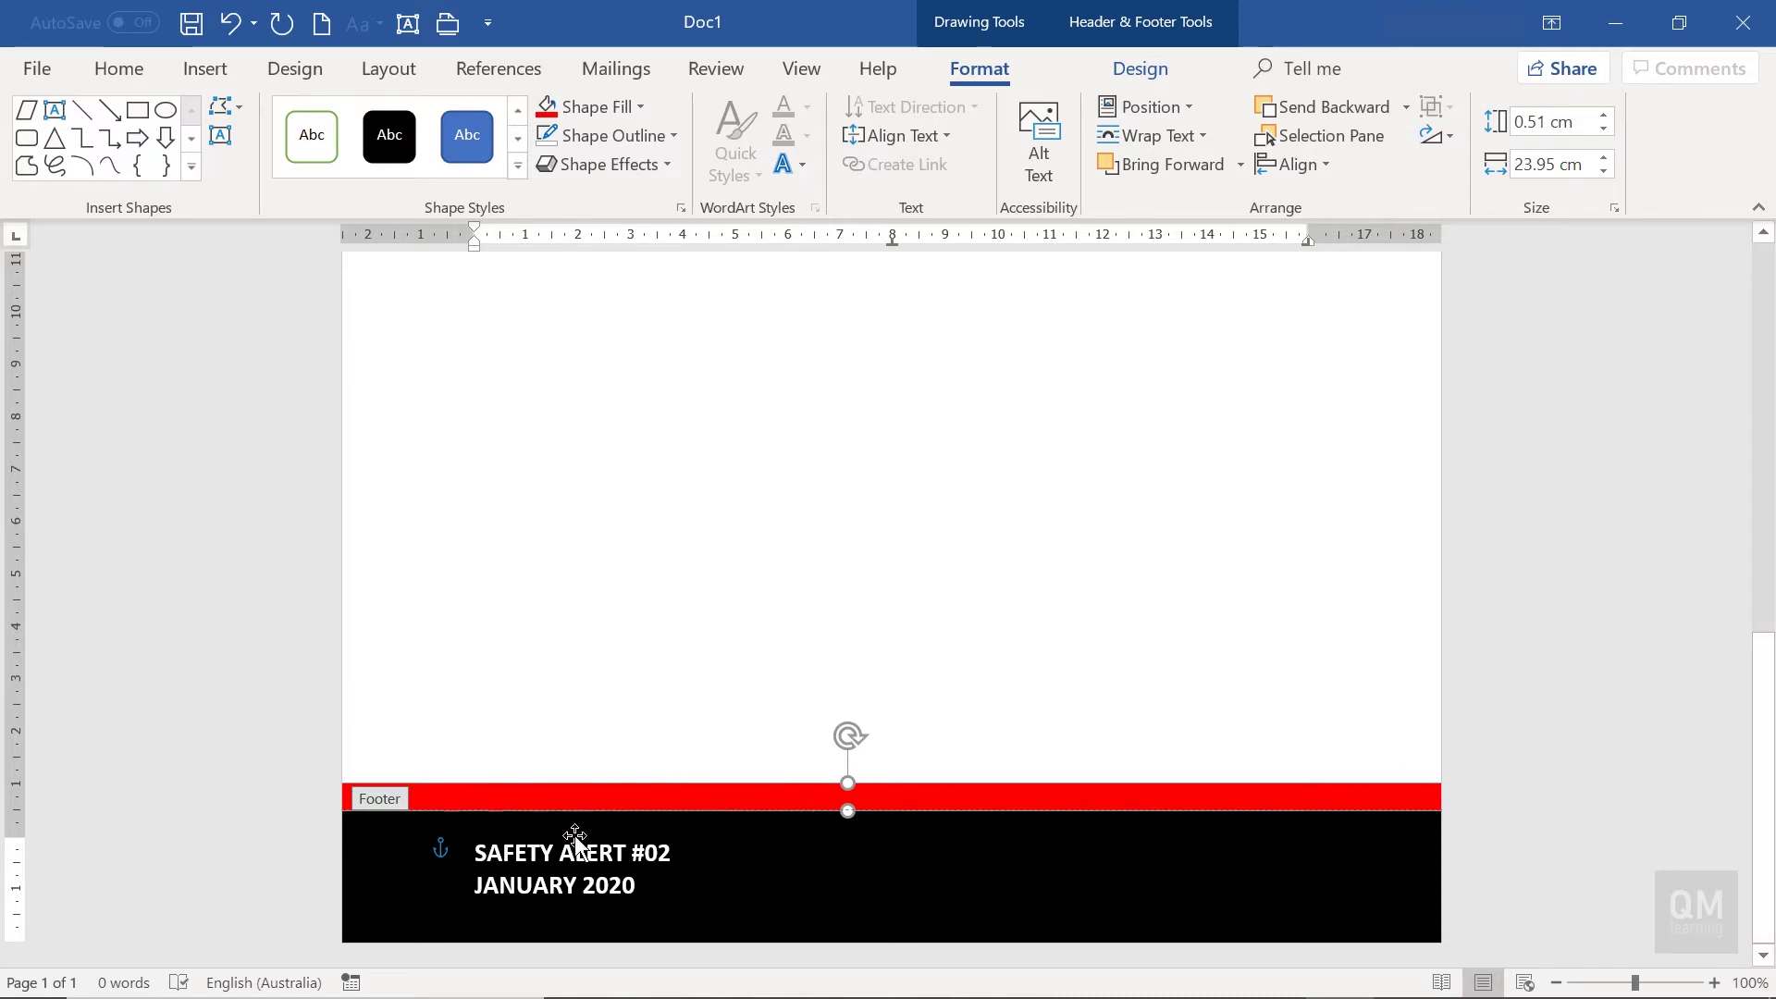
pyautogui.click(477, 852)
# - Paste the QM logo, move it to the footer's right over the red bar, and set In Front of Text
pyautogui.hotkey('ctrl', 'v')
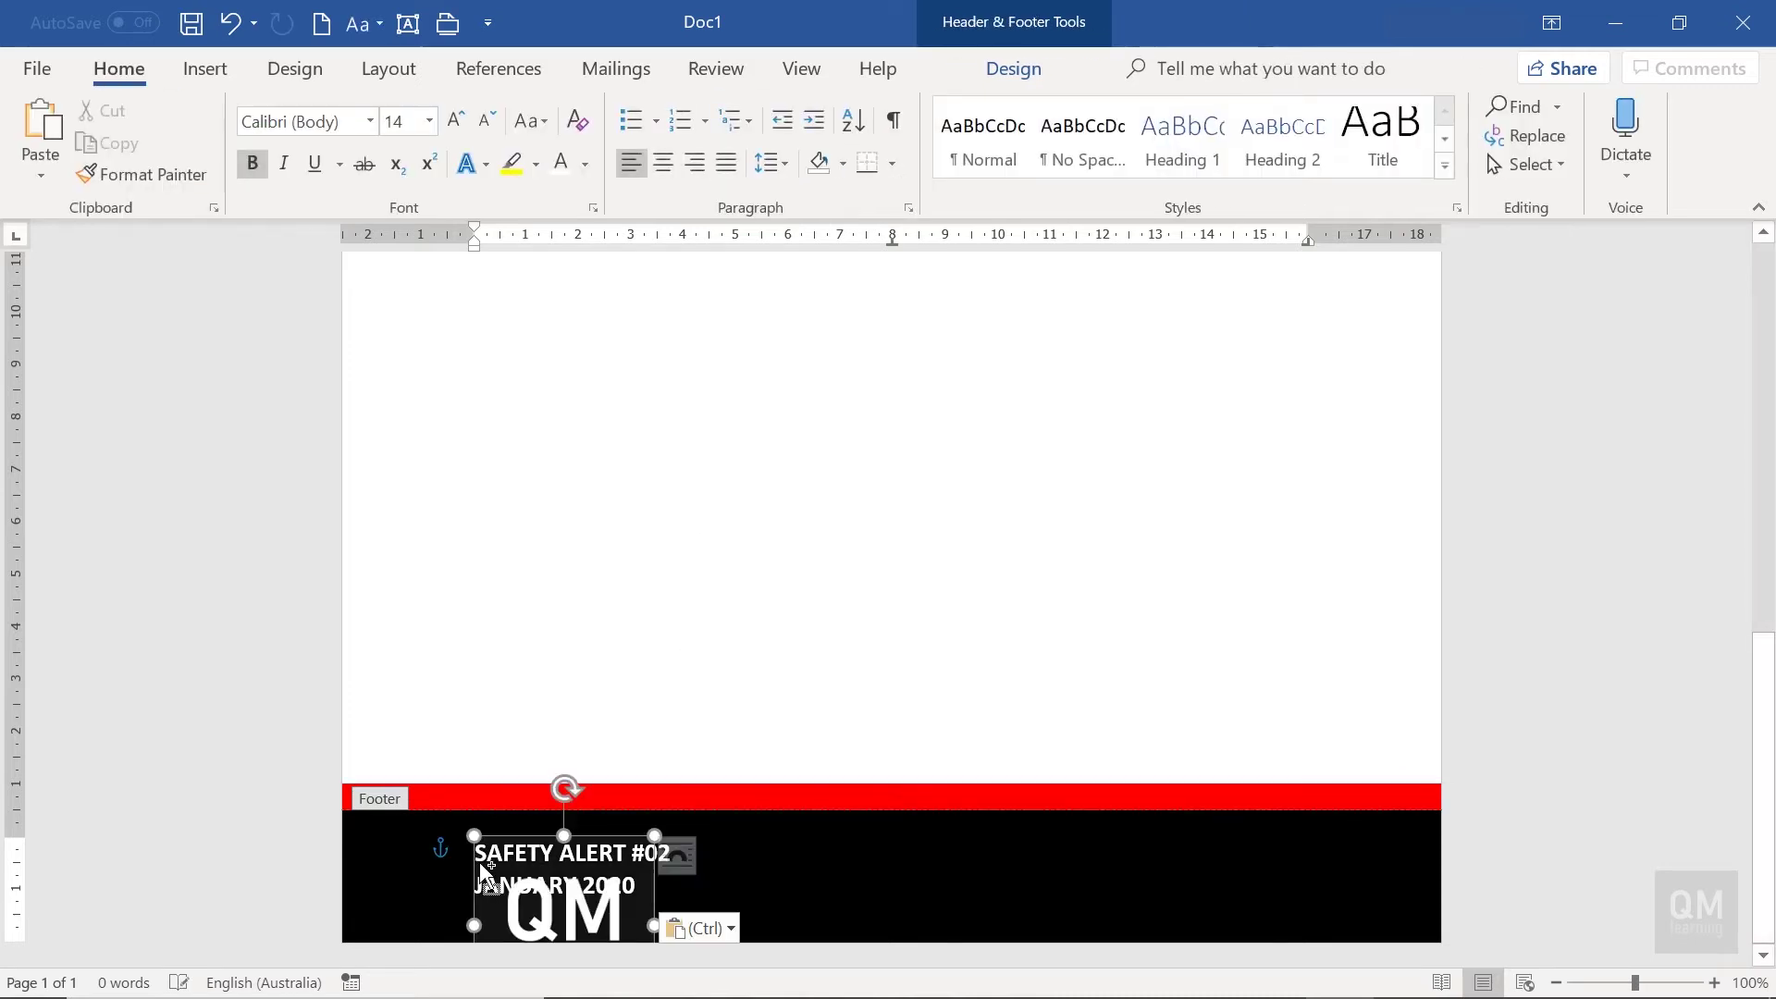
pyautogui.moveTo(539, 909)
pyautogui.mouseDown()
pyautogui.moveTo(1255, 761)
pyautogui.moveTo(1261, 777)
pyautogui.mouseUp()
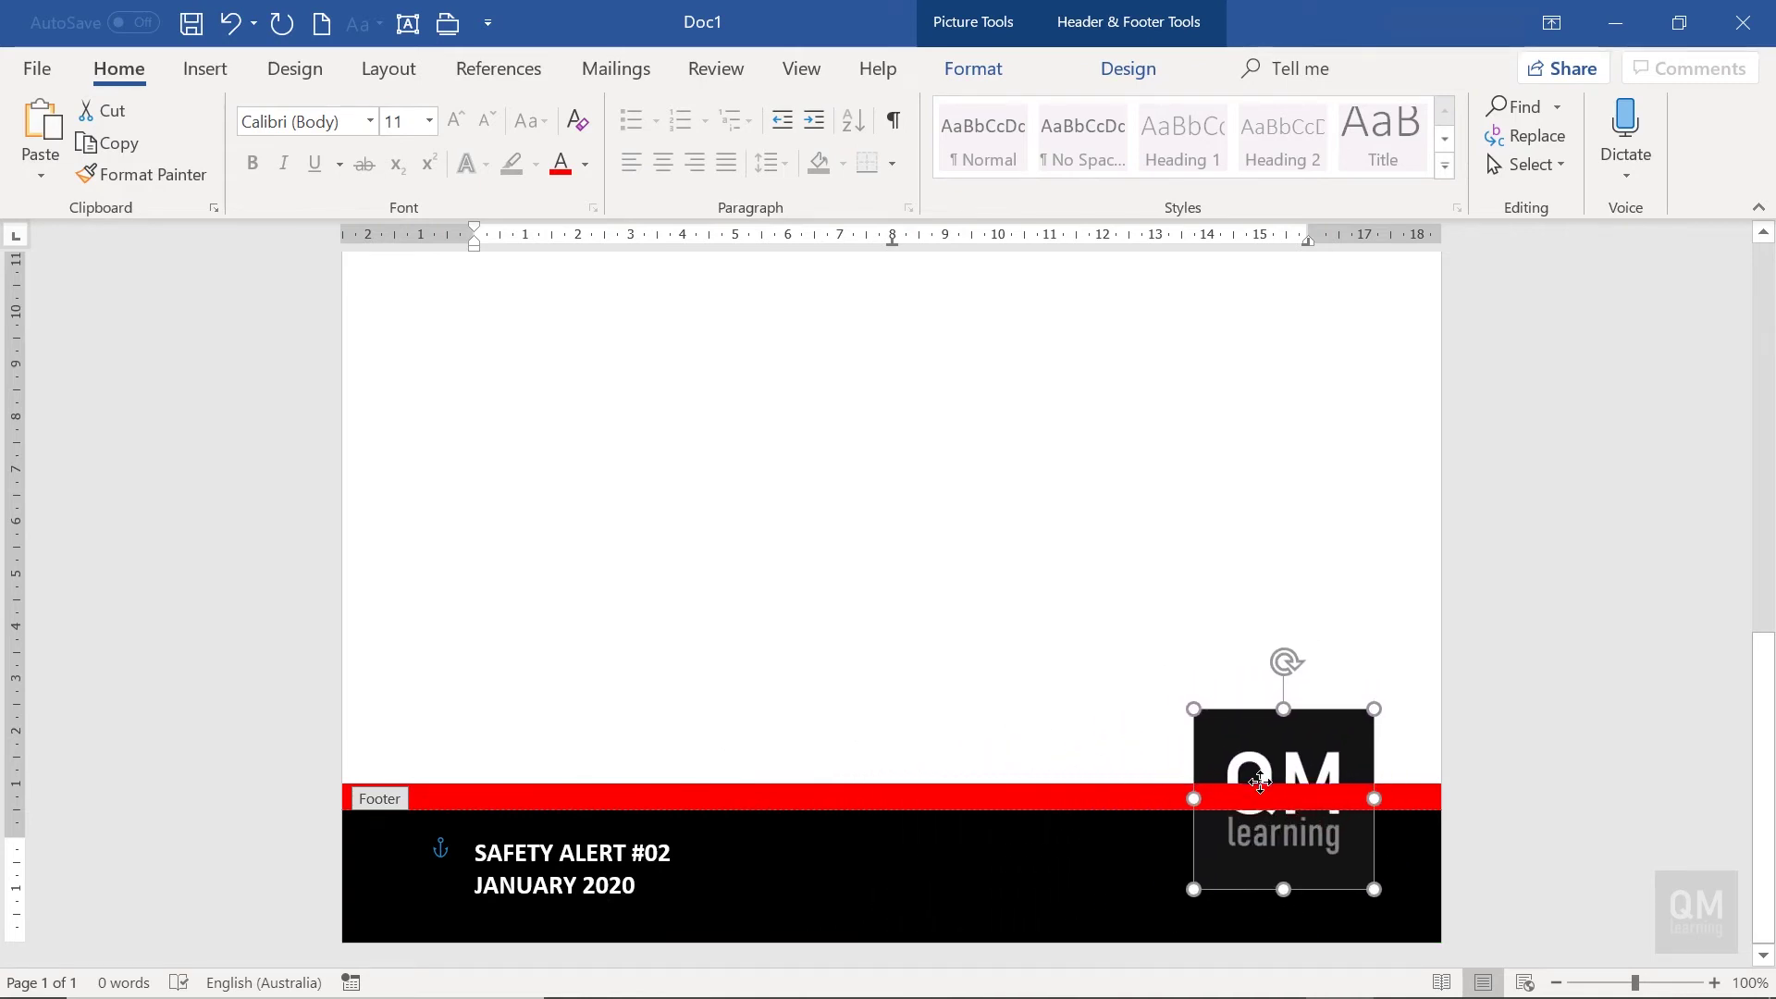
pyautogui.moveTo(1261, 777); pyautogui.dragTo(1261, 780)
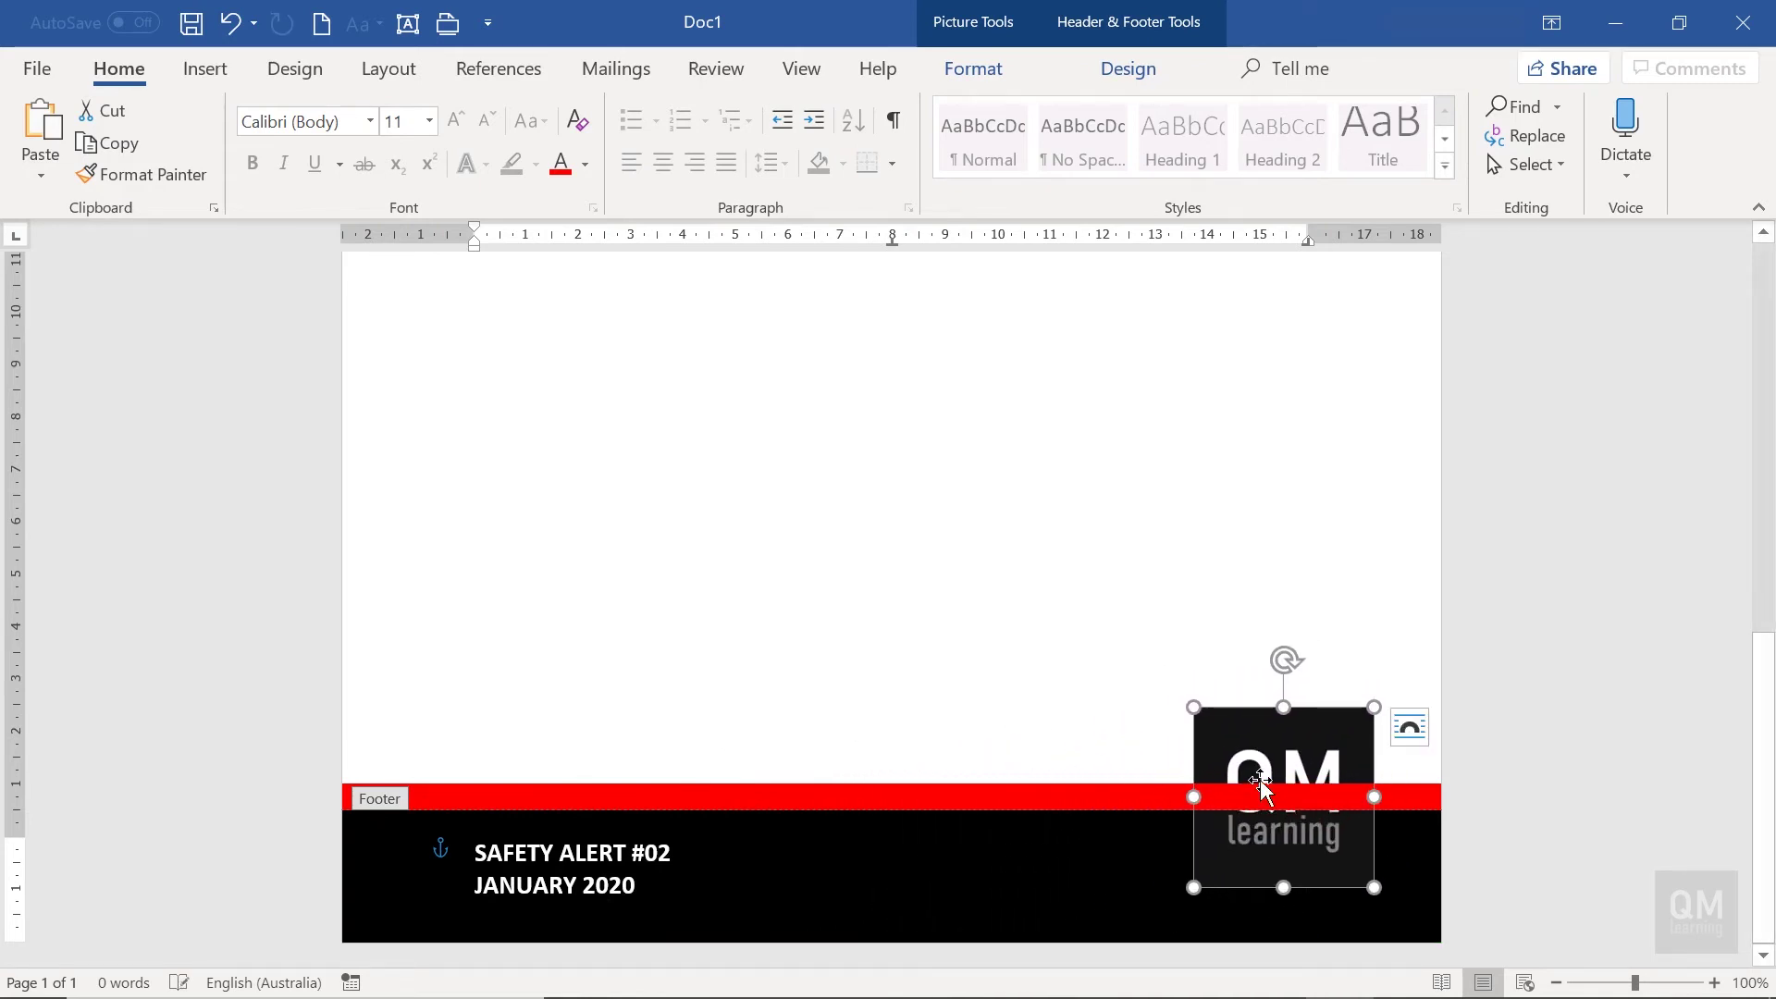
pyautogui.click(1410, 731)
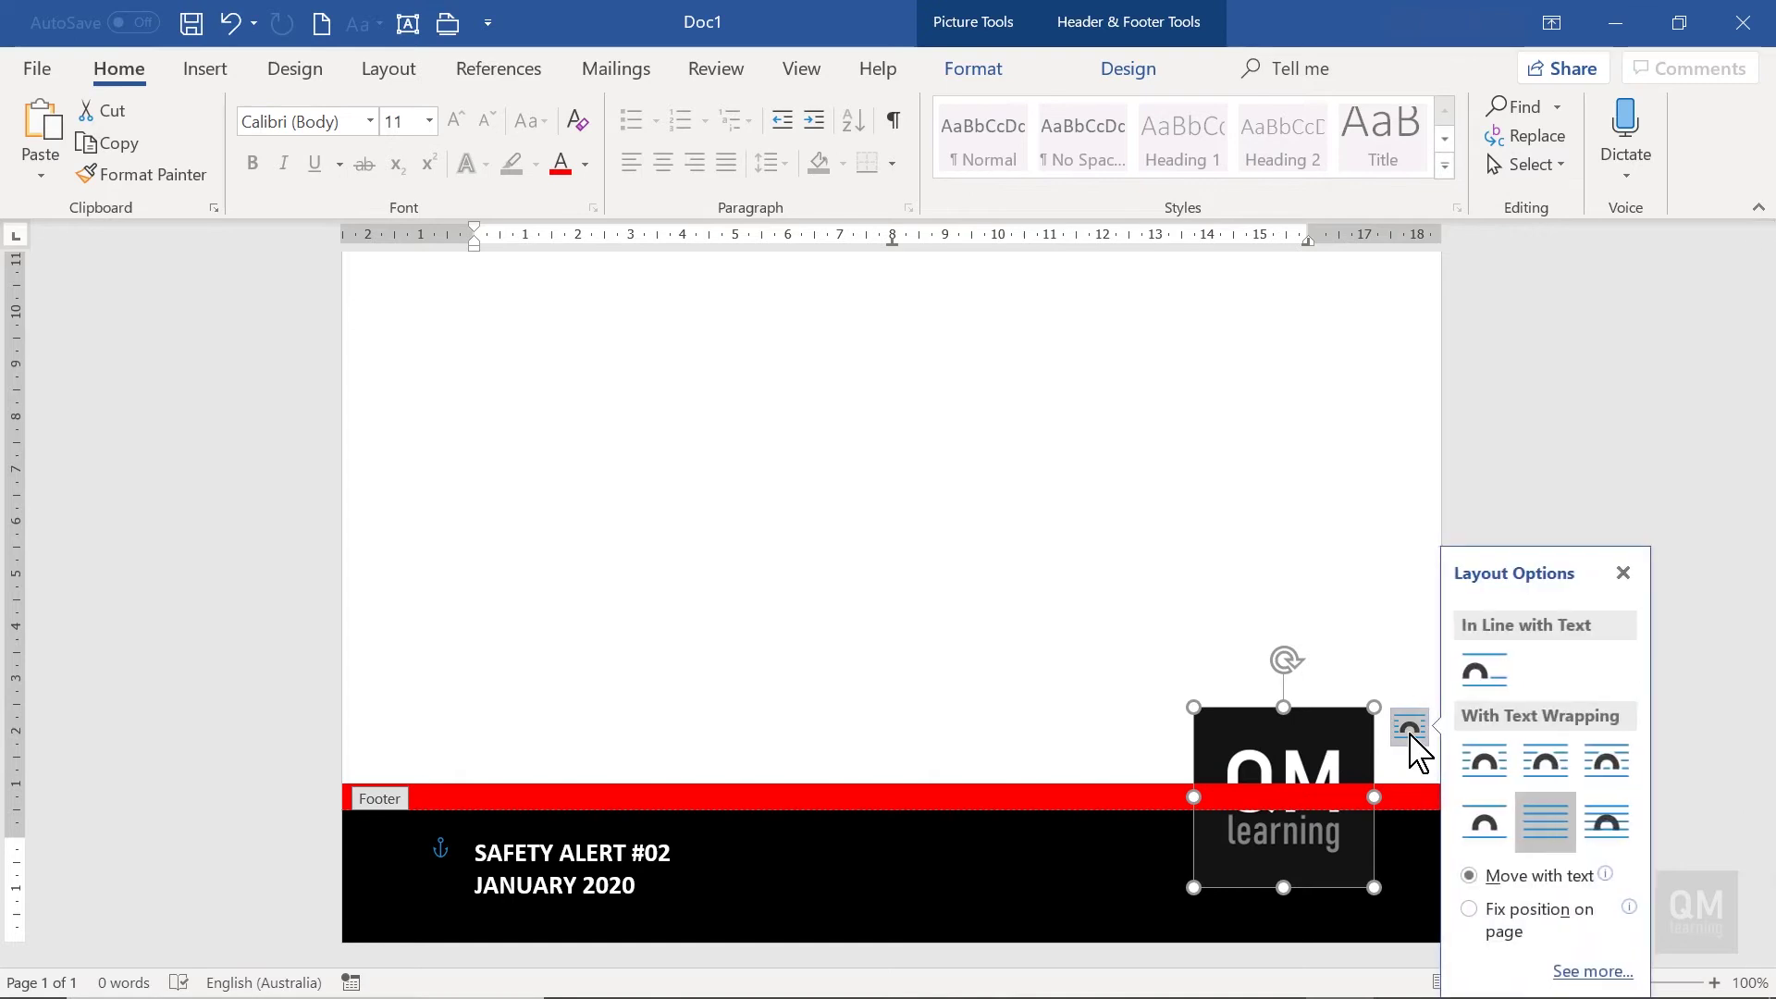
pyautogui.click(1606, 823)
# - In Format Picture, set the QM logo's brightness to 45% and contrast to 65%
pyautogui.rightClick(1285, 812)
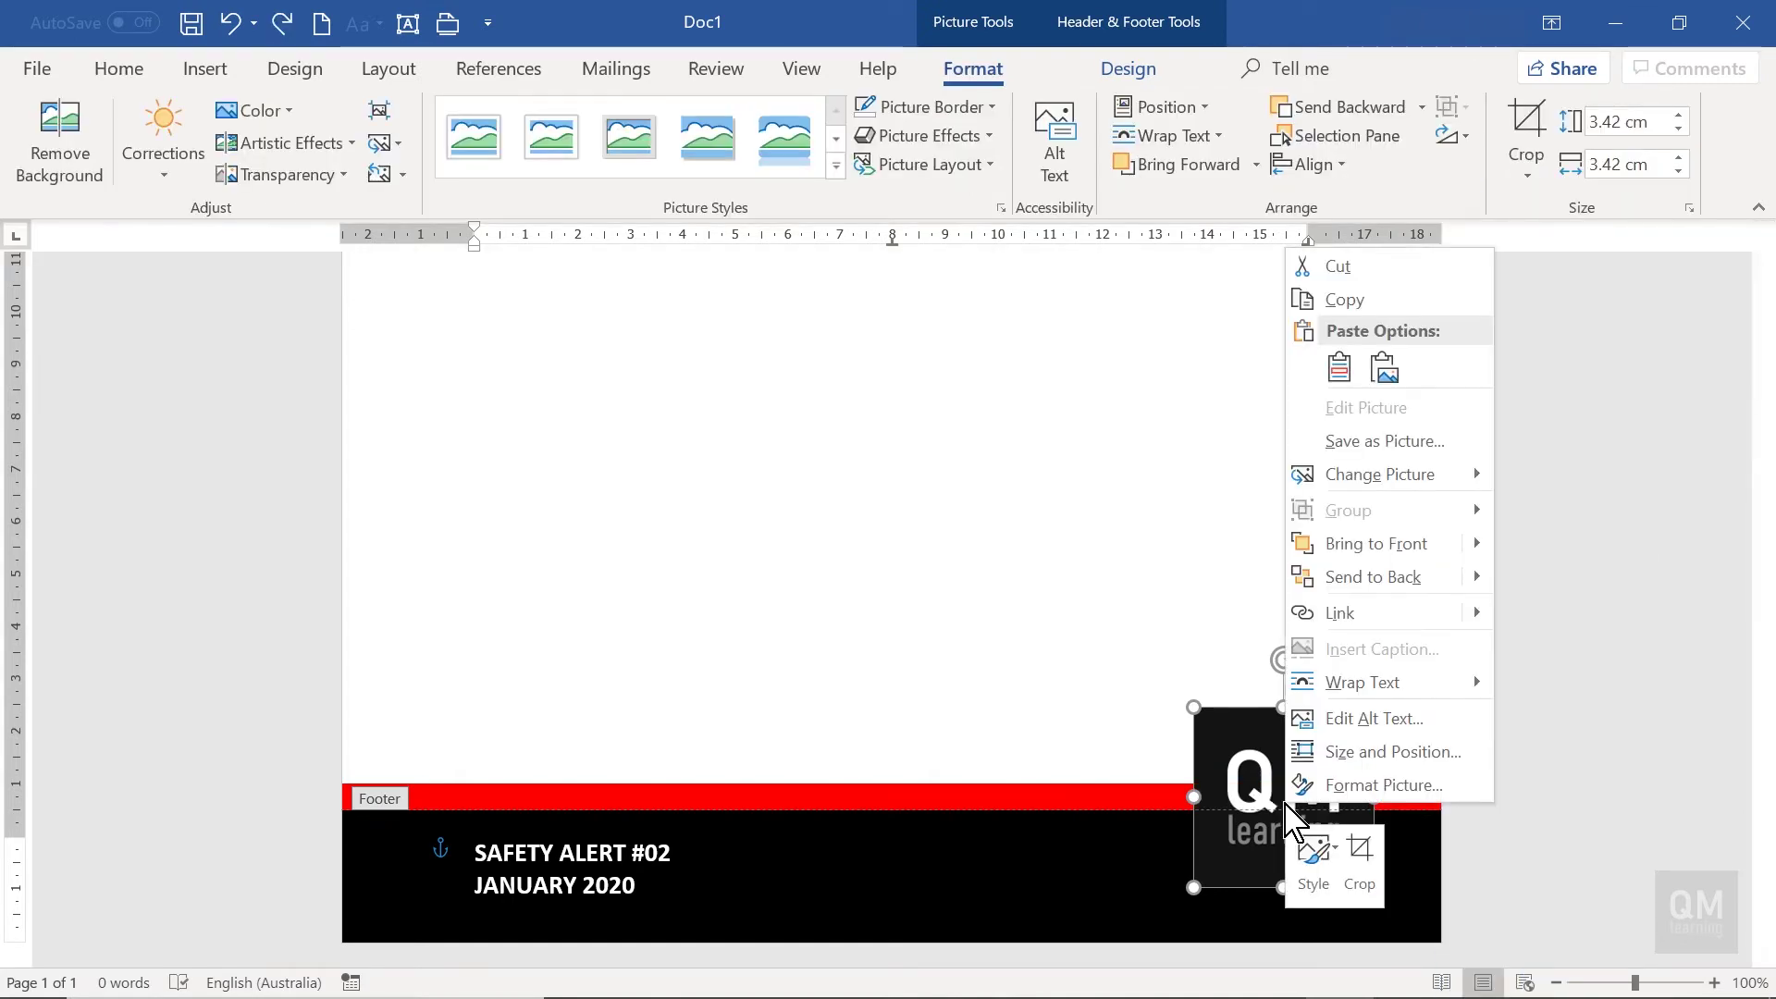
pyautogui.click(1359, 785)
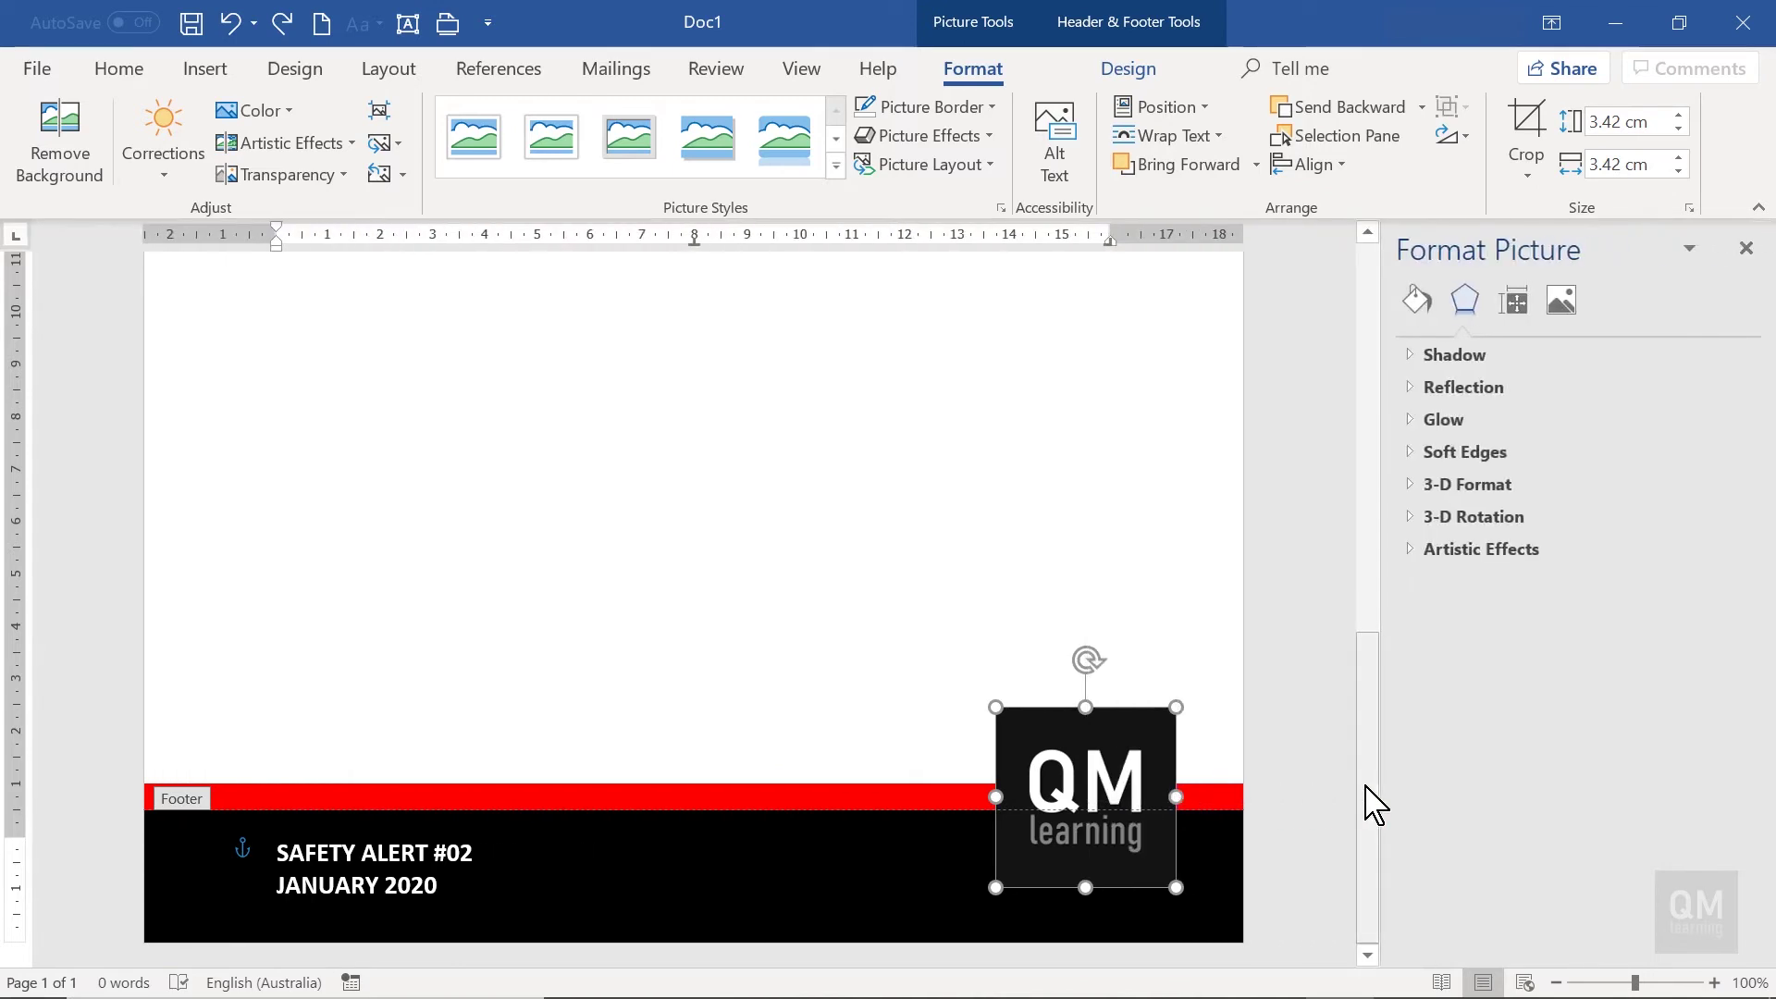
pyautogui.click(1561, 302)
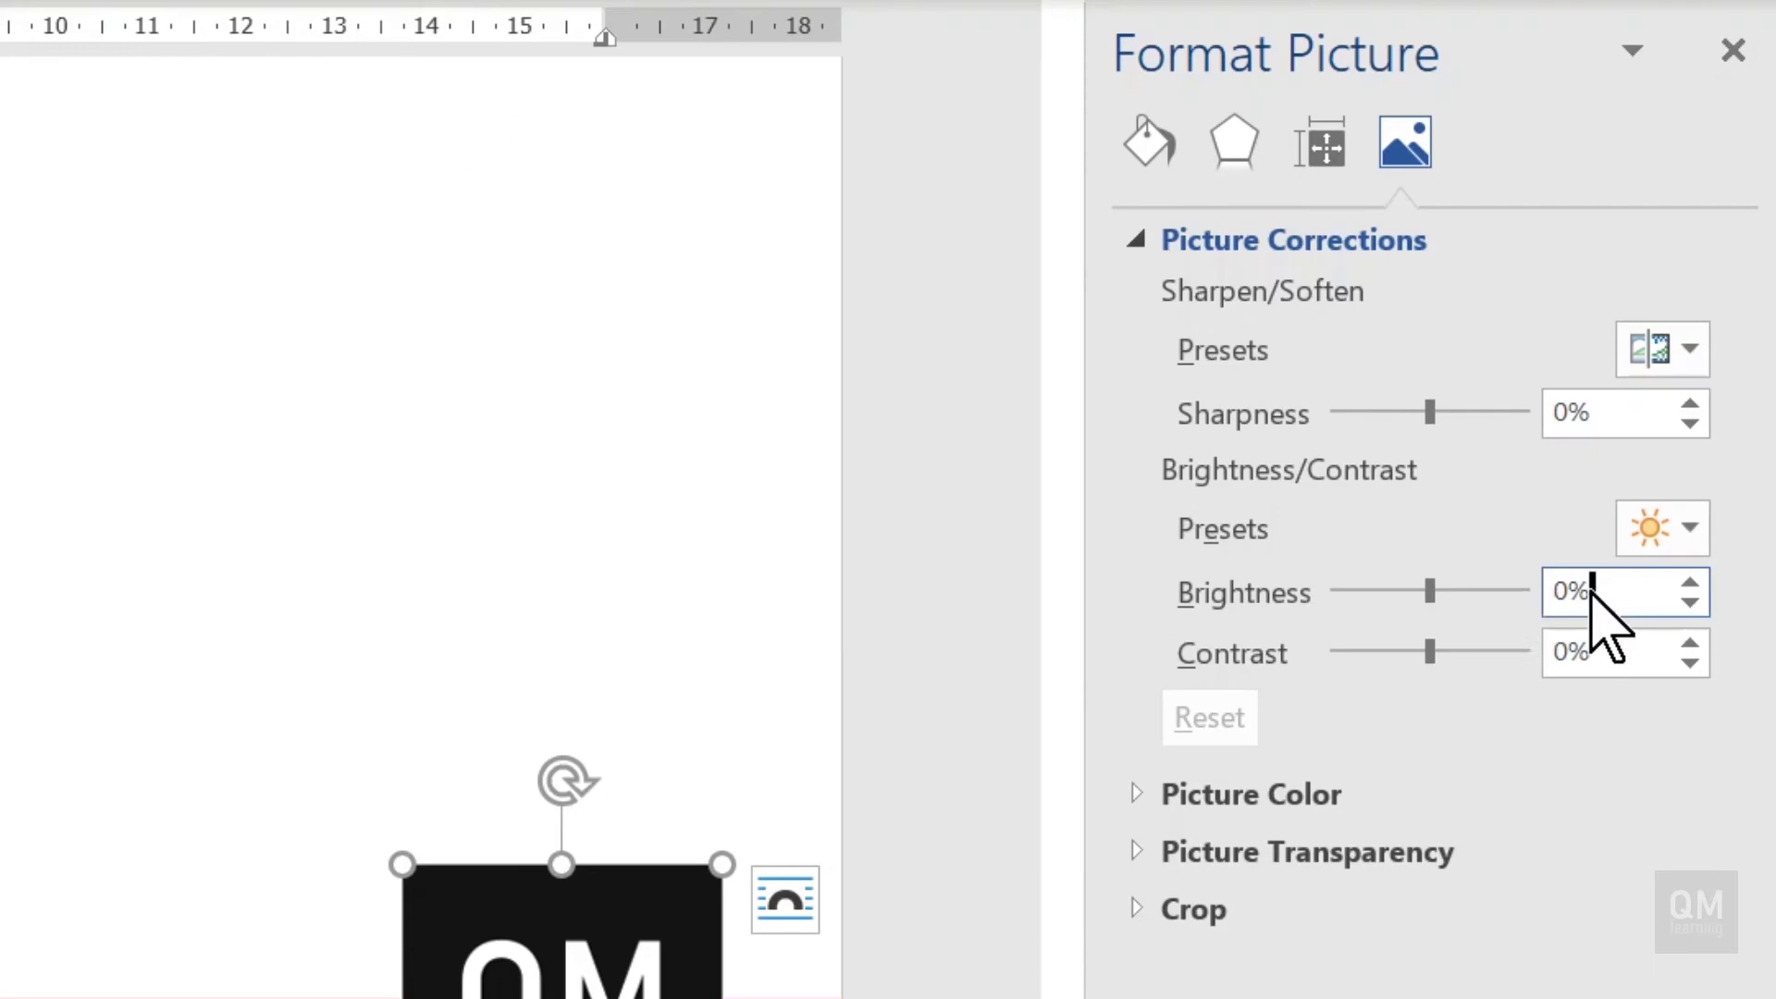
pyautogui.click(1665, 553)
pyautogui.write('45')
pyautogui.press('Tab')
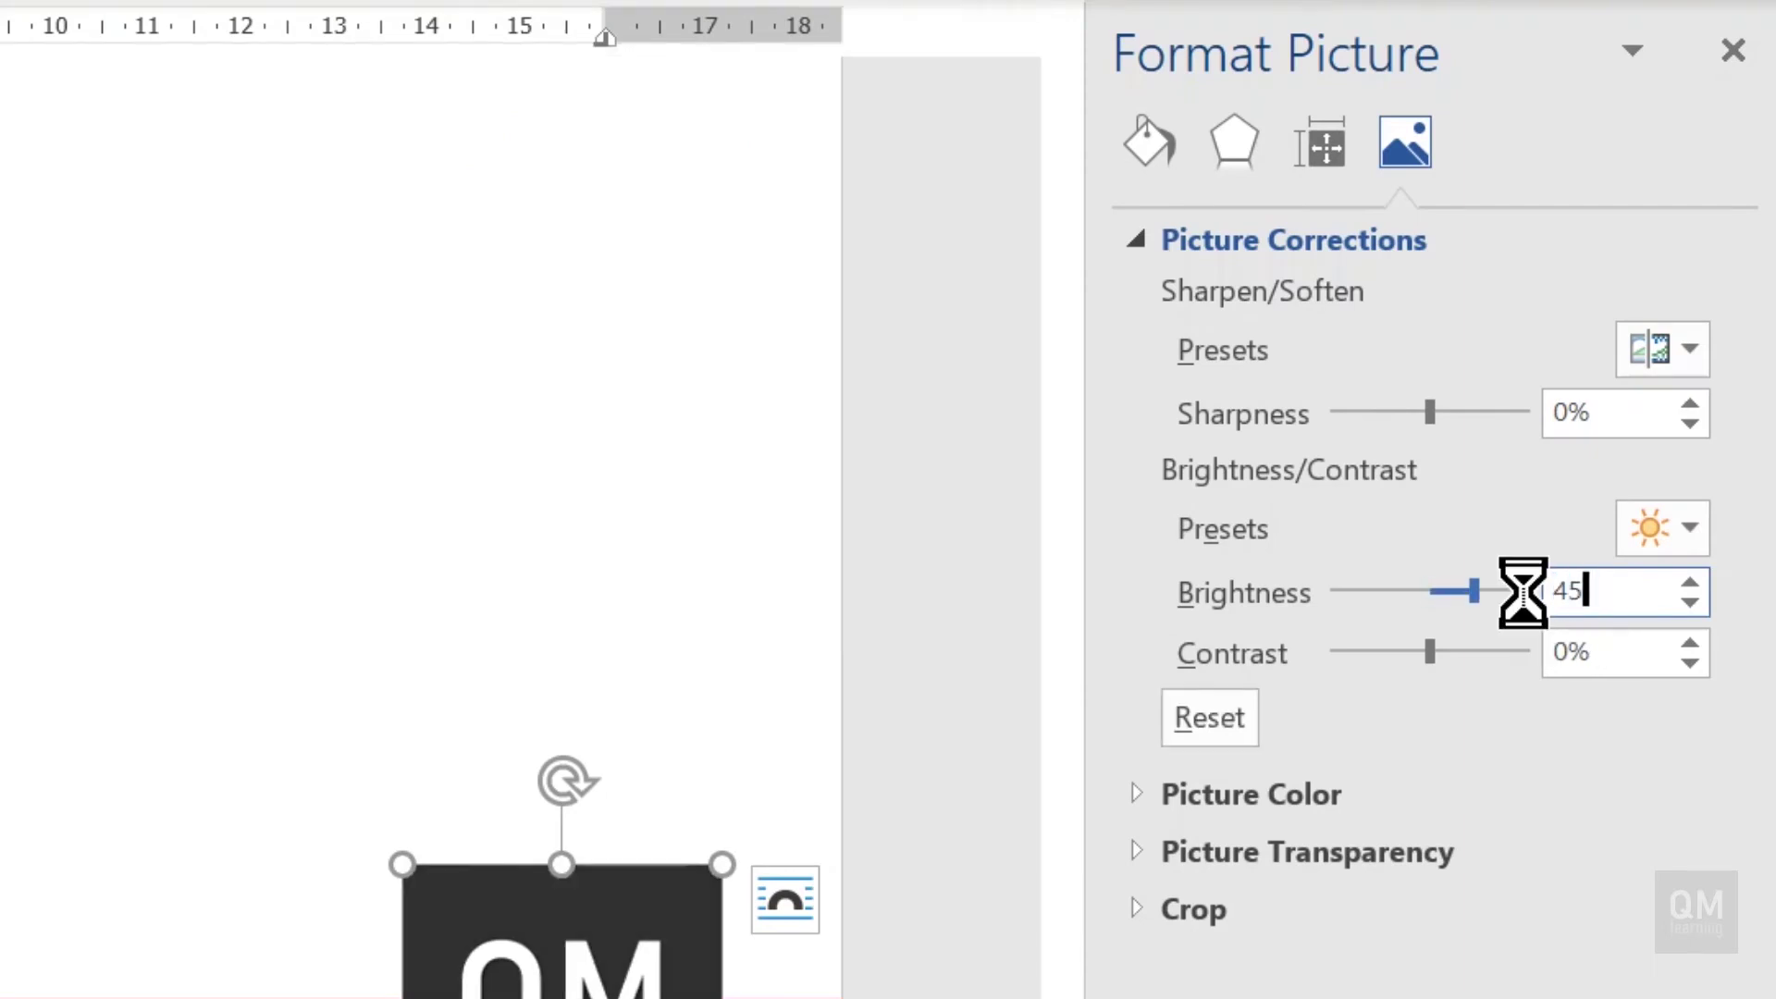
pyautogui.press('Tab')
pyautogui.write('6')
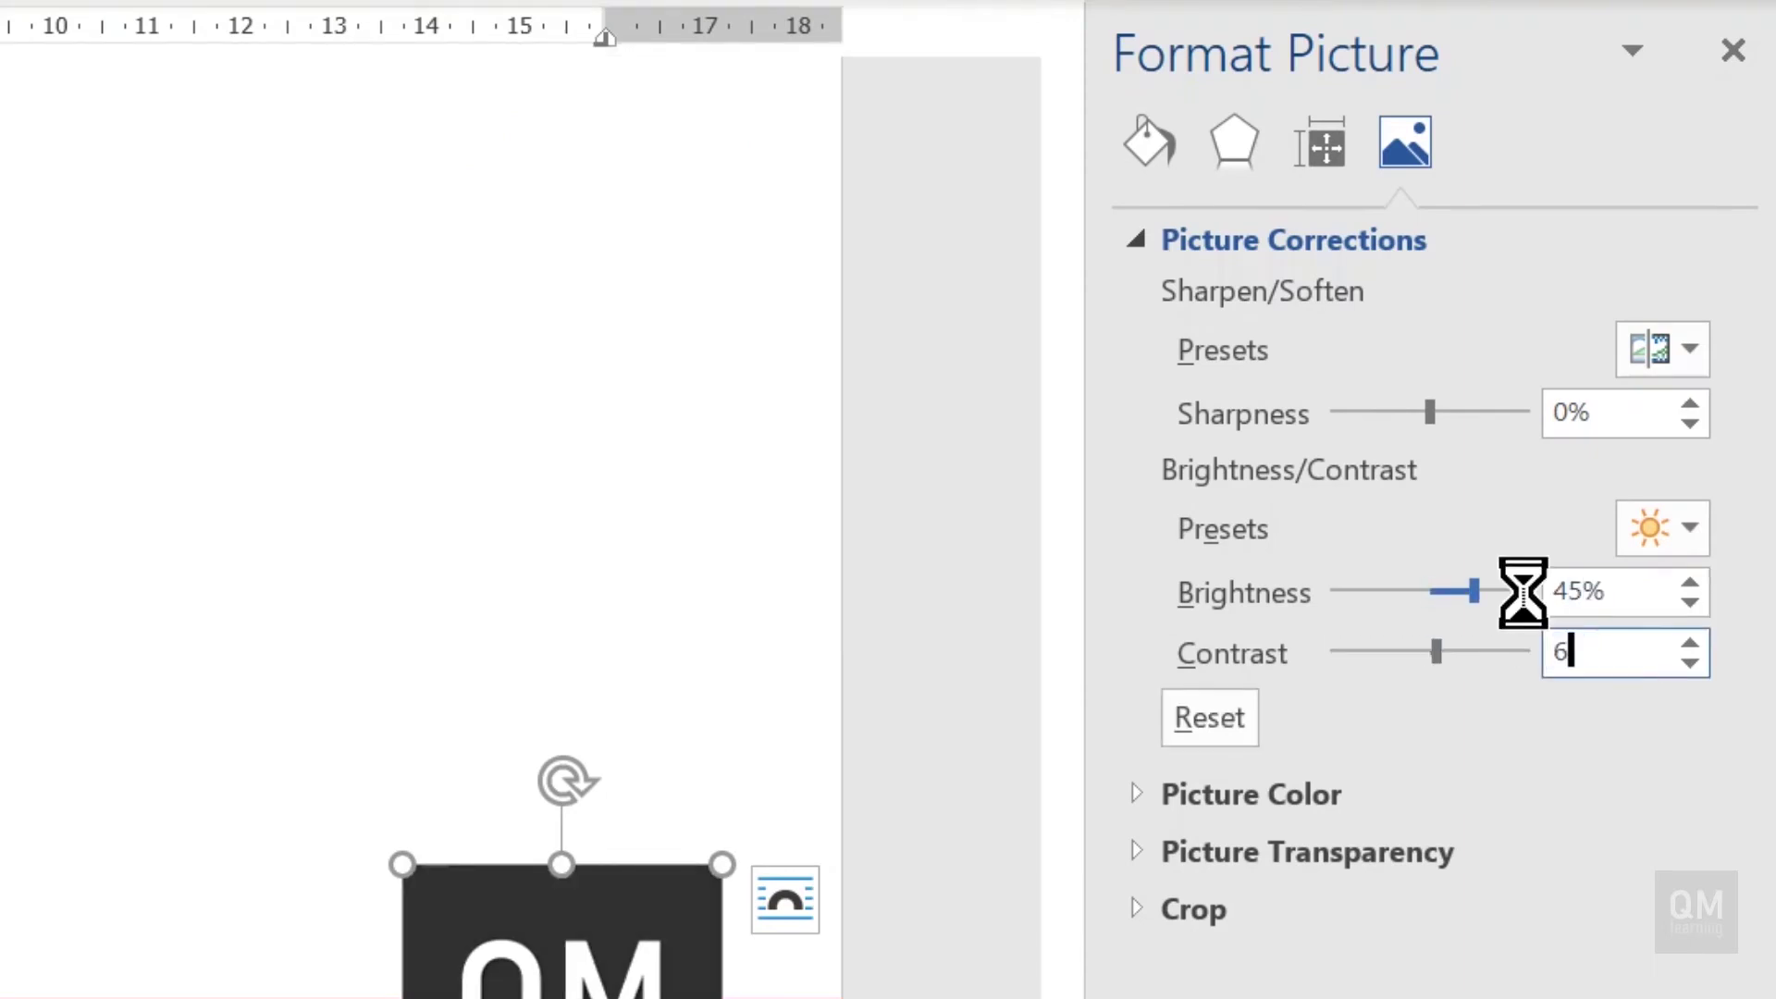
pyautogui.write('5')
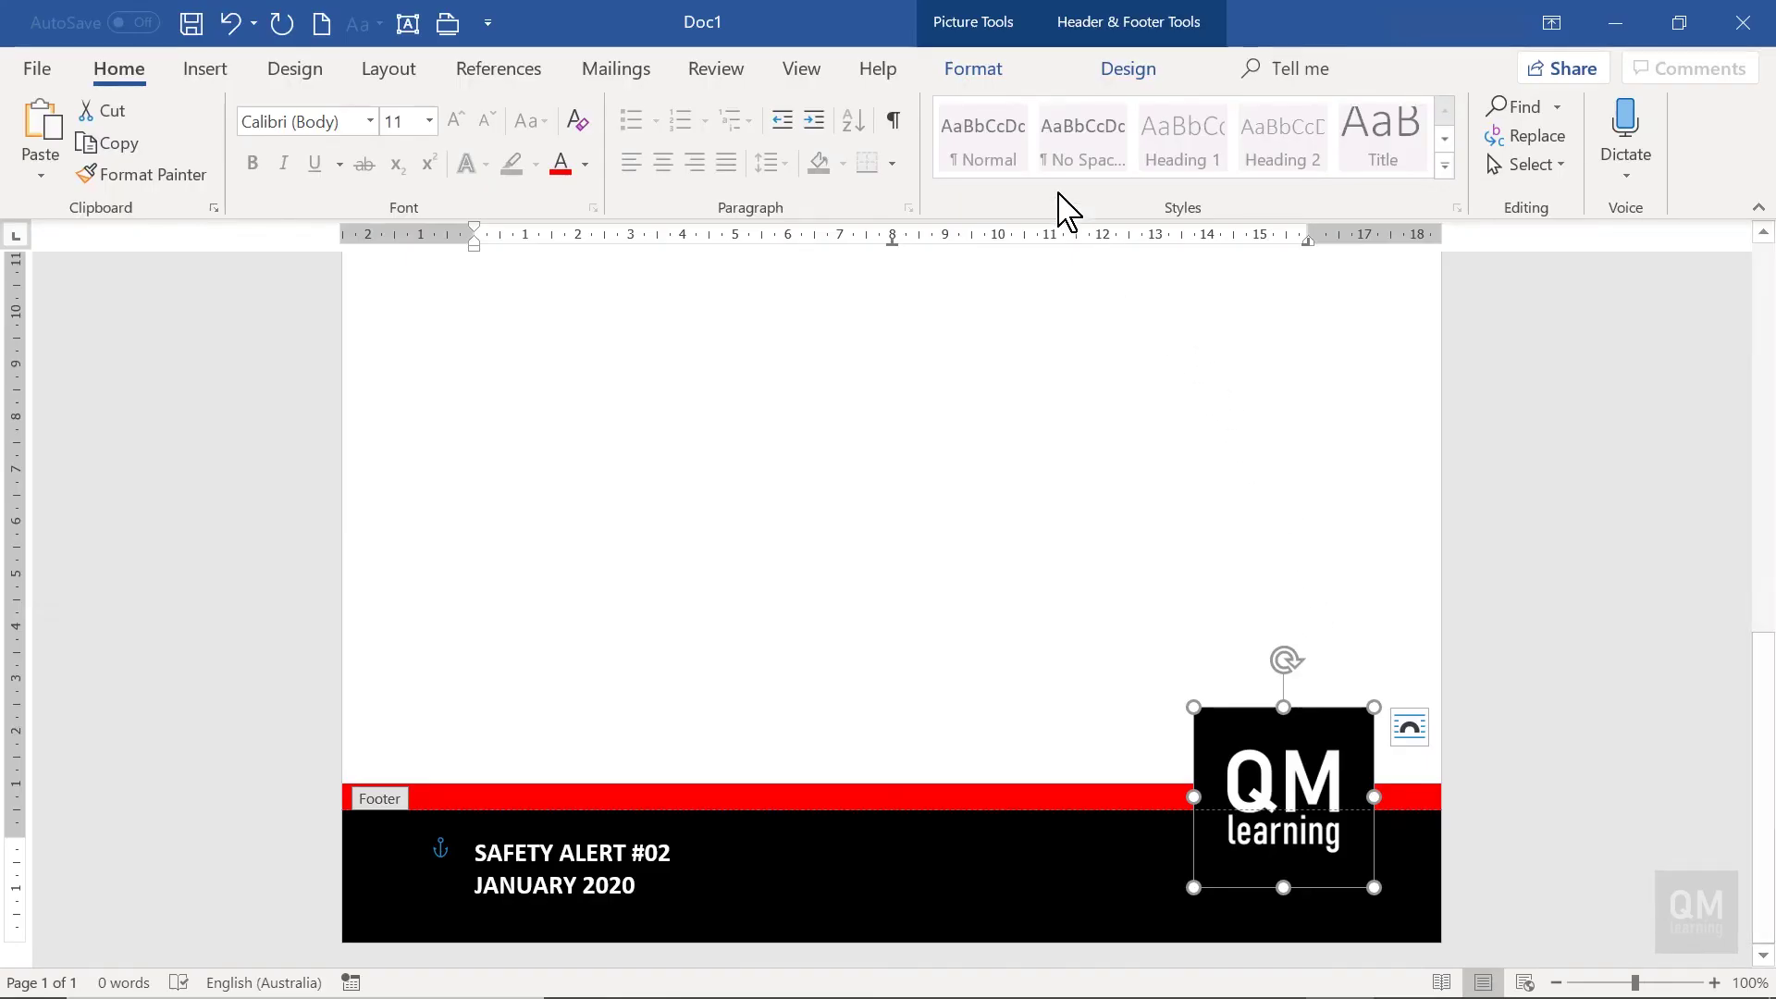
pyautogui.click(980, 78)
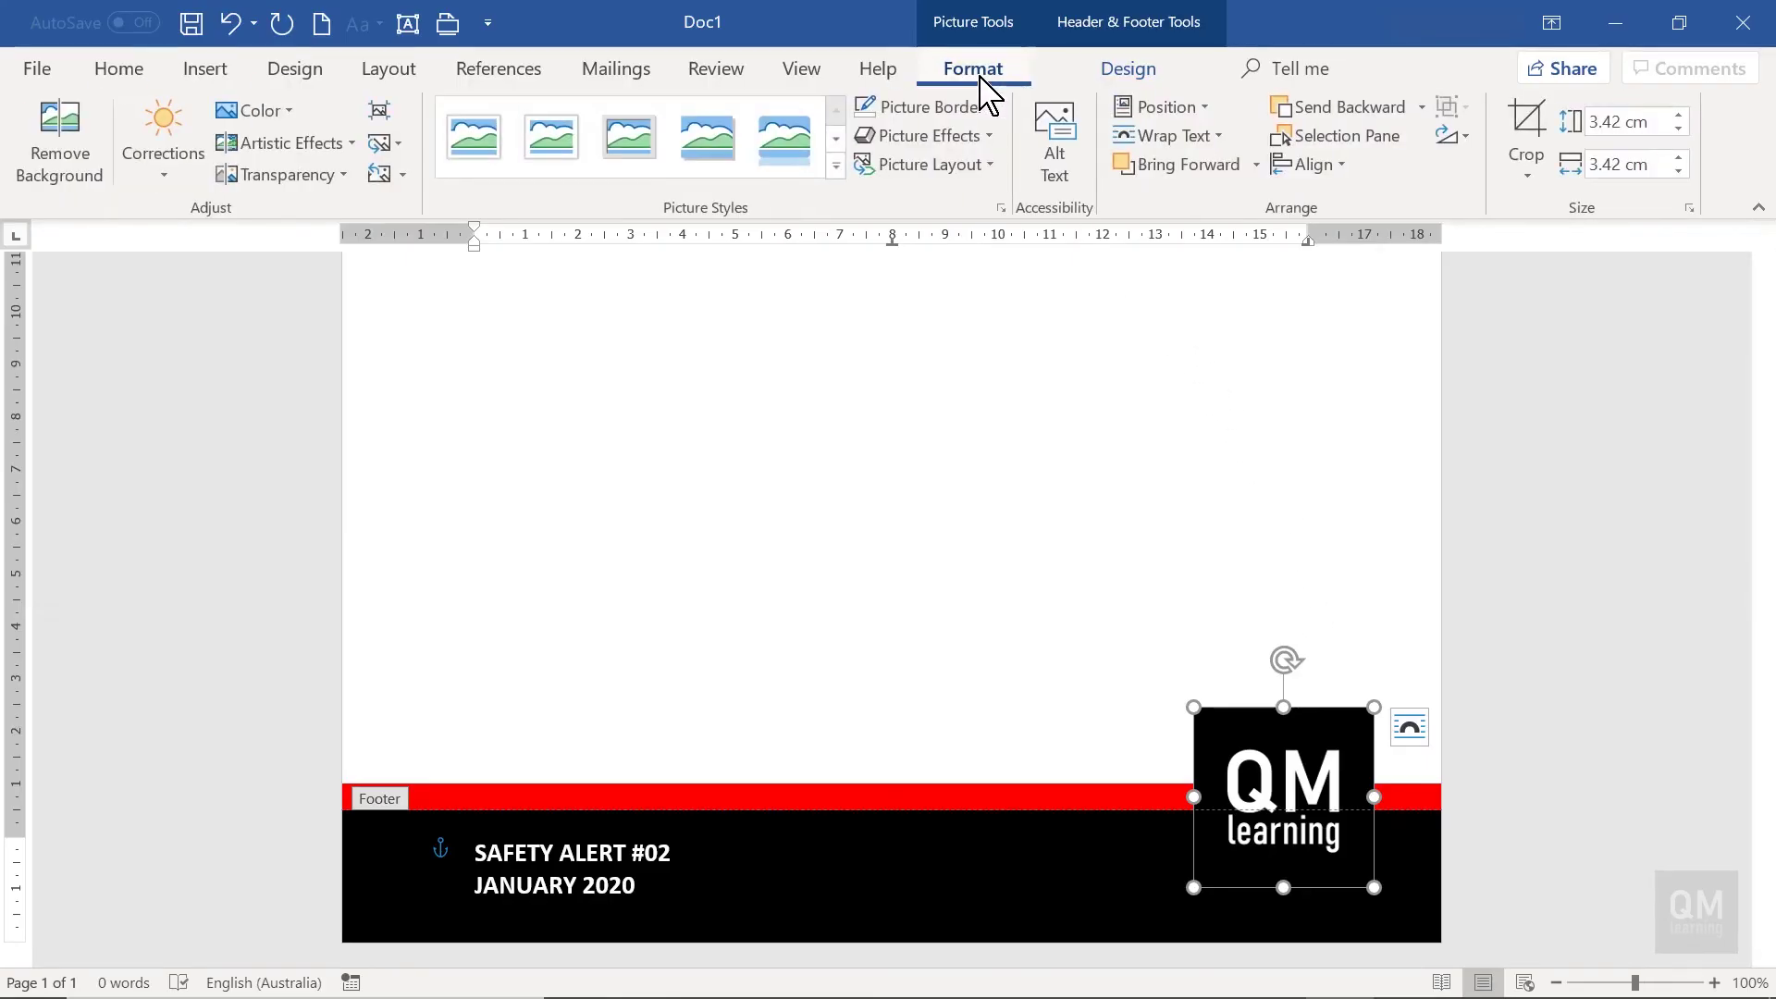
# - Give the footer QM logo a red picture border with 3 pt weight
pyautogui.click(972, 108)
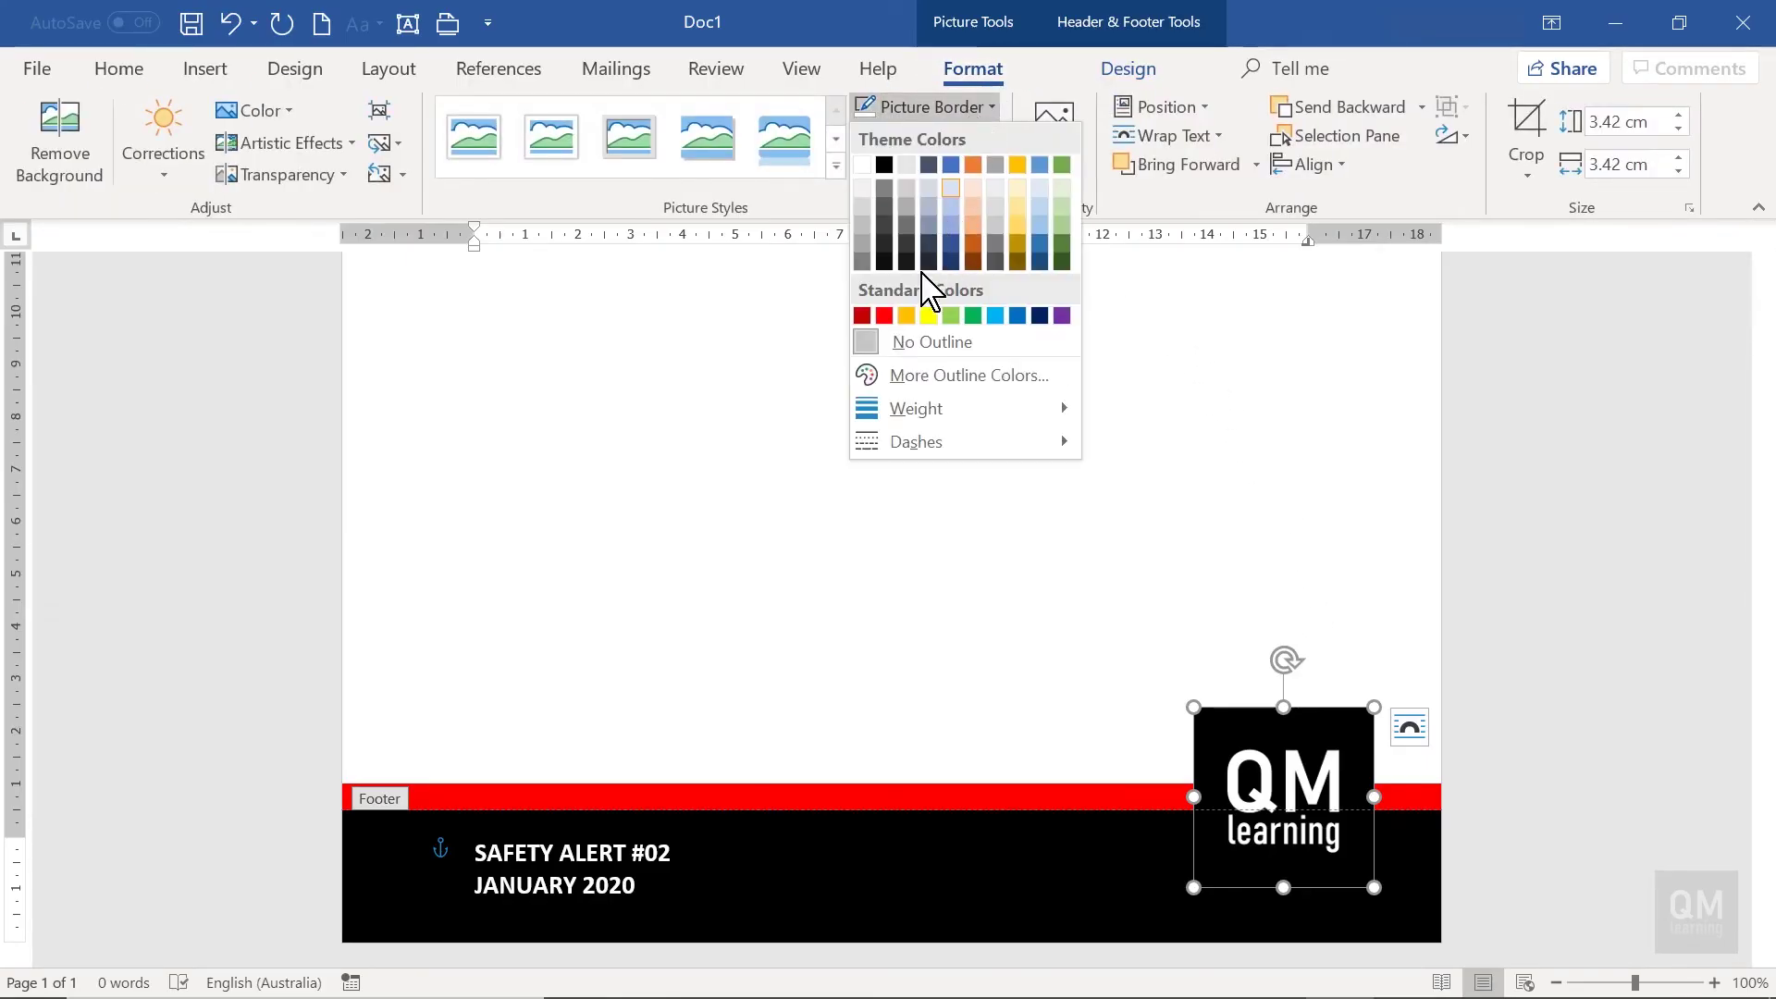
pyautogui.click(884, 316)
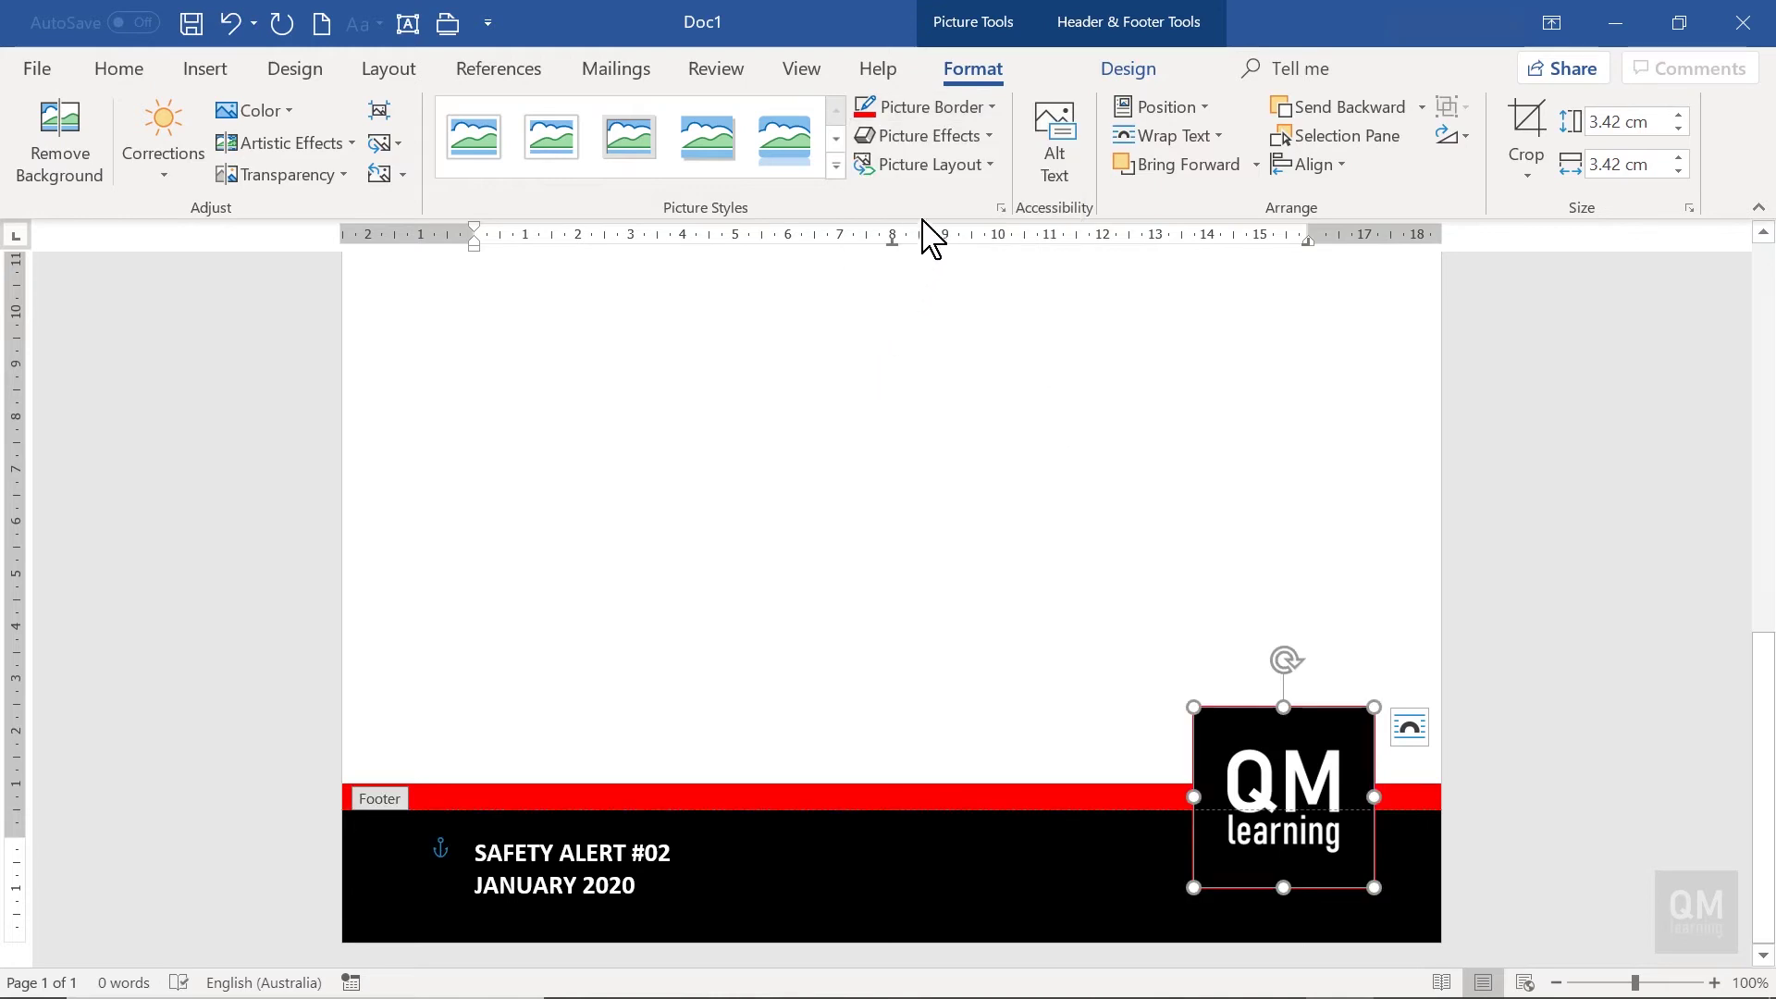
pyautogui.click(957, 109)
pyautogui.moveTo(916, 408)
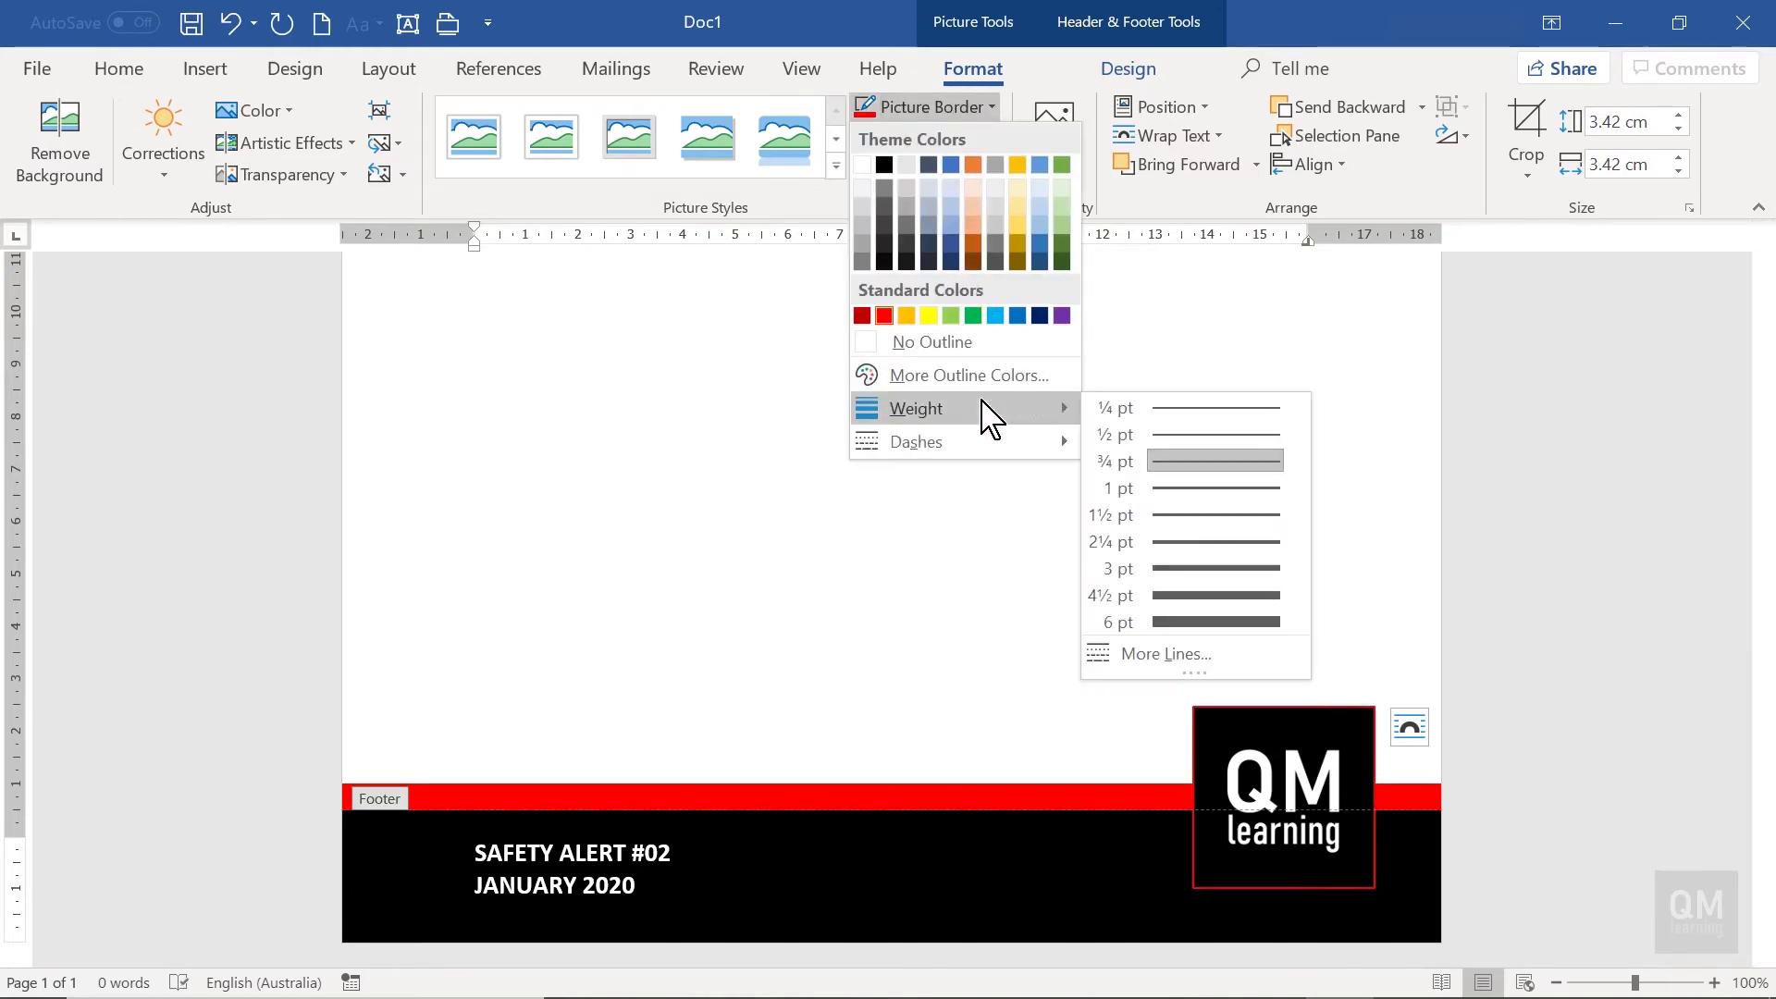
pyautogui.click(1215, 568)
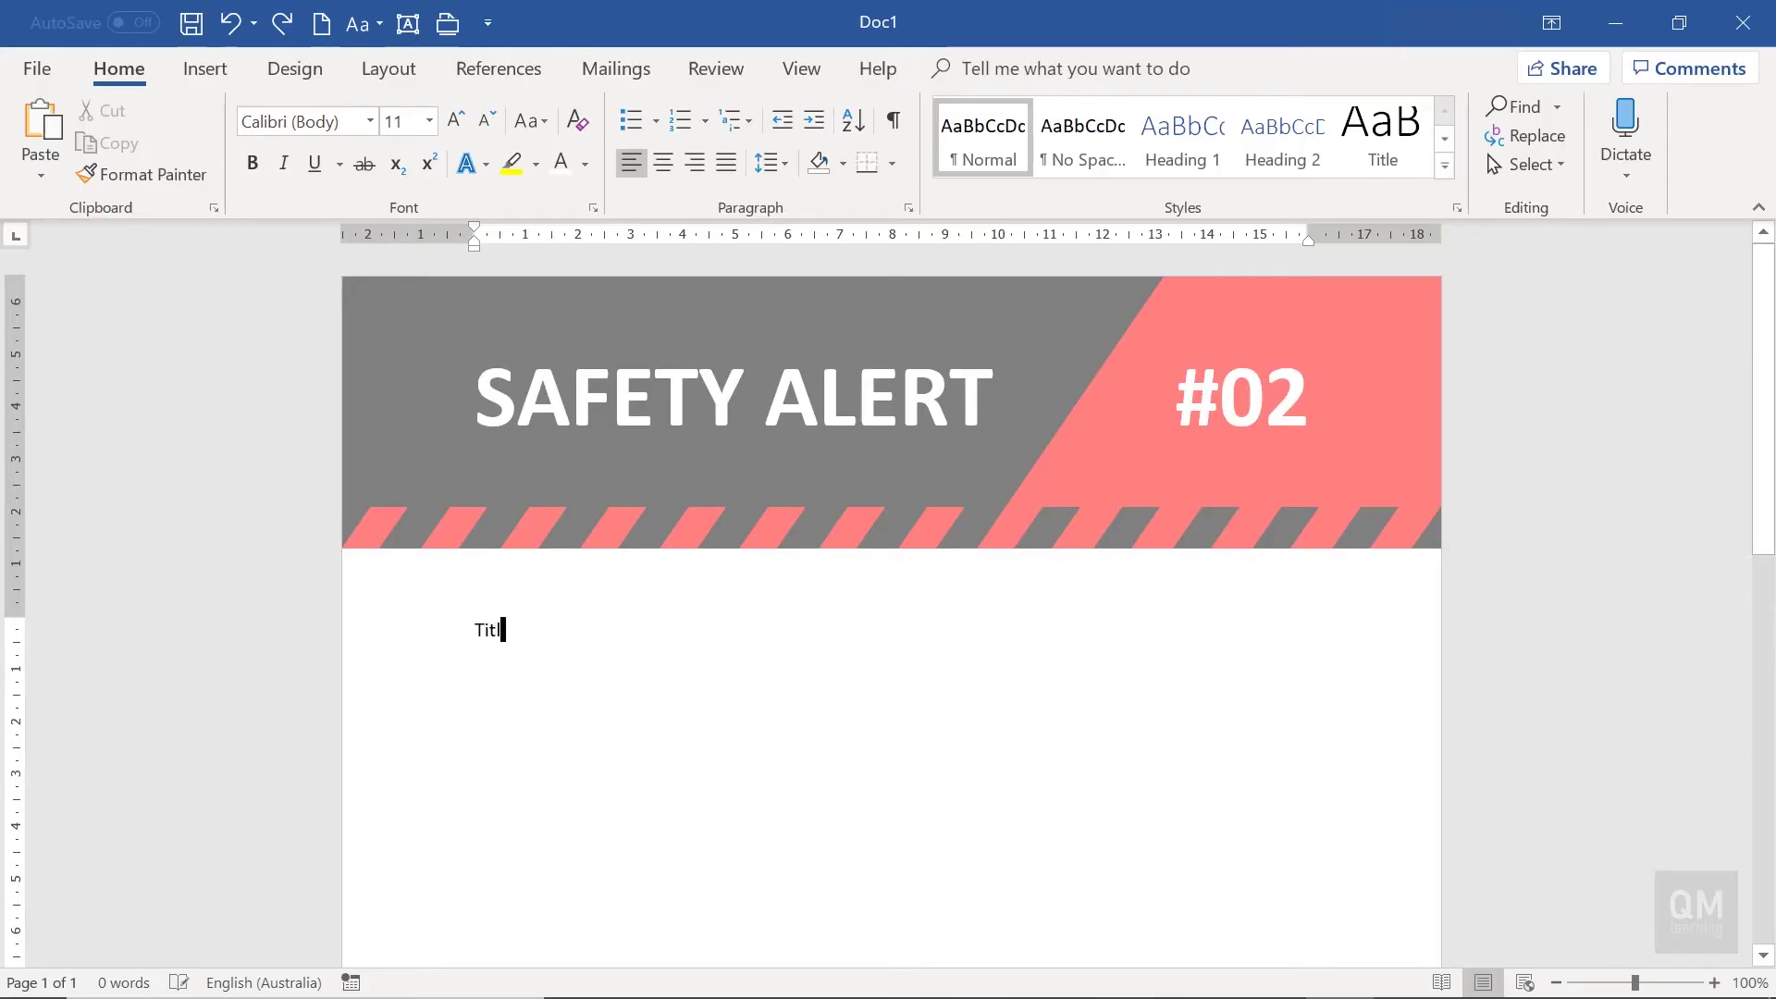
# - Type the lines Title, January 2020, Background, Key Considerations, Actions Required and More Information
pyautogui.write('e')
pyautogui.write('uary 2020')
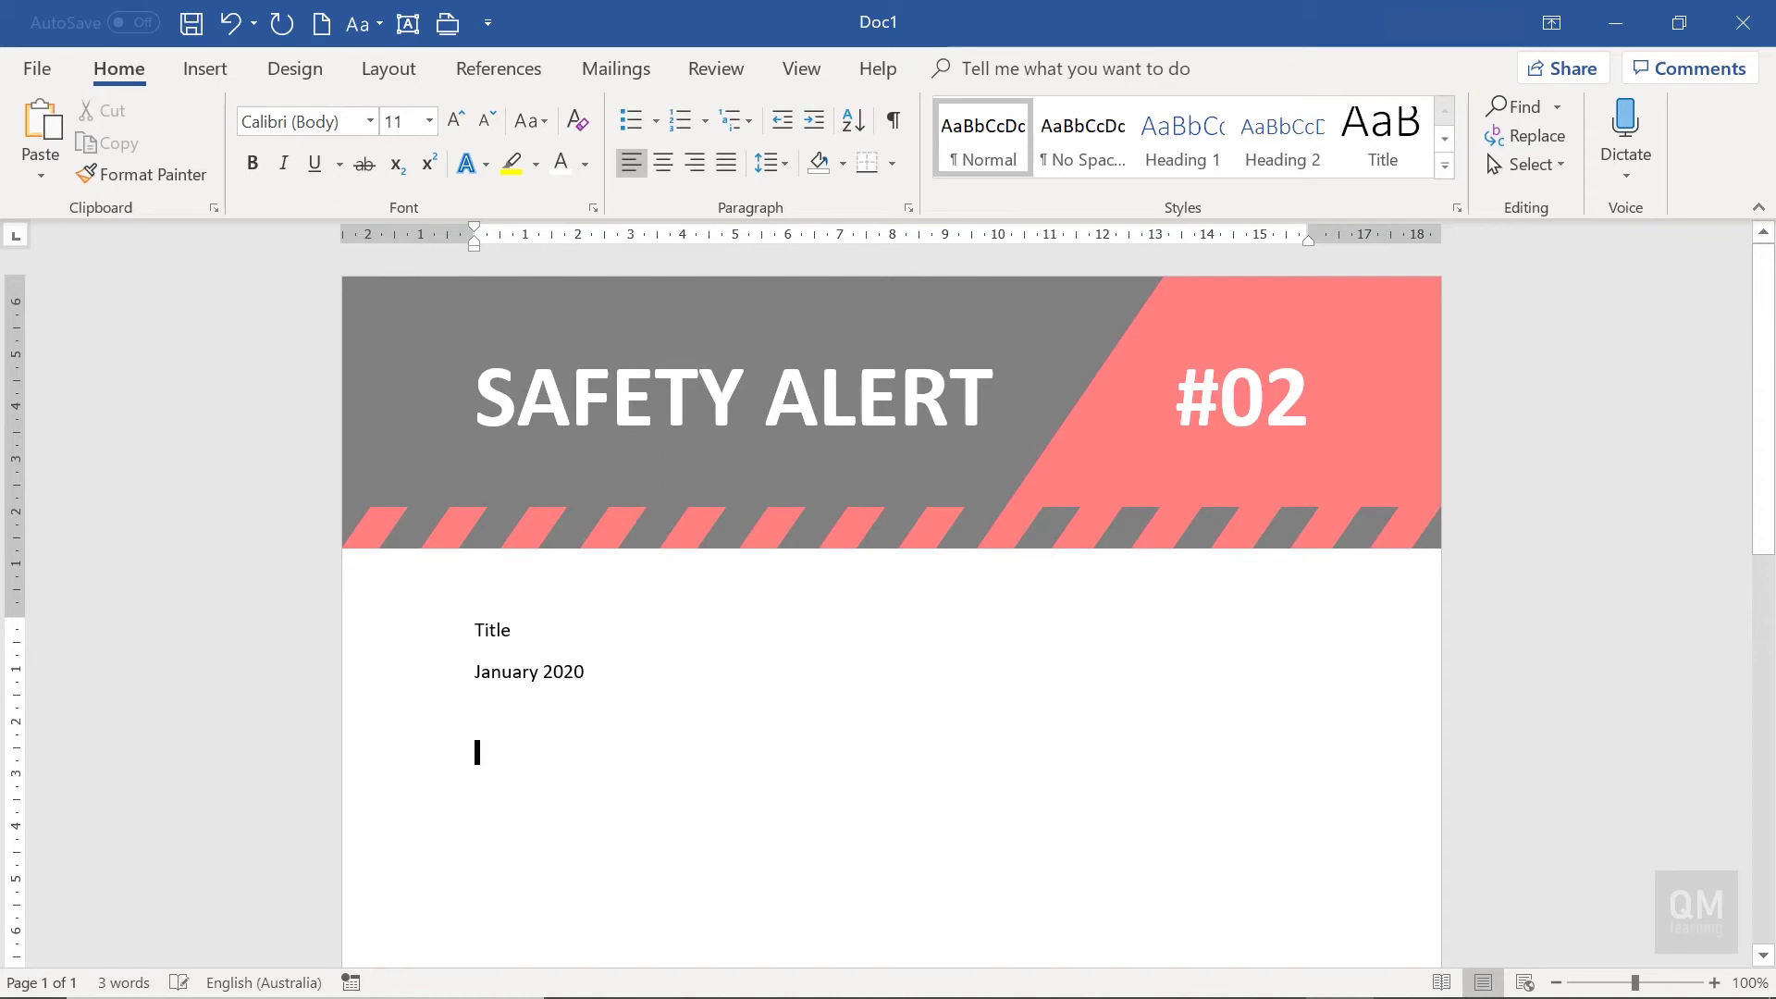
pyautogui.write('Background')
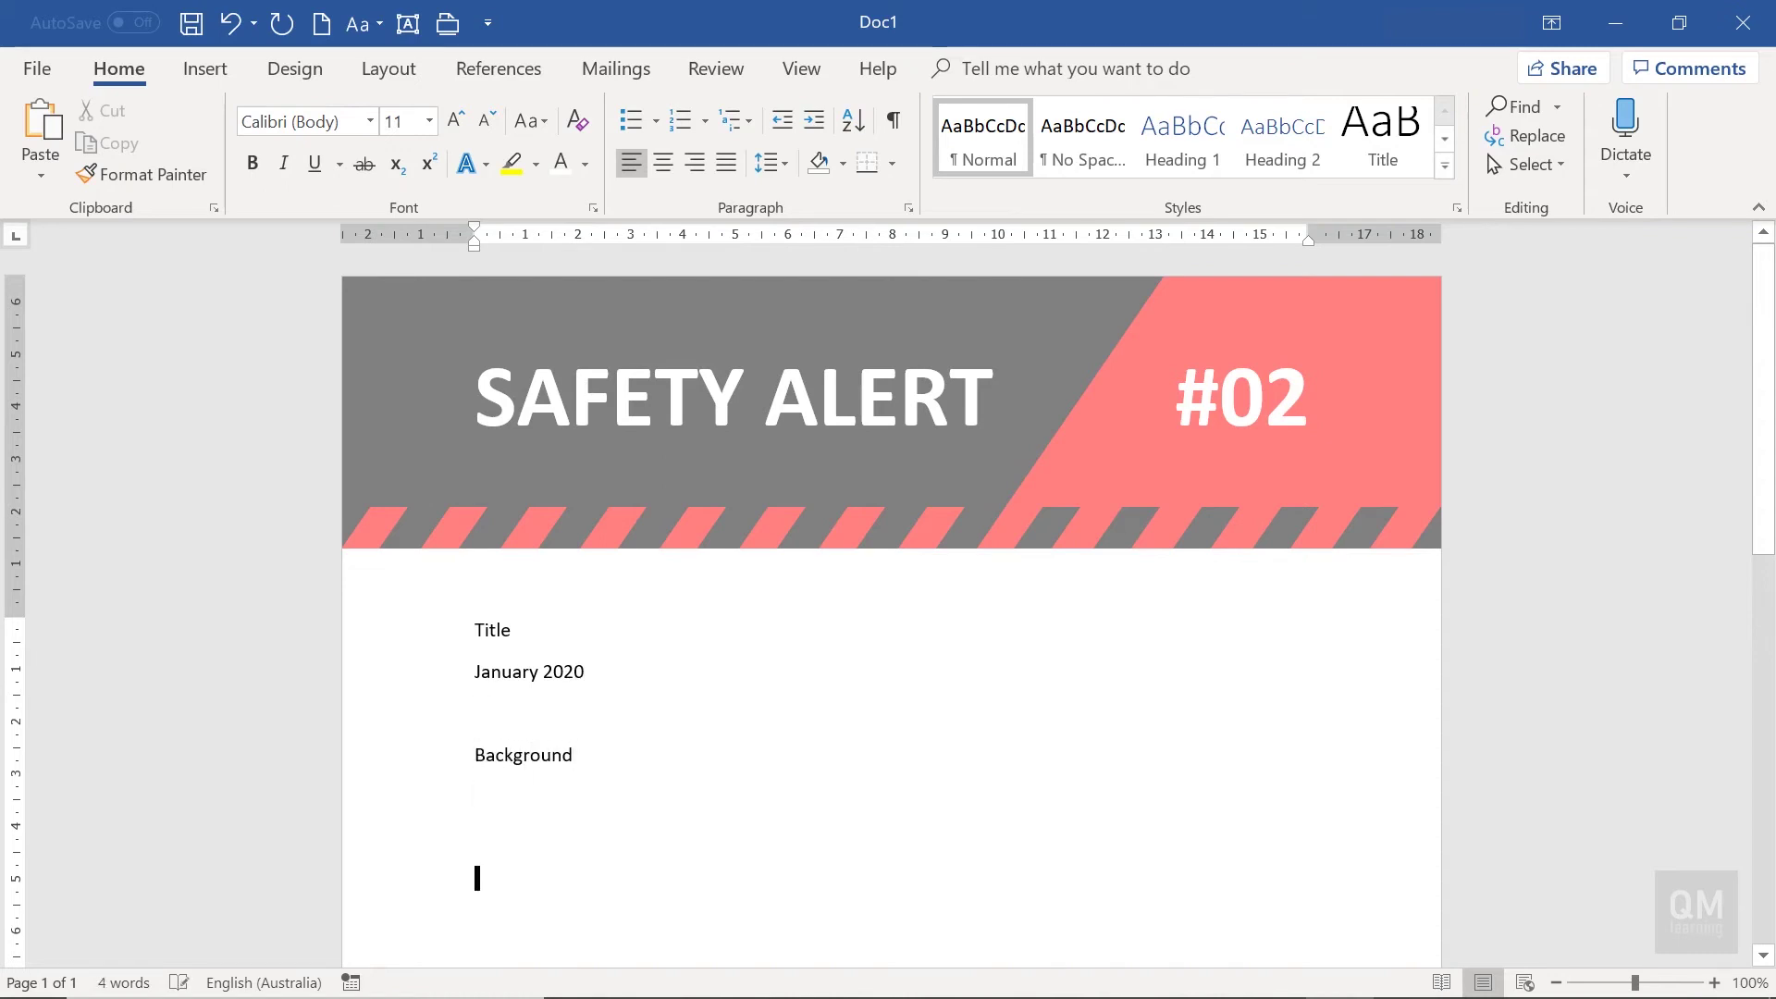
pyautogui.write('Key COnsiderations')
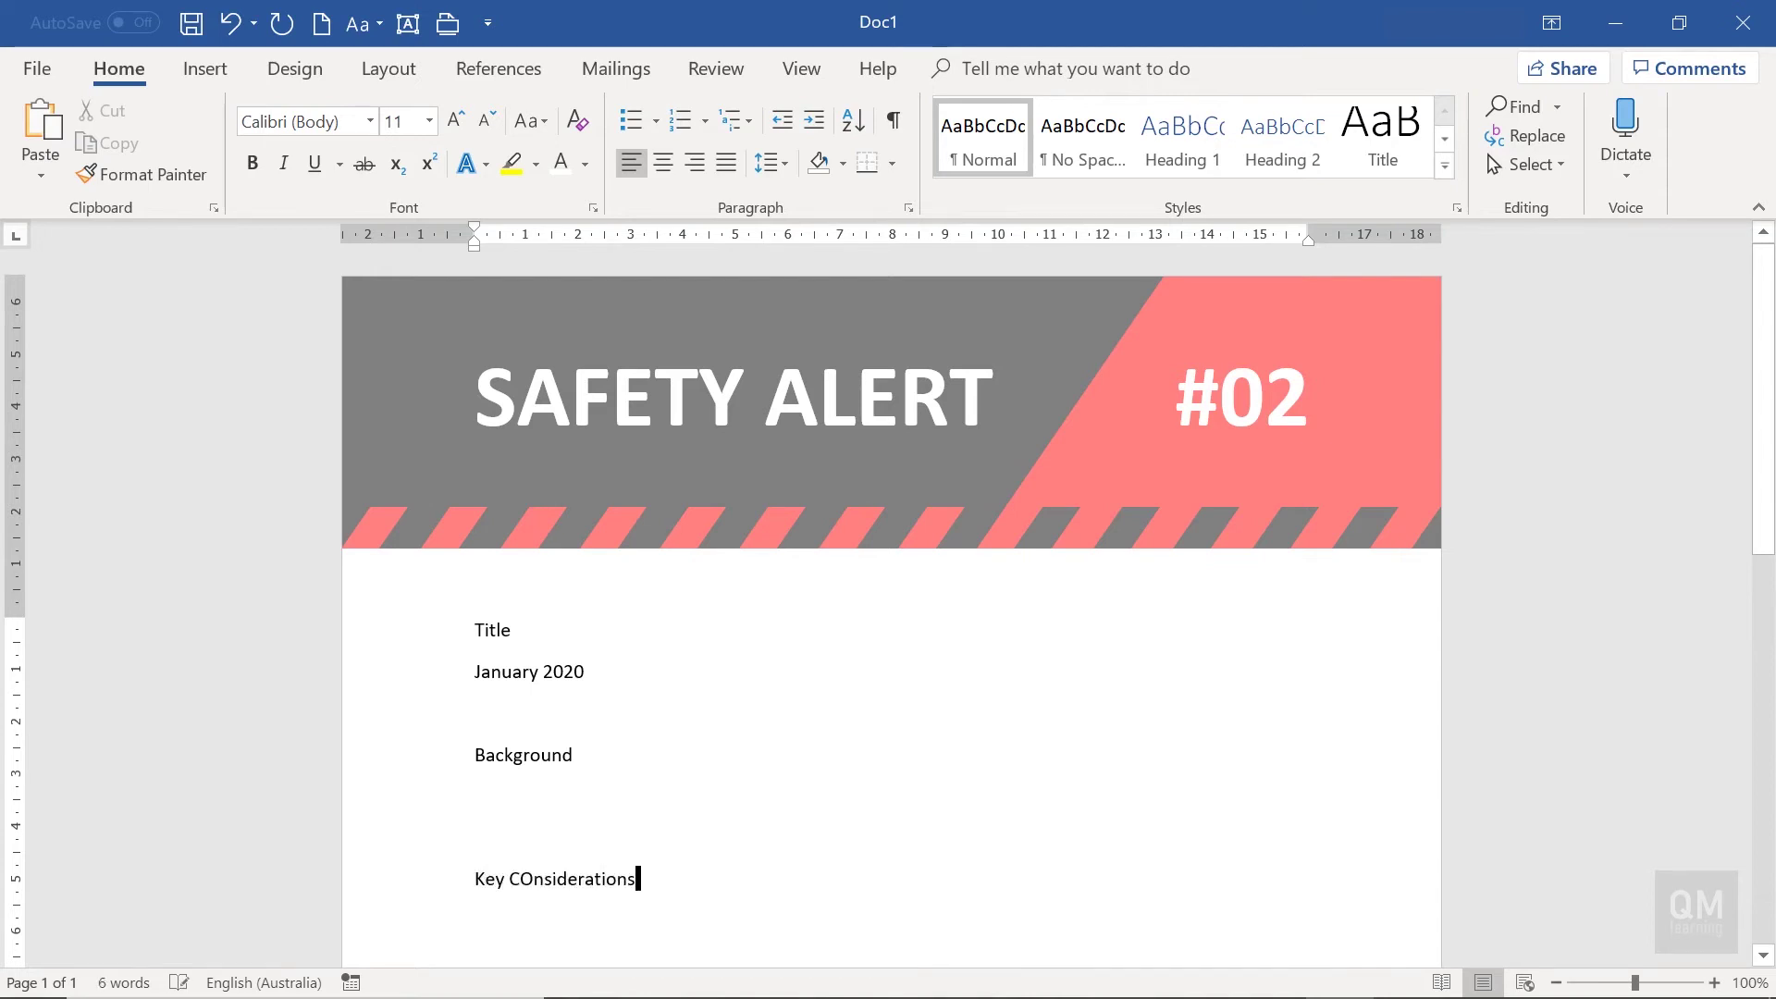
pyautogui.press('Return')
pyautogui.press('Return')
pyautogui.press('Return')
pyautogui.write('Actions Require')
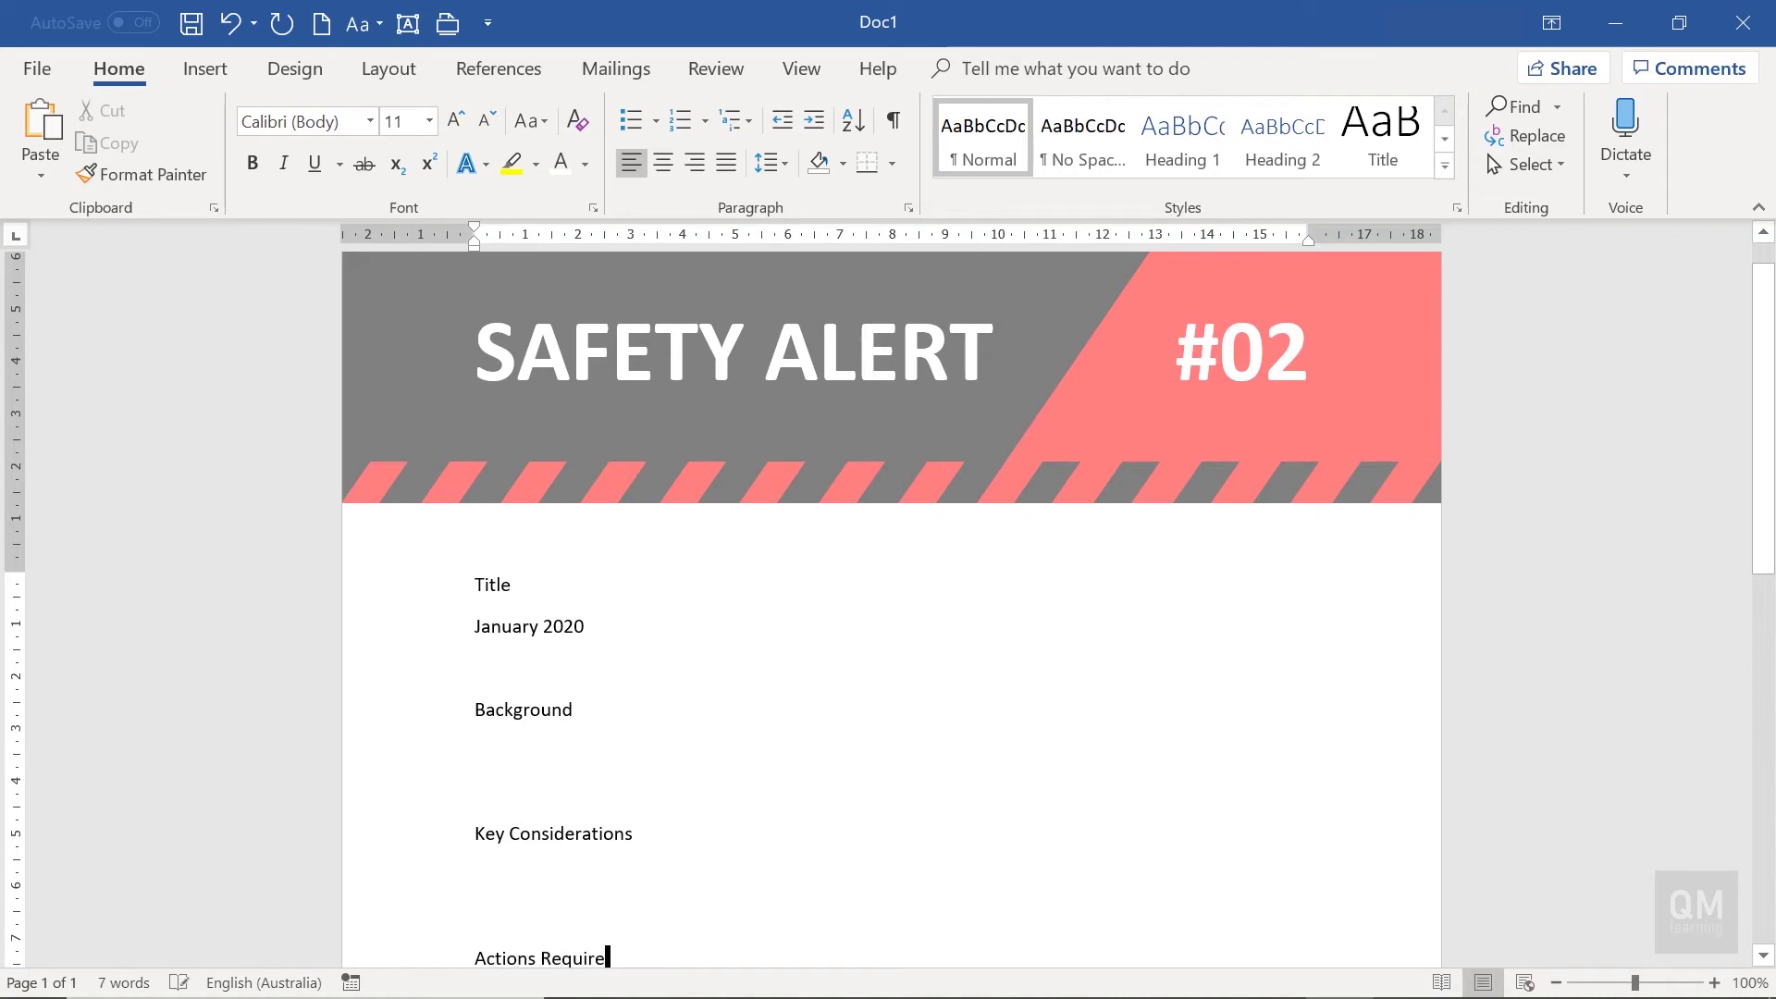
pyautogui.write('d')
pyautogui.press('Return')
pyautogui.press('Return')
pyautogui.press('Return')
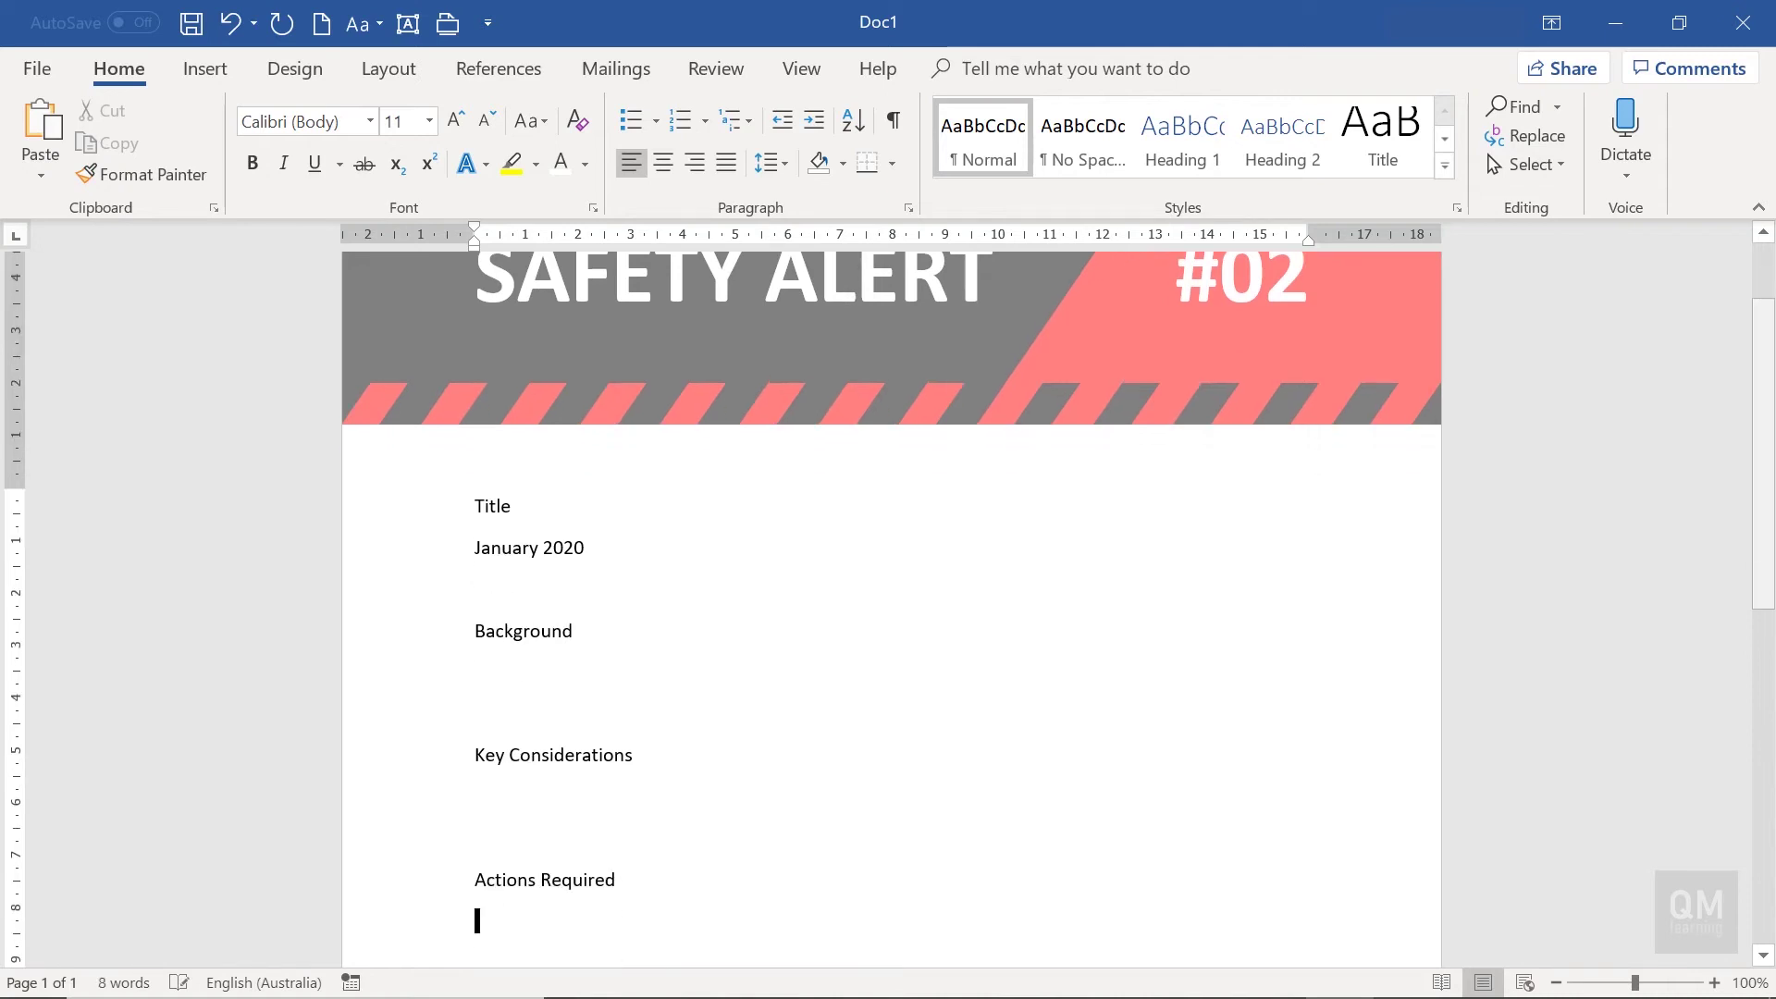
pyautogui.write('M')
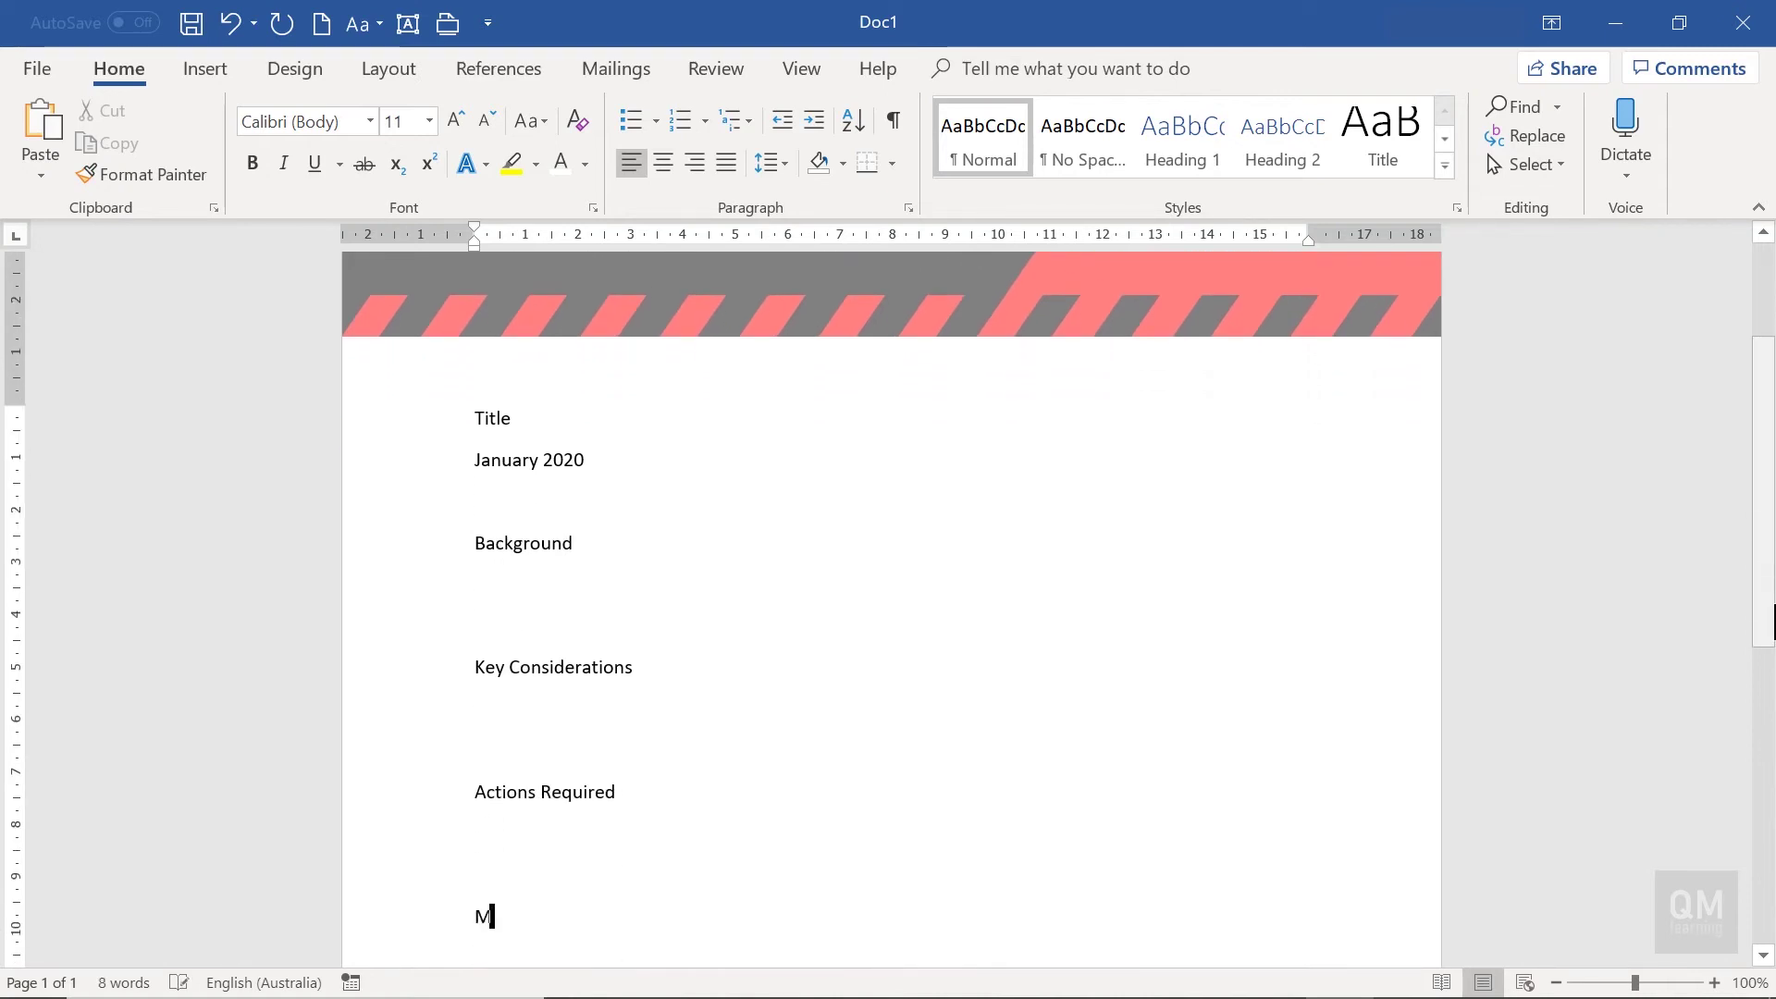
pyautogui.write('ore Information')
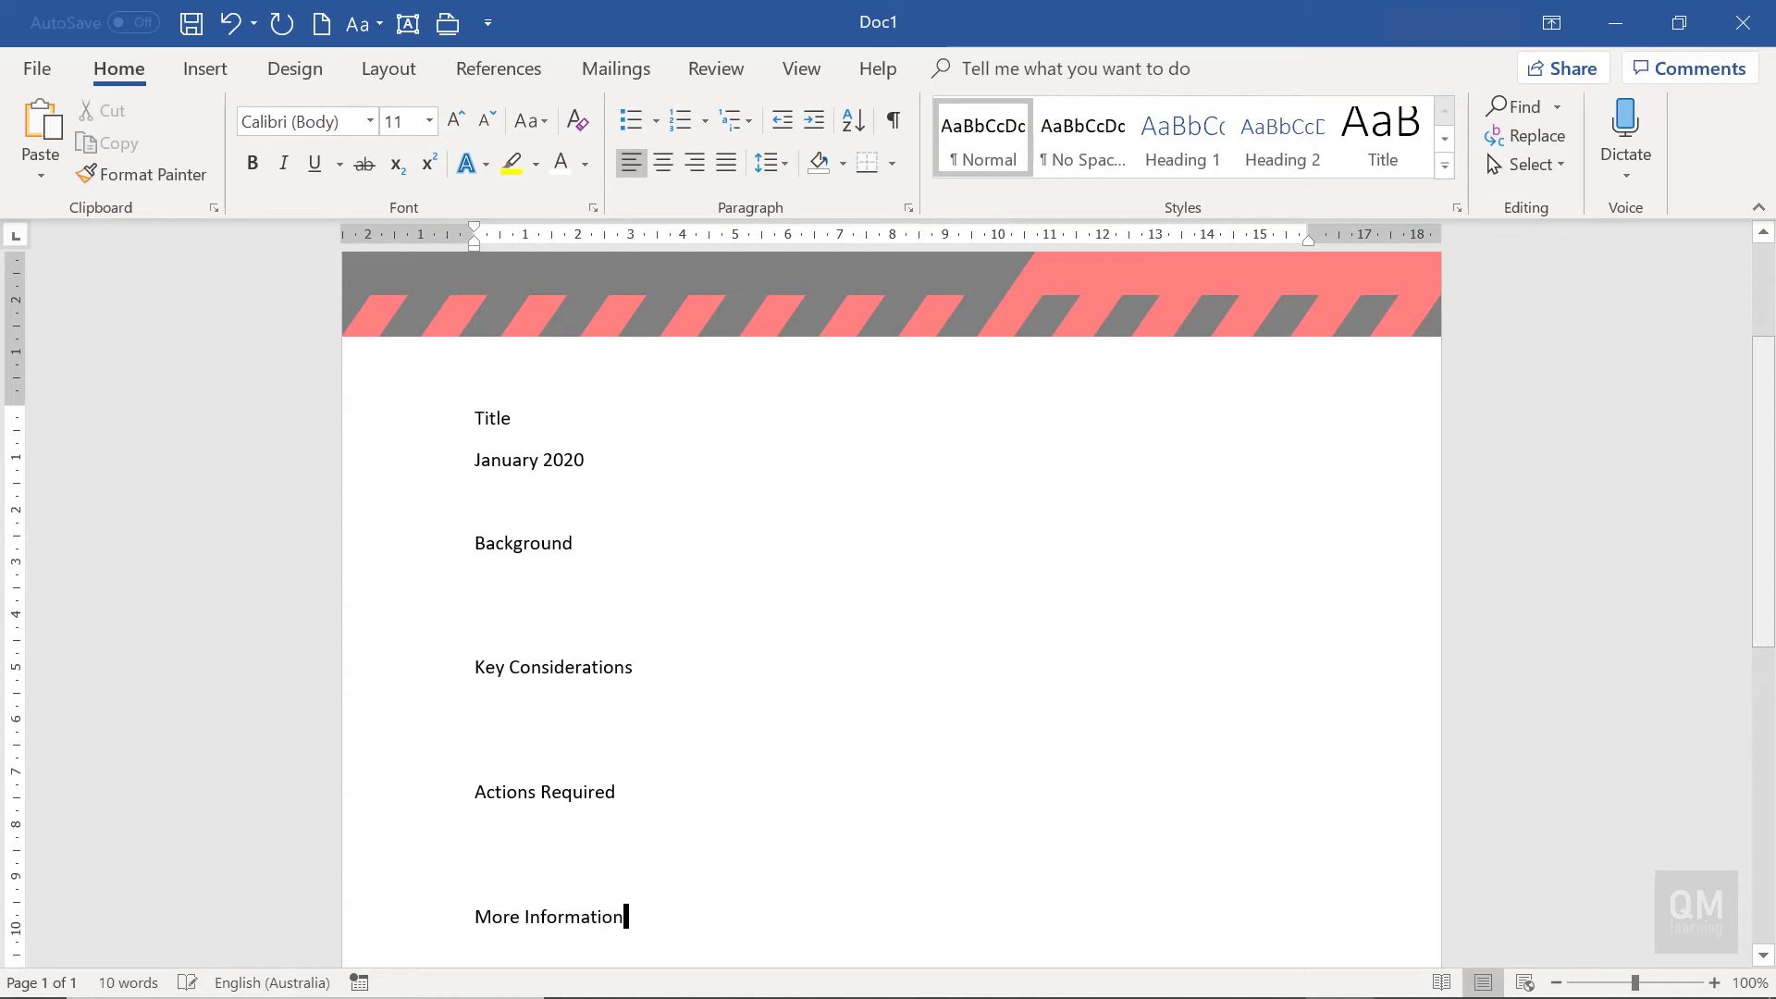
pyautogui.click(1031, 353)
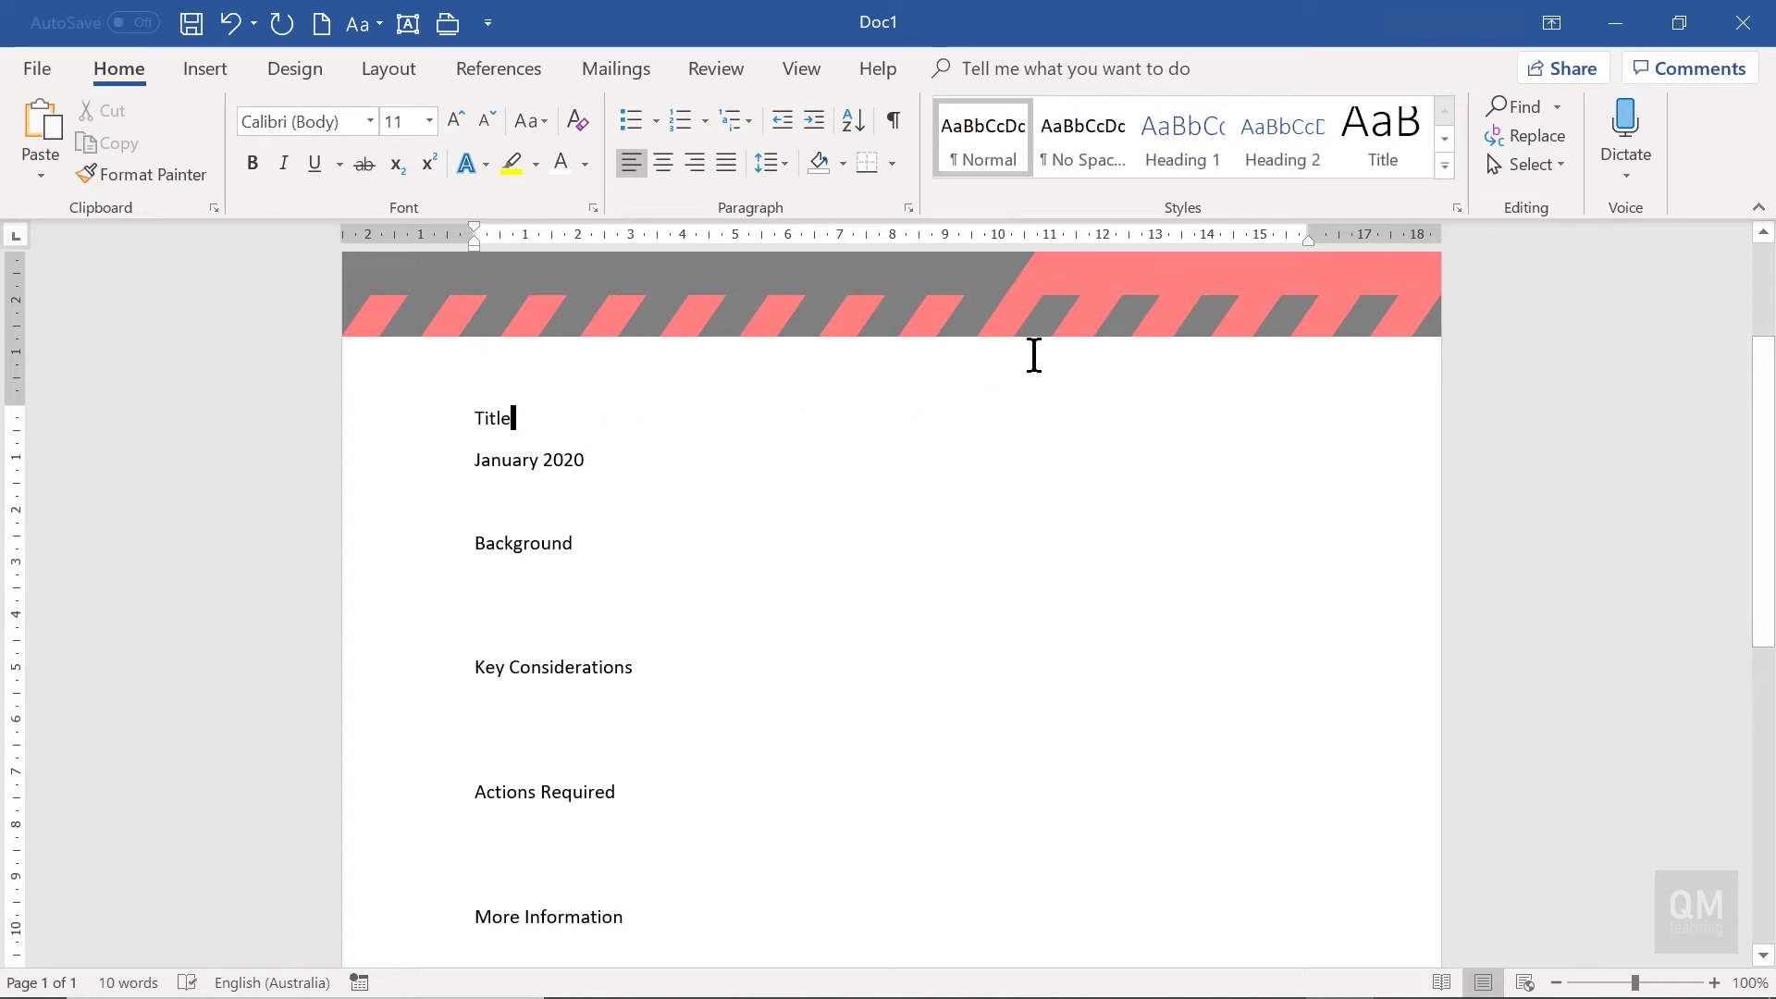
# - Apply the Title style to the first line and Subtitle to 'January 2020'
pyautogui.click(1368, 142)
pyautogui.click(624, 479)
pyautogui.click(1444, 165)
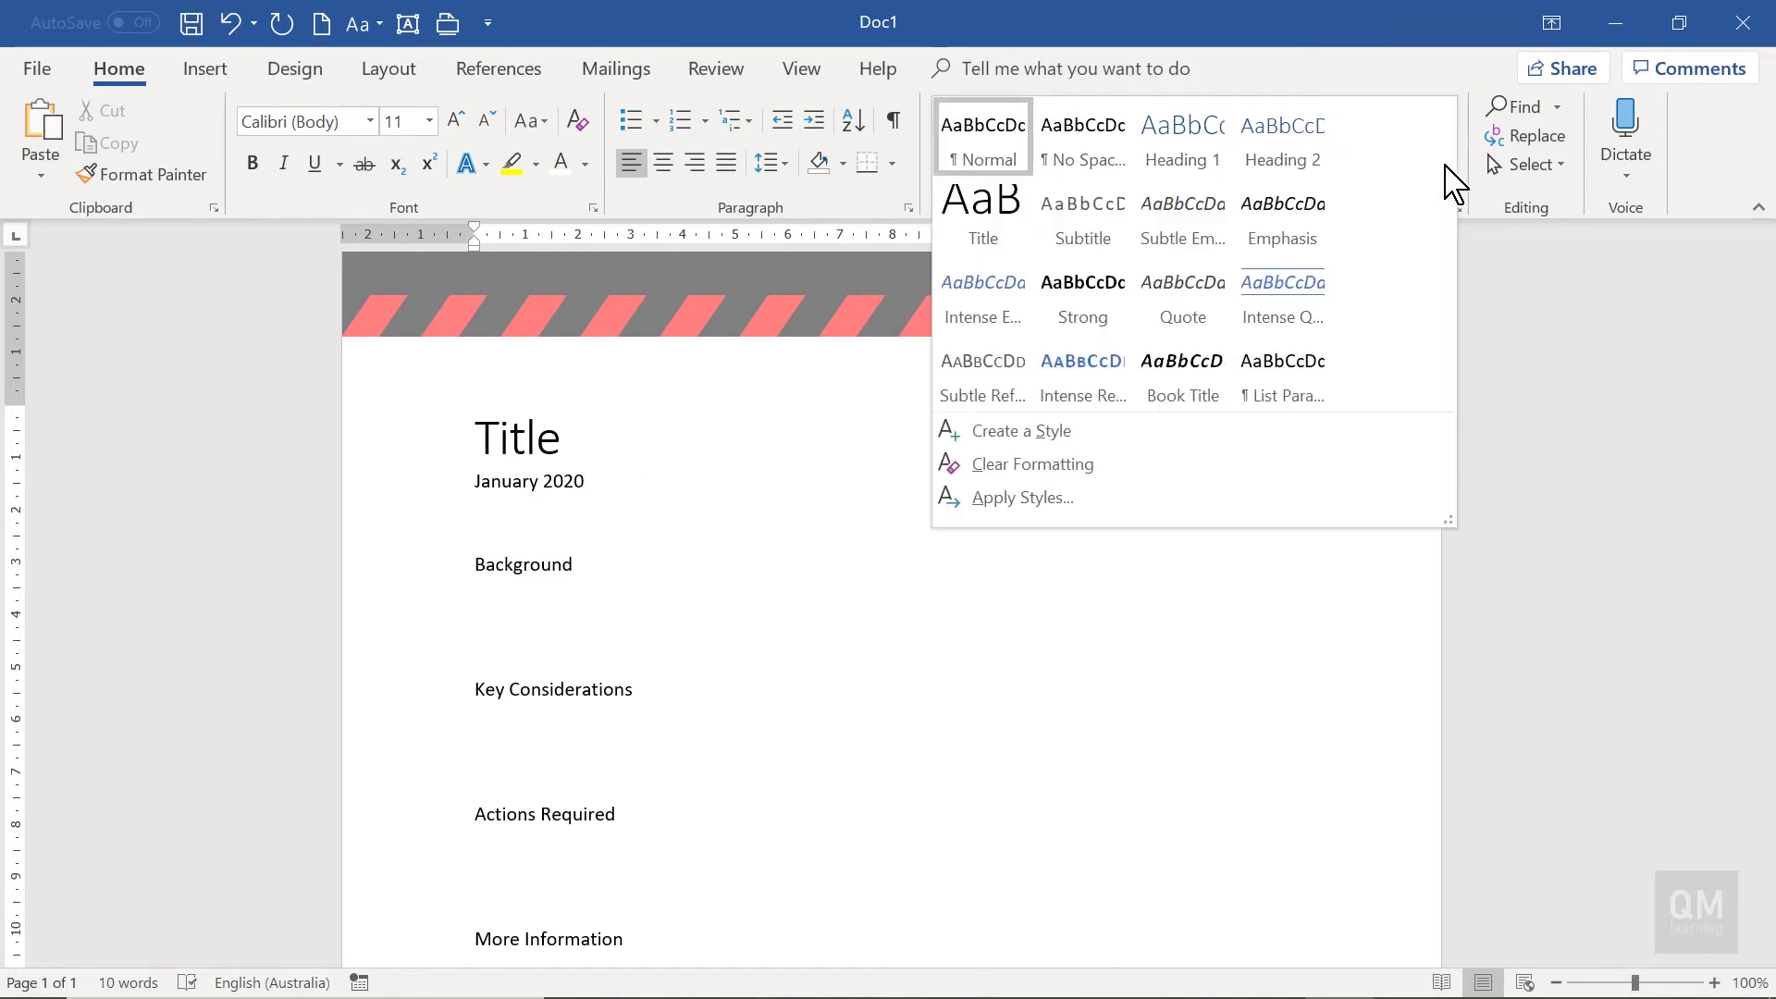
pyautogui.click(1101, 217)
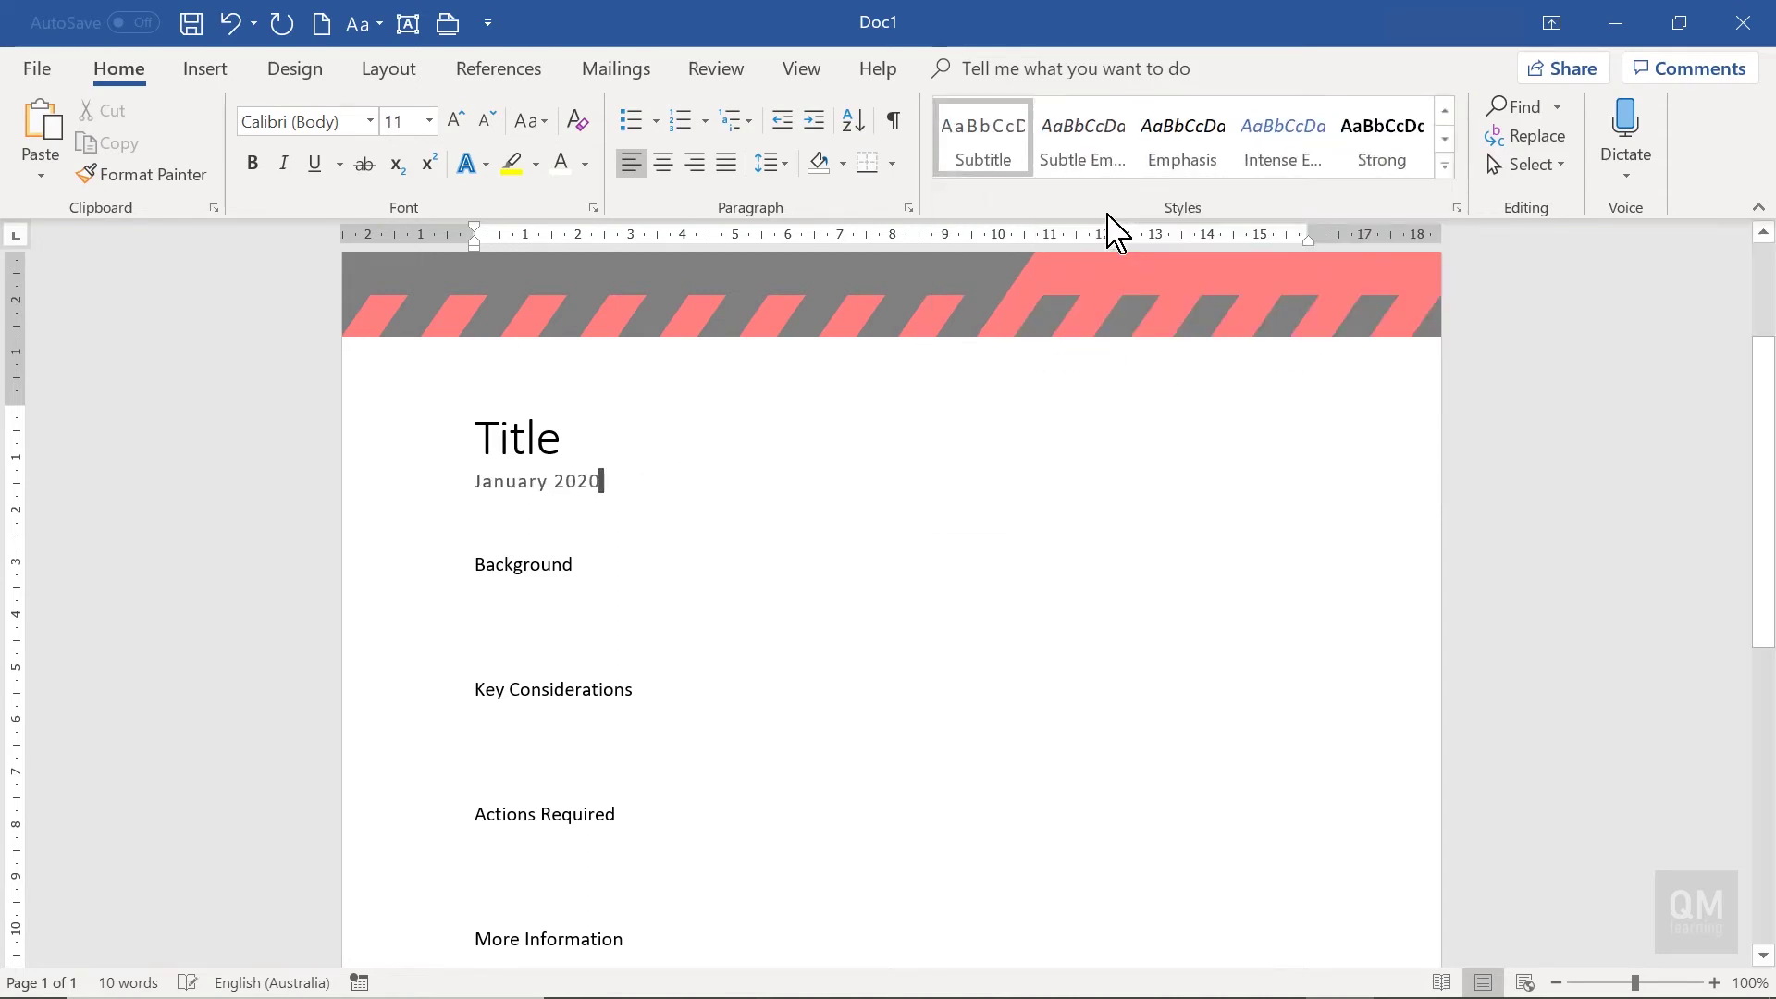
pyautogui.click(670, 575)
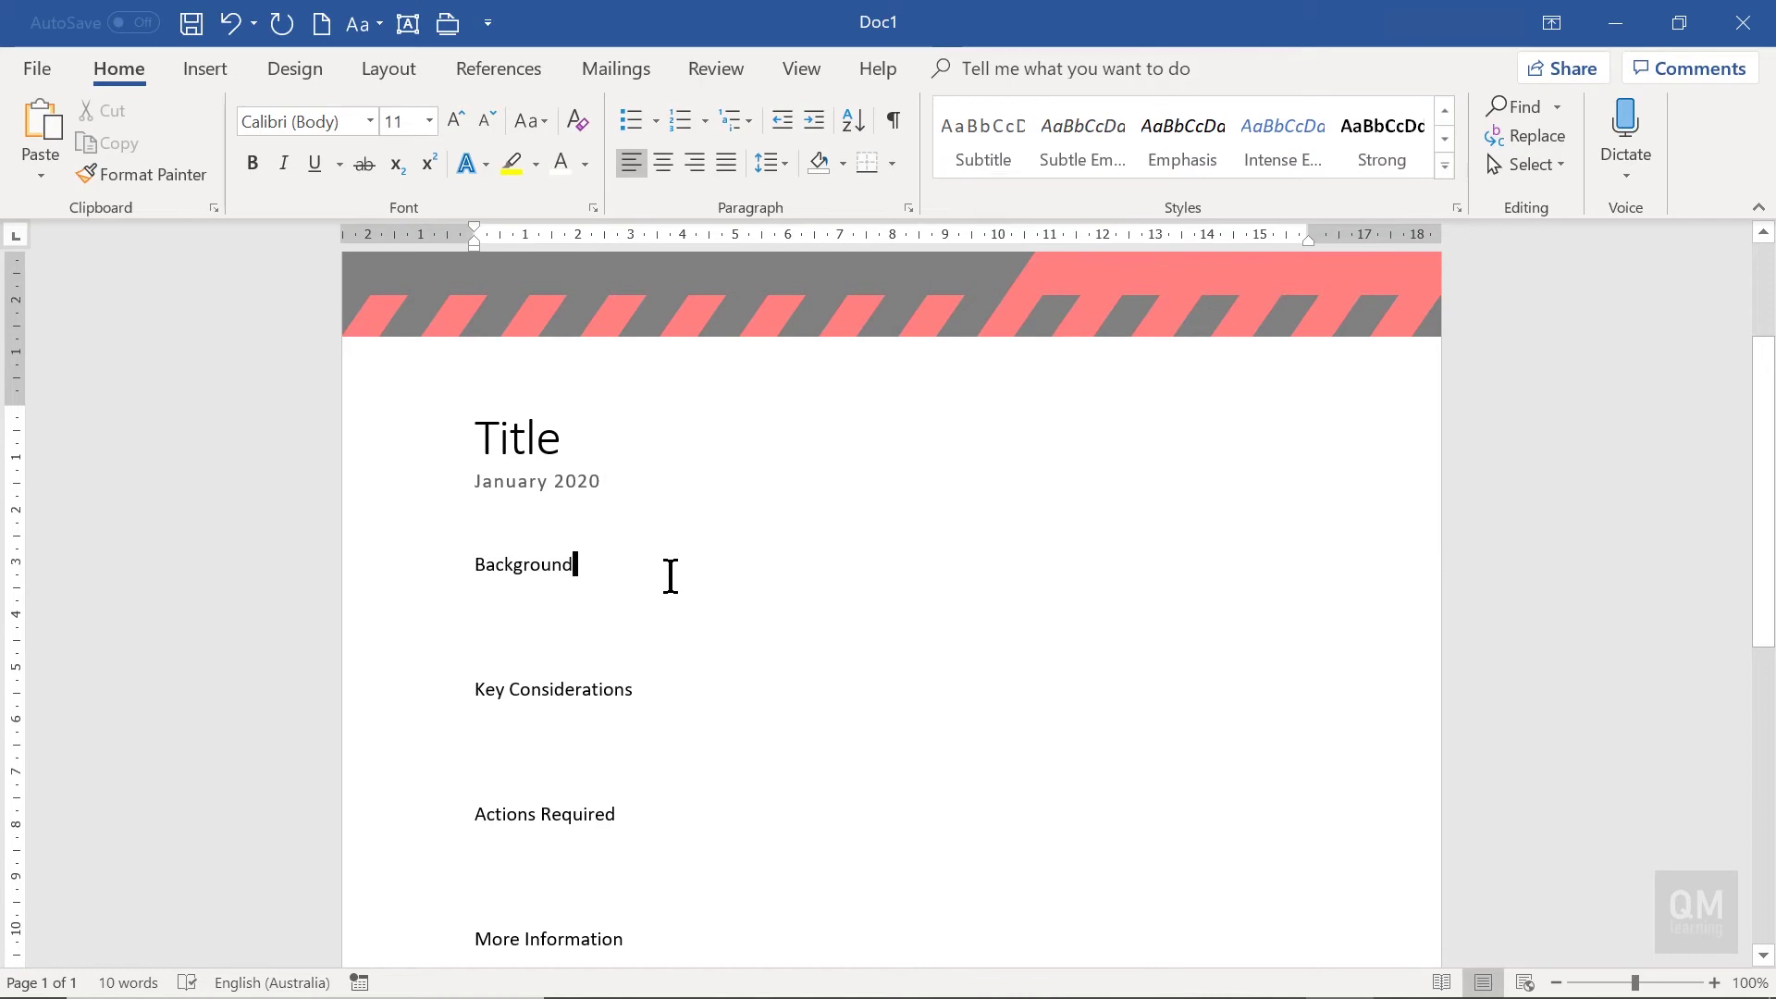
# - Apply Heading 1 to Background, Key Considerations, Actions Required and More Information
pyautogui.click(1444, 111)
pyautogui.click(1182, 139)
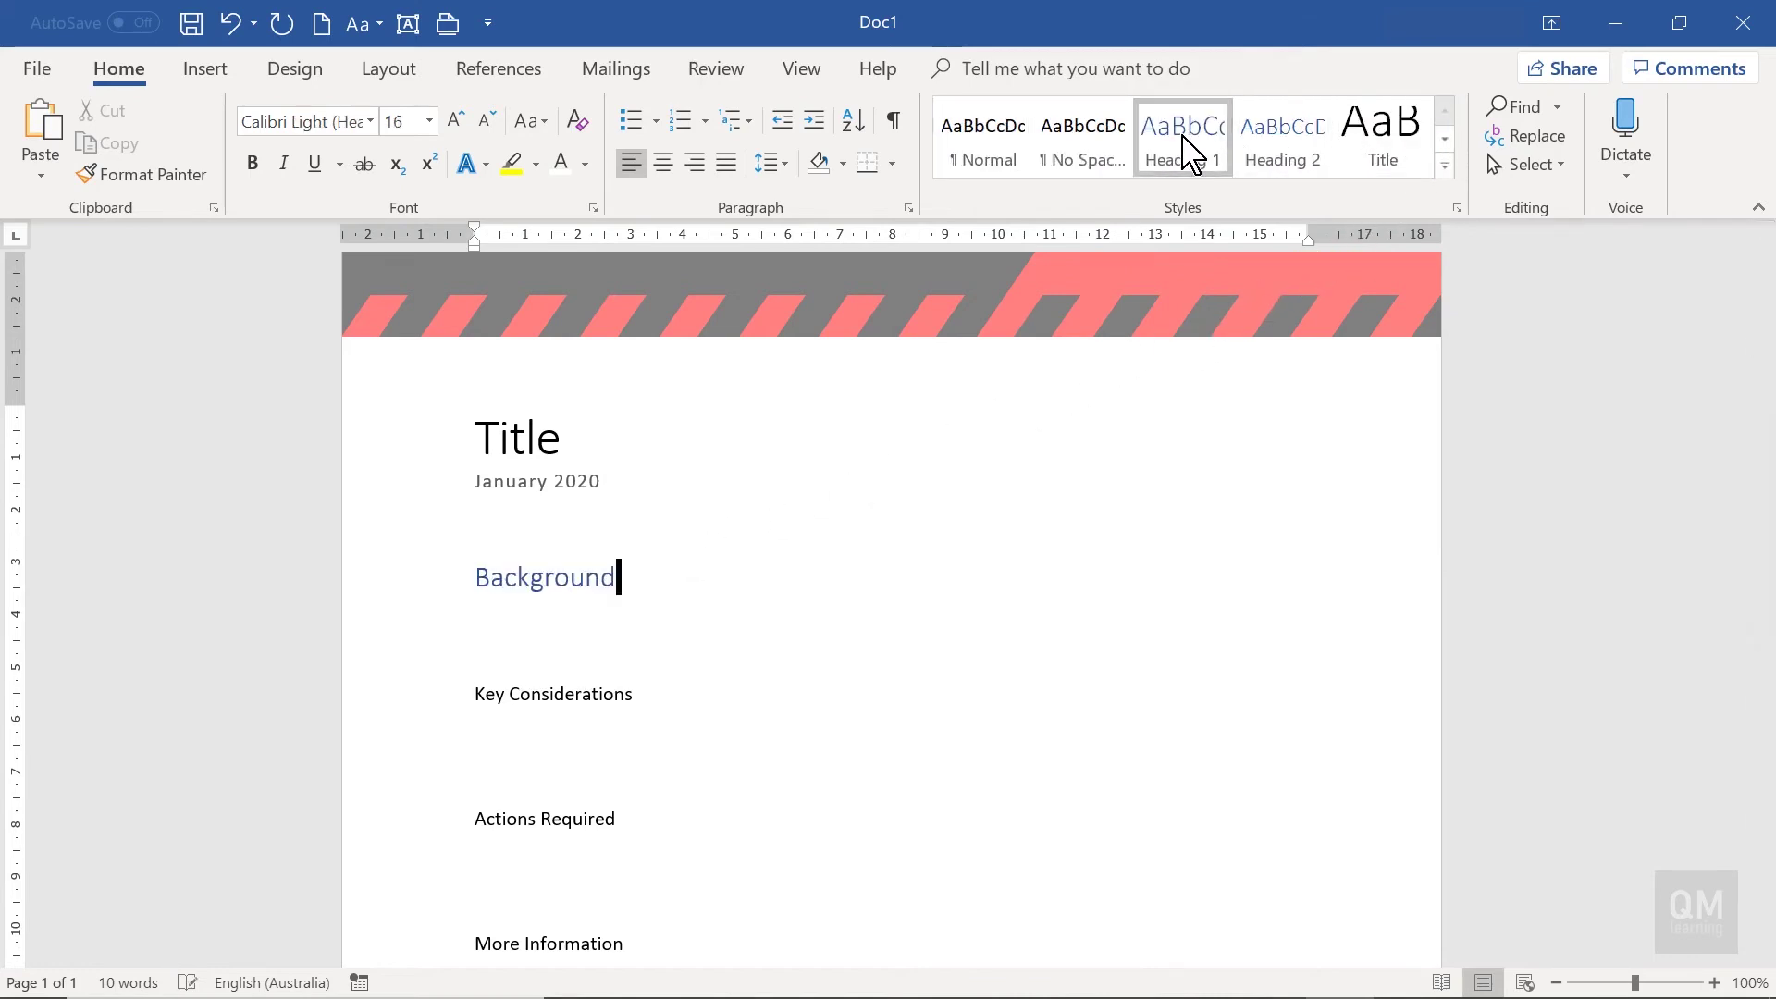
pyautogui.click(704, 695)
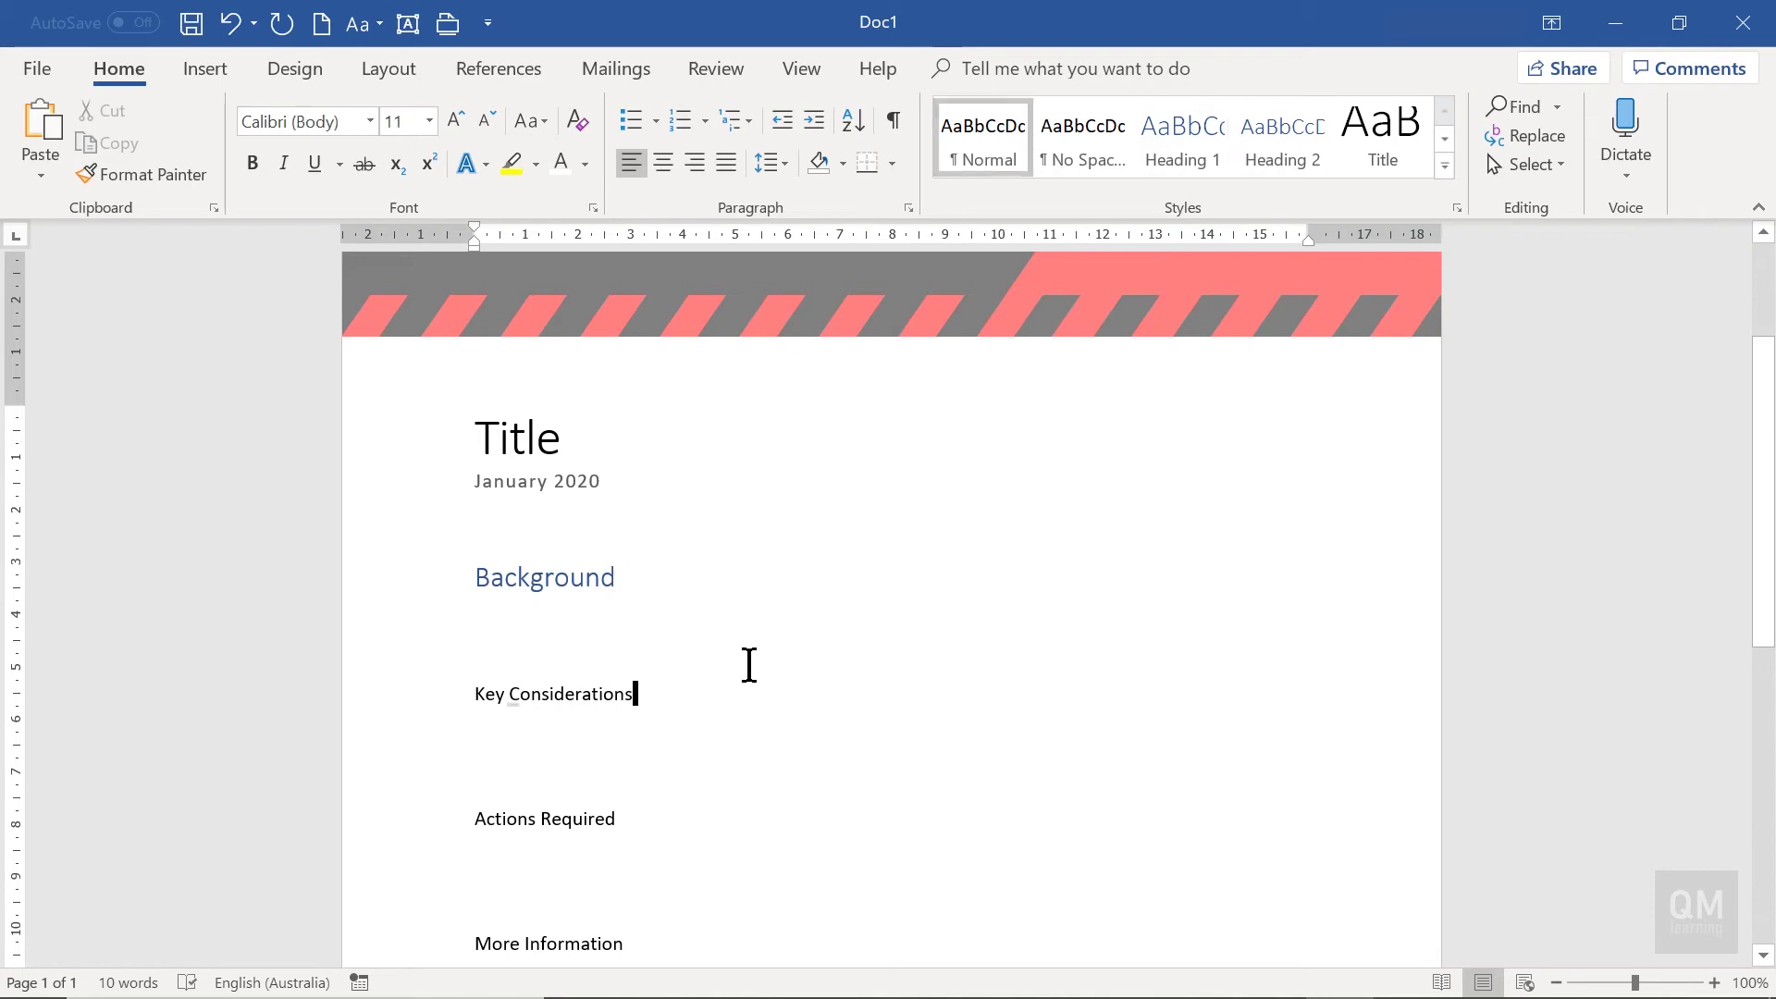
pyautogui.click(1179, 152)
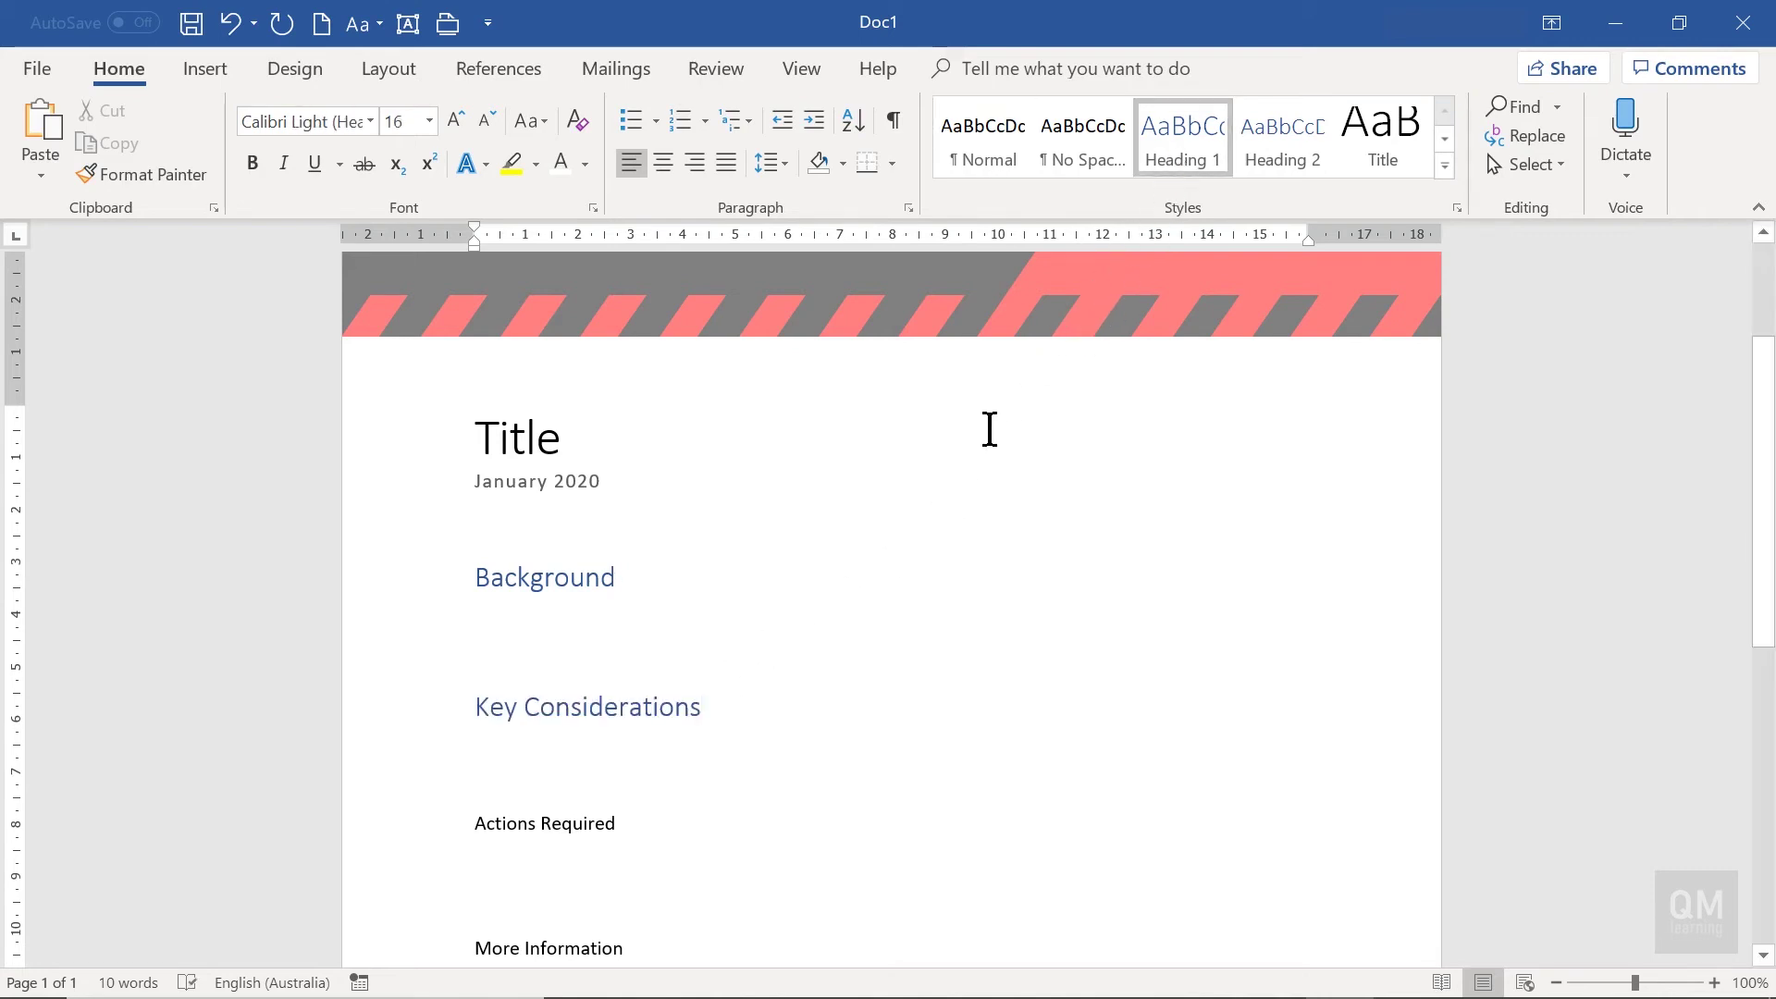
pyautogui.click(674, 826)
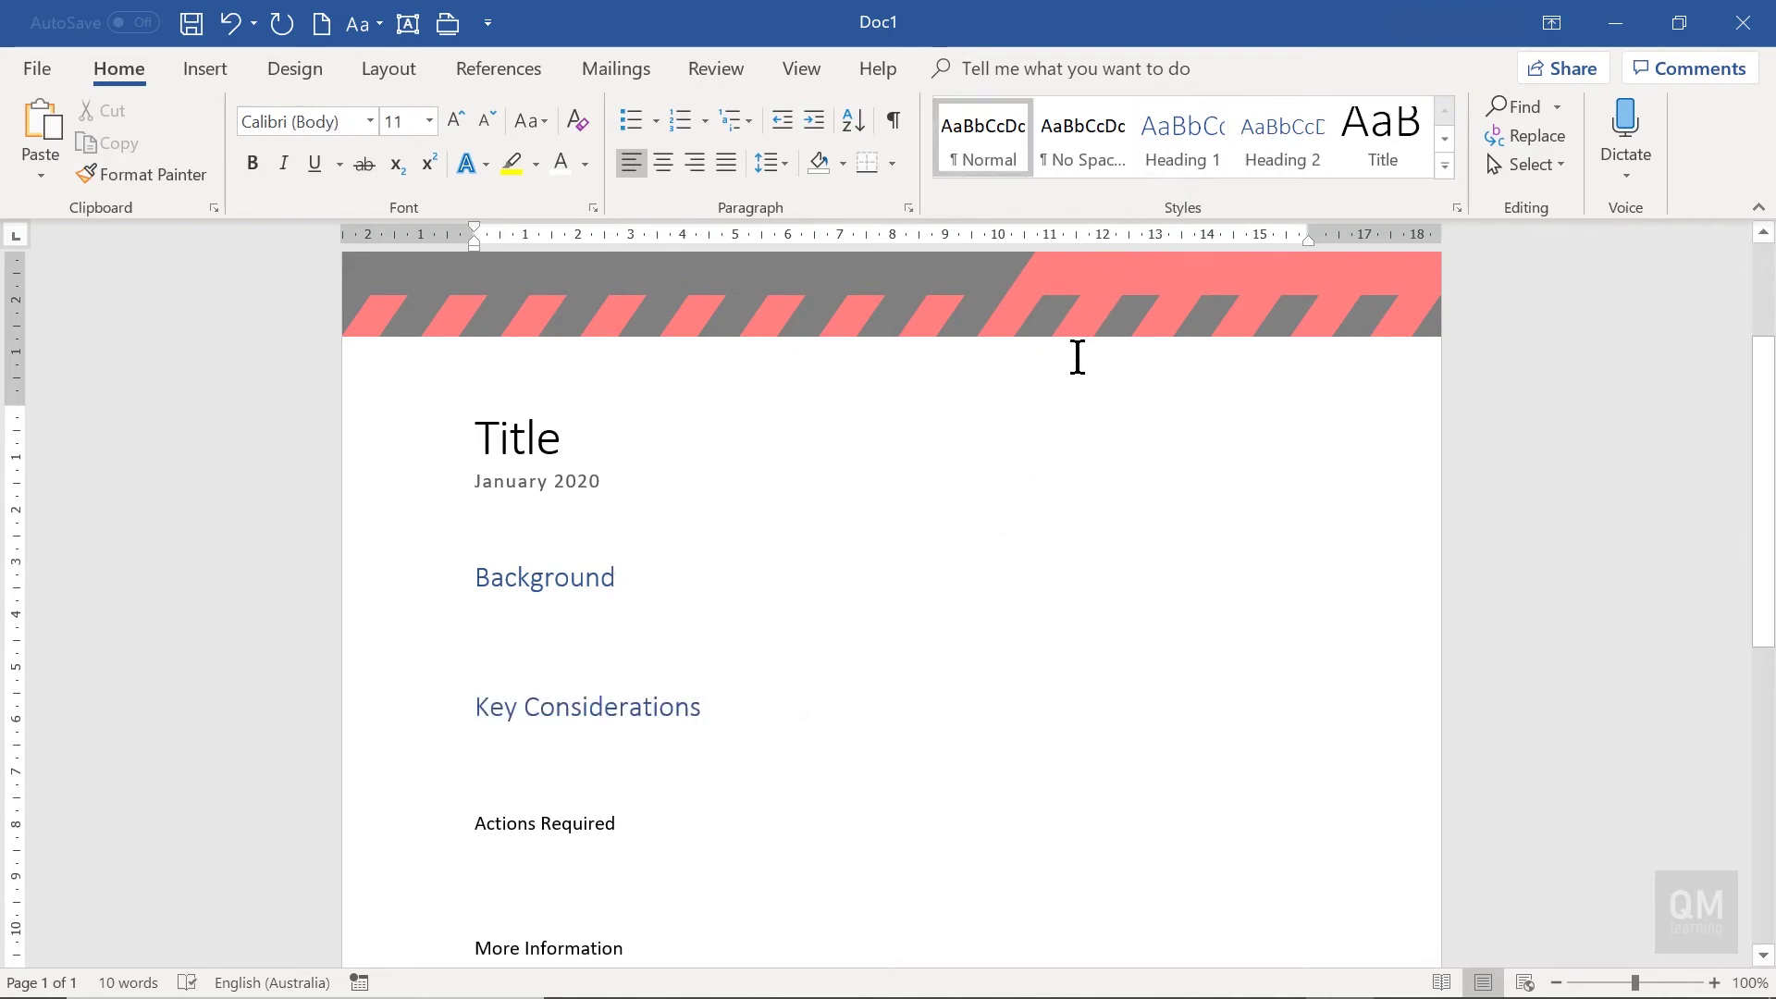
pyautogui.click(1181, 155)
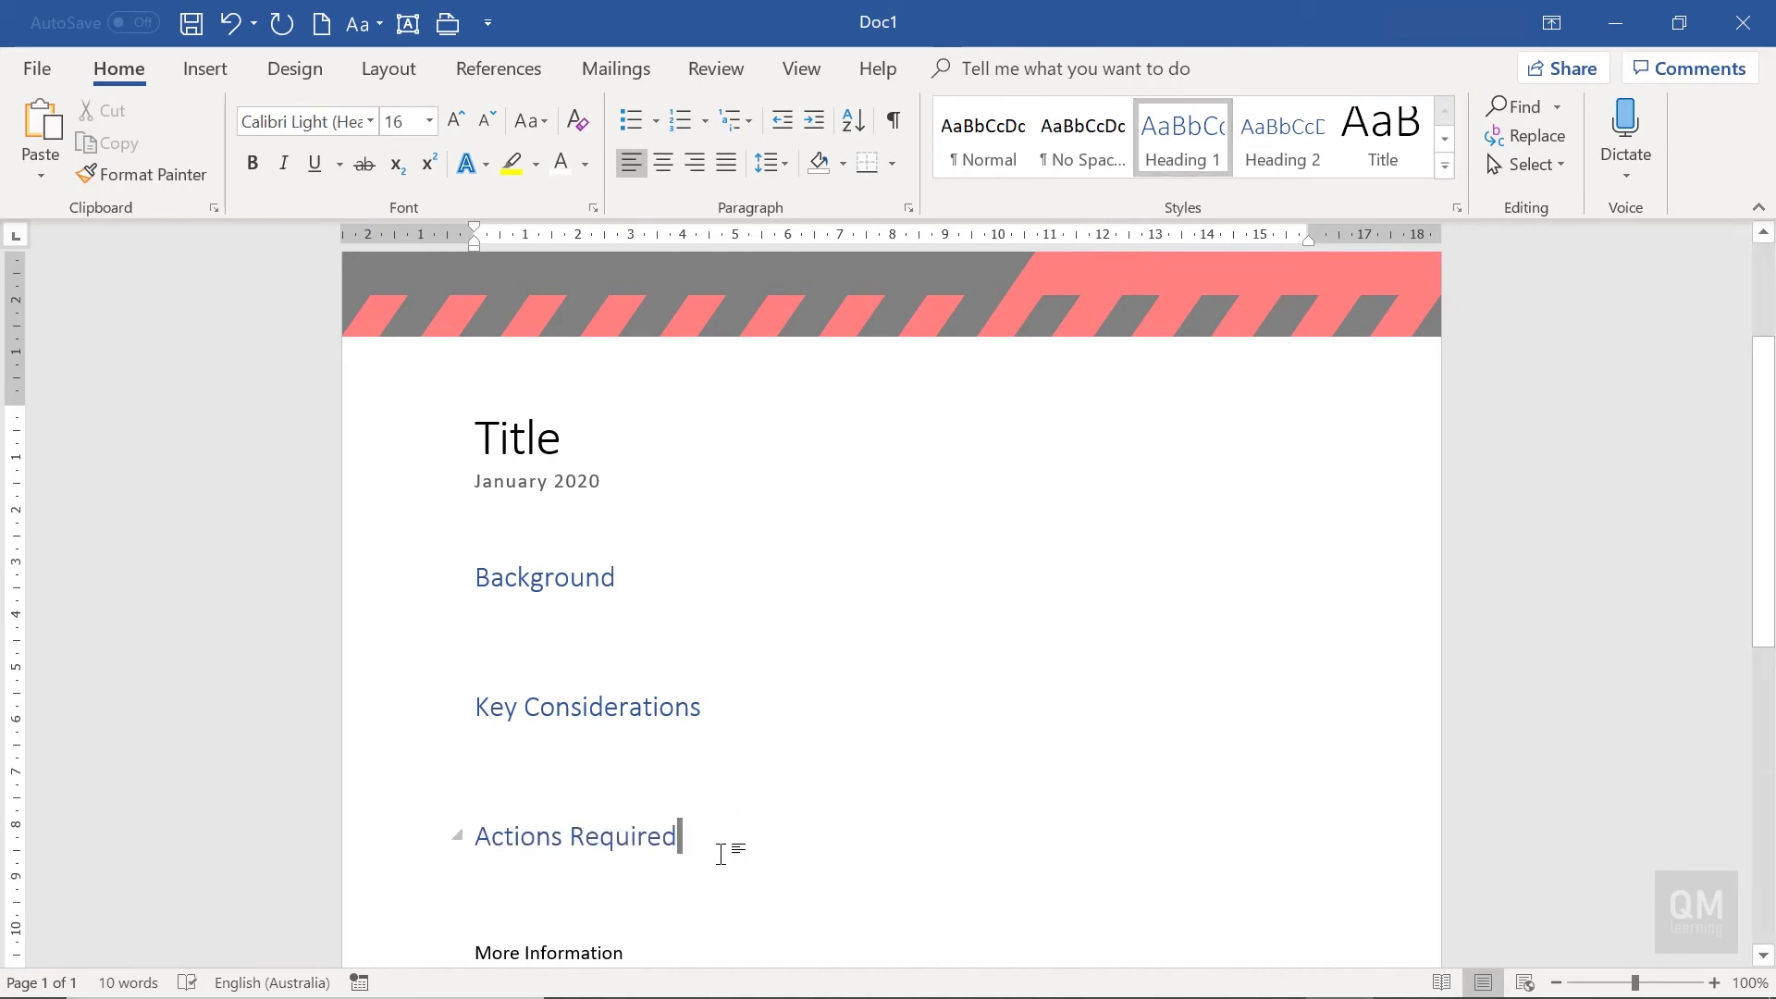
pyautogui.click(656, 951)
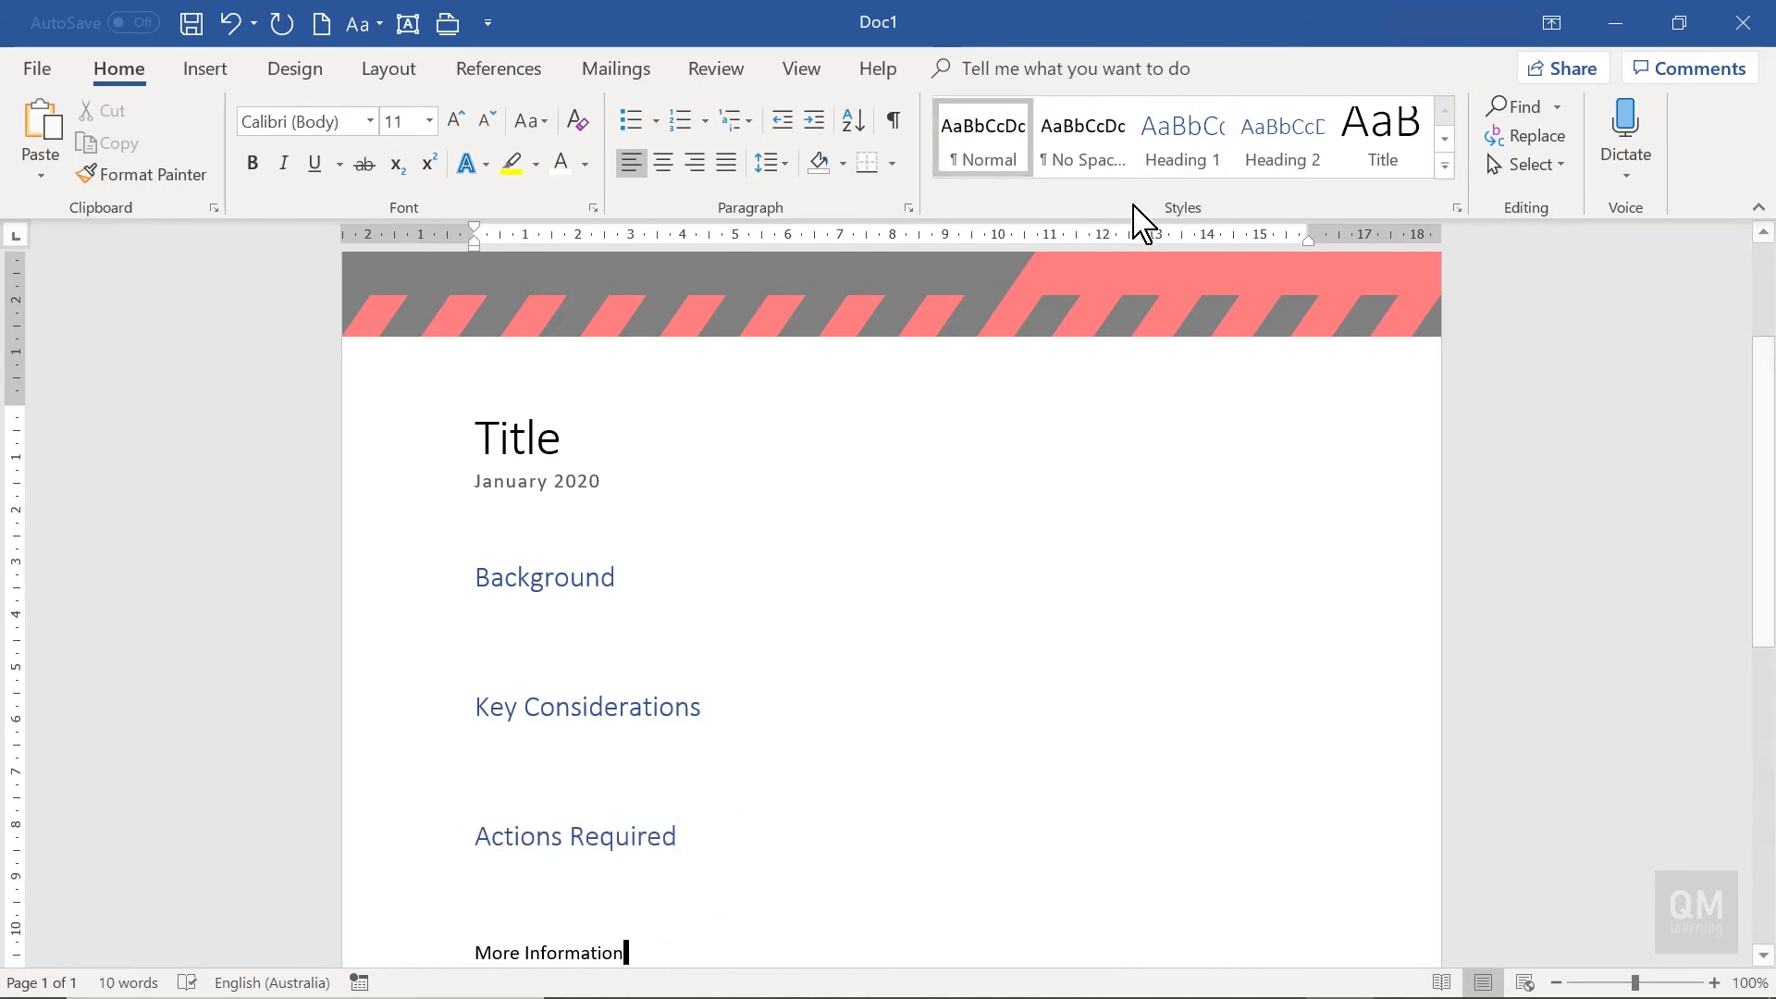
pyautogui.click(1175, 141)
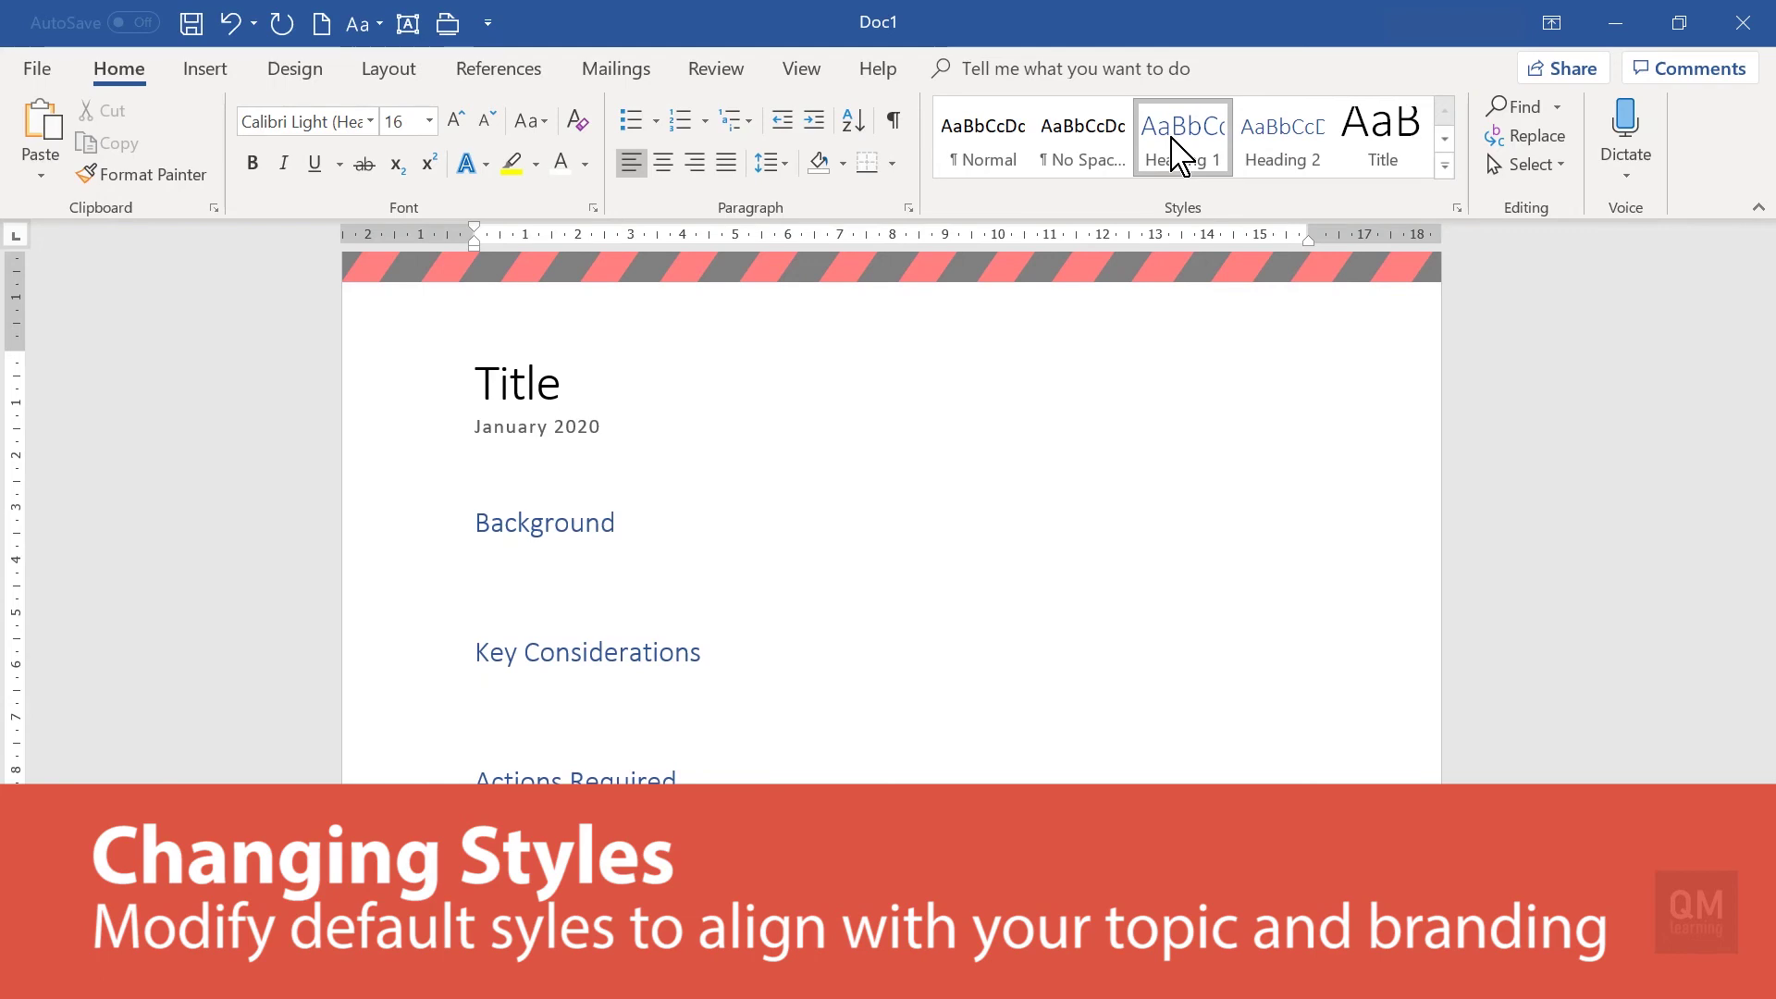
pyautogui.rightClick(1172, 139)
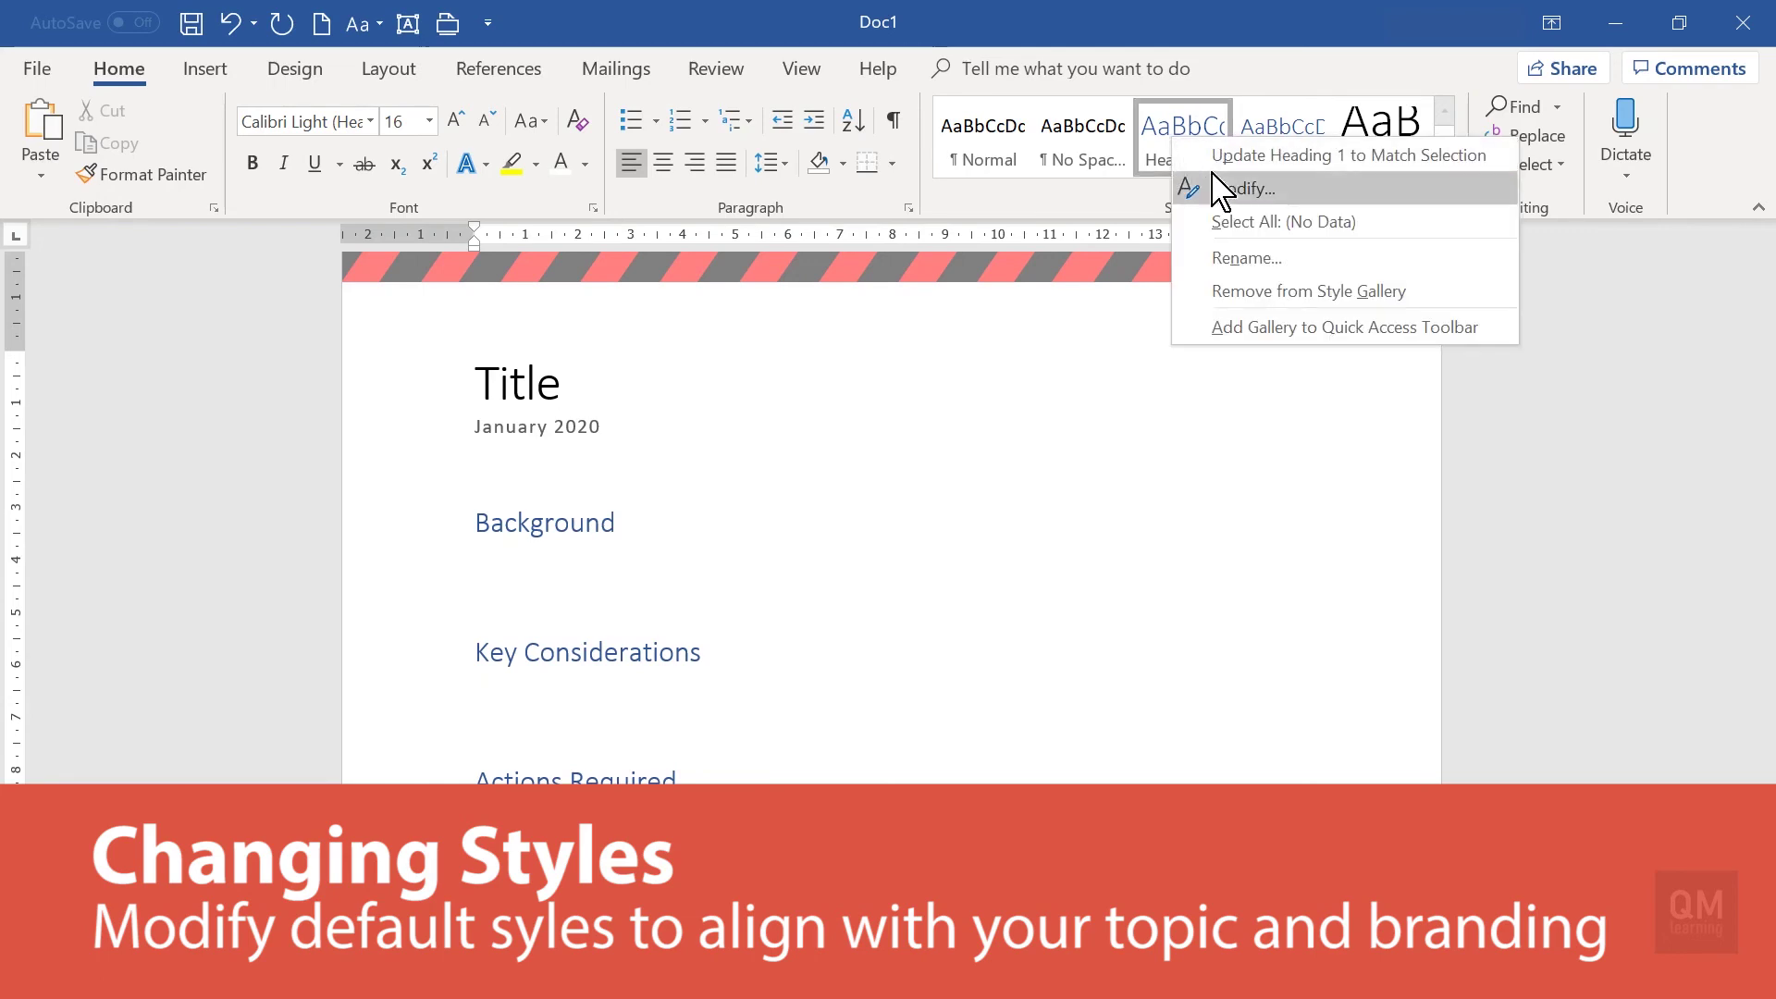
# - Modify the Heading 1 style to use the standard red font colour
pyautogui.click(1221, 190)
pyautogui.click(1135, 365)
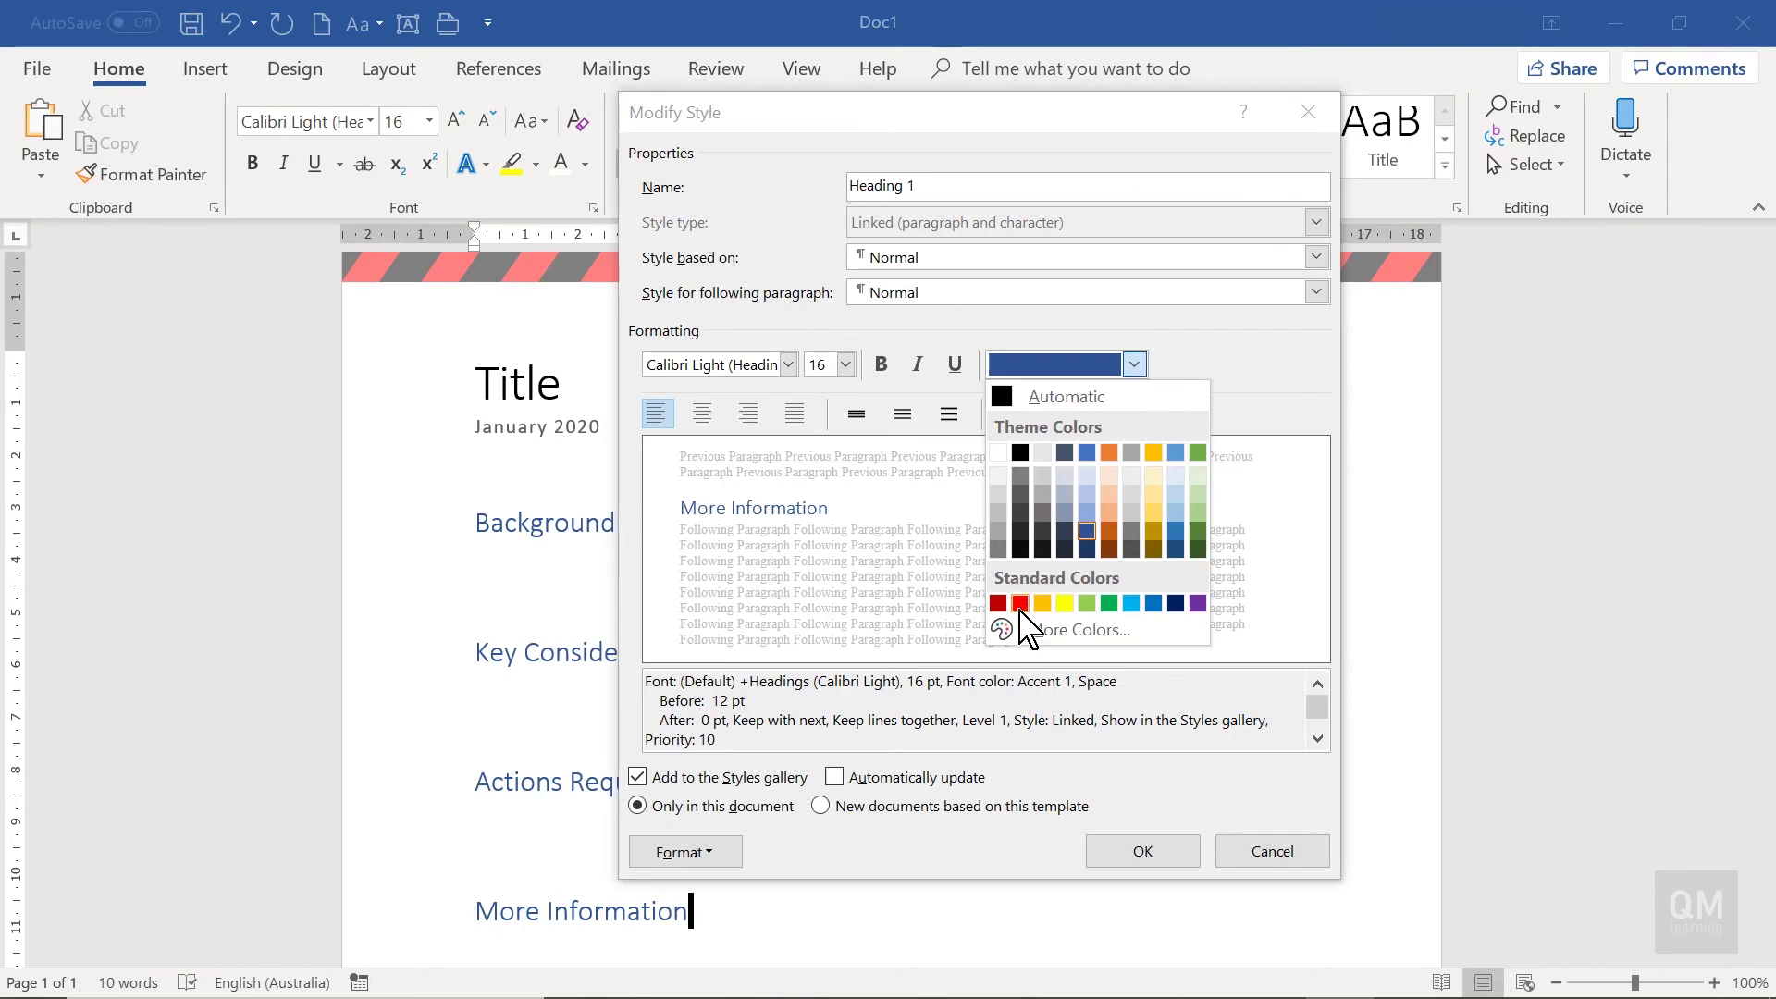
pyautogui.click(1019, 603)
pyautogui.click(1167, 849)
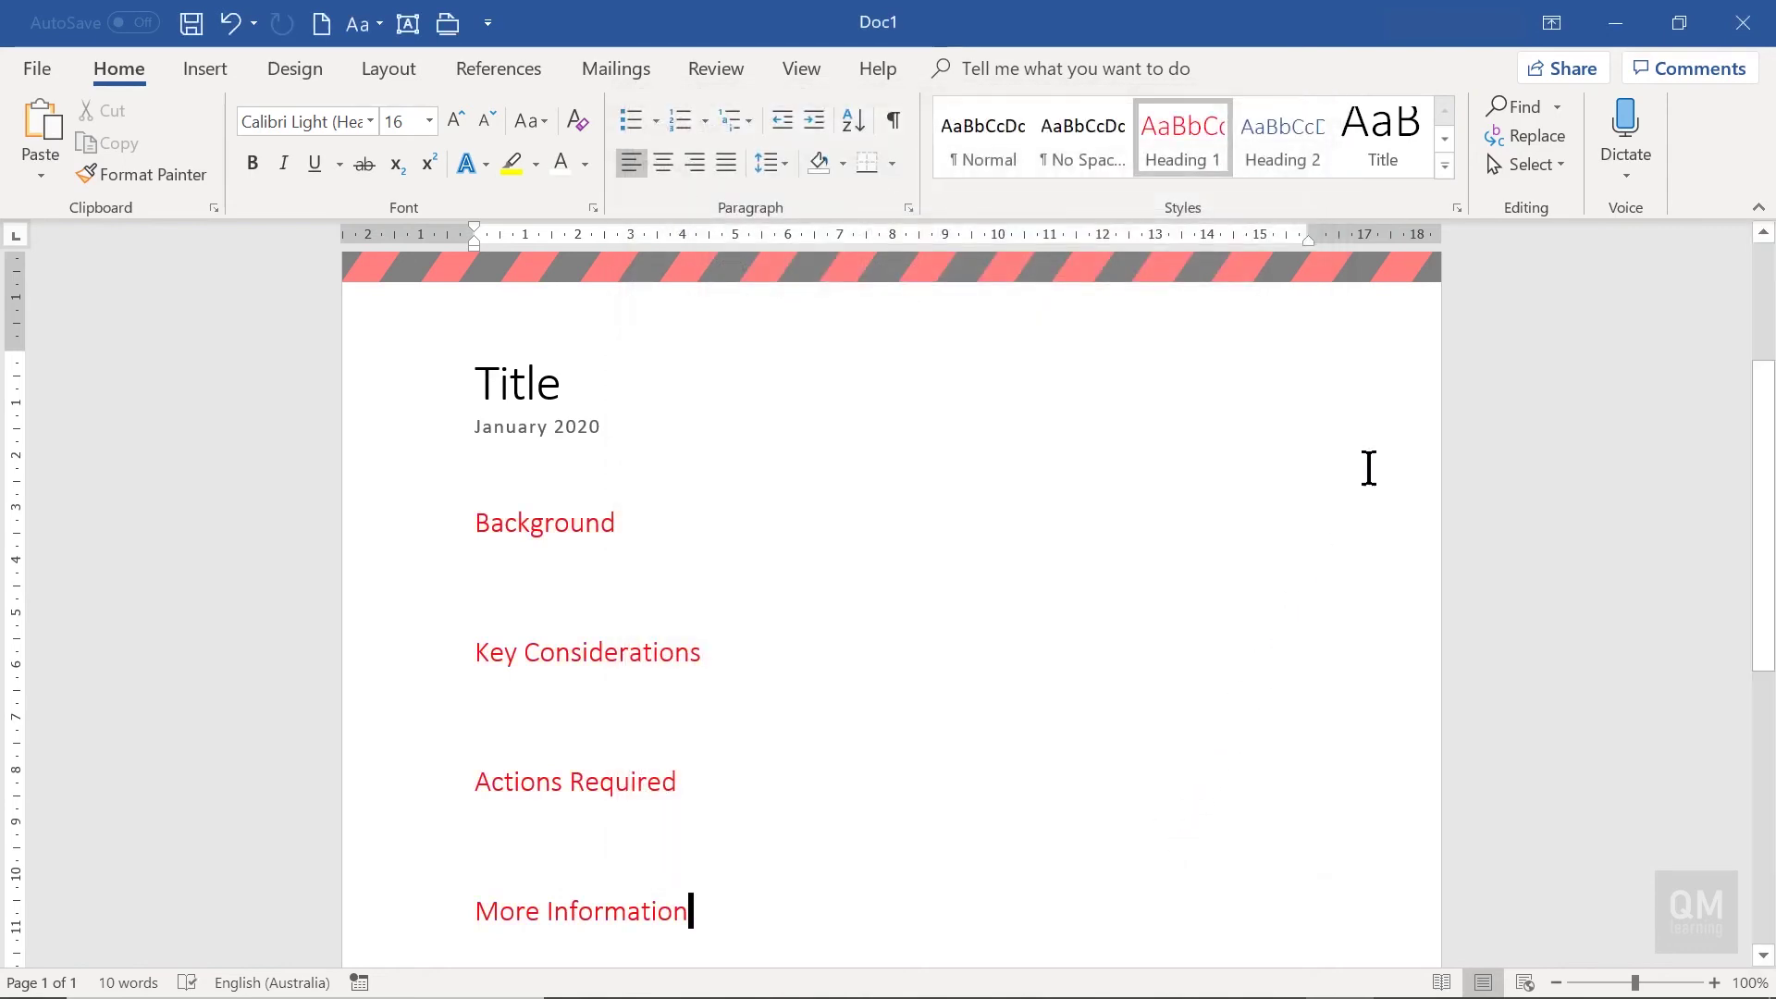
pyautogui.click(1445, 138)
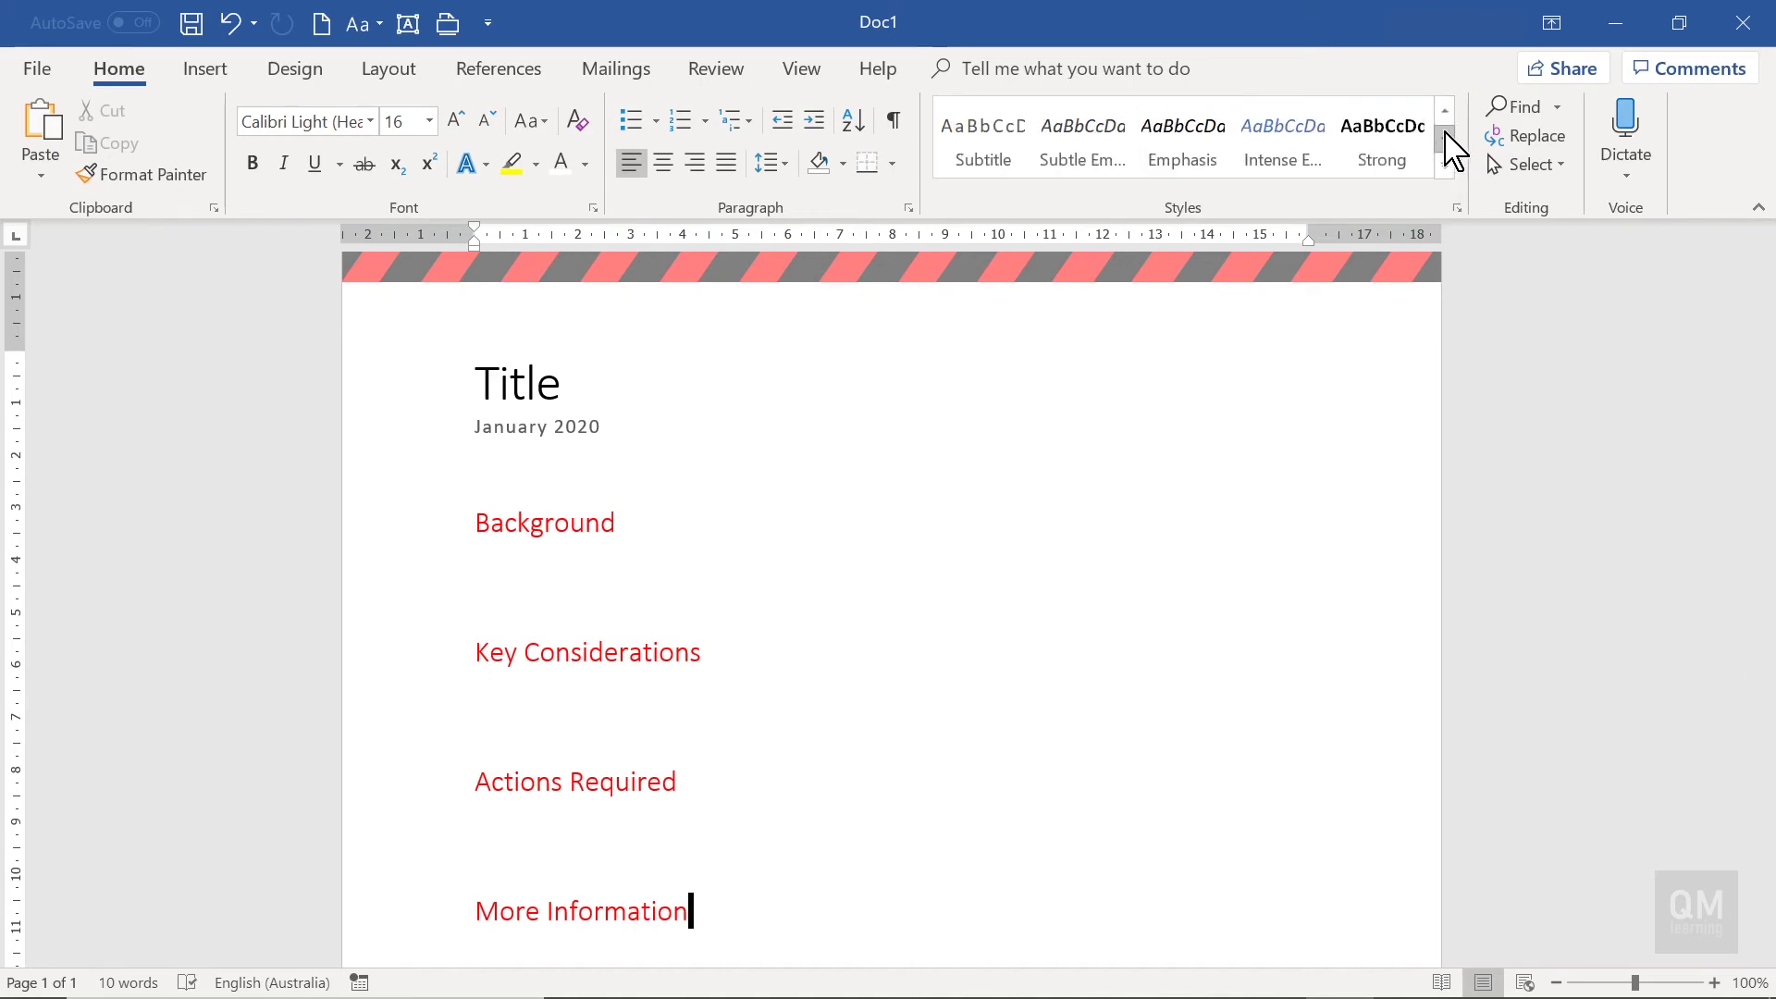
# - Change the Subtitle style's font size to 14 pt so January 2020 appears larger
pyautogui.rightClick(982, 138)
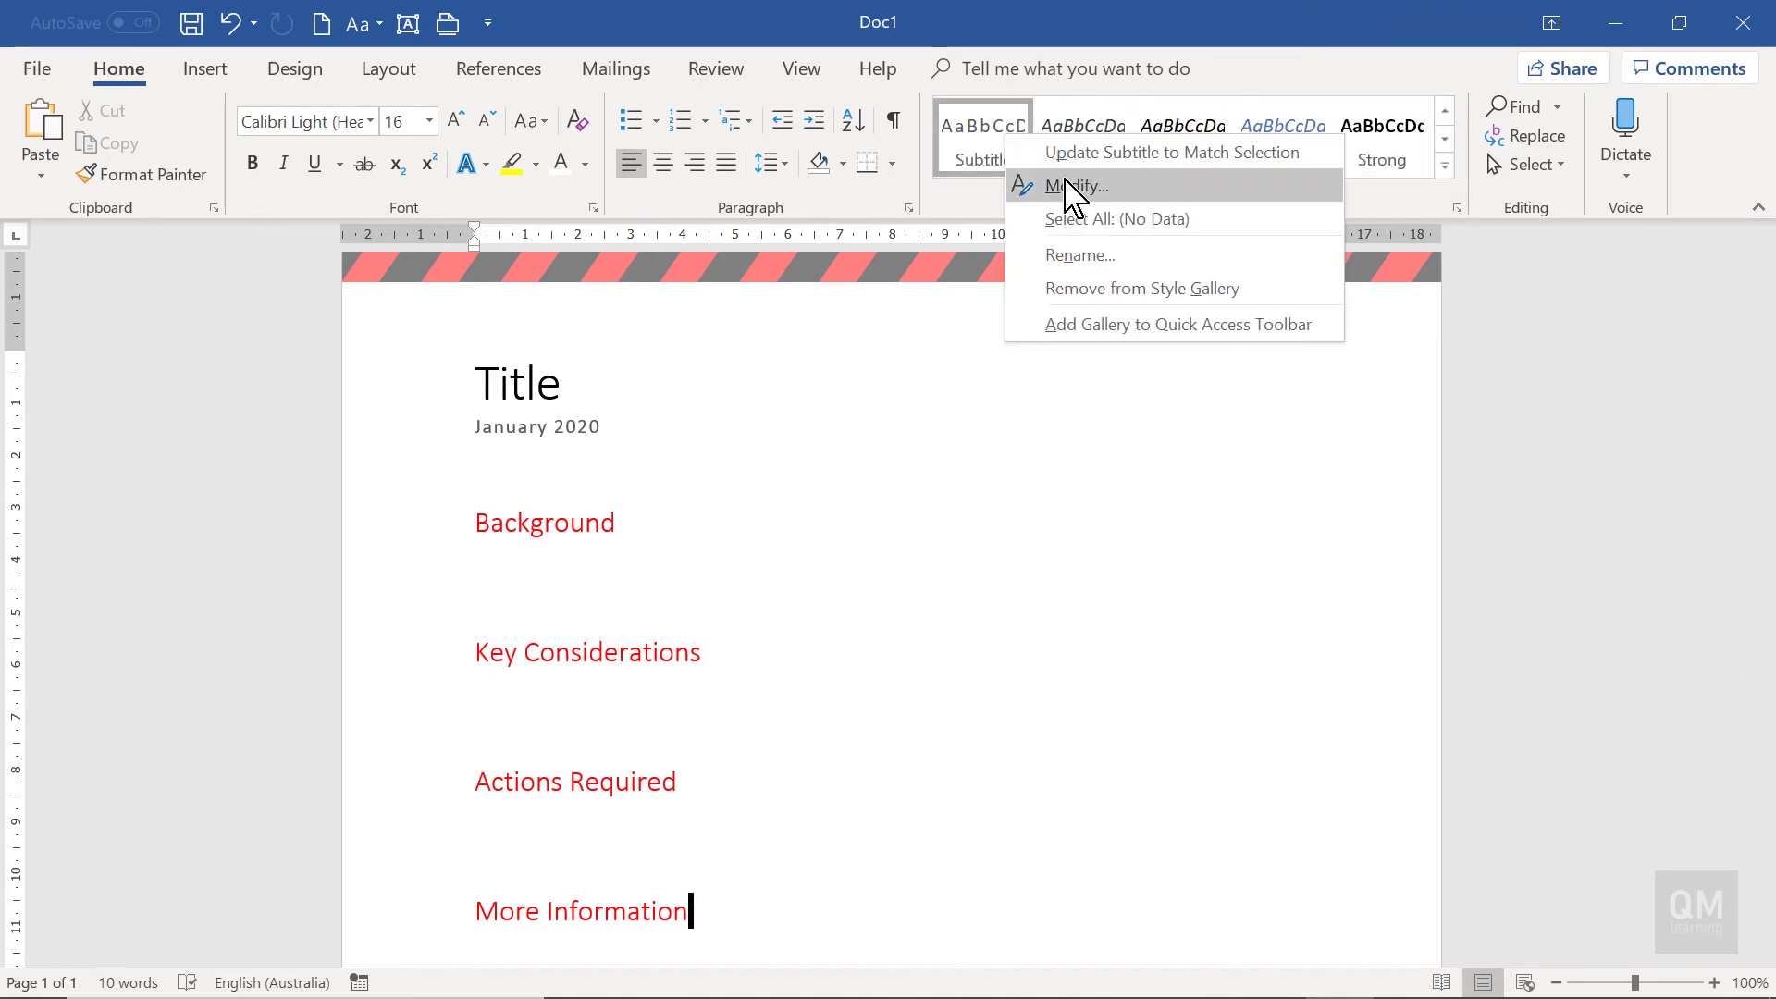
pyautogui.click(1073, 186)
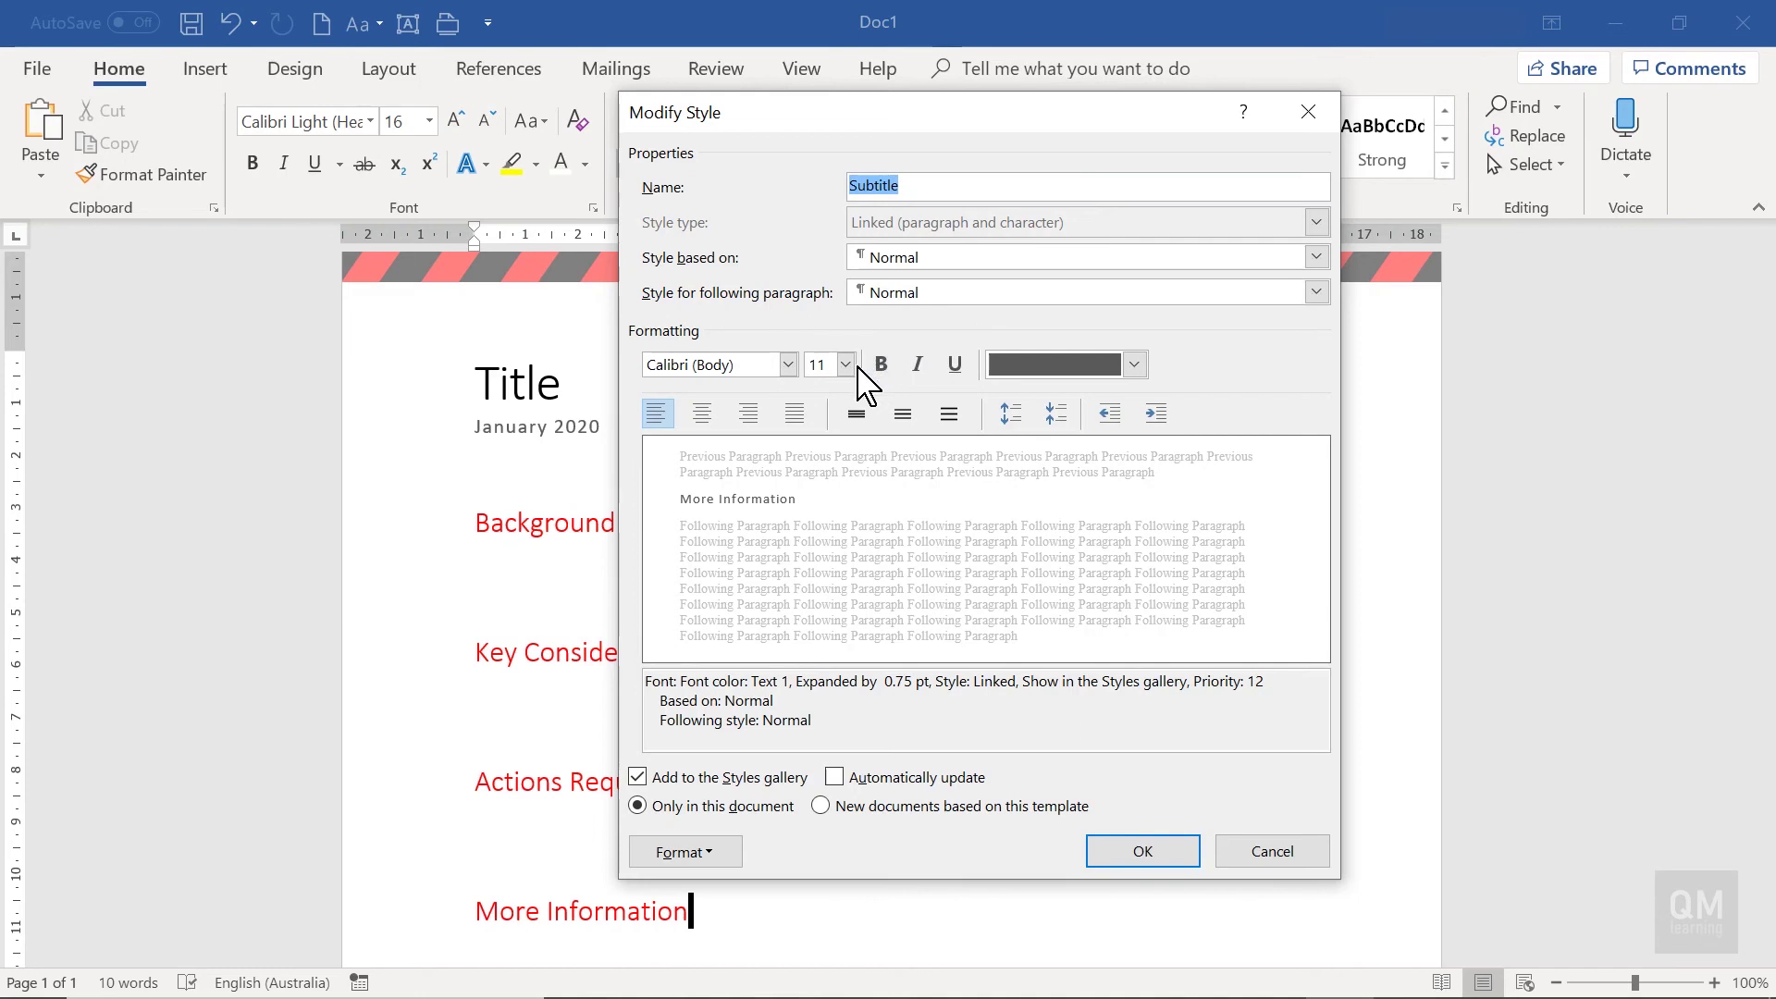
pyautogui.click(845, 365)
pyautogui.click(817, 488)
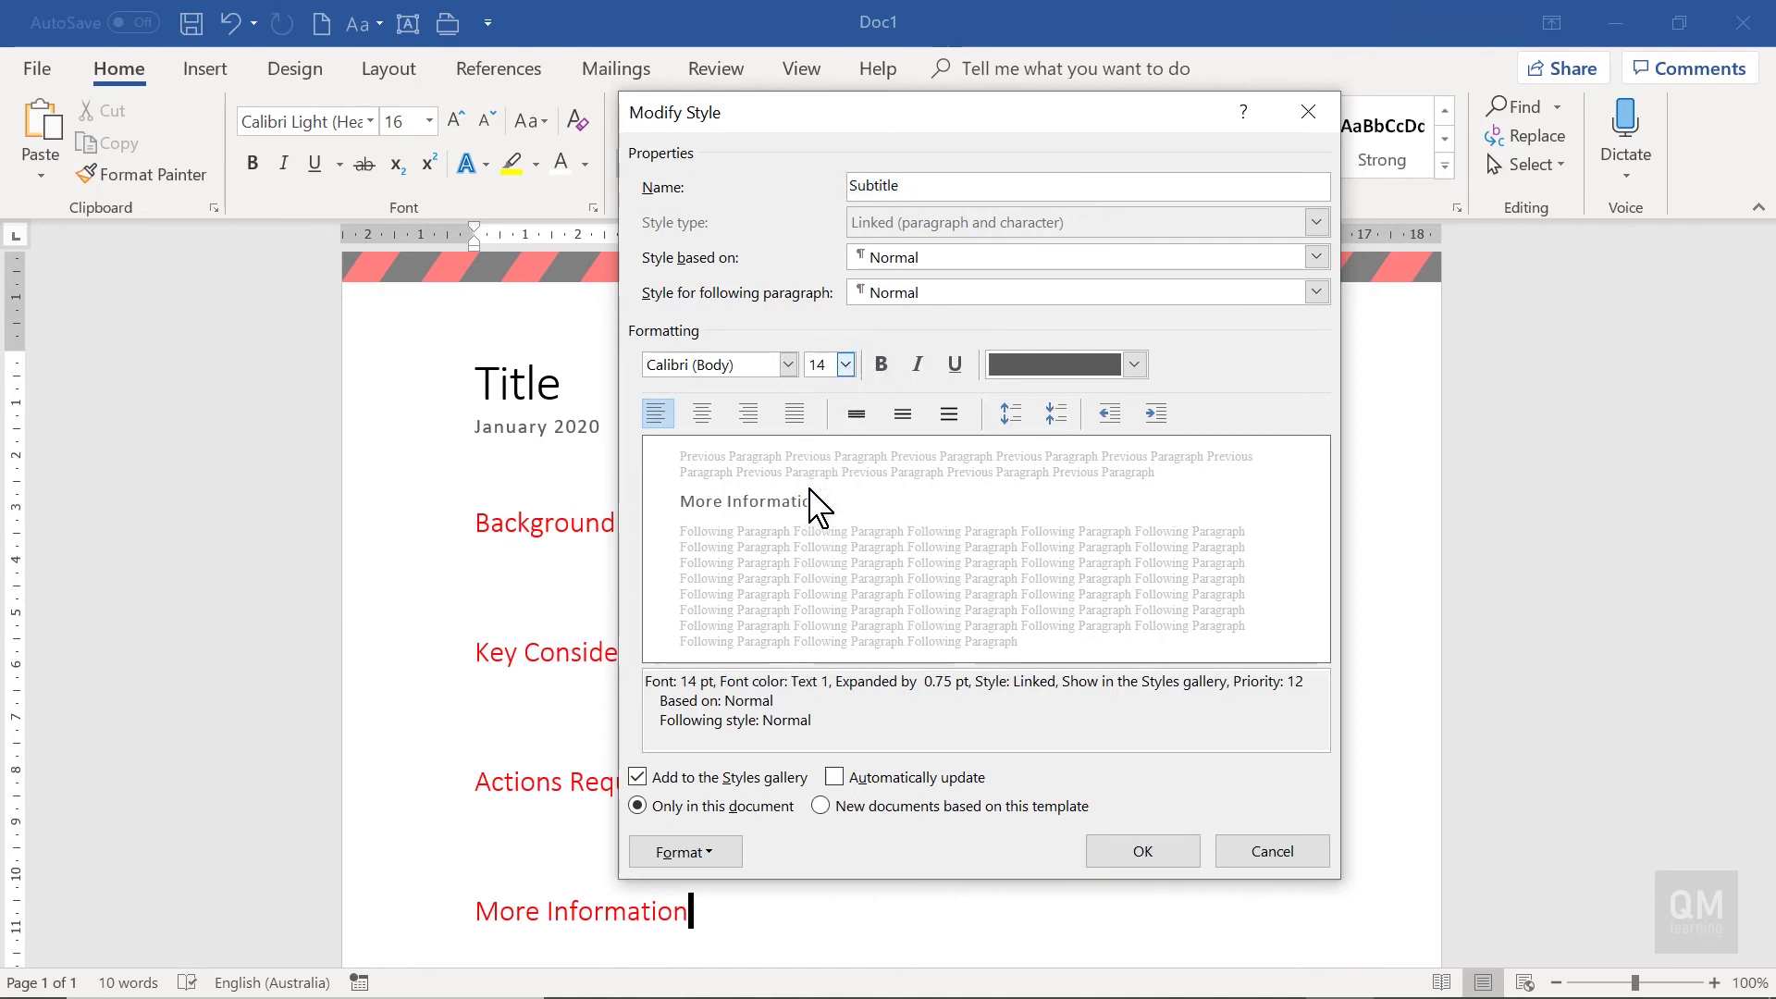
pyautogui.click(1108, 849)
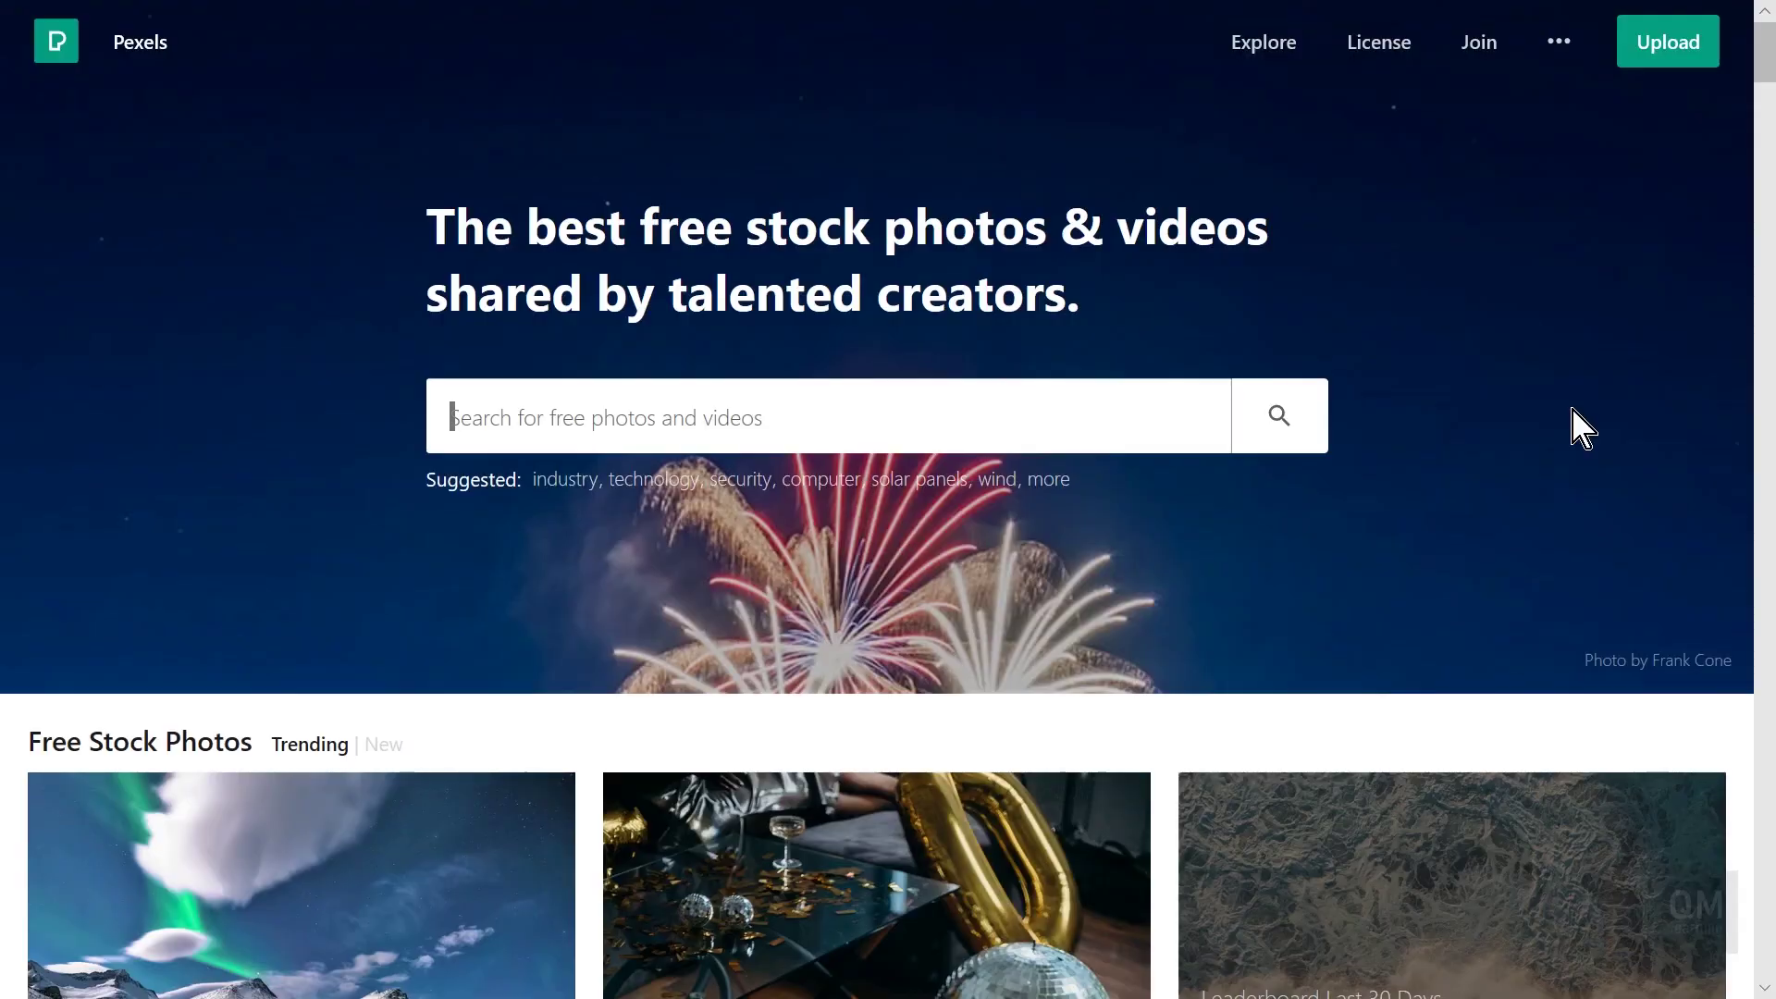
# - Search Pexels for 'safety' photos and scroll through the results
pyautogui.write('safety')
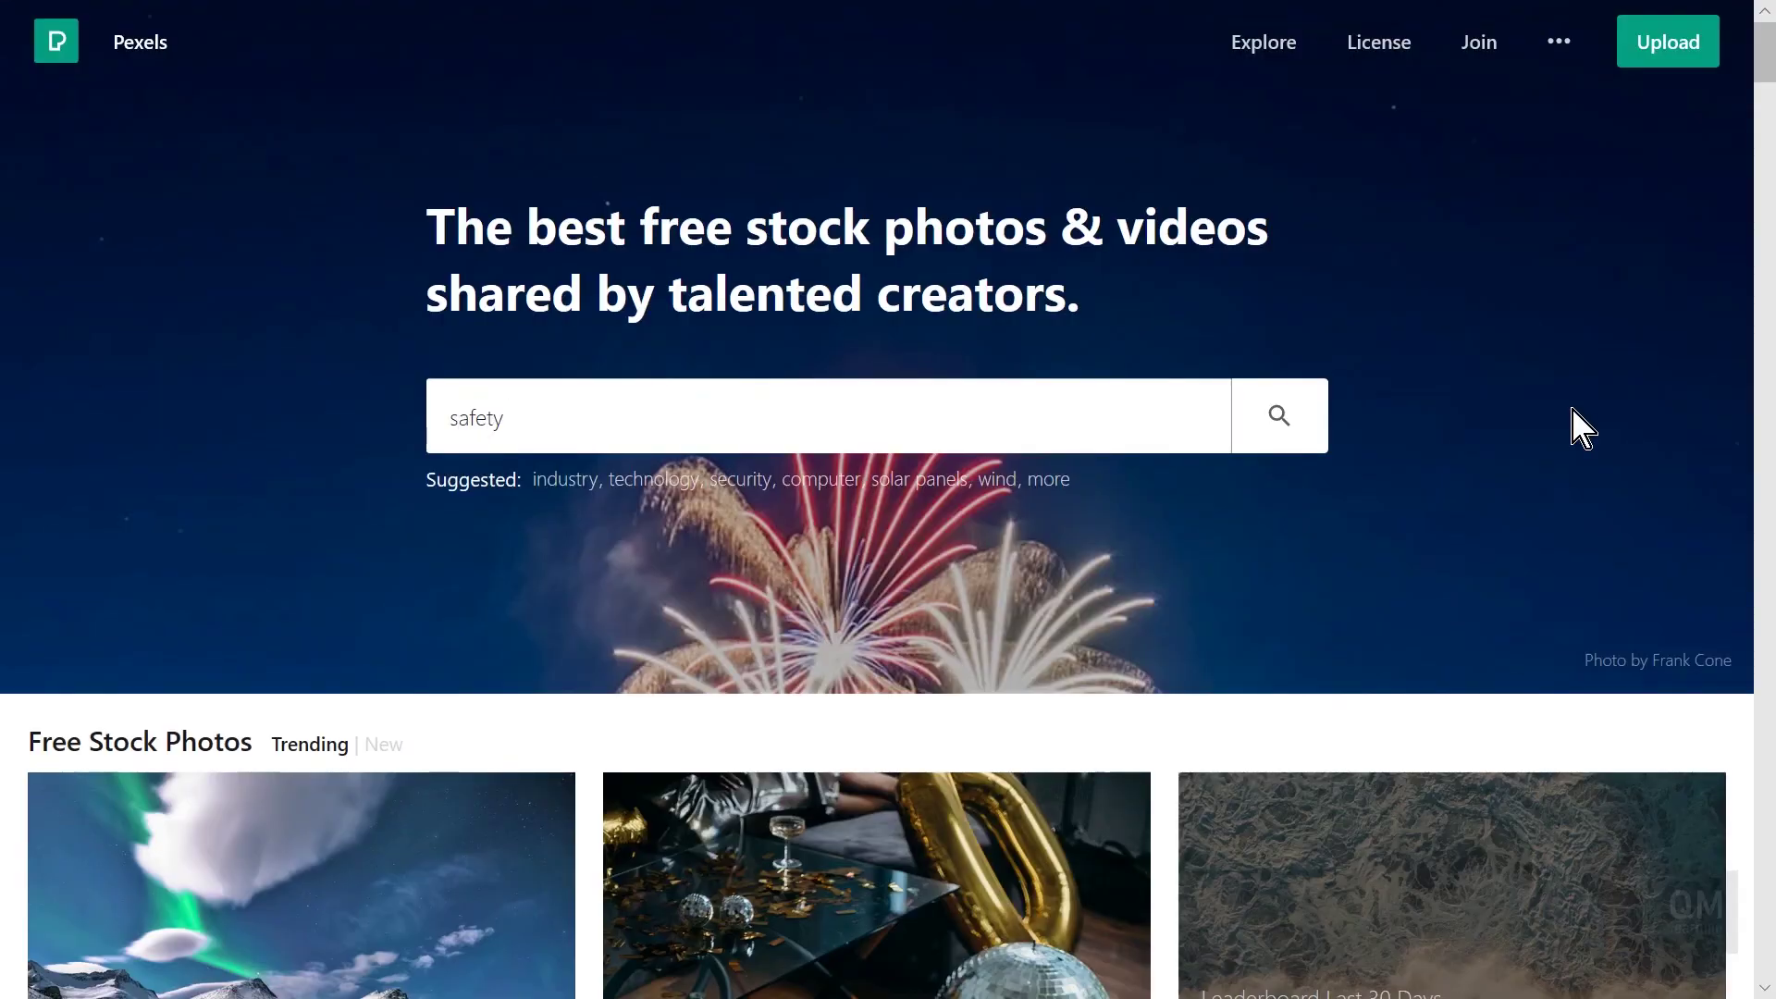
pyautogui.press('Return')
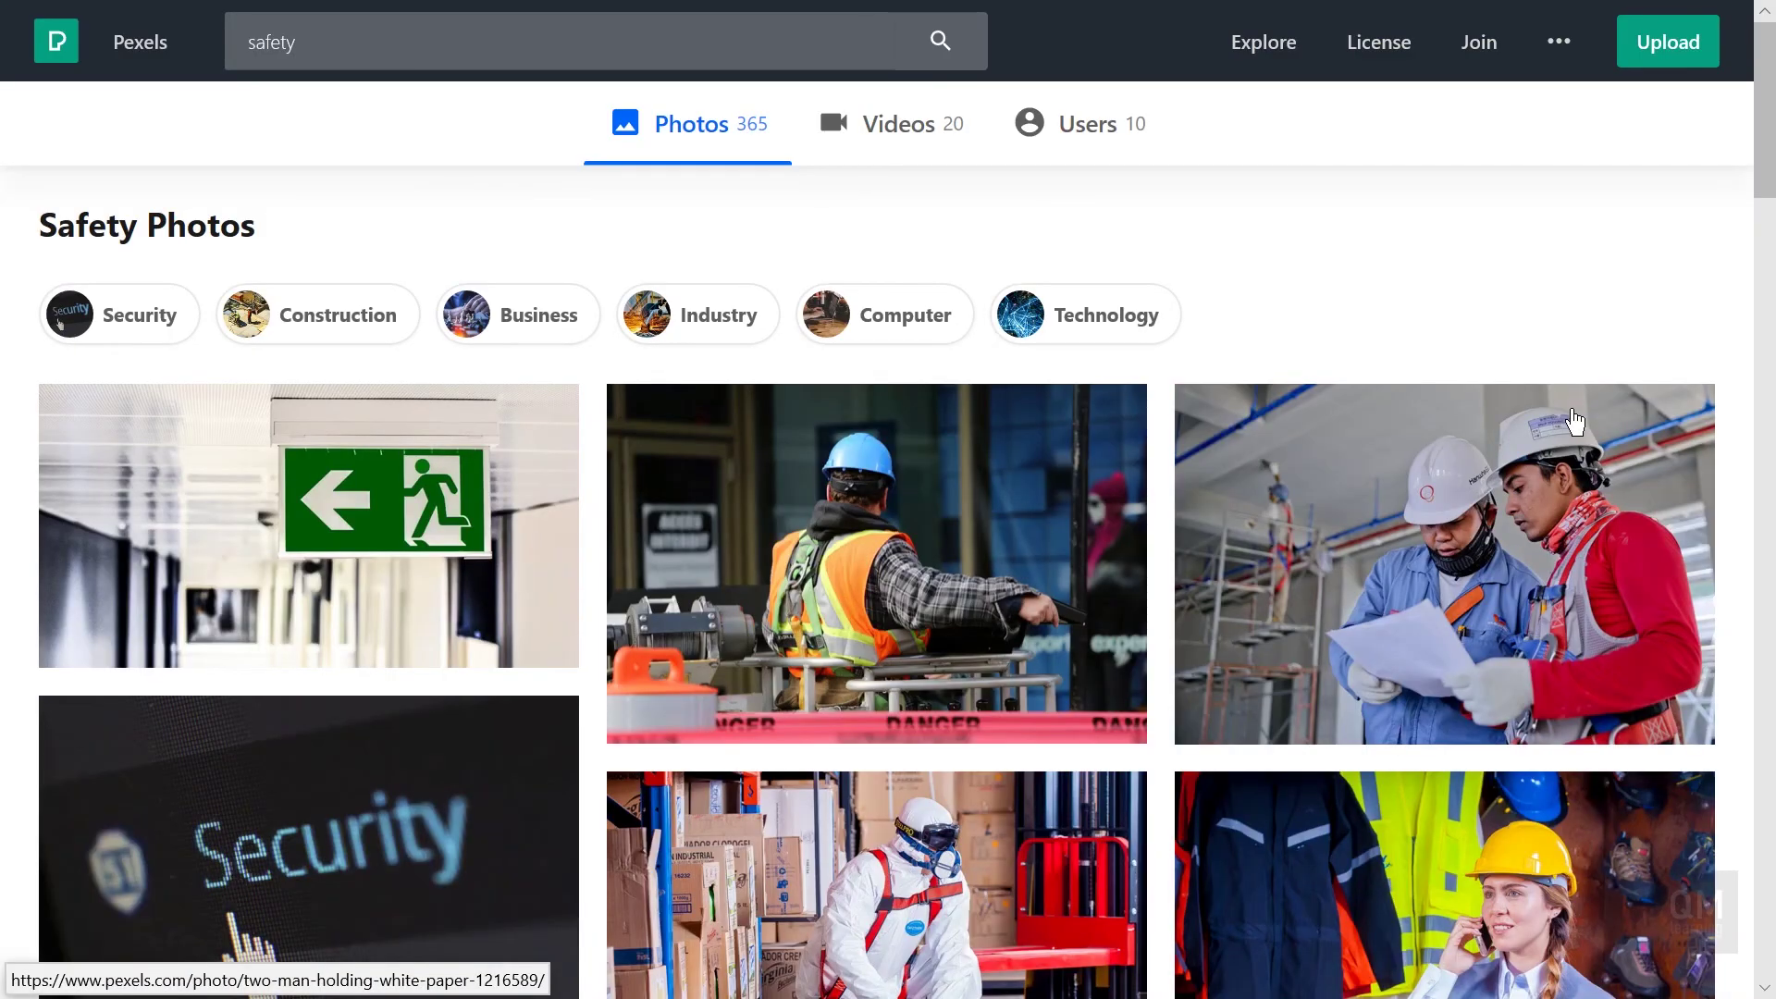
pyautogui.scroll(-10, 1576, 422)
pyautogui.scroll(-10, 1575, 421)
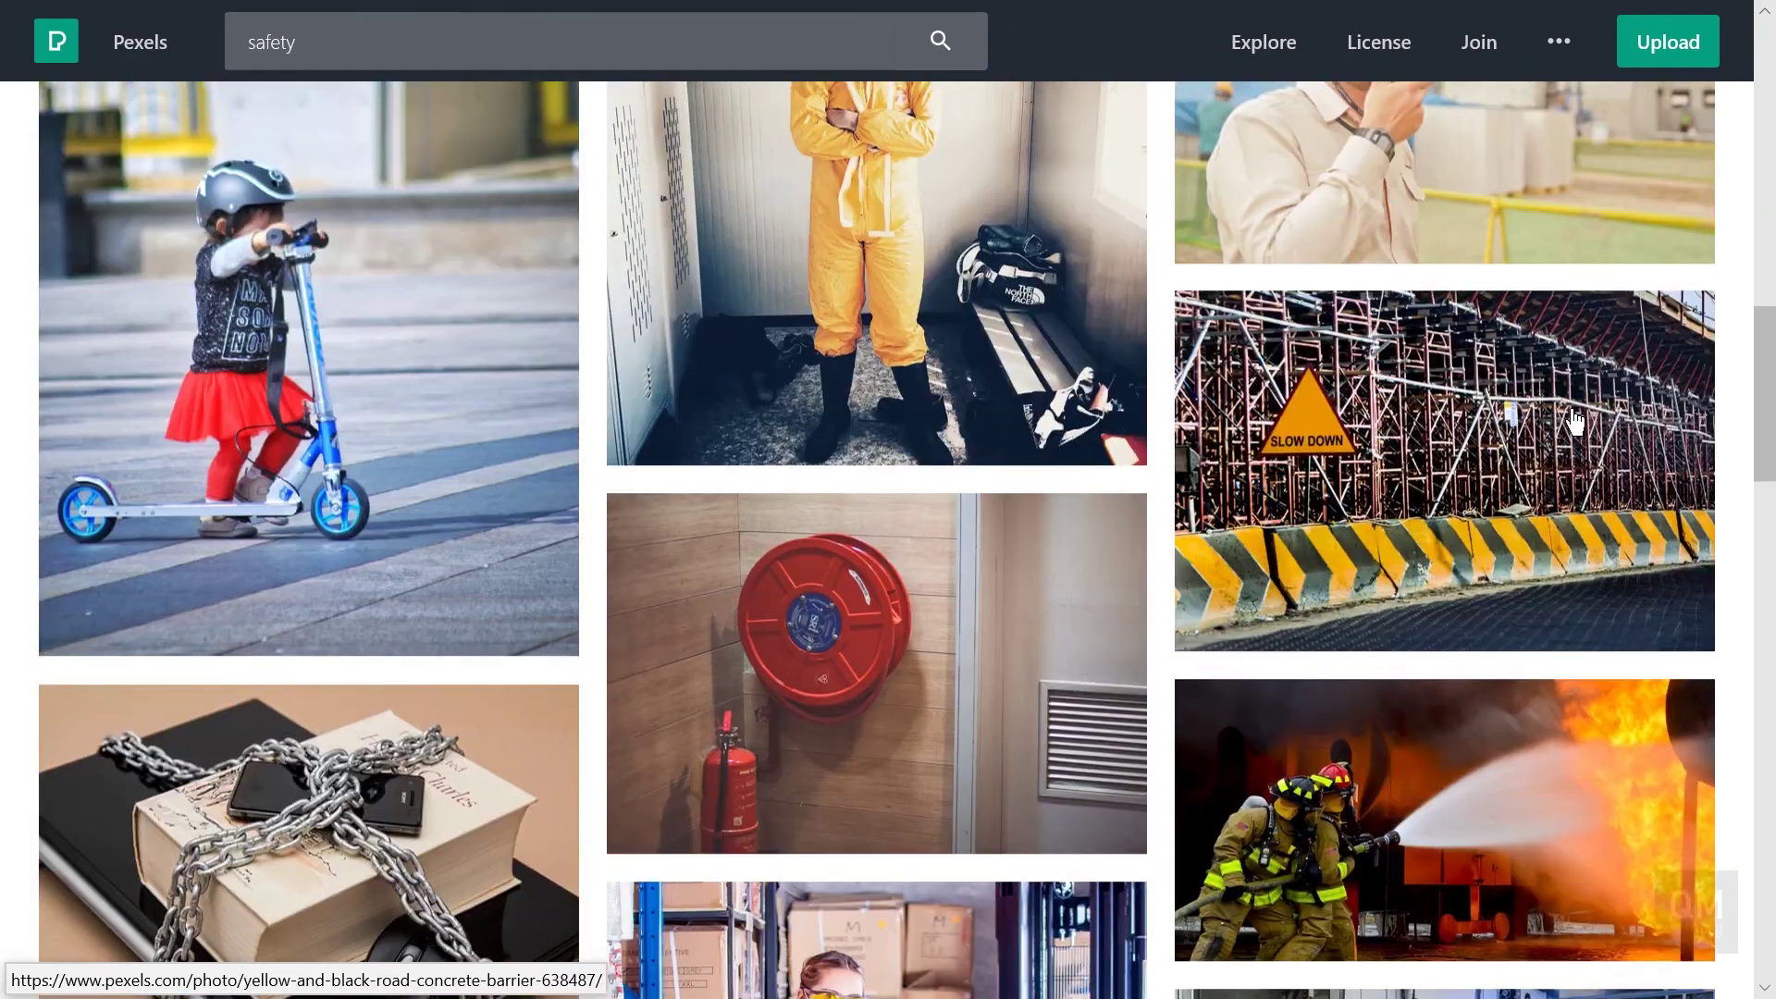
pyautogui.scroll(-2, 1576, 422)
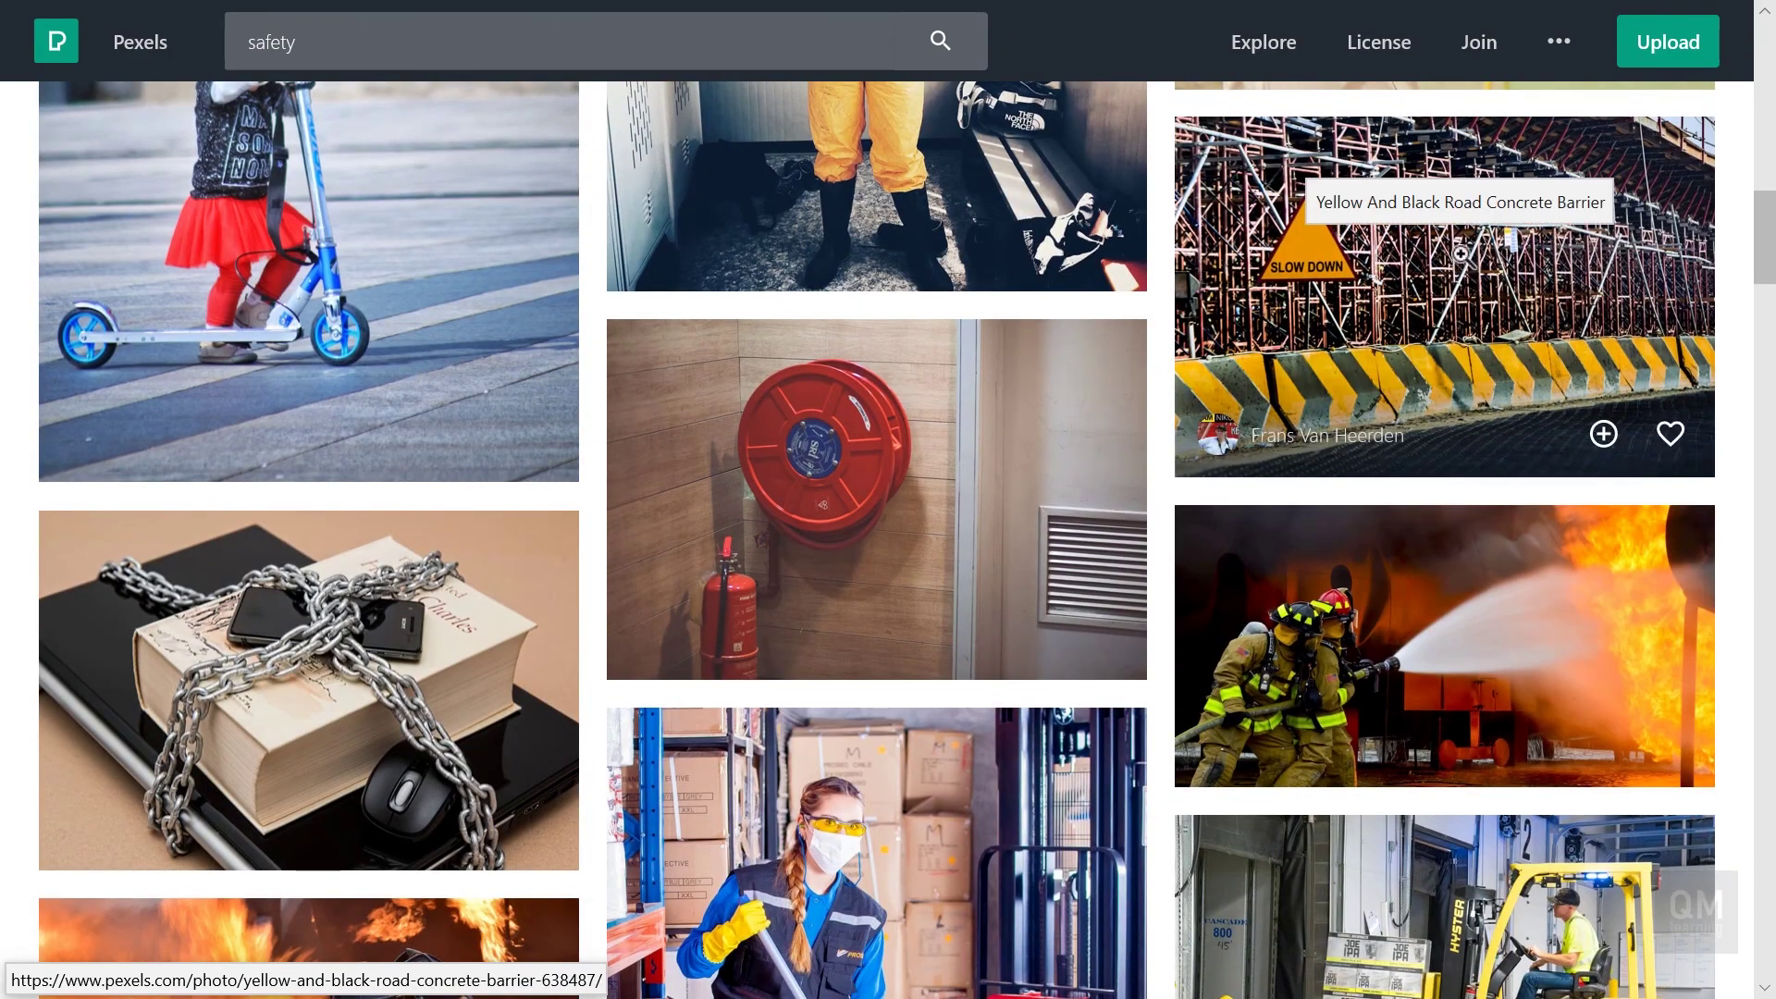
# - Copy the Yellow And Black Road Concrete Barrier photo and paste it into the document
pyautogui.click(1471, 271)
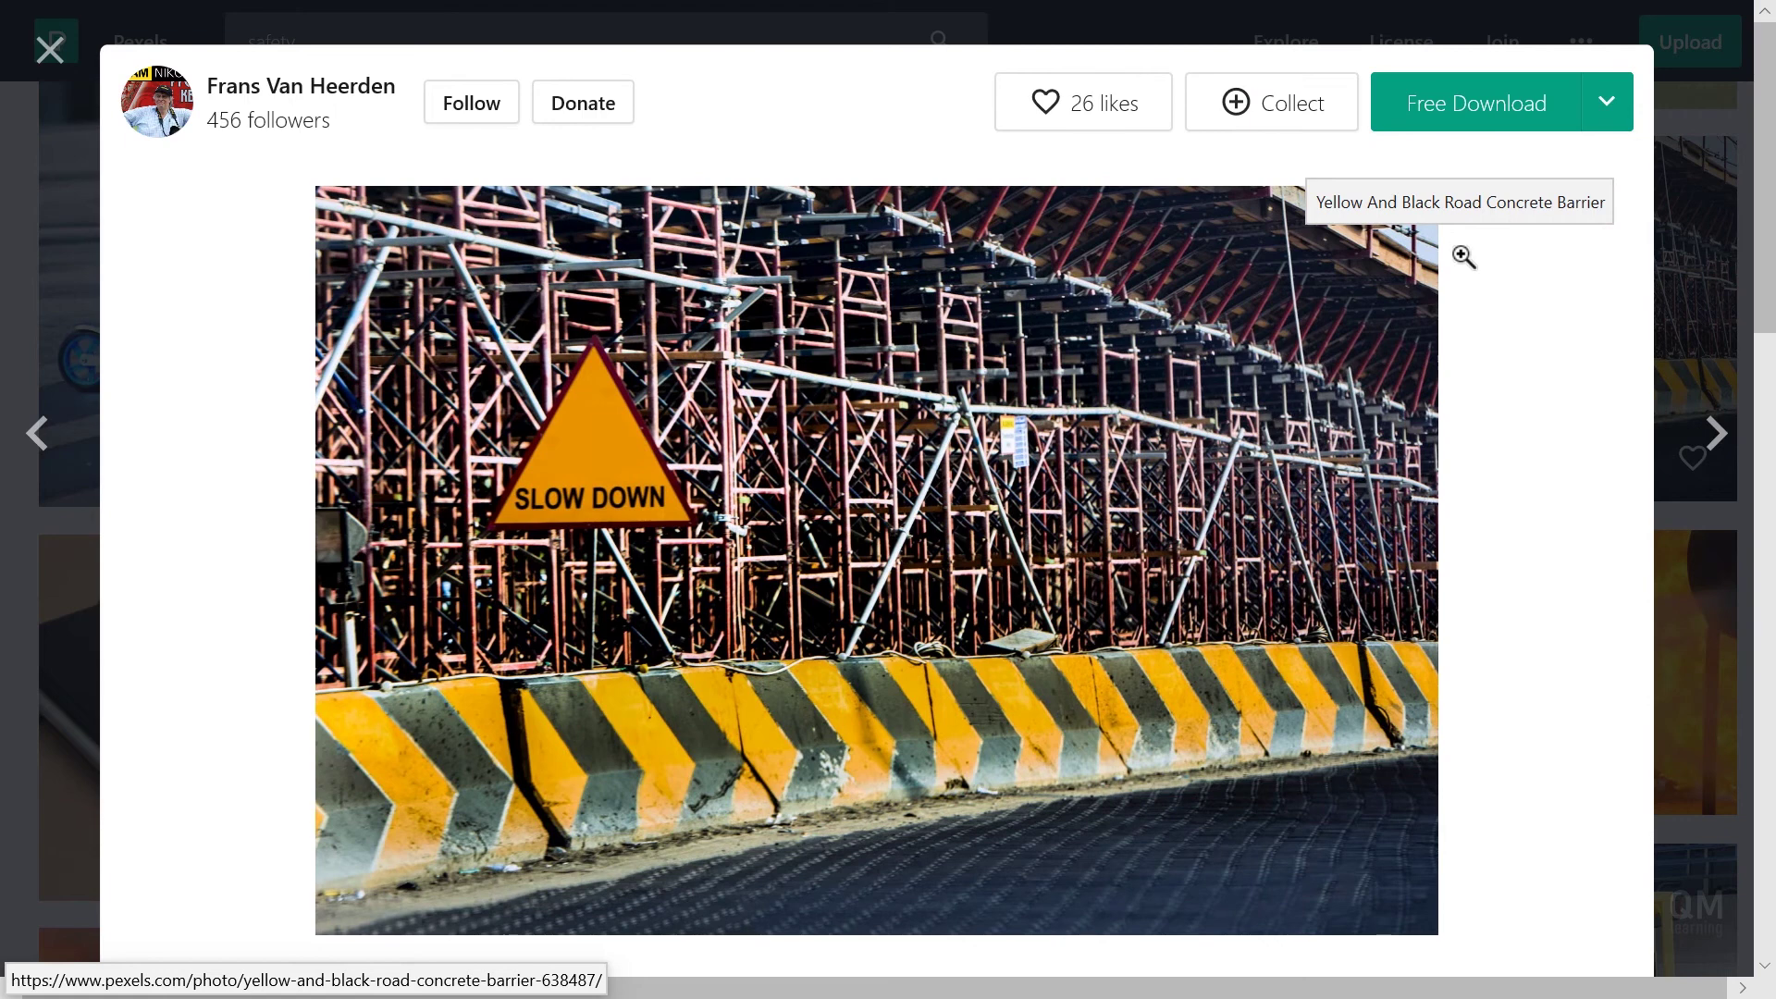
pyautogui.rightClick(993, 473)
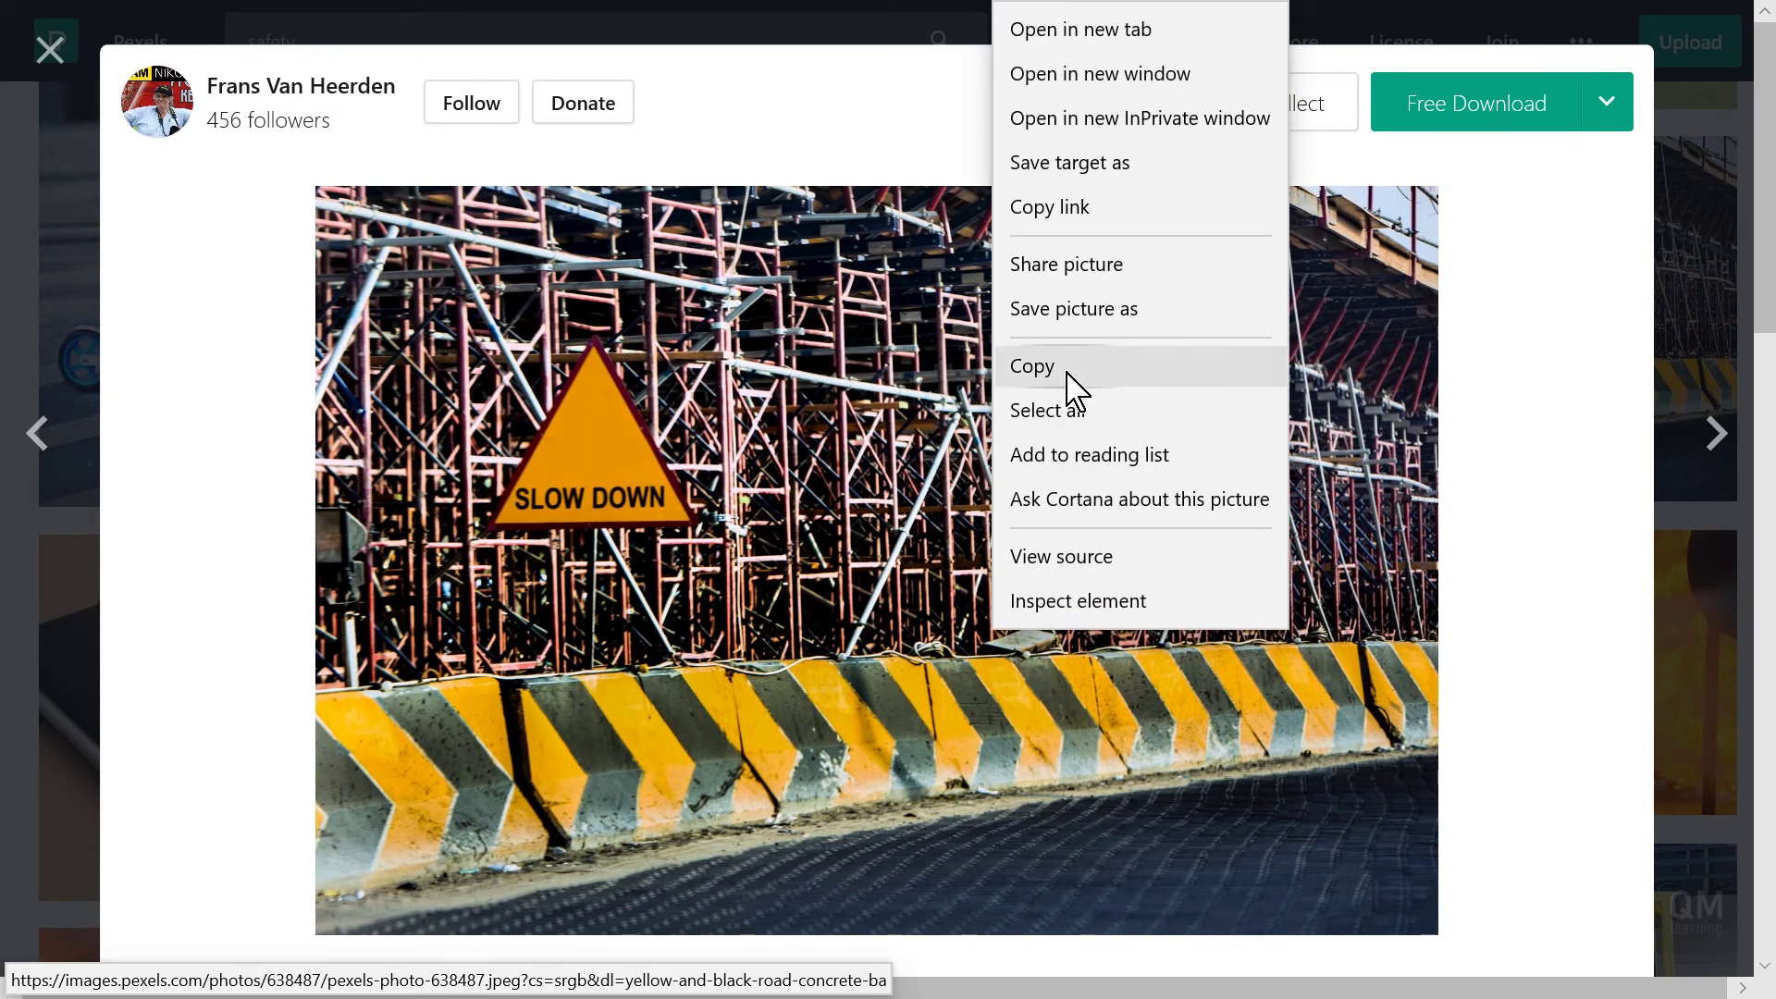
pyautogui.click(1032, 366)
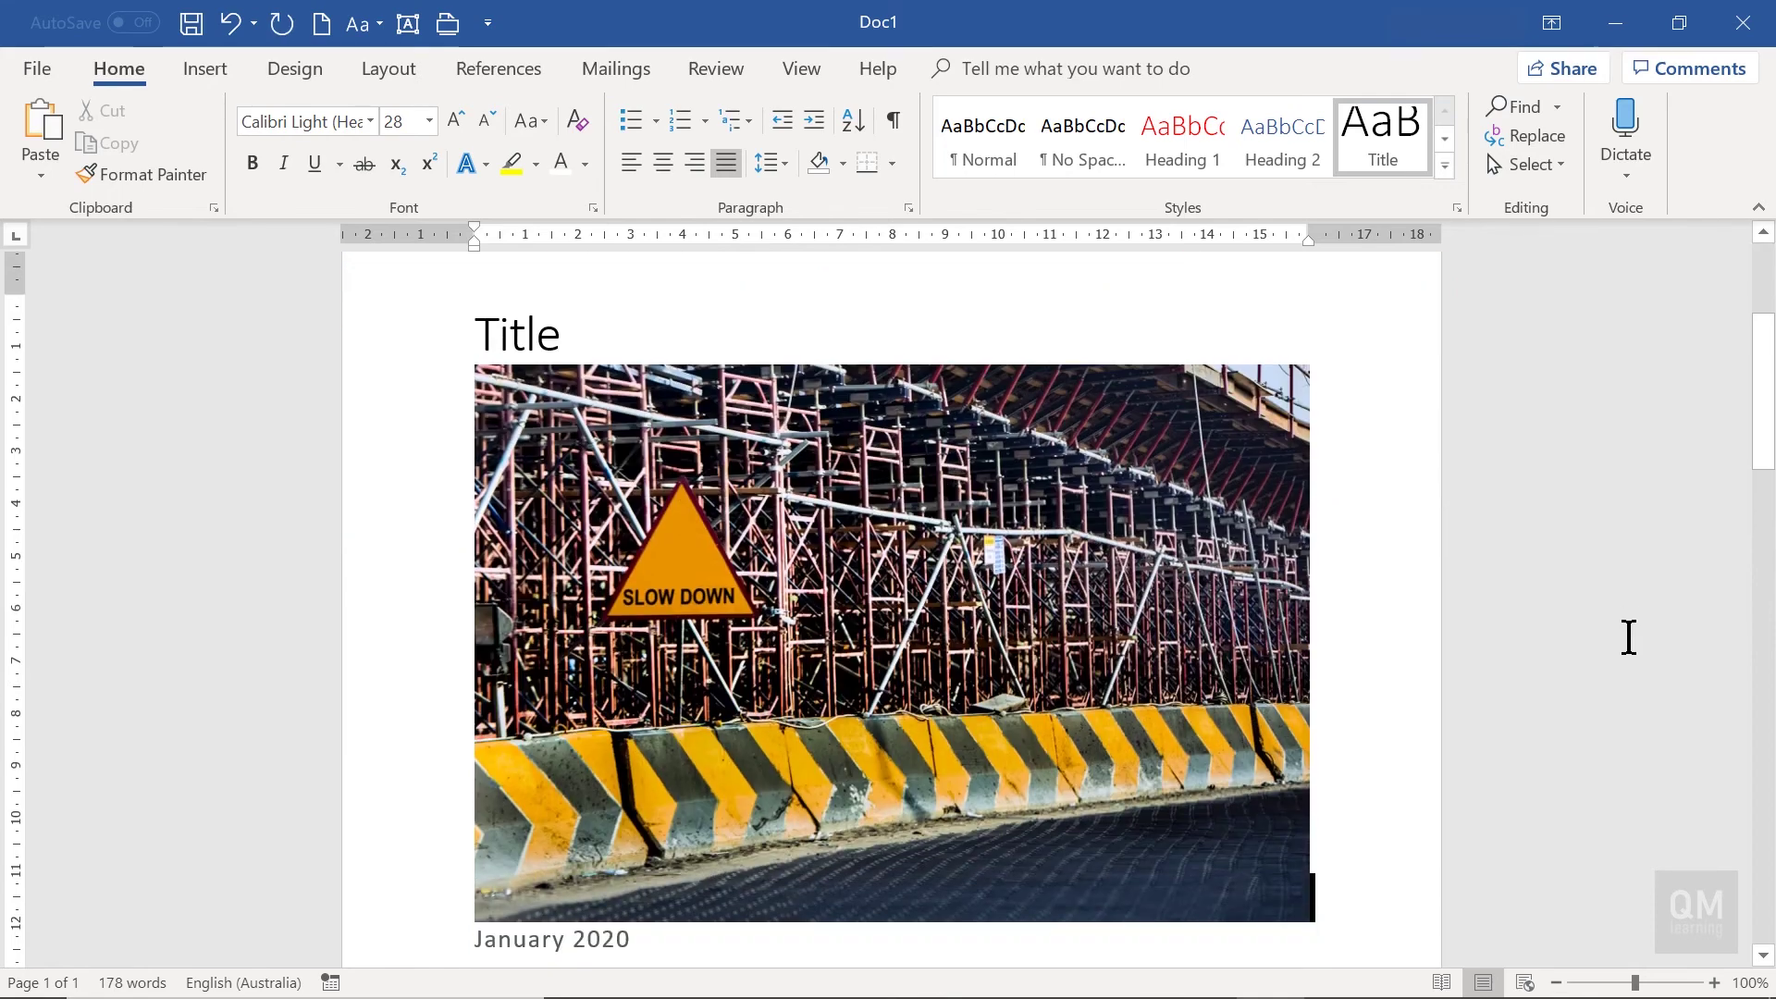
pyautogui.hotkey('ctrl', 'v')
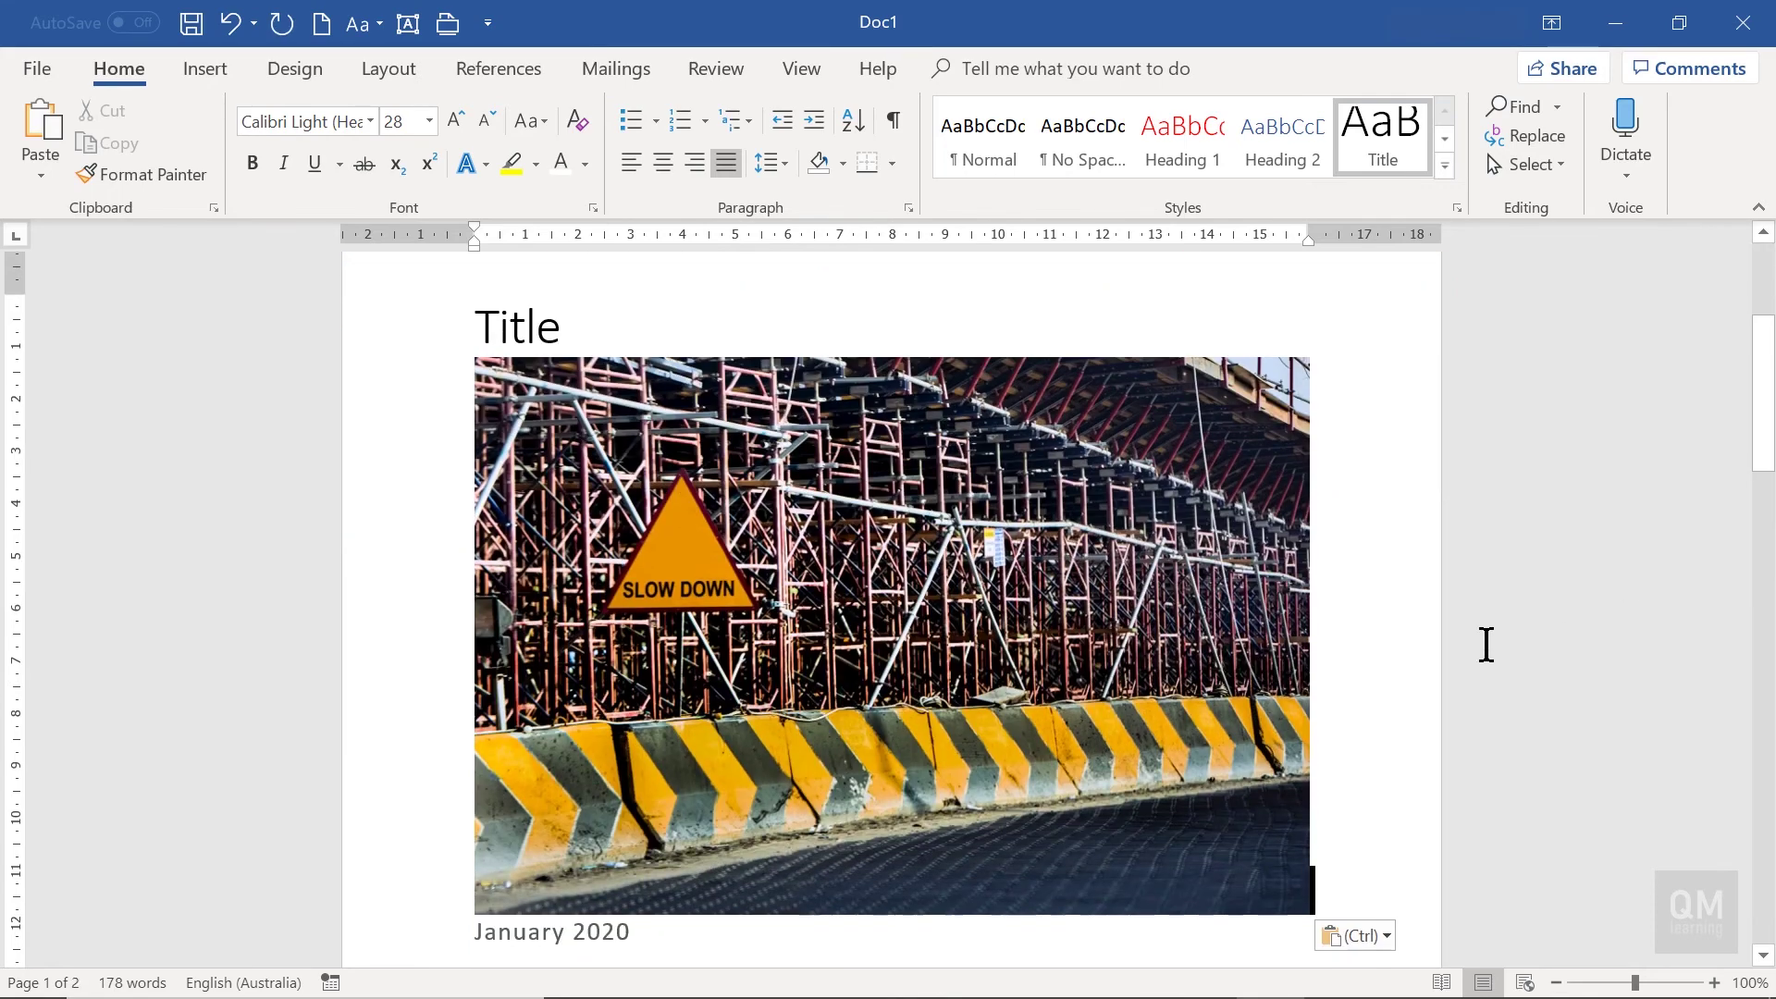
# - Give the pasted barrier photo Square text wrapping and start cropping it
pyautogui.click(1199, 631)
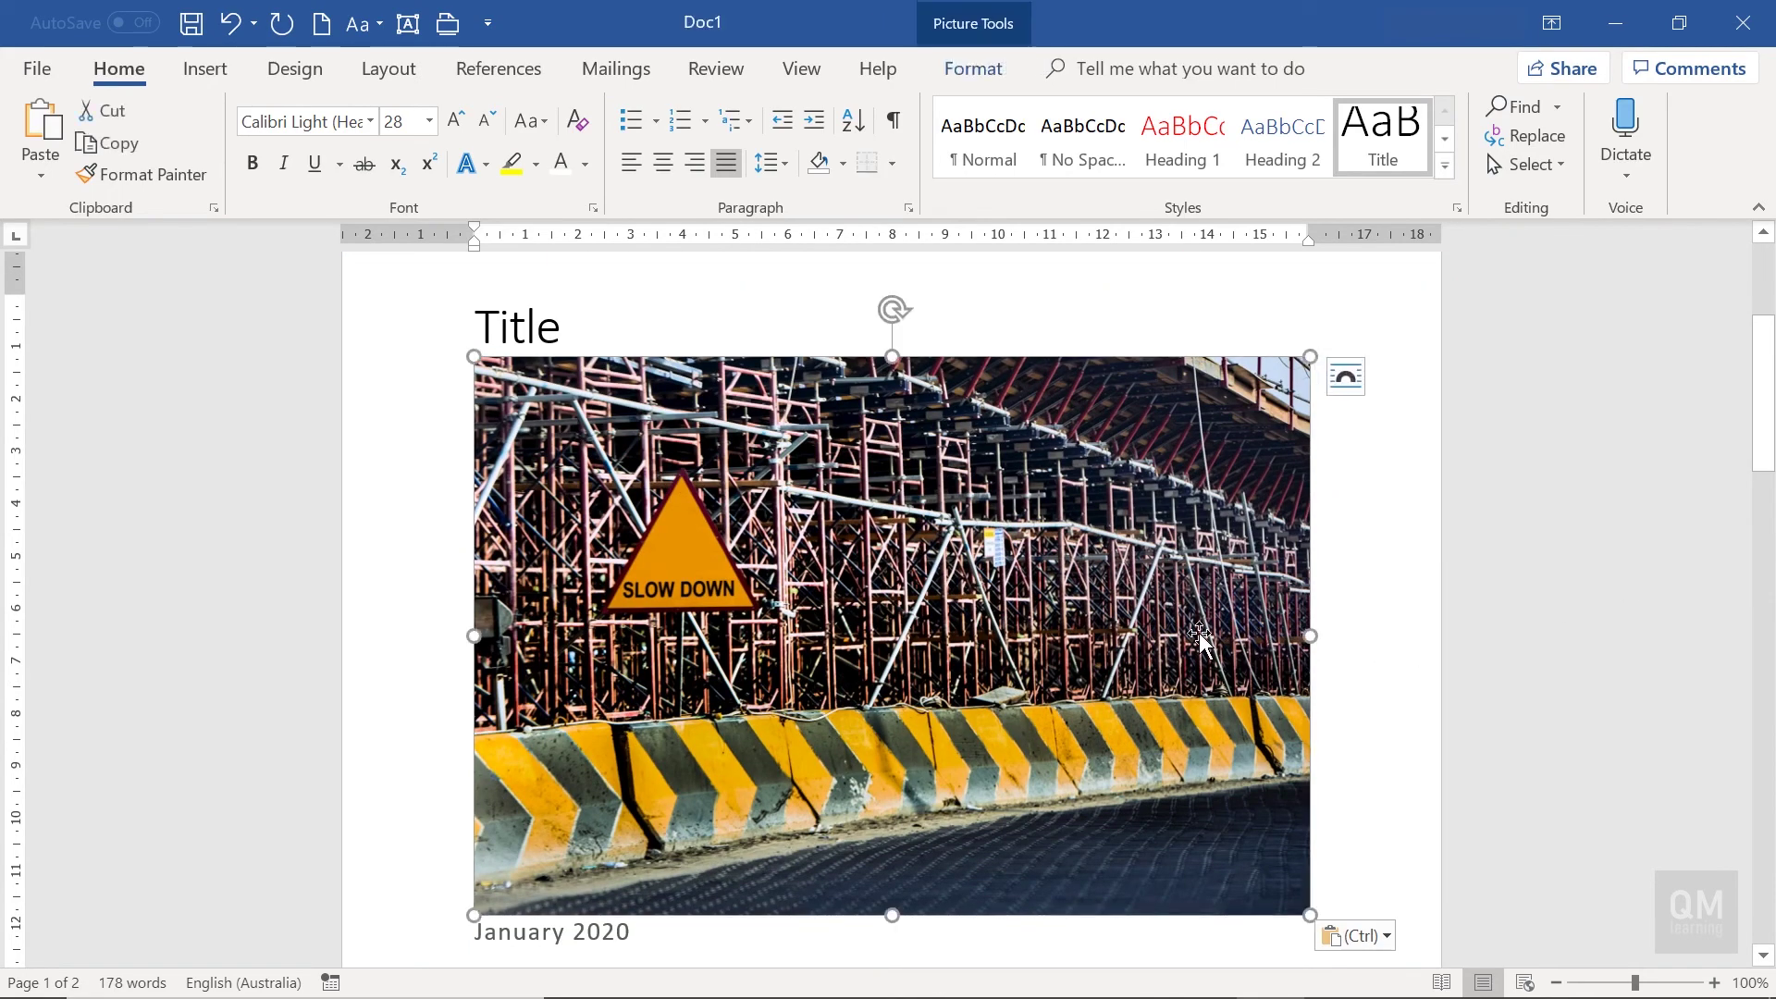
pyautogui.click(1346, 378)
pyautogui.click(1424, 583)
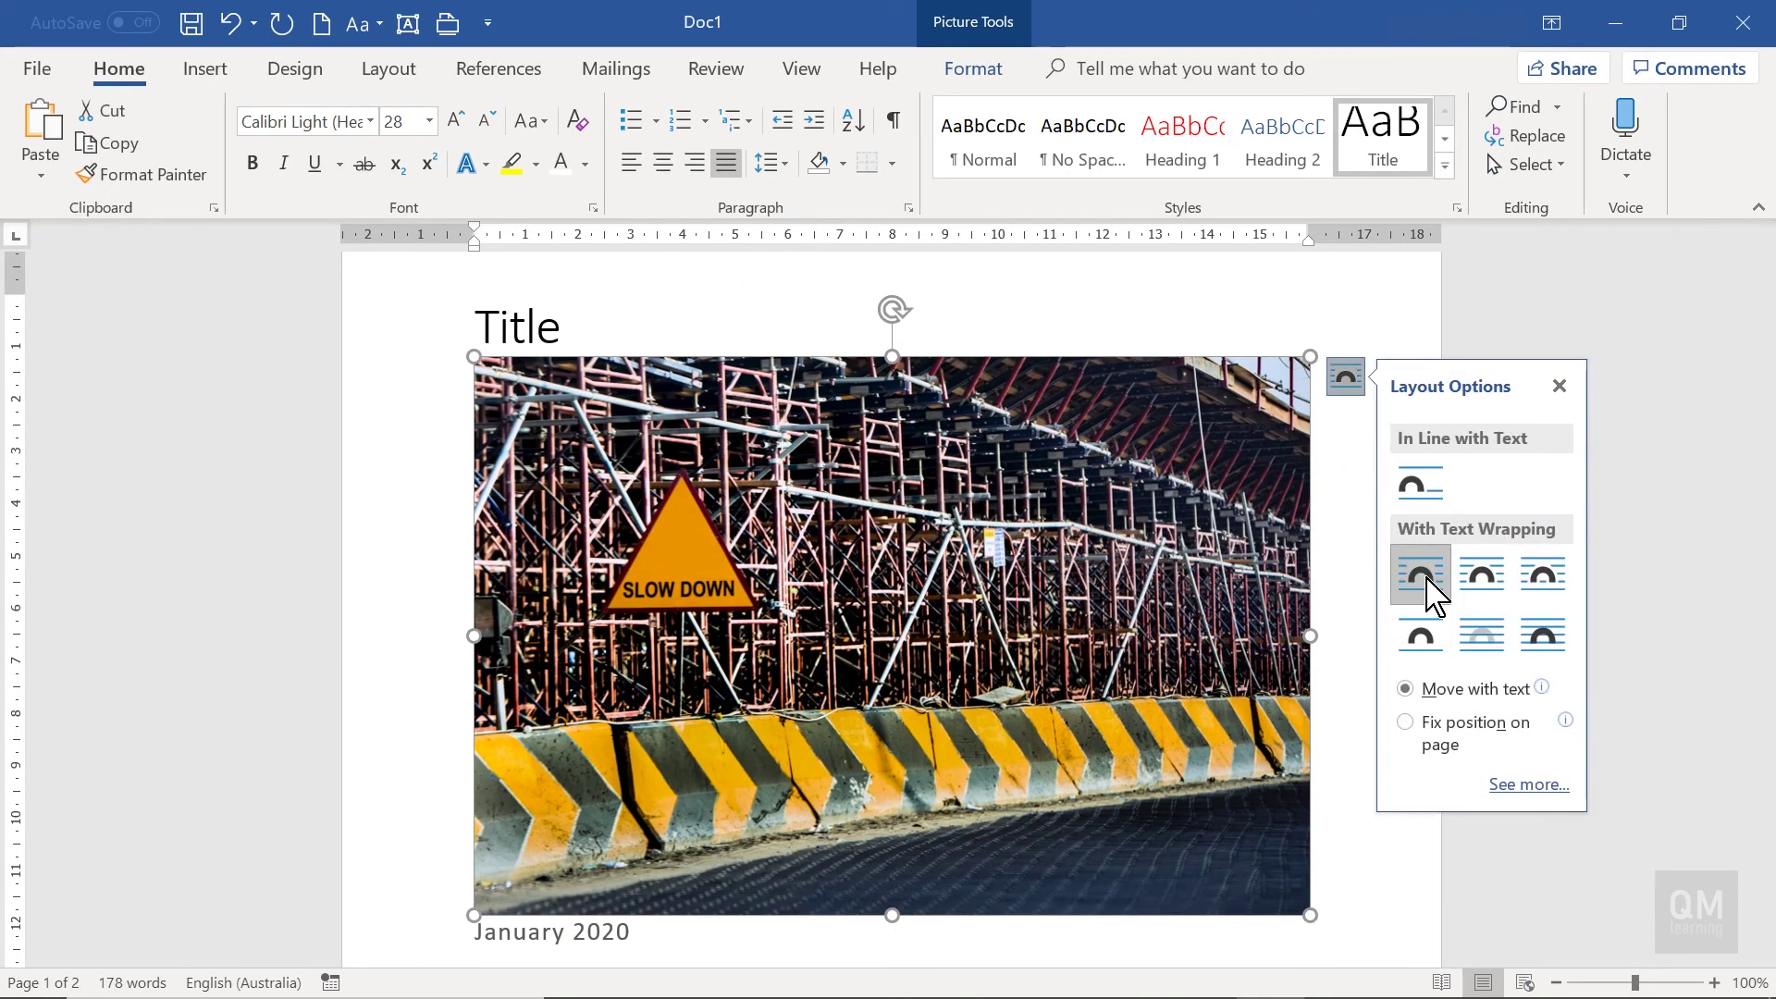
pyautogui.rightClick(1204, 594)
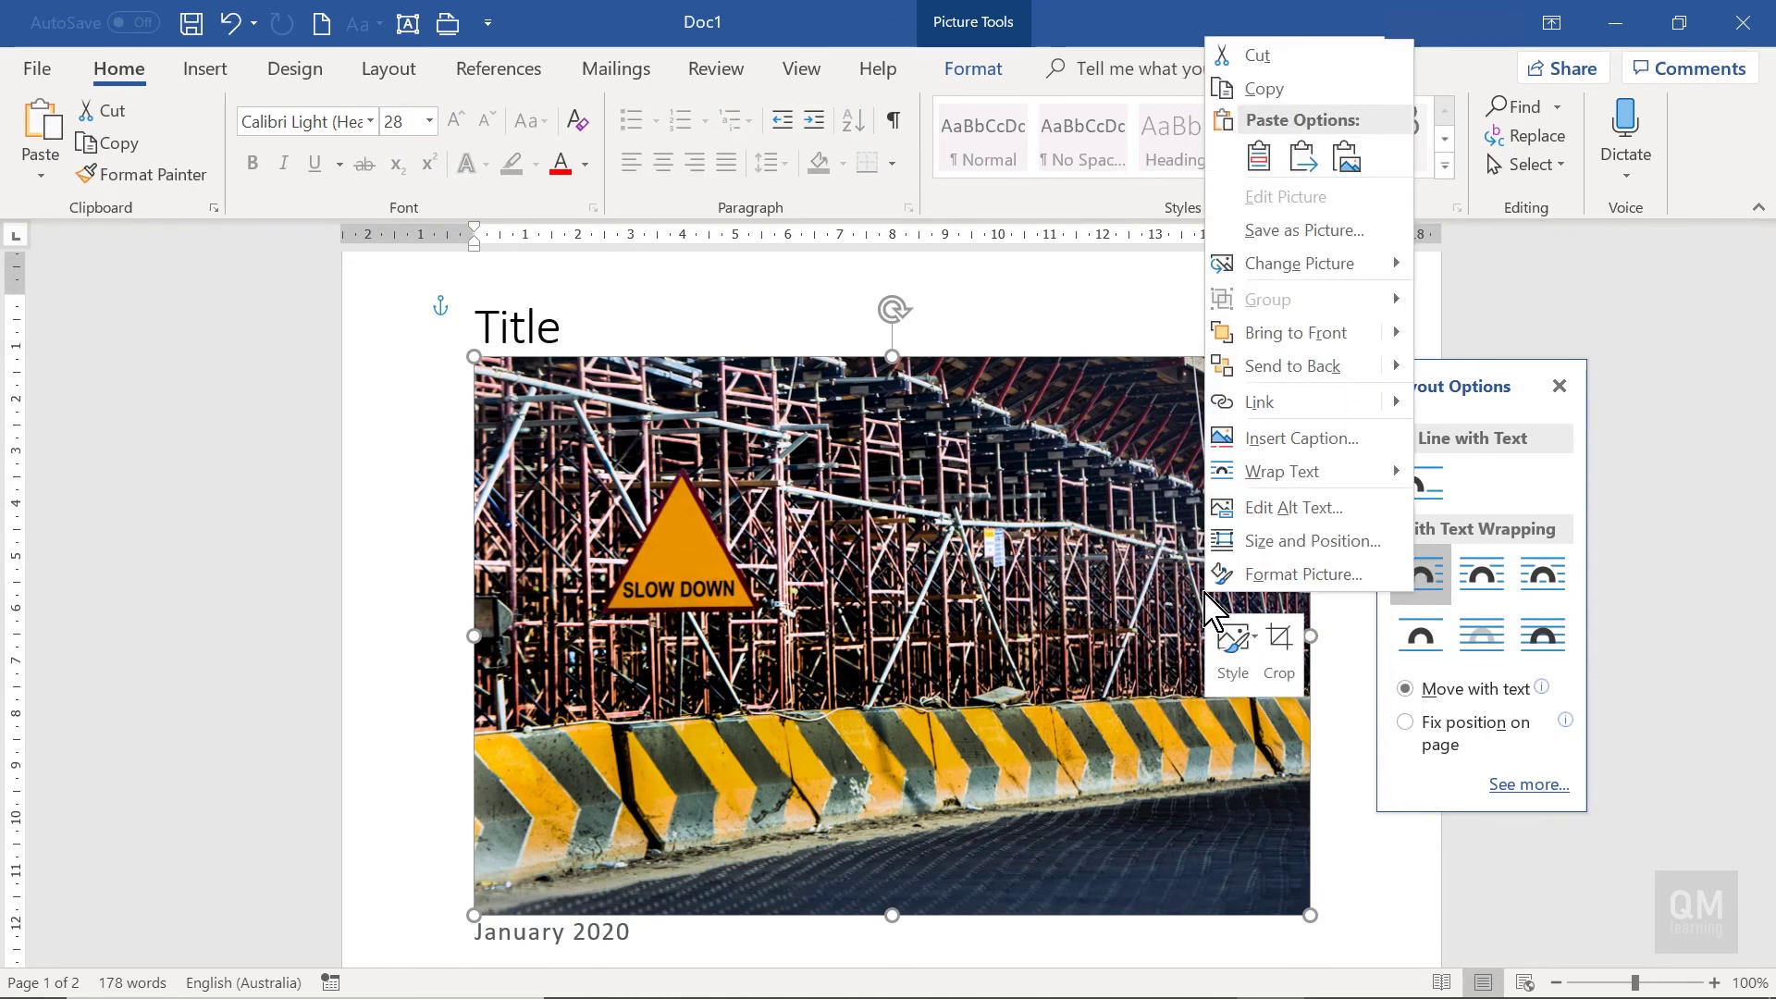
pyautogui.click(1279, 638)
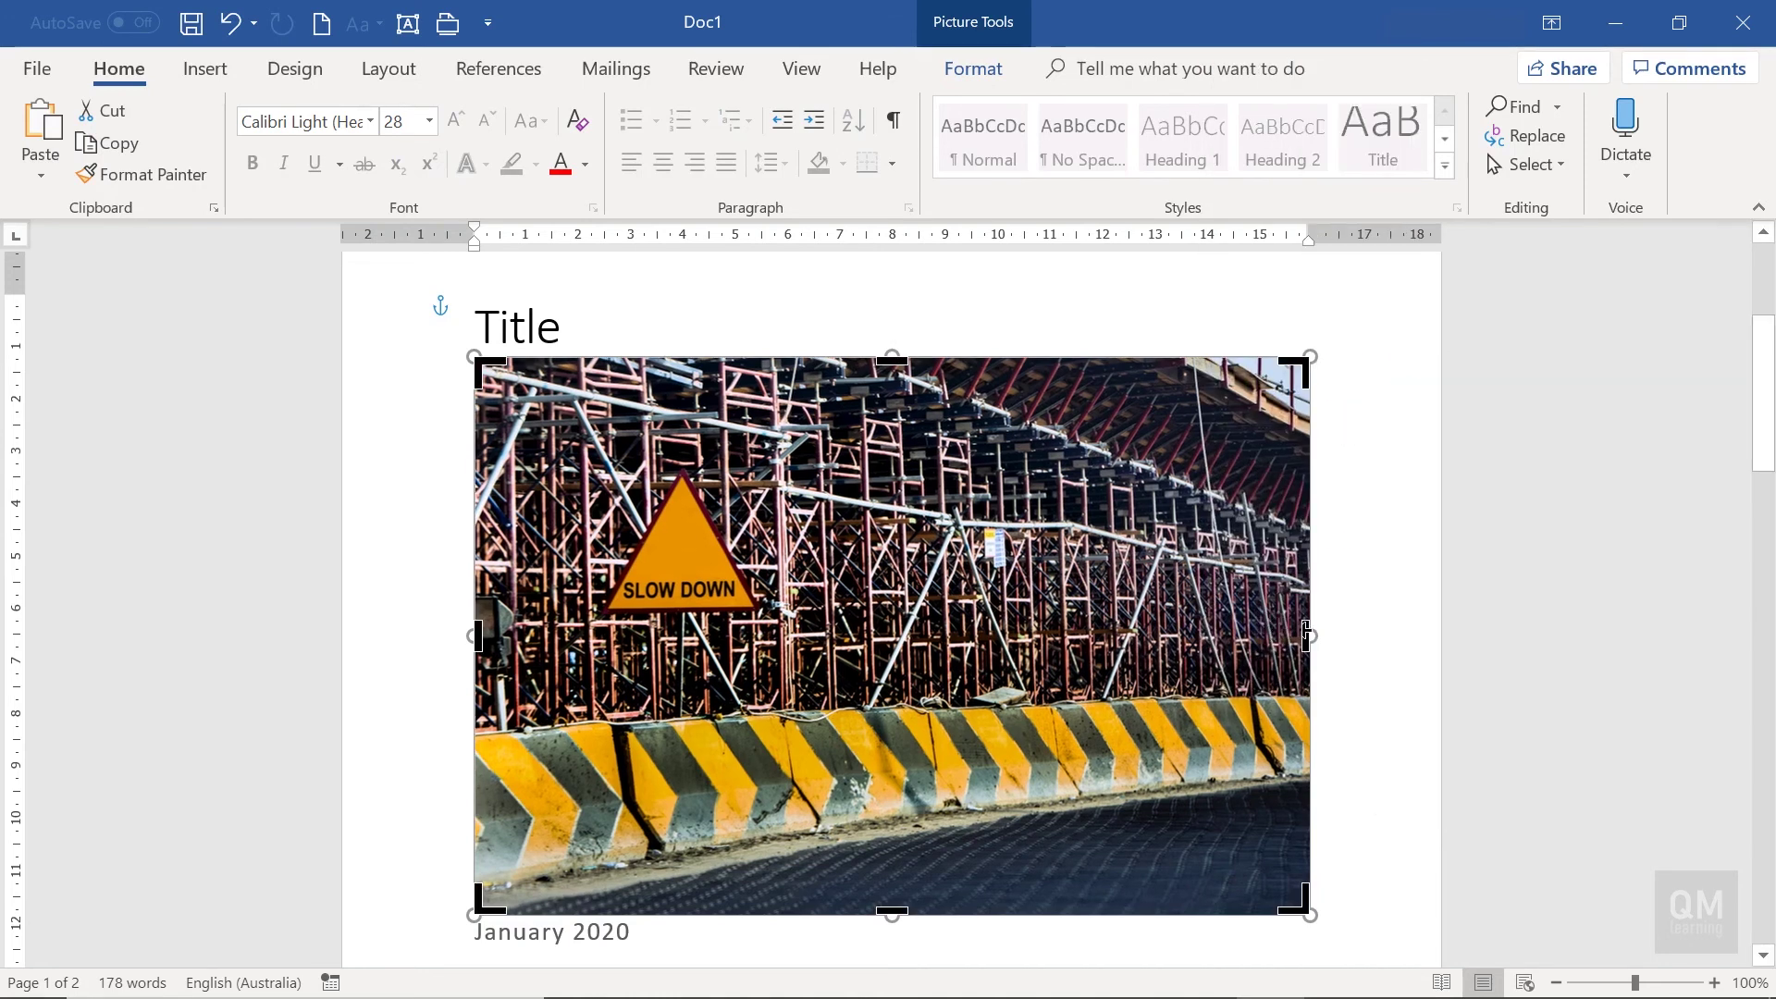
# - Crop the barrier photo's right and left sides down to a narrow portrait strip
pyautogui.moveTo(1306, 635); pyautogui.dragTo(962, 693)
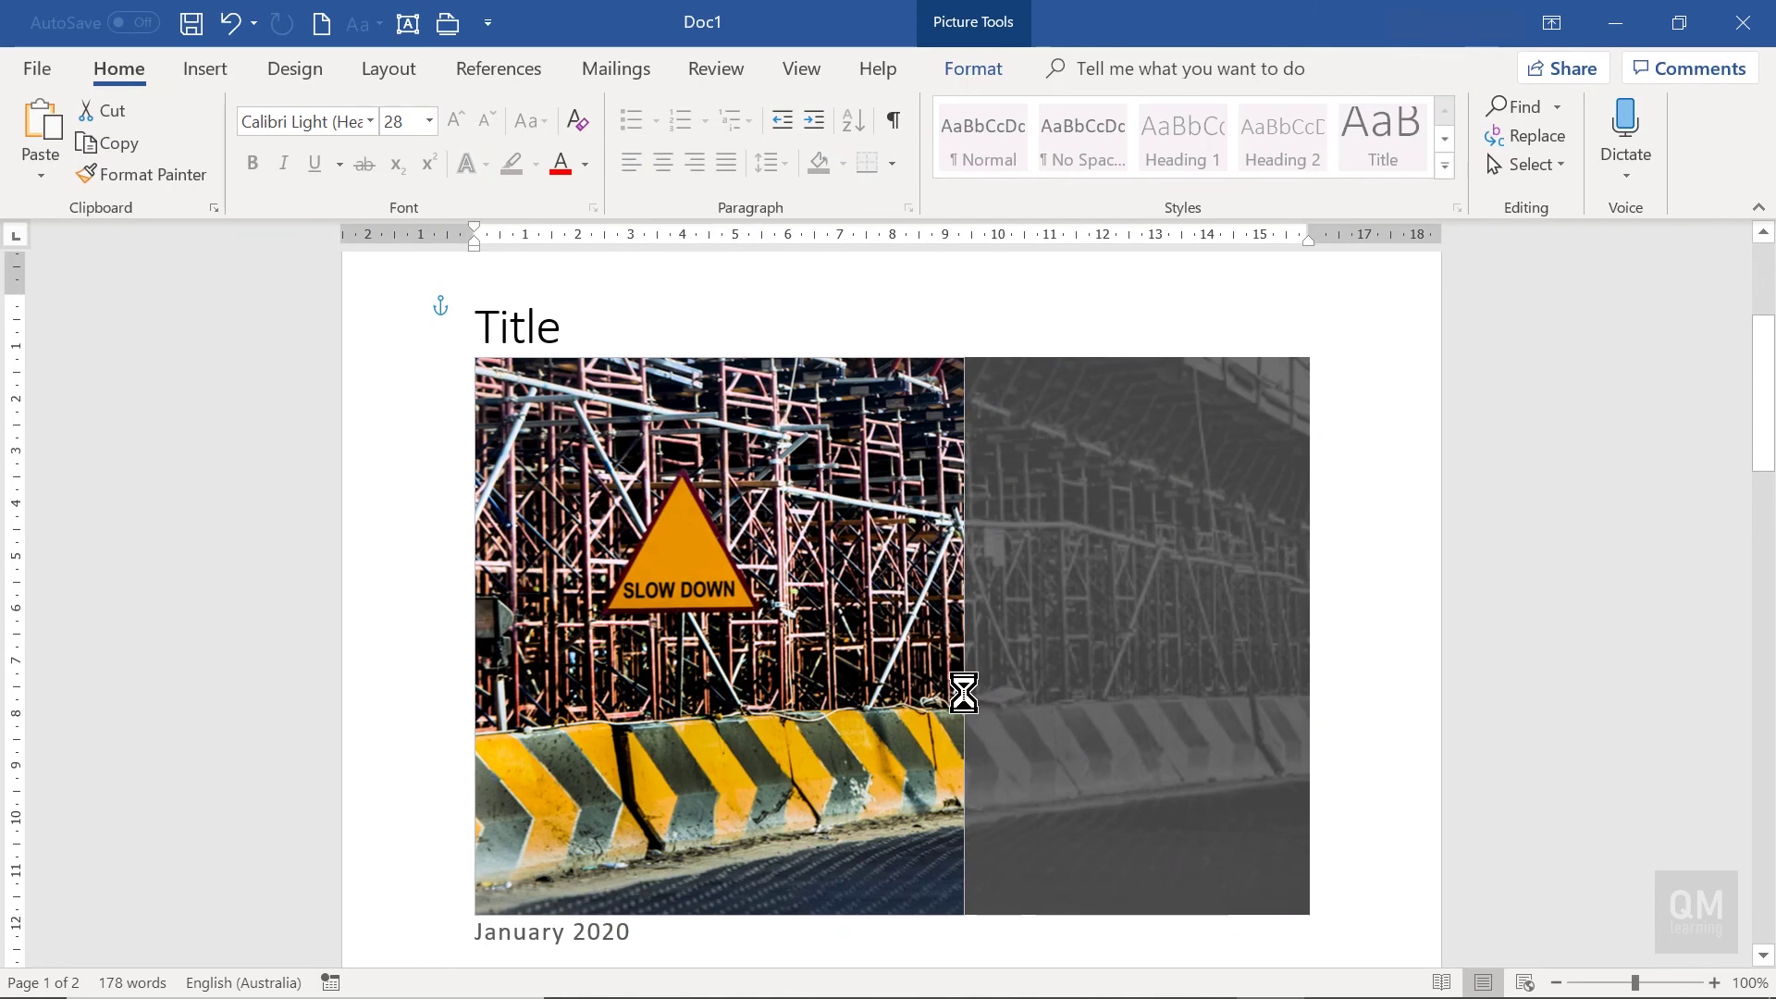
pyautogui.moveTo(478, 636); pyautogui.dragTo(555, 660)
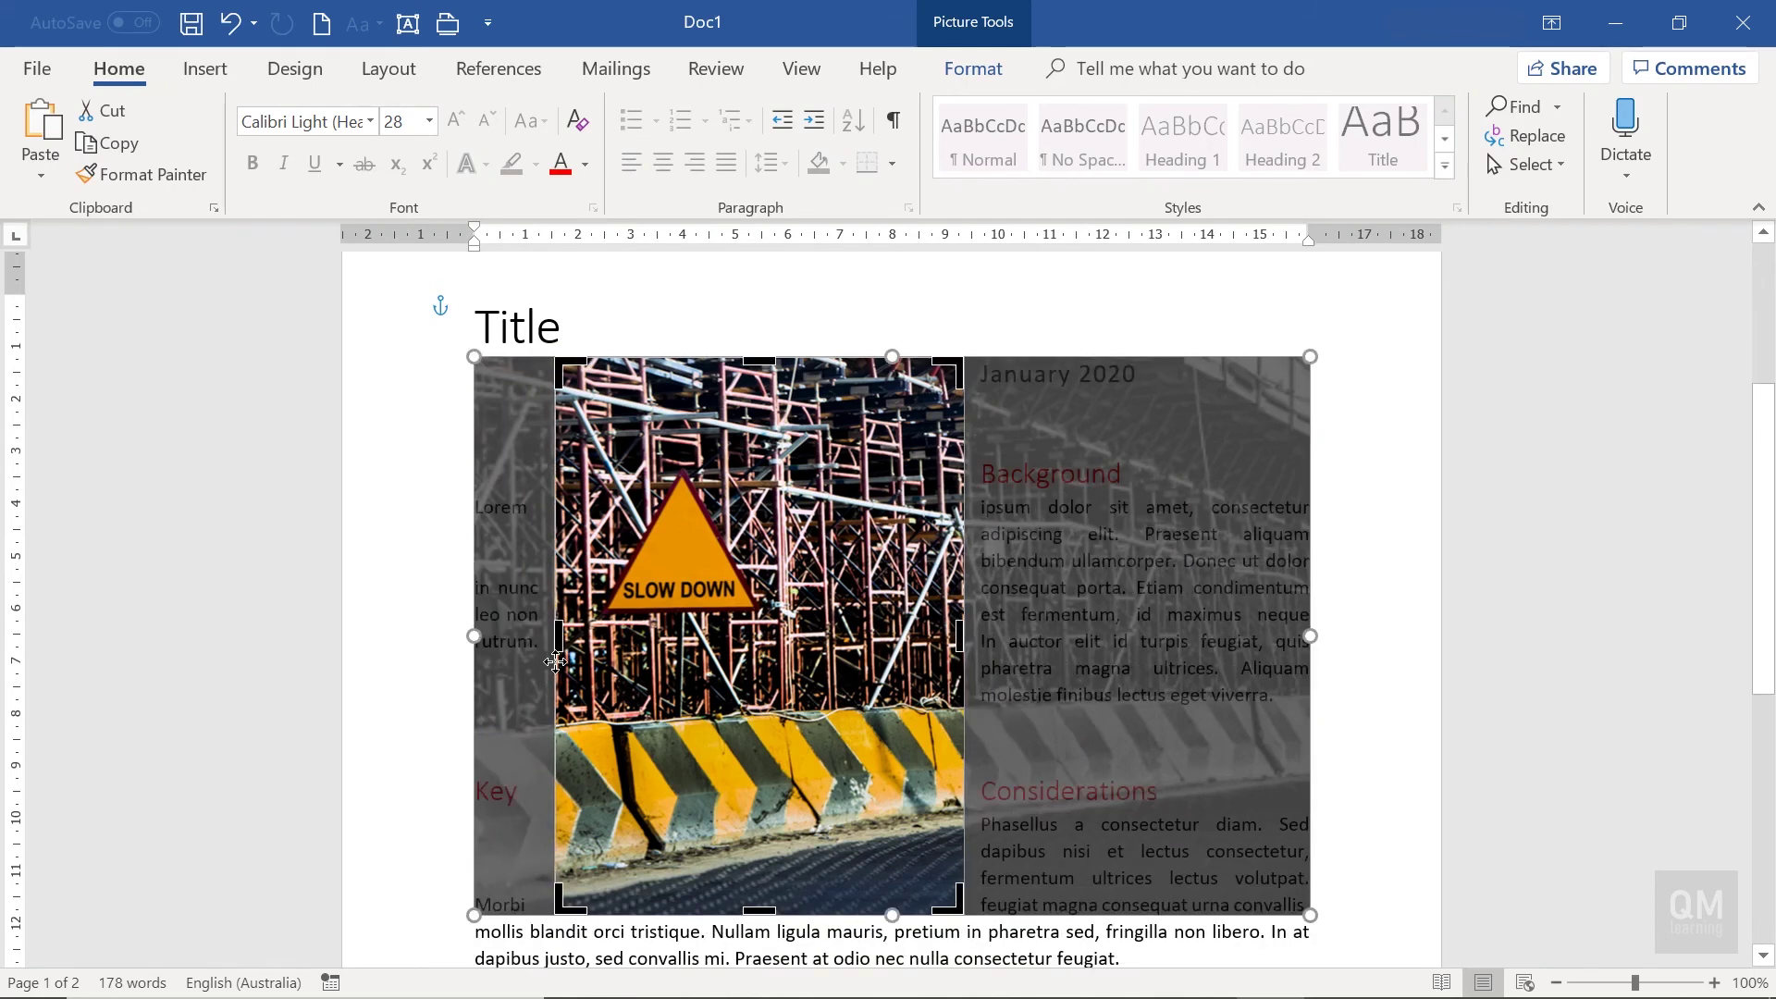
pyautogui.click(1372, 673)
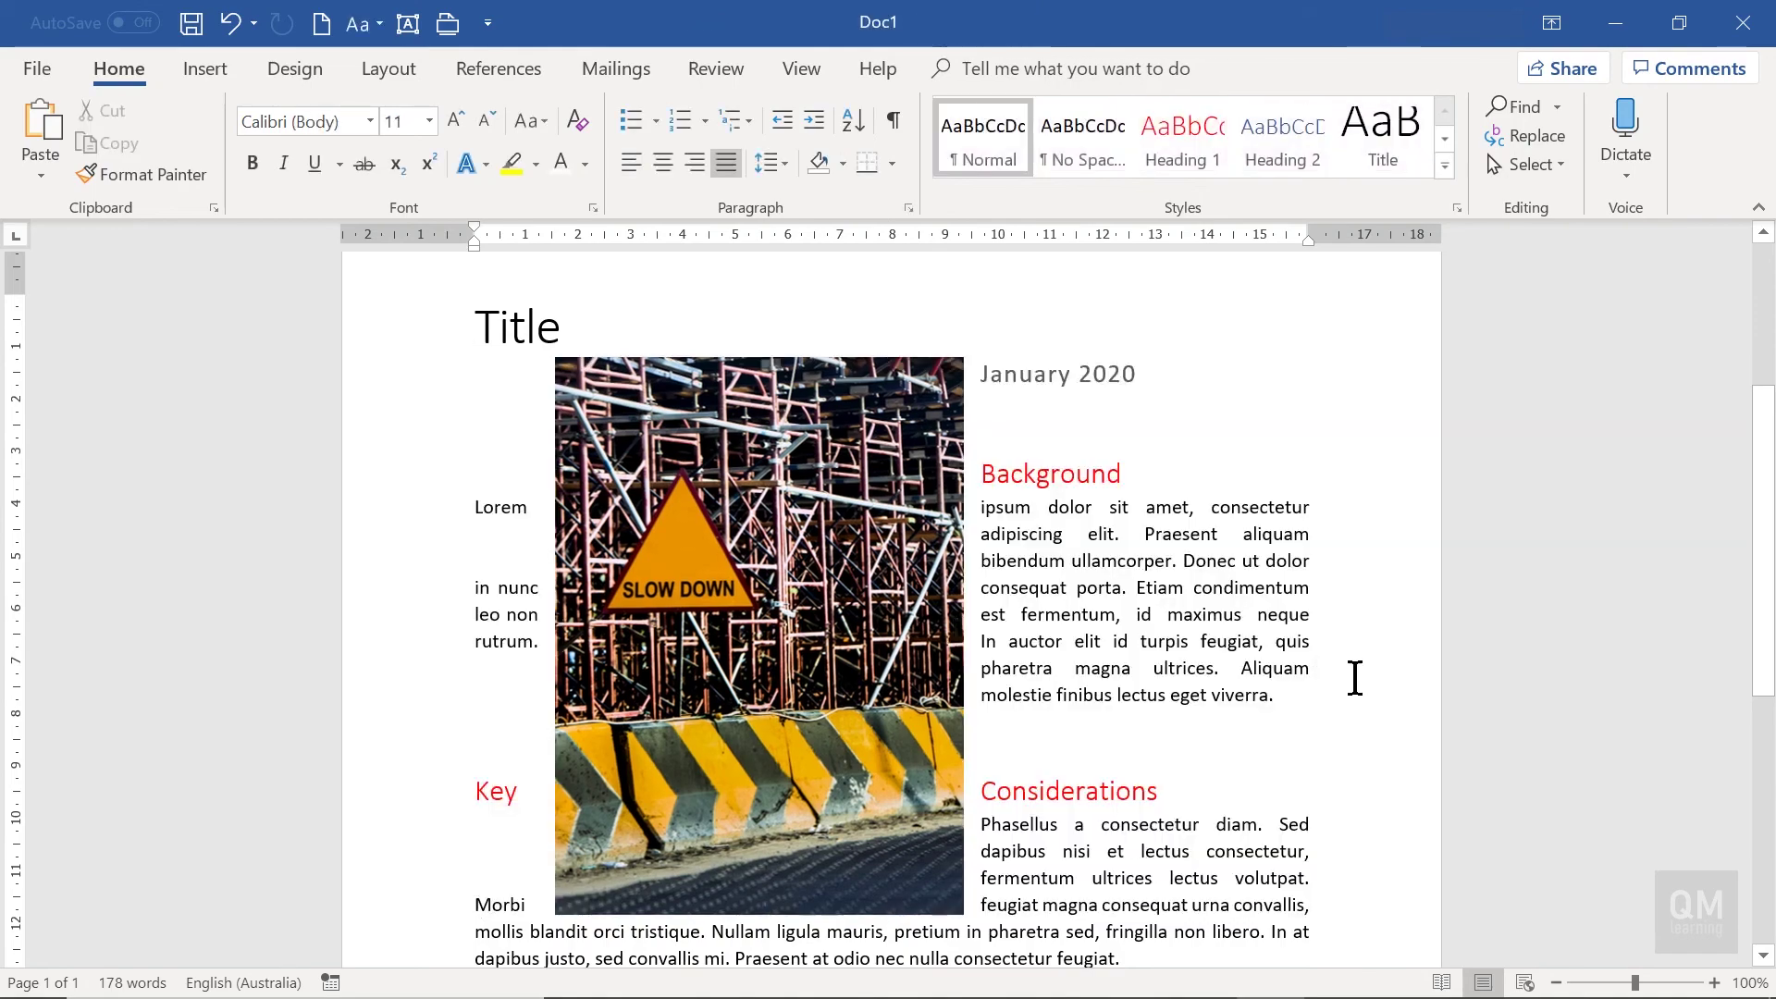
# - Move and shrink the cropped photo to the top right beside the Background paragraph
pyautogui.moveTo(885, 640); pyautogui.dragTo(1293, 574)
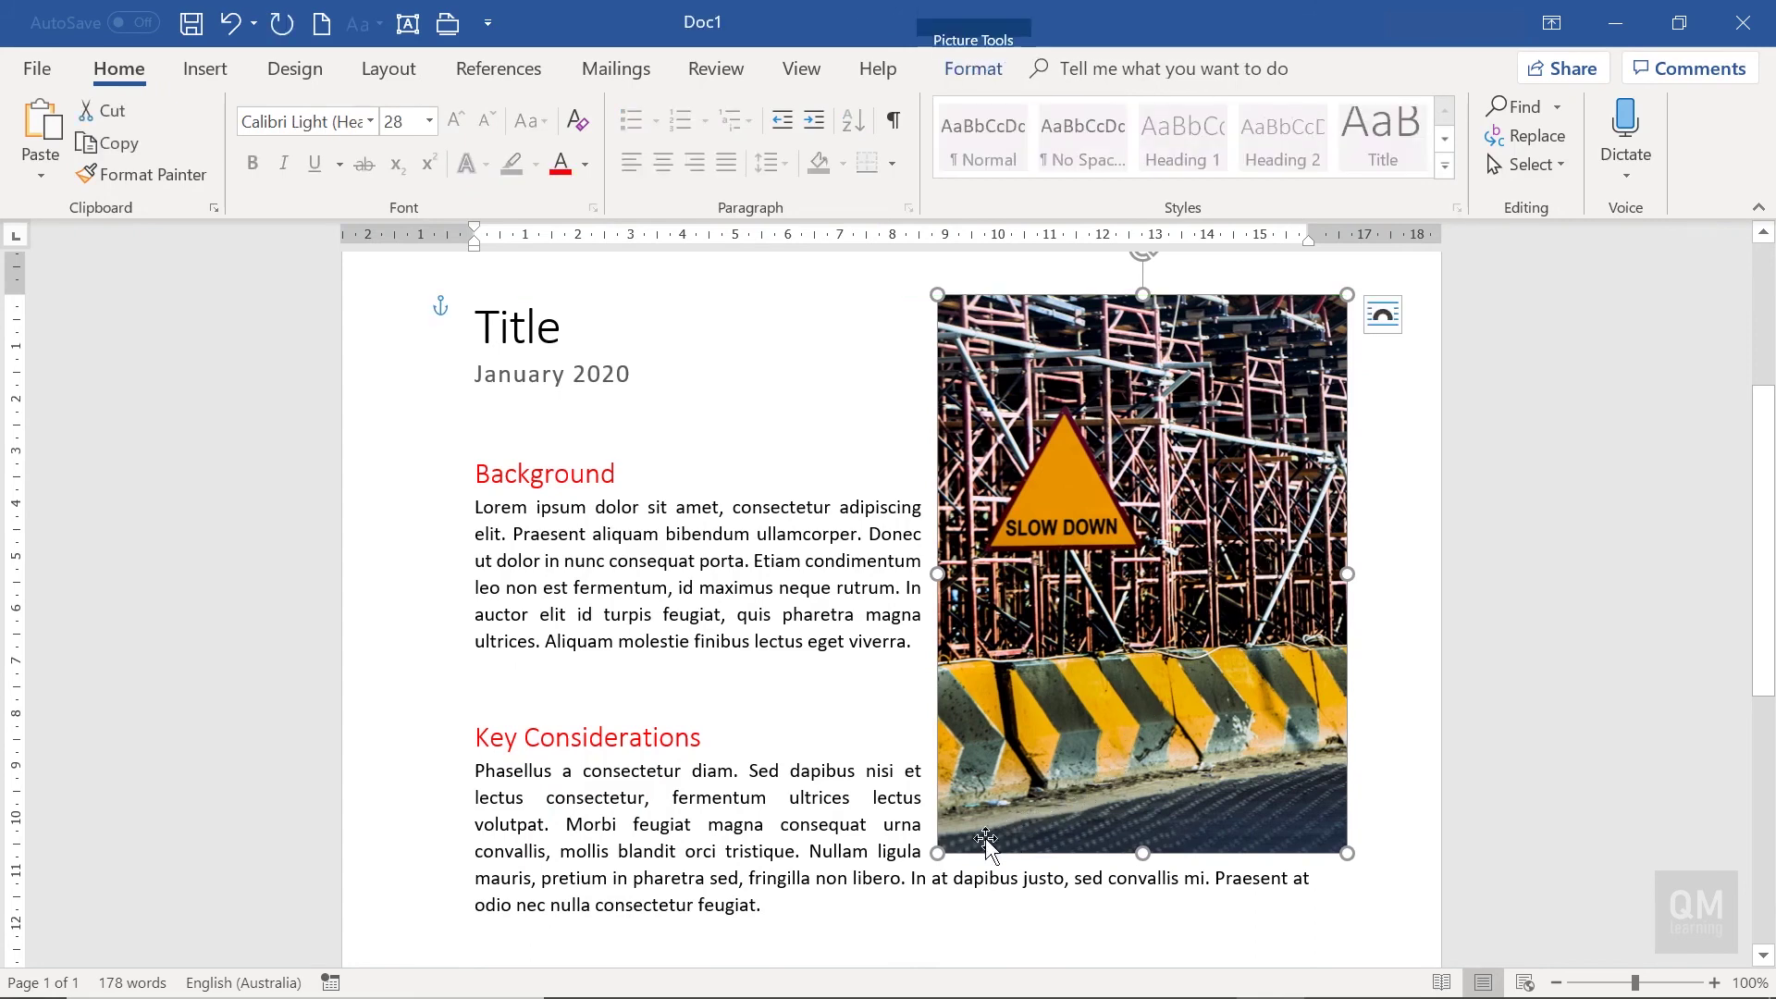
pyautogui.moveTo(937, 852); pyautogui.dragTo(1034, 715)
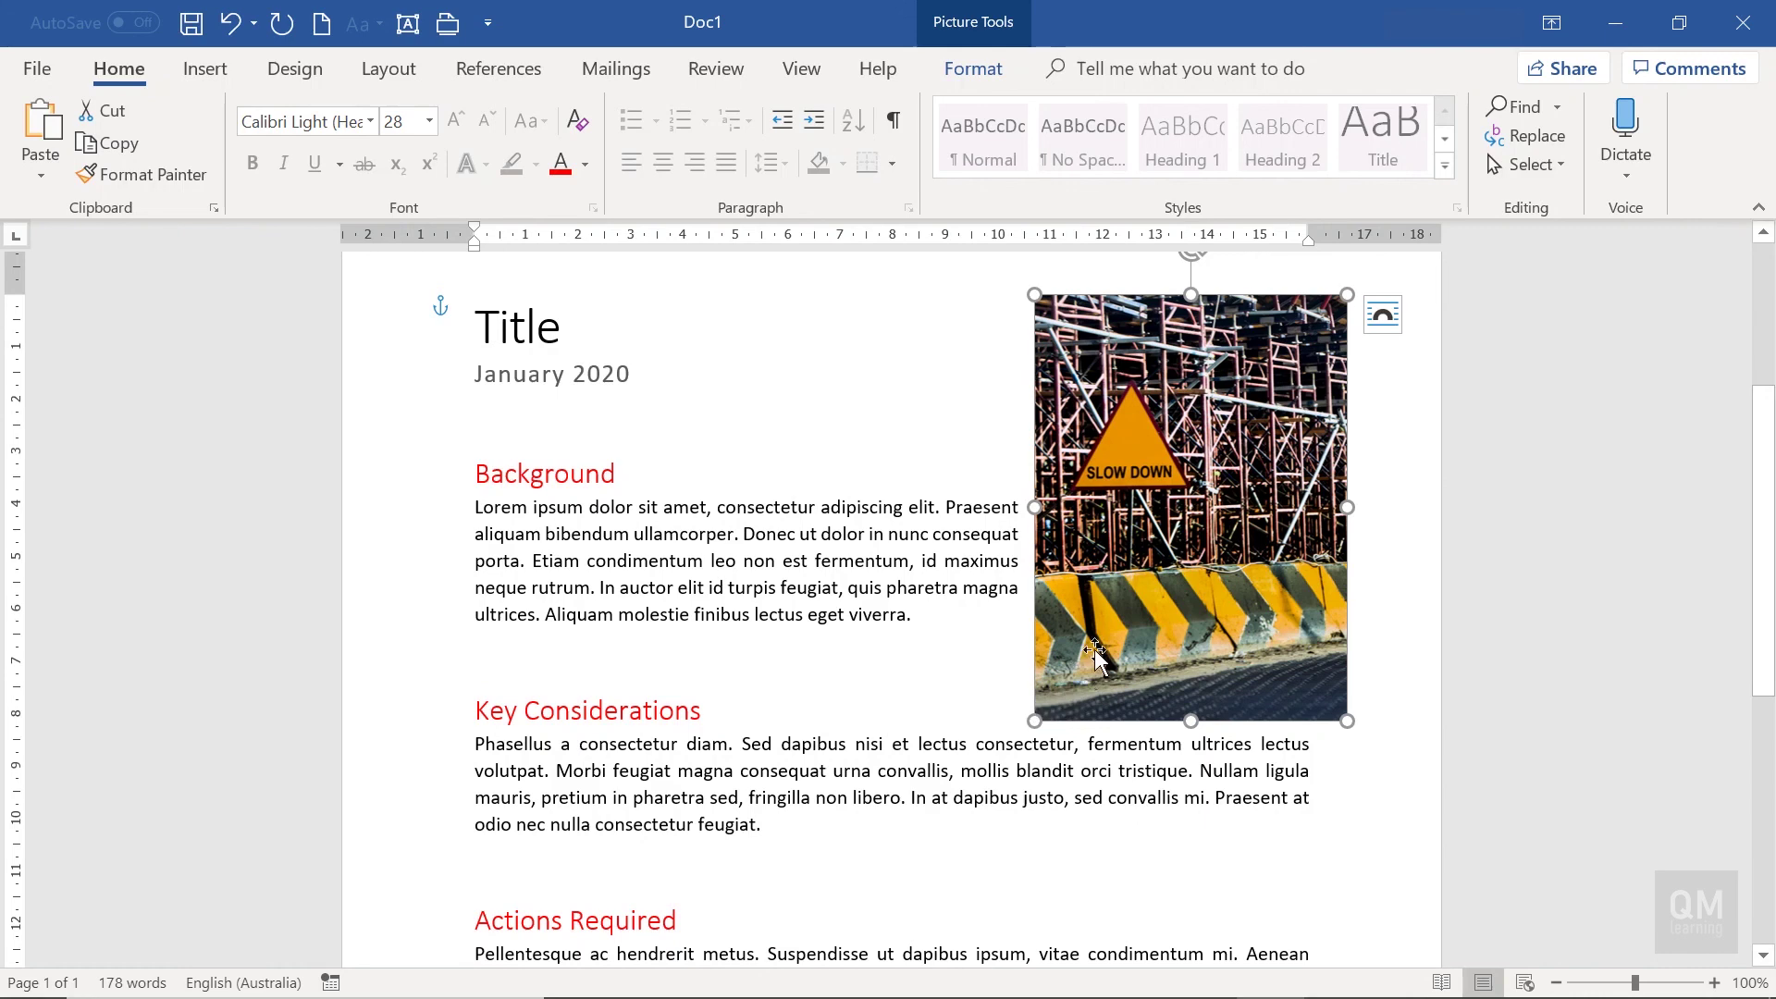
pyautogui.moveTo(1180, 583); pyautogui.dragTo(1136, 588)
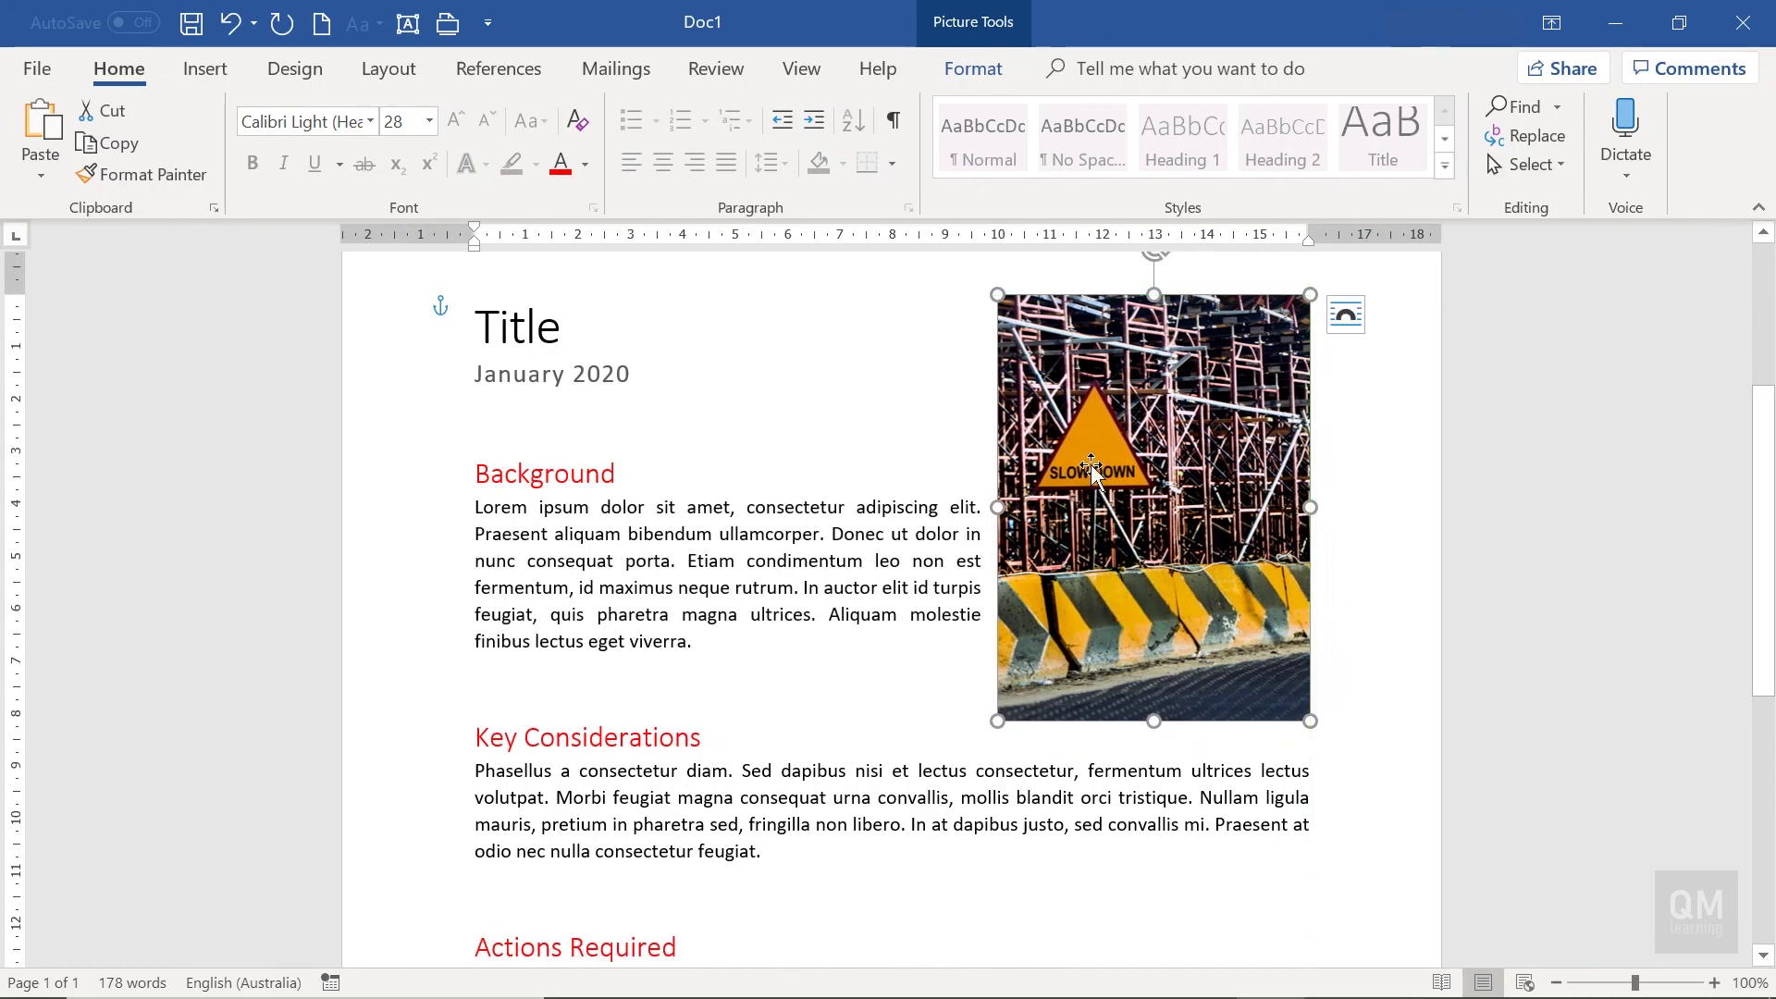
# - Give the barrier photo a white picture border
pyautogui.click(999, 74)
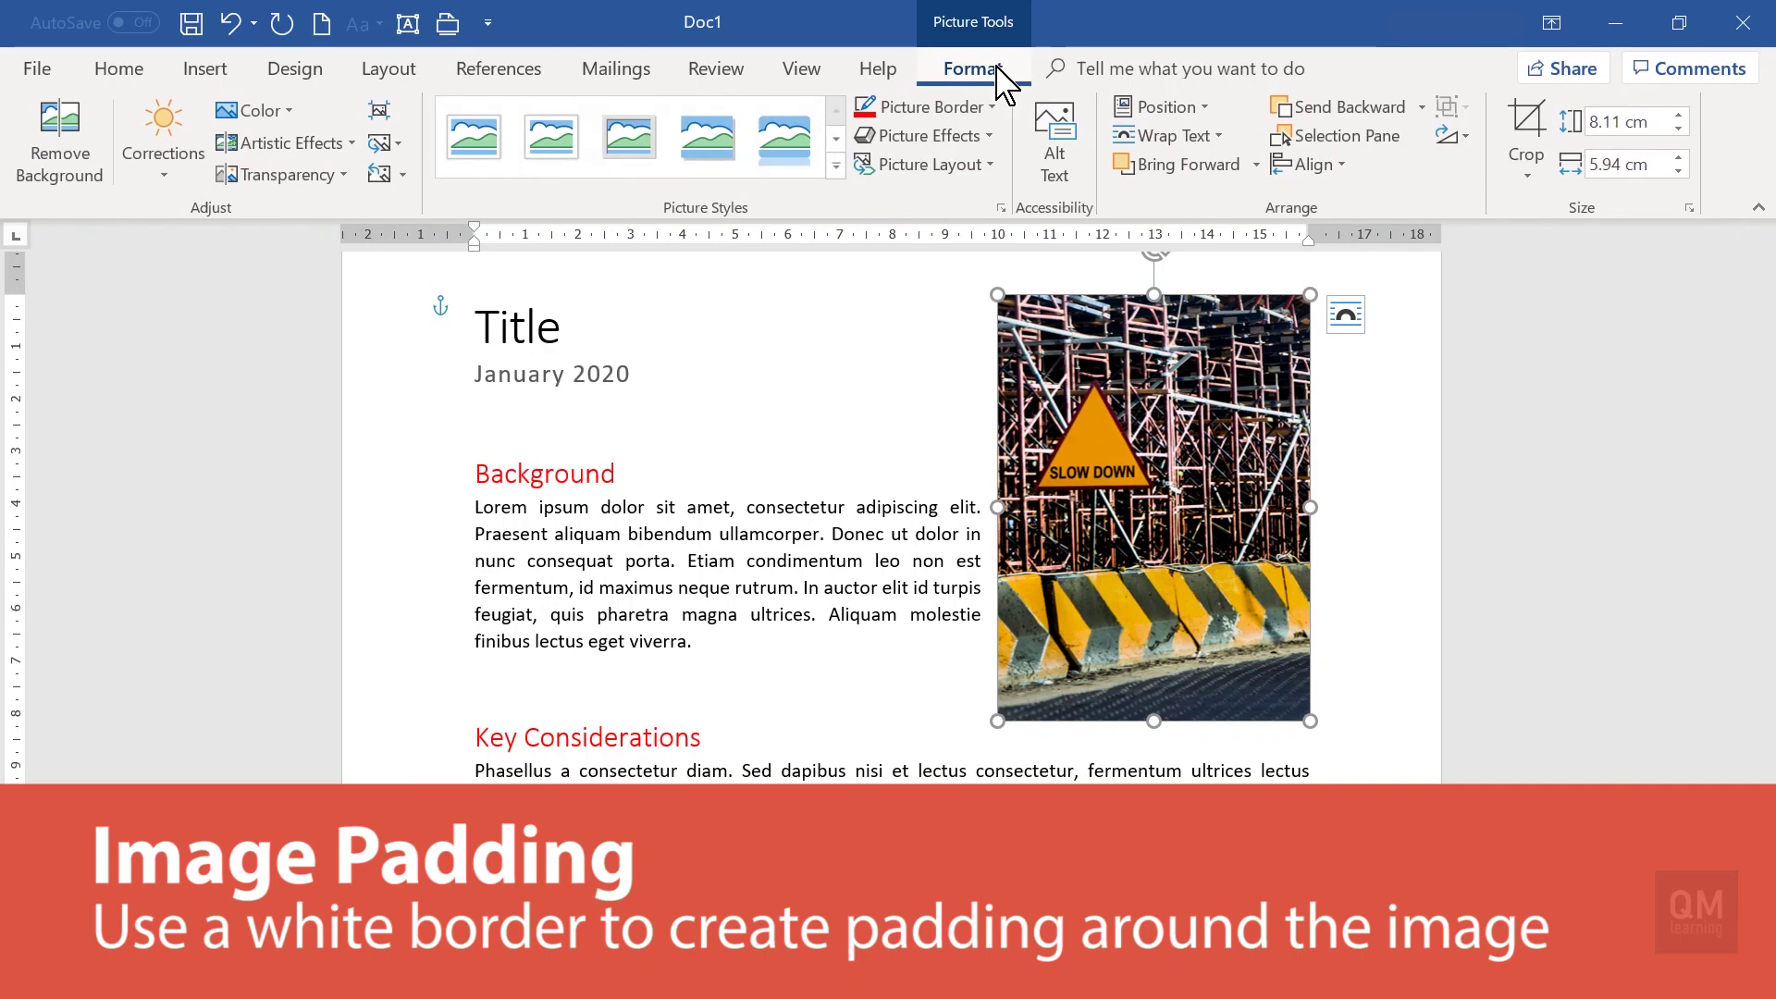
pyautogui.click(963, 109)
pyautogui.click(861, 166)
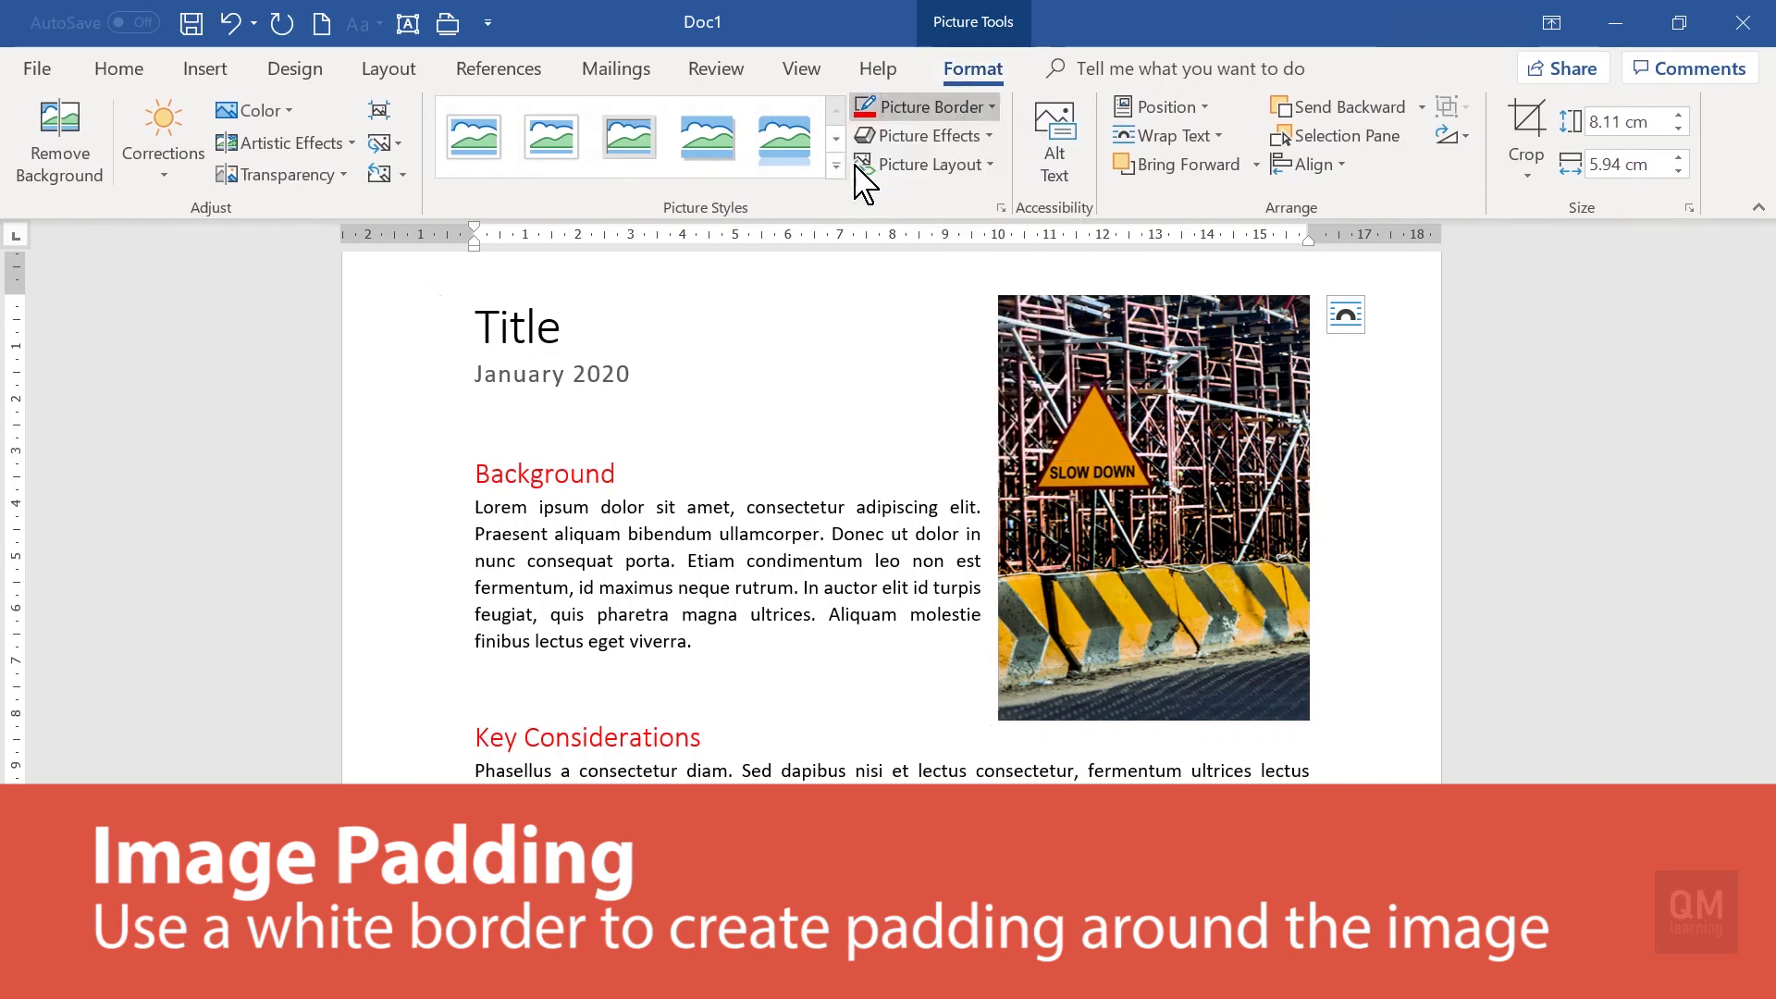
# - Increase the white border width from 0.75 pt to 10 pt
pyautogui.click(925, 107)
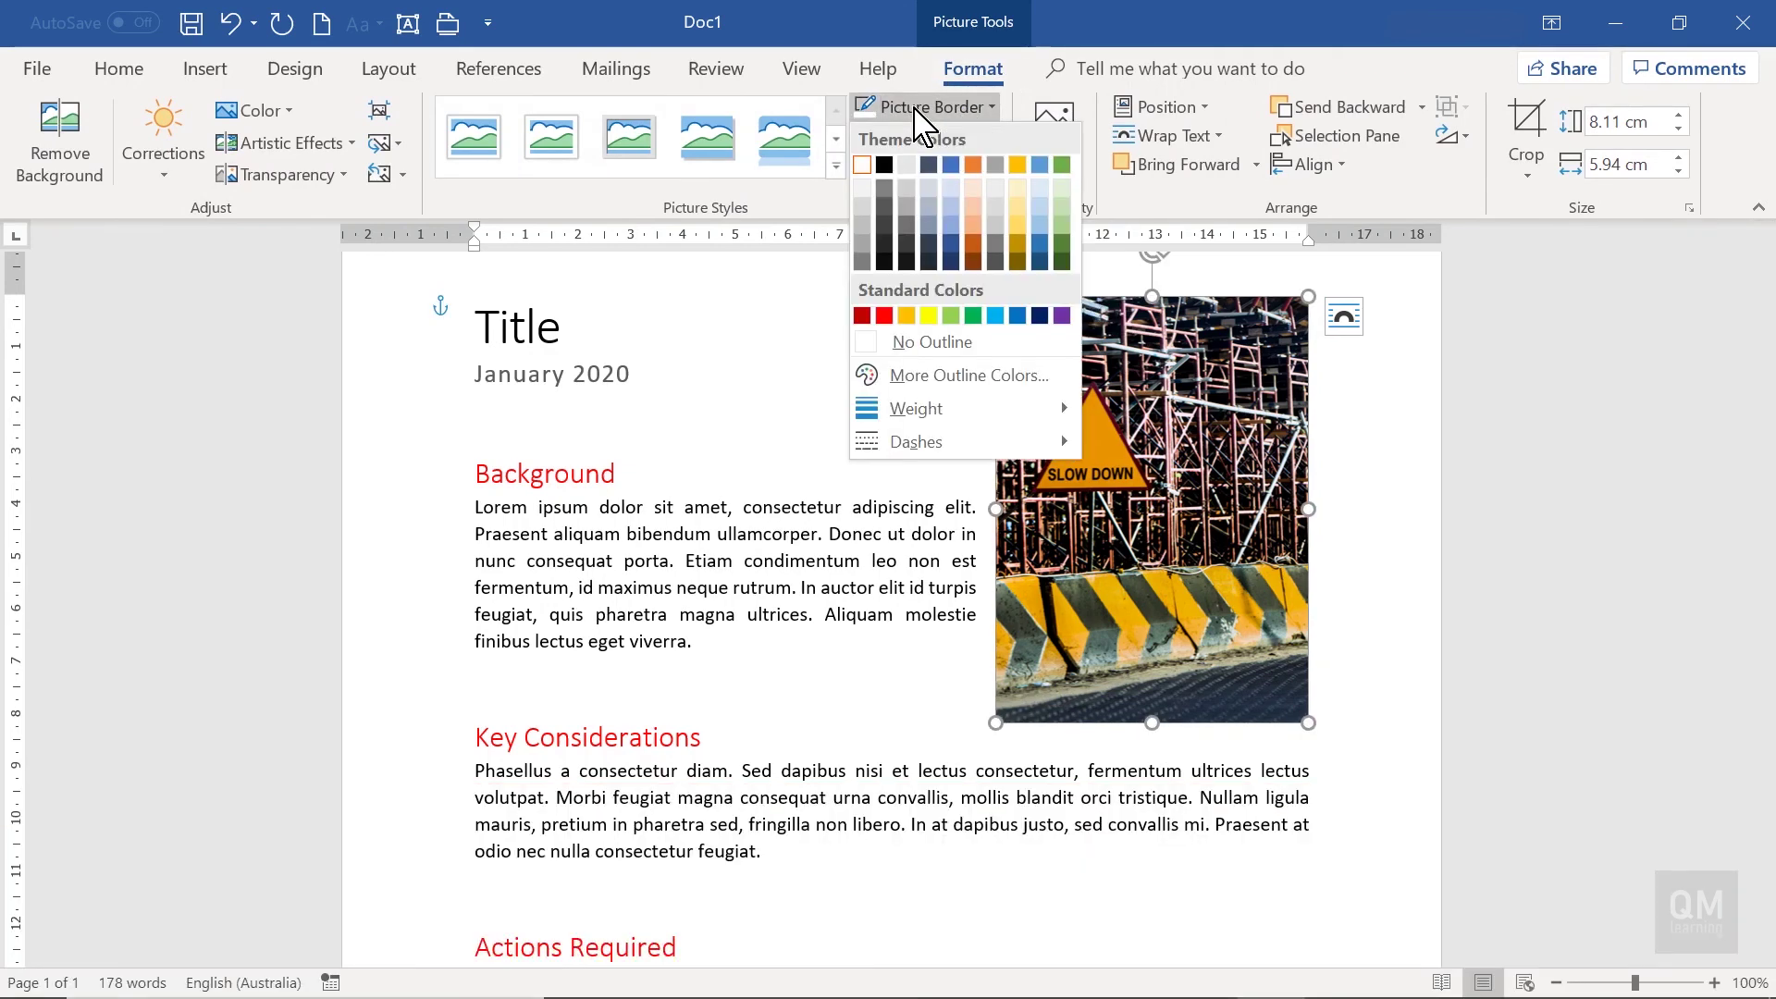
pyautogui.moveTo(957, 408)
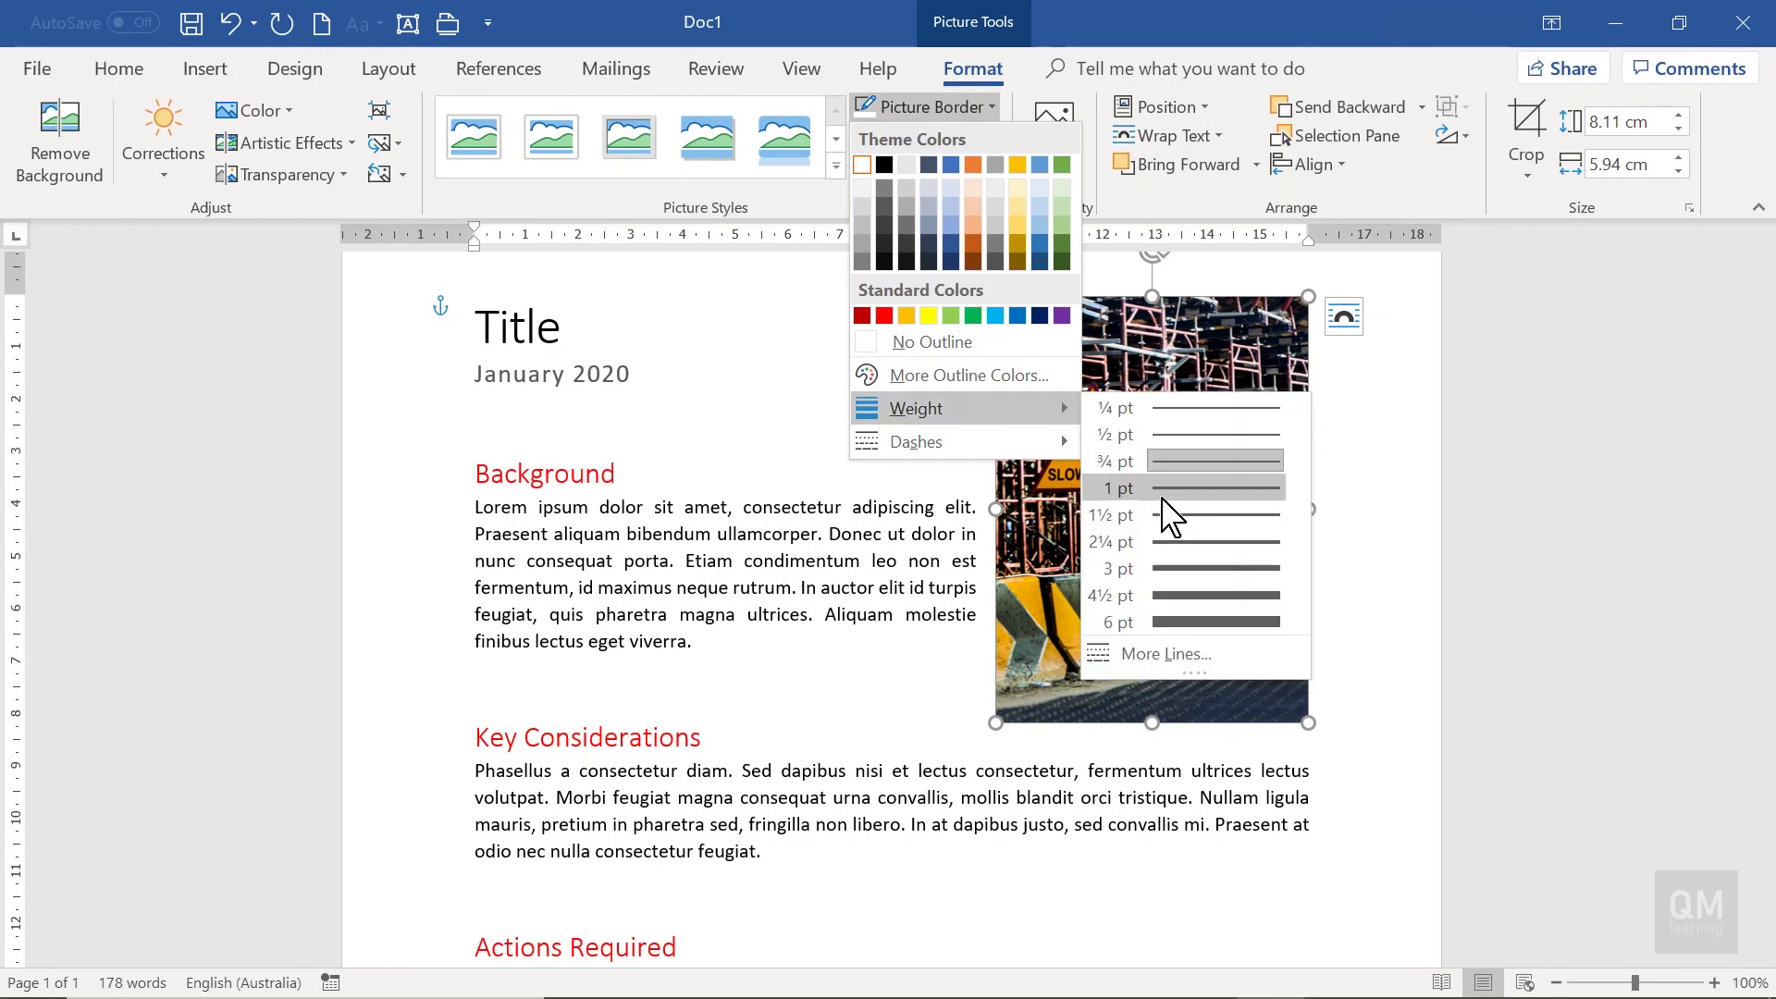
pyautogui.click(1186, 675)
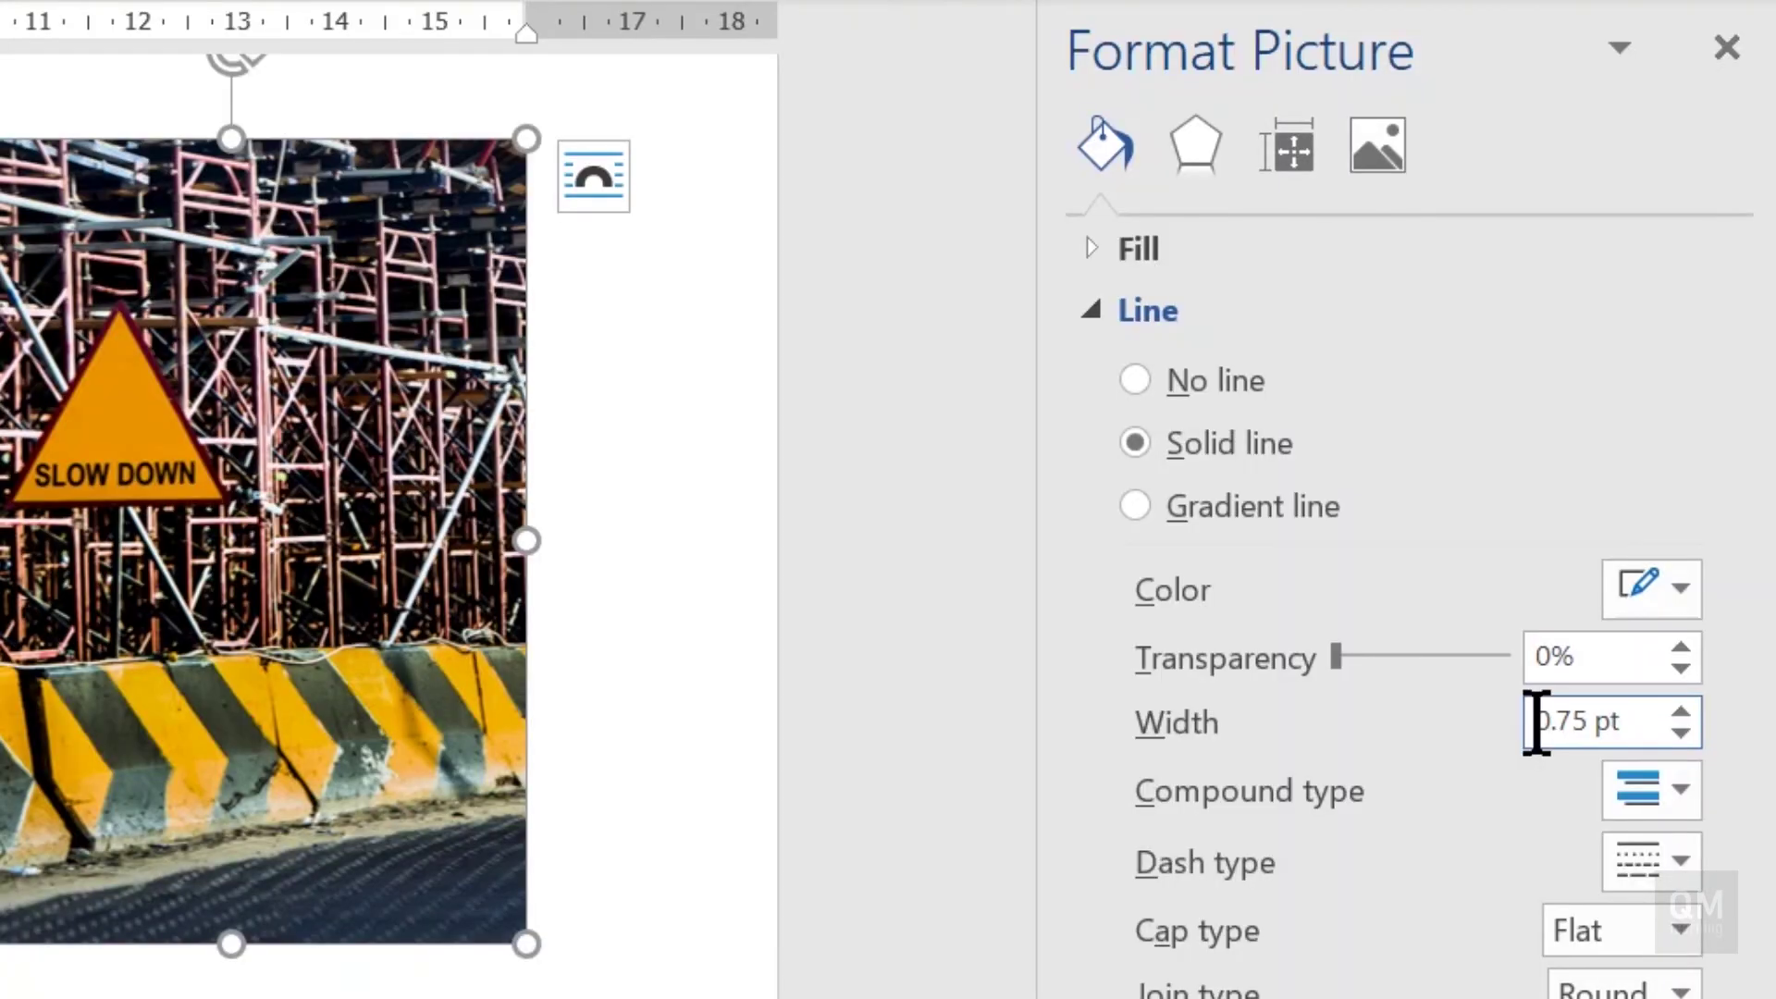
pyautogui.click(1646, 606)
pyautogui.doubleClick(1603, 726)
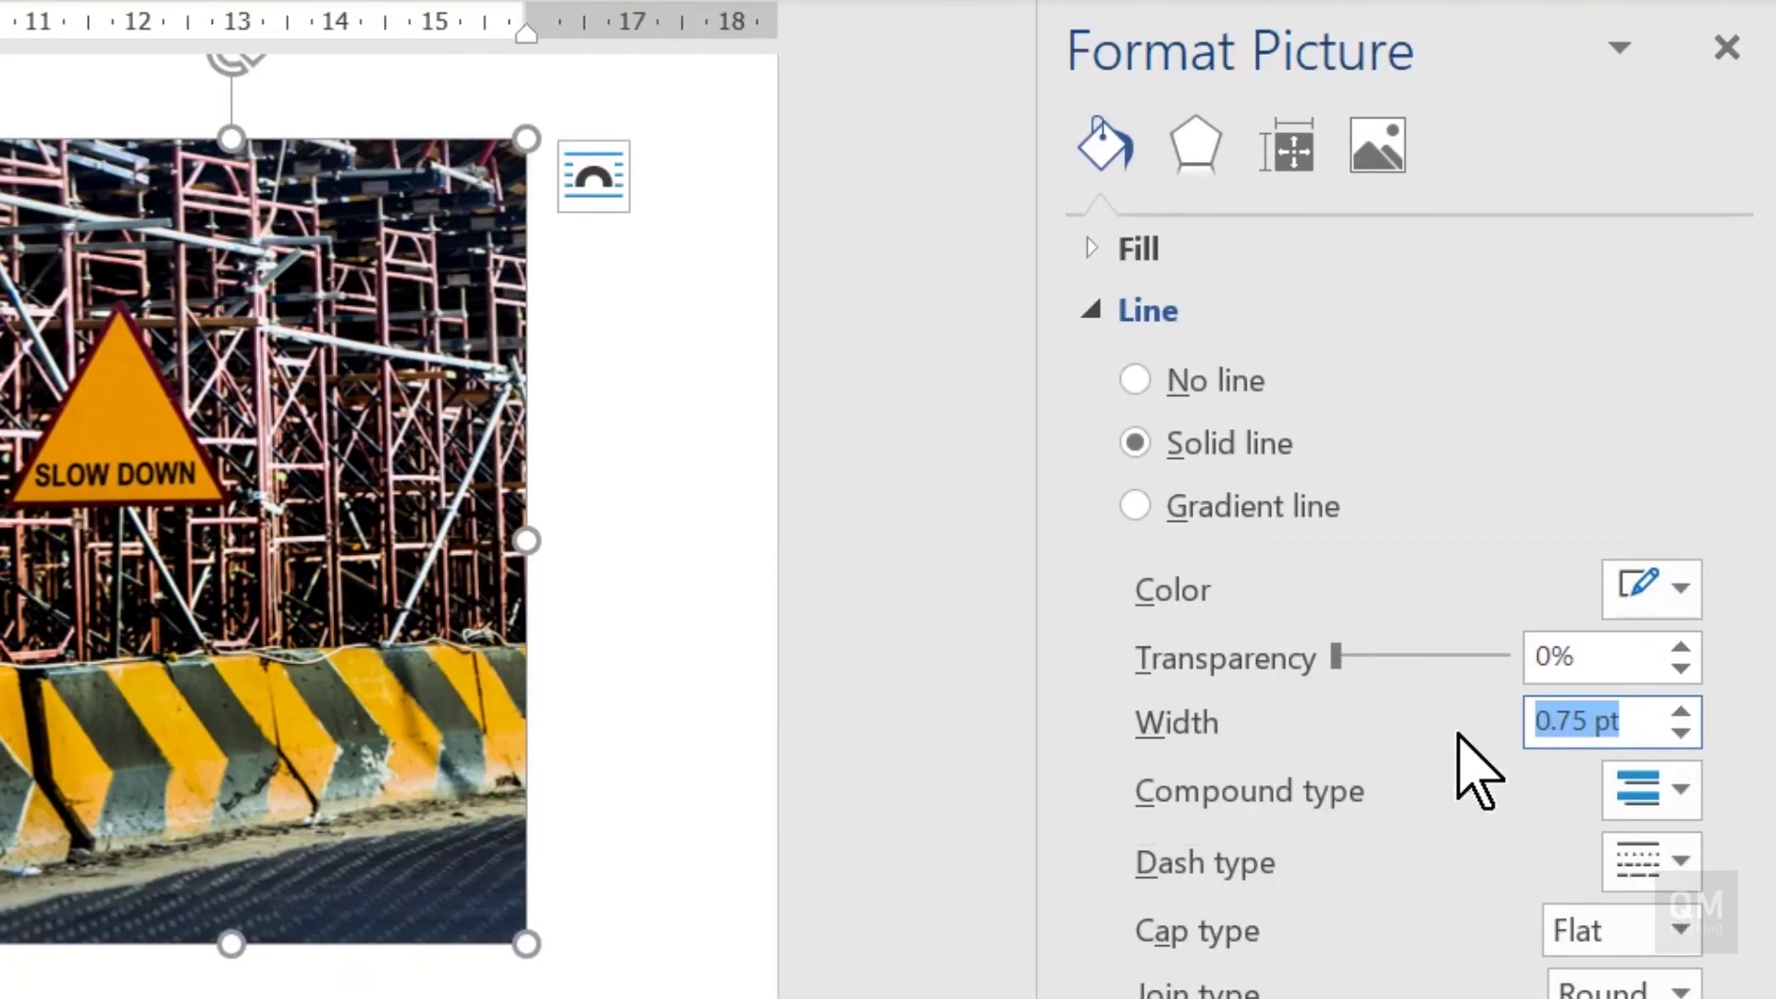
pyautogui.write('10')
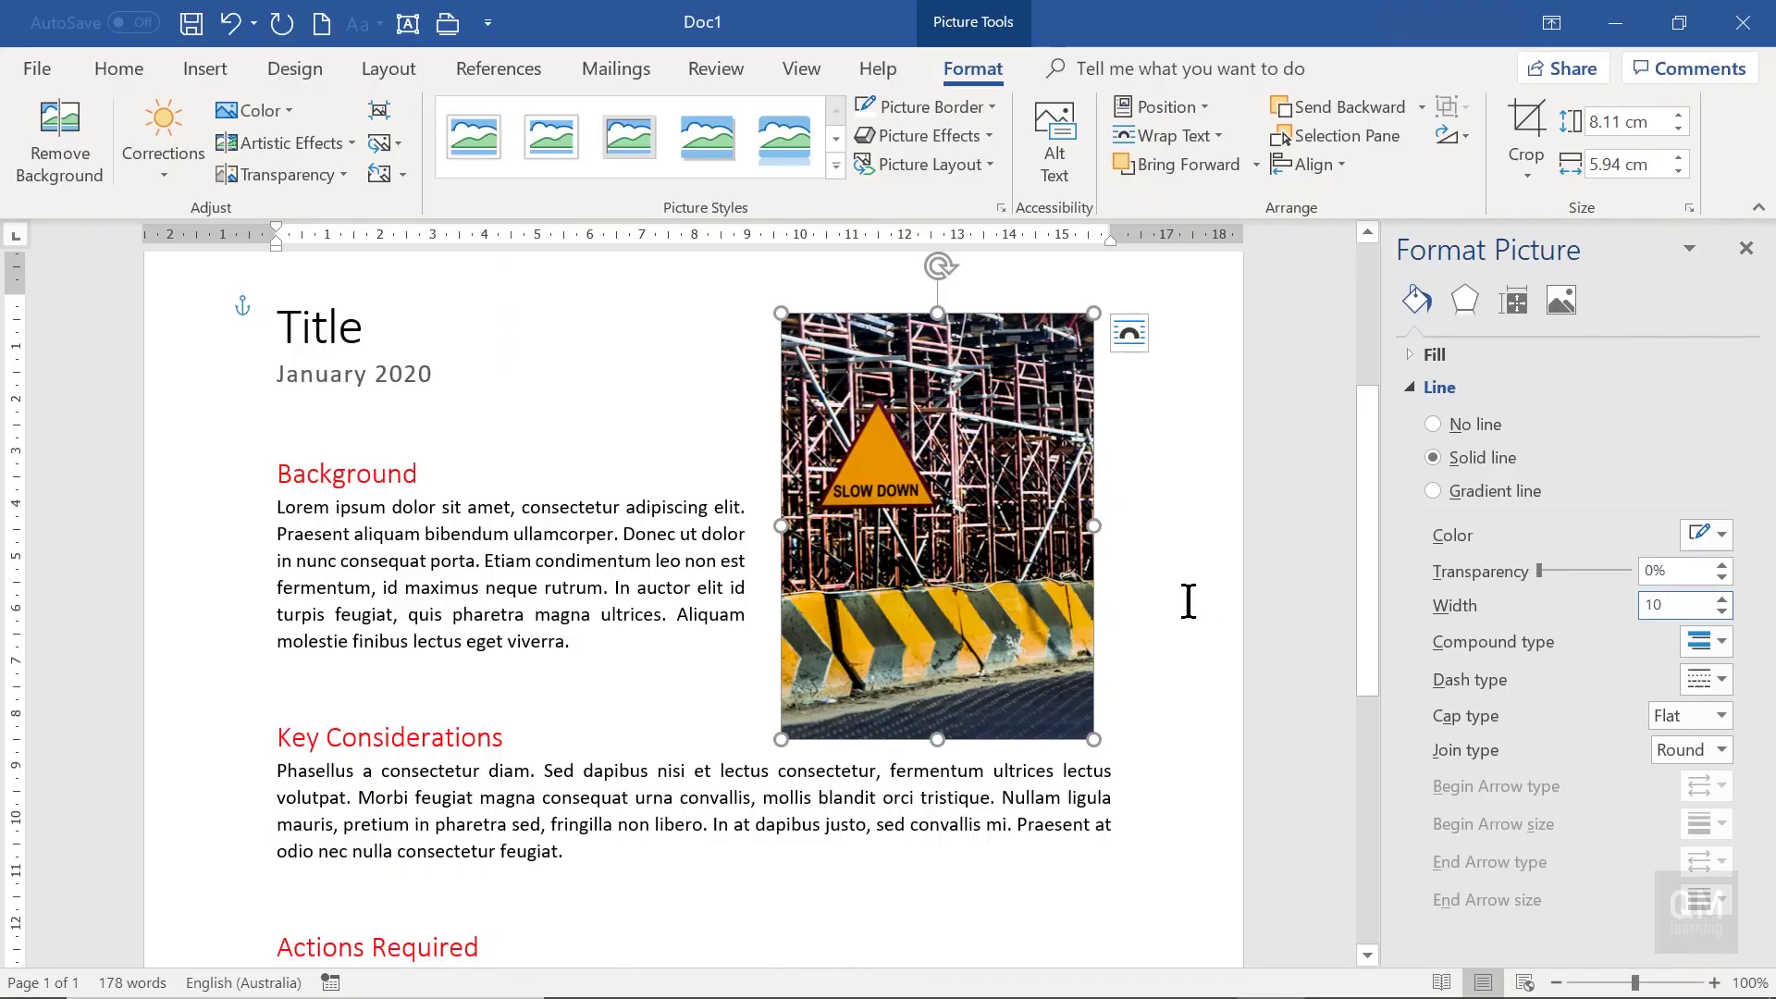
pyautogui.click(1040, 592)
pyautogui.moveTo(1039, 592); pyautogui.dragTo(1039, 573)
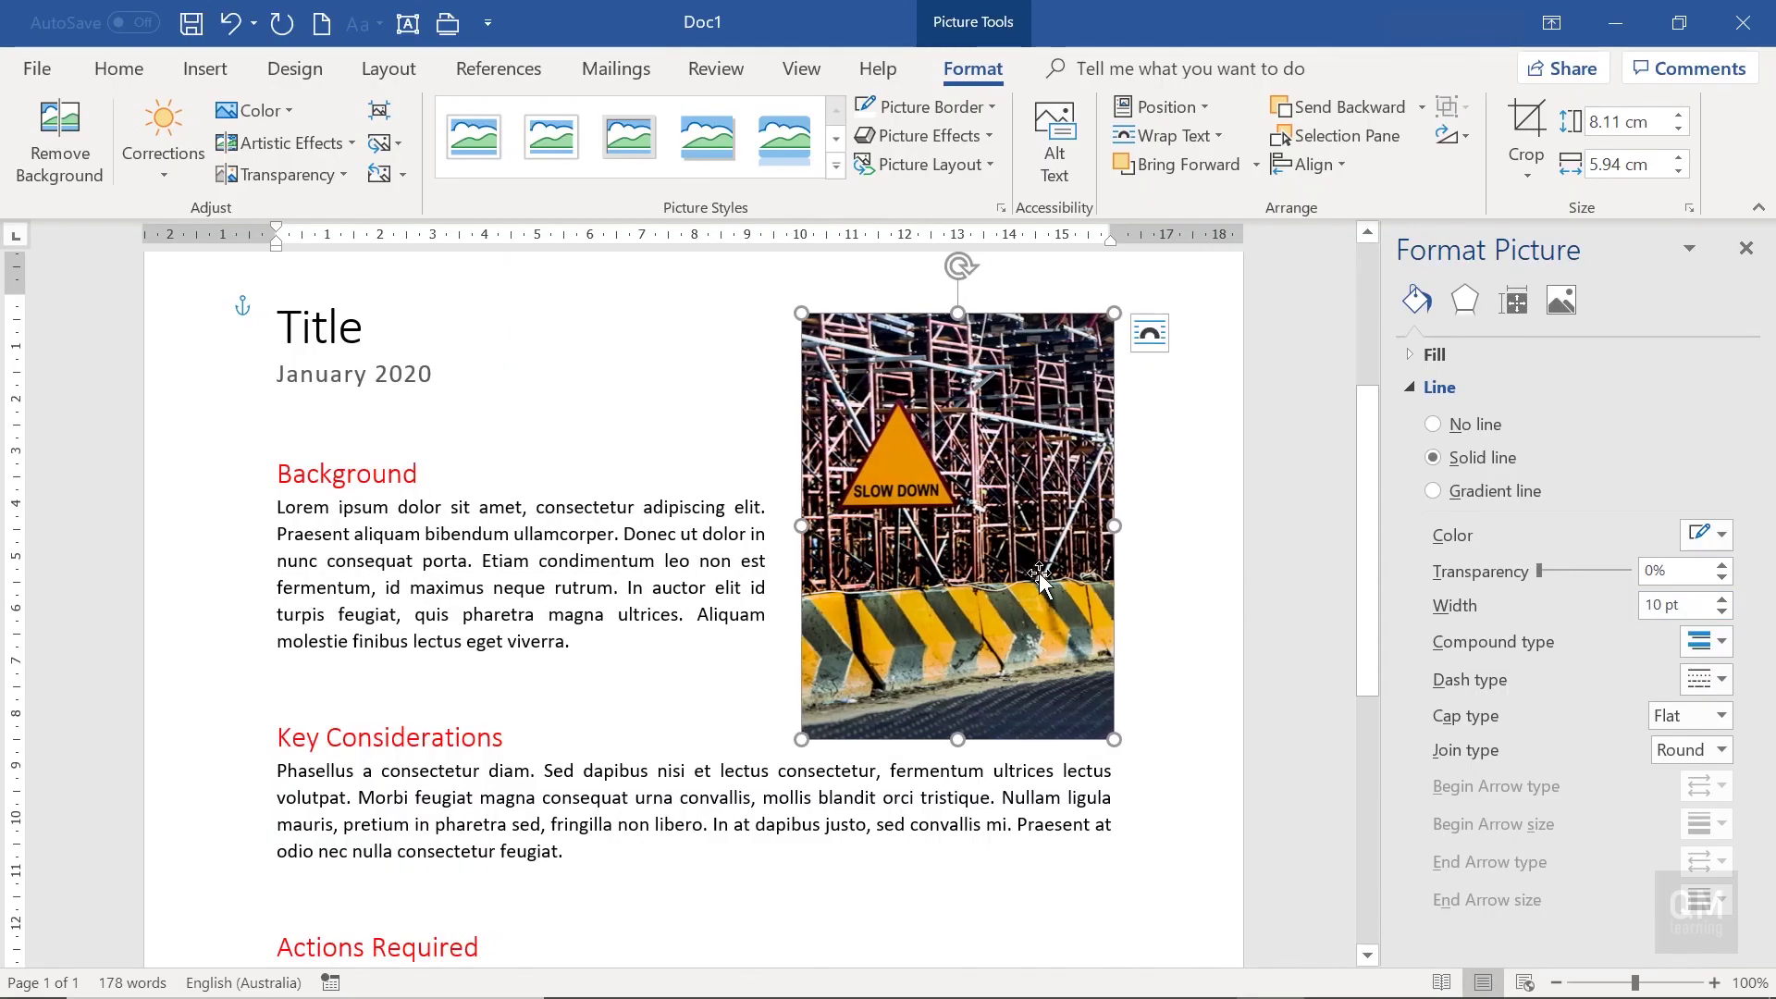